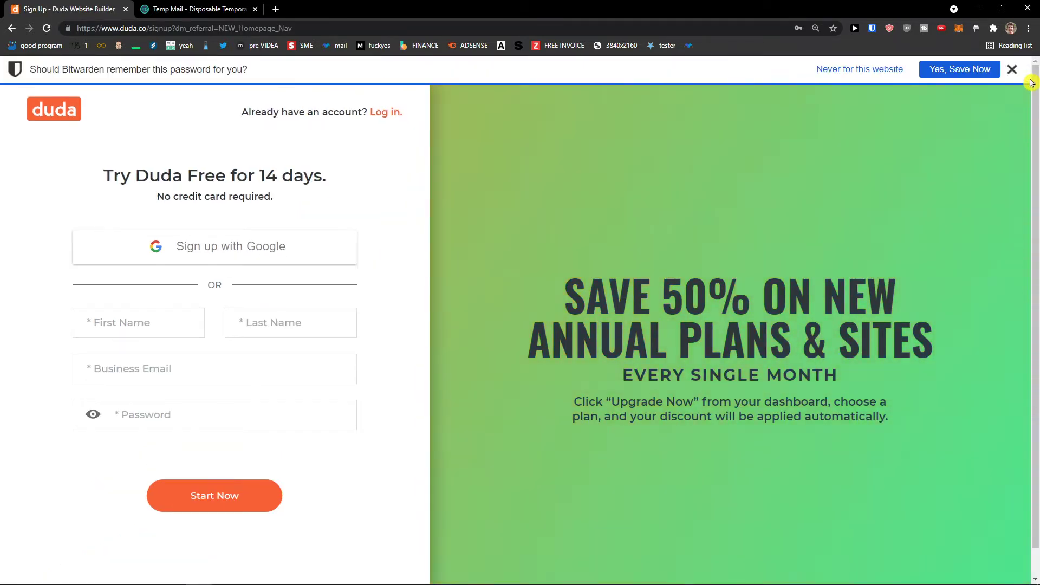
Fill in the free-trial sign-up form with the first name, last name, business email and account password, and submit it
{"action": "left_click", "coordinate": [1011, 70]}
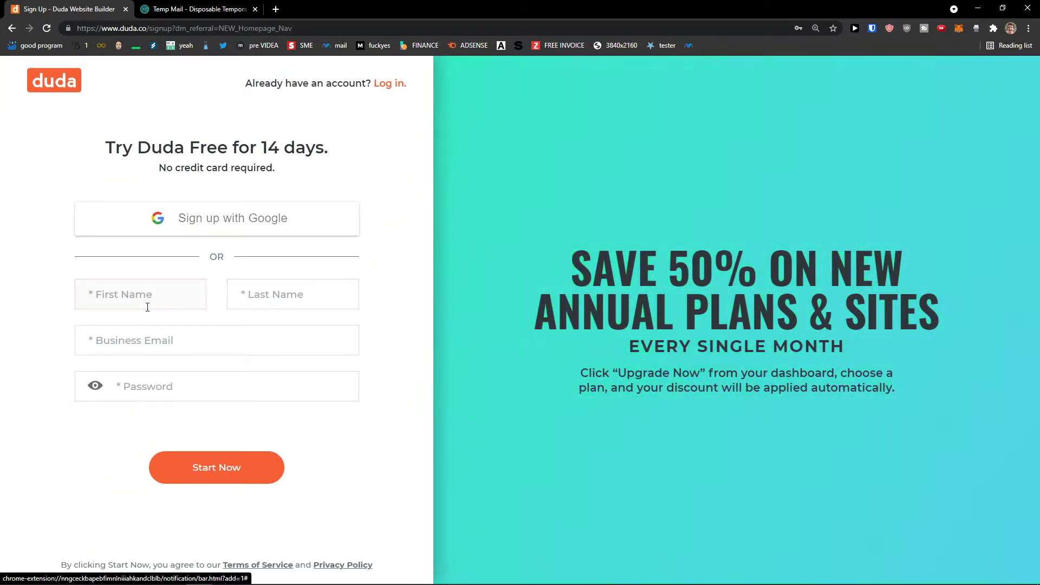
{"action": "type", "text": "Stonelius"}
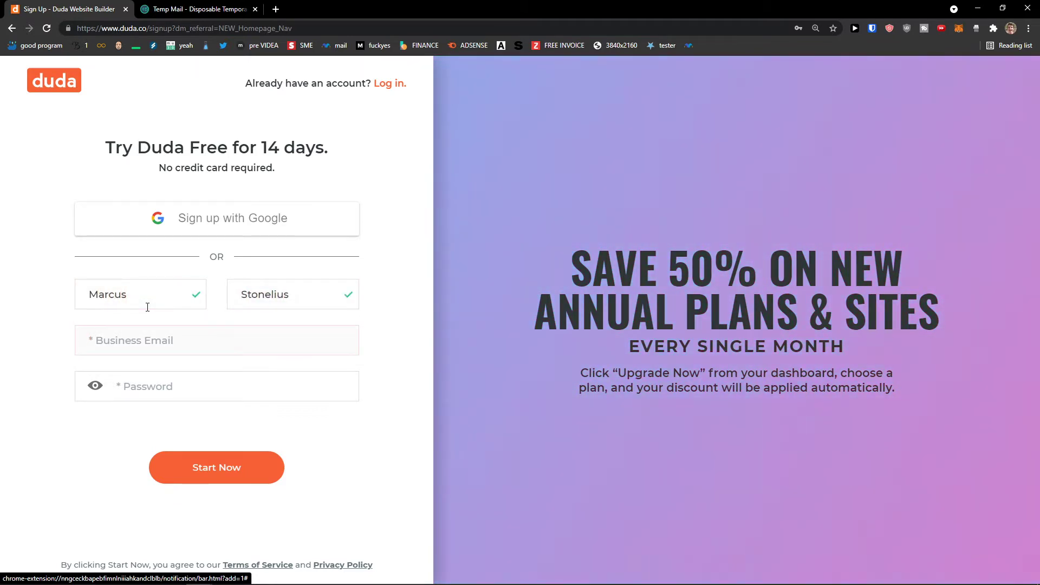
{"action": "left_click", "coordinate": [226, 574]}
{"action": "left_click", "coordinate": [256, 536]}
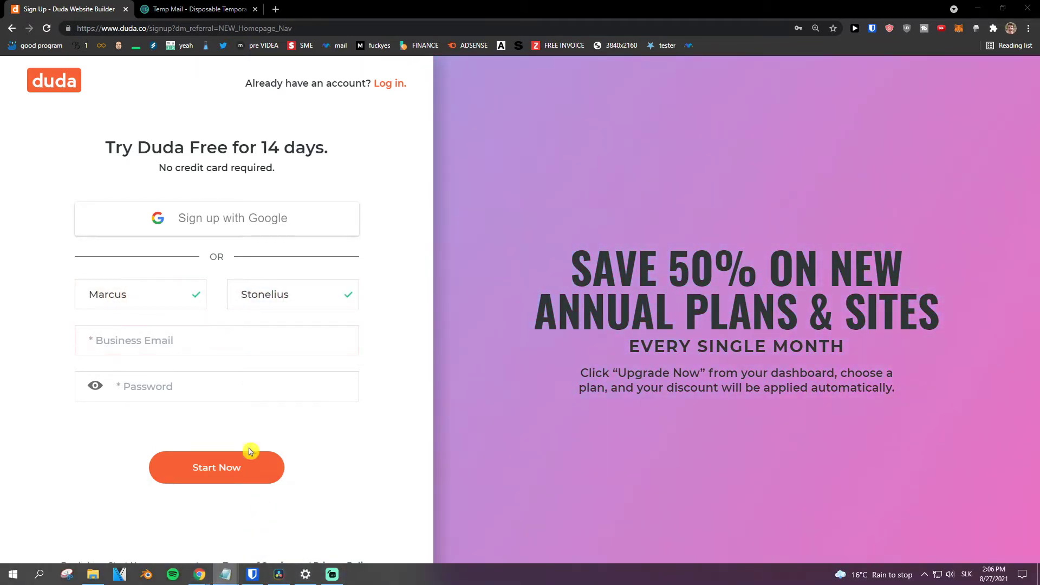
{"action": "key", "text": "ctrl+v"}
{"action": "left_click", "coordinate": [174, 395]}
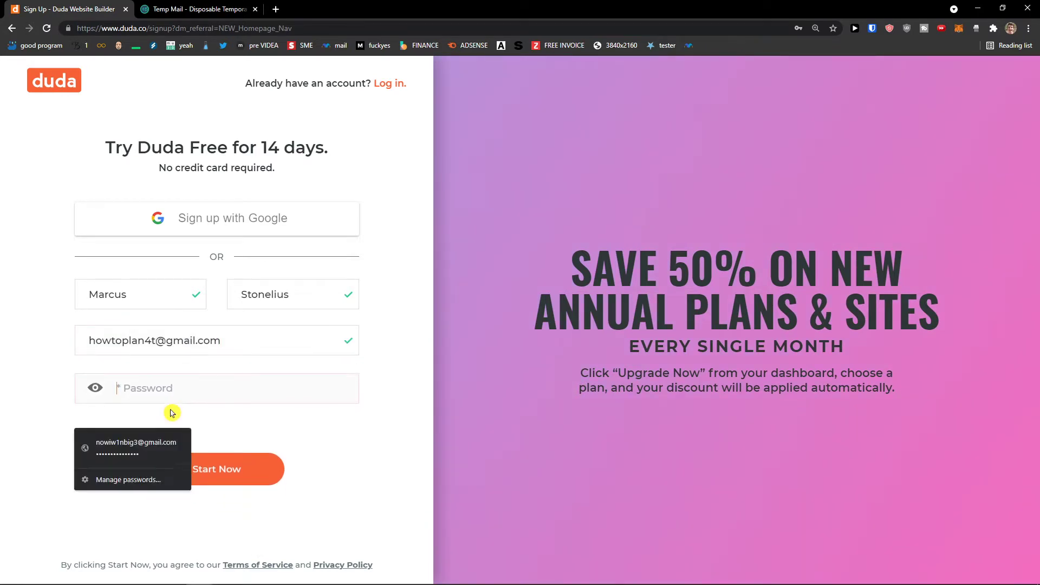
{"action": "type", "text": "••"}
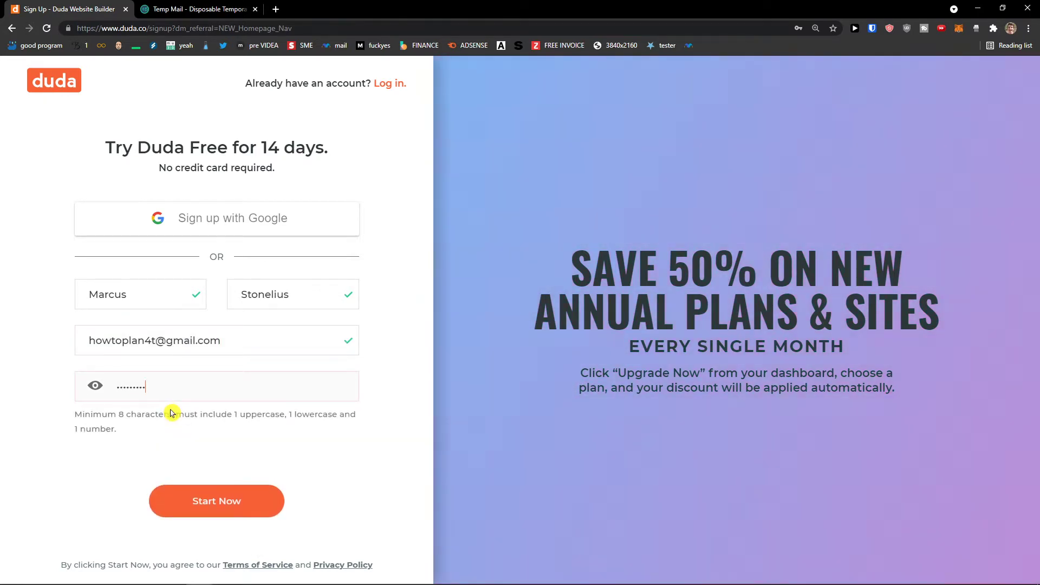
{"action": "left_click", "coordinate": [215, 499]}
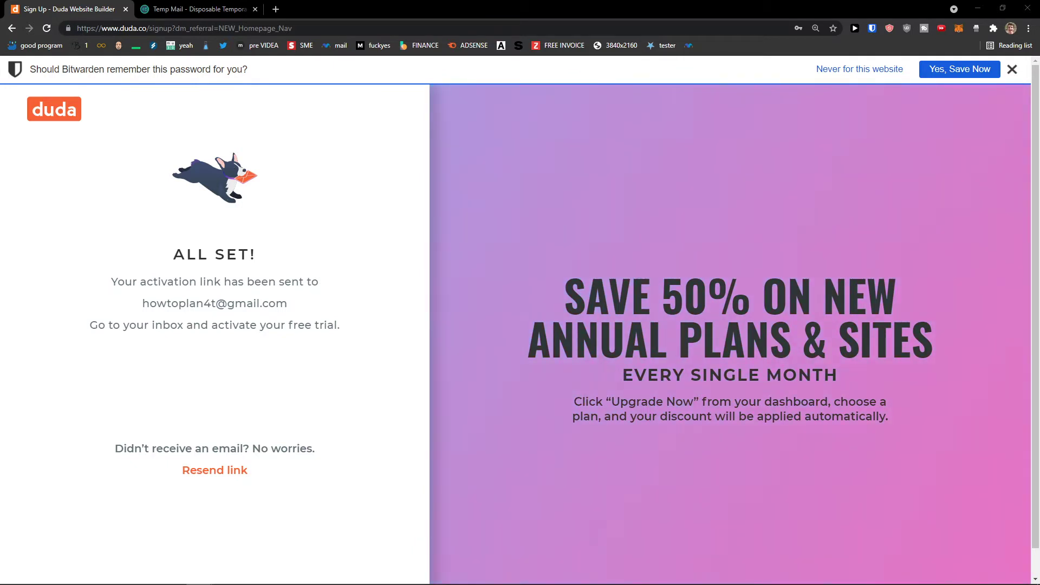
Resend the activation link, and activate the trial from Duda's welcome email in Gmail
{"action": "left_click", "coordinate": [199, 472]}
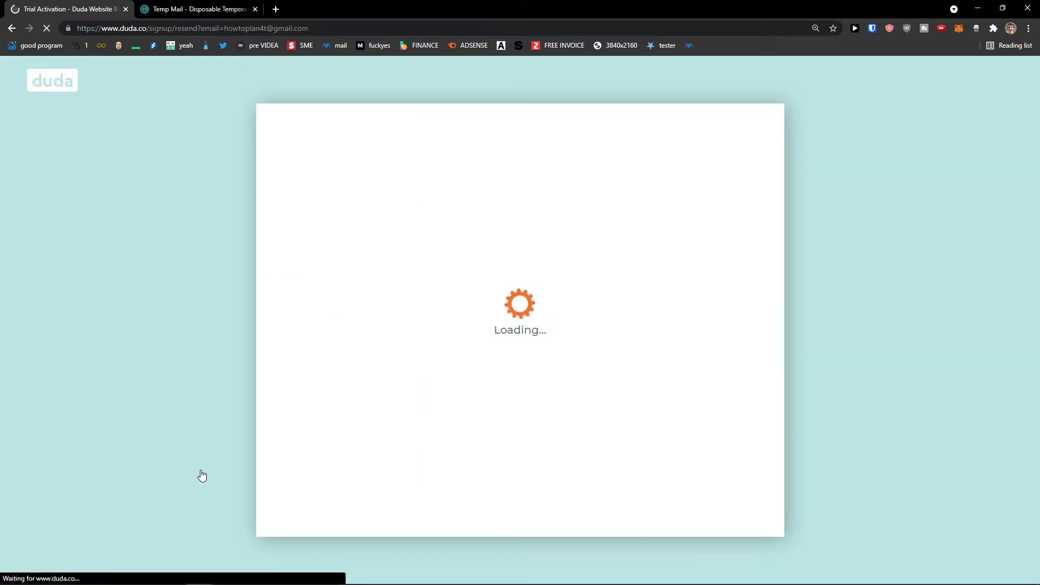
{"action": "scroll", "coordinate": [430, 397], "scroll_direction": "down", "scroll_amount": 1}
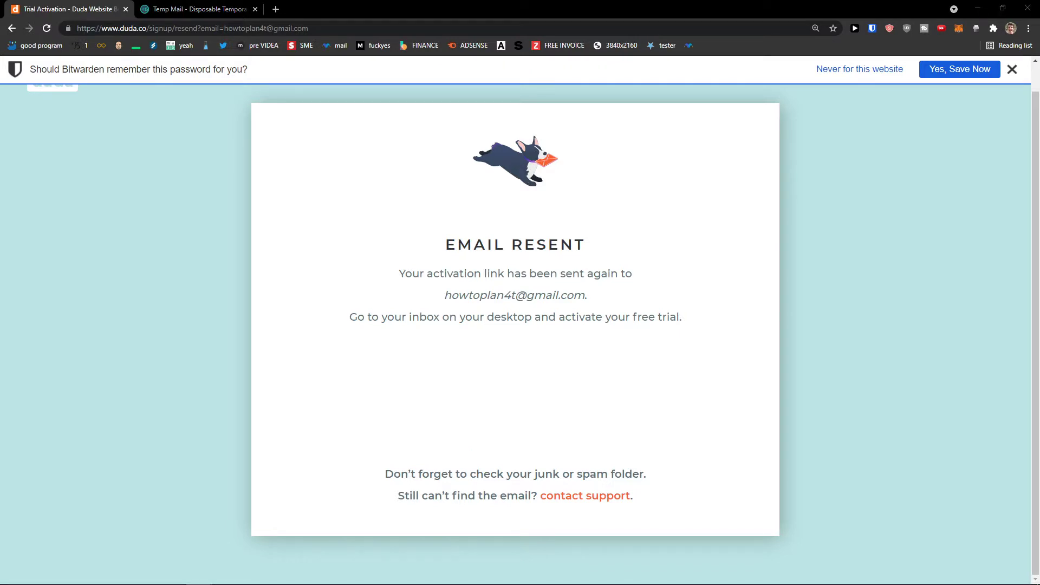
{"action": "left_click_drag", "start_coordinate": [1039, 183], "coordinate": [401, 190]}
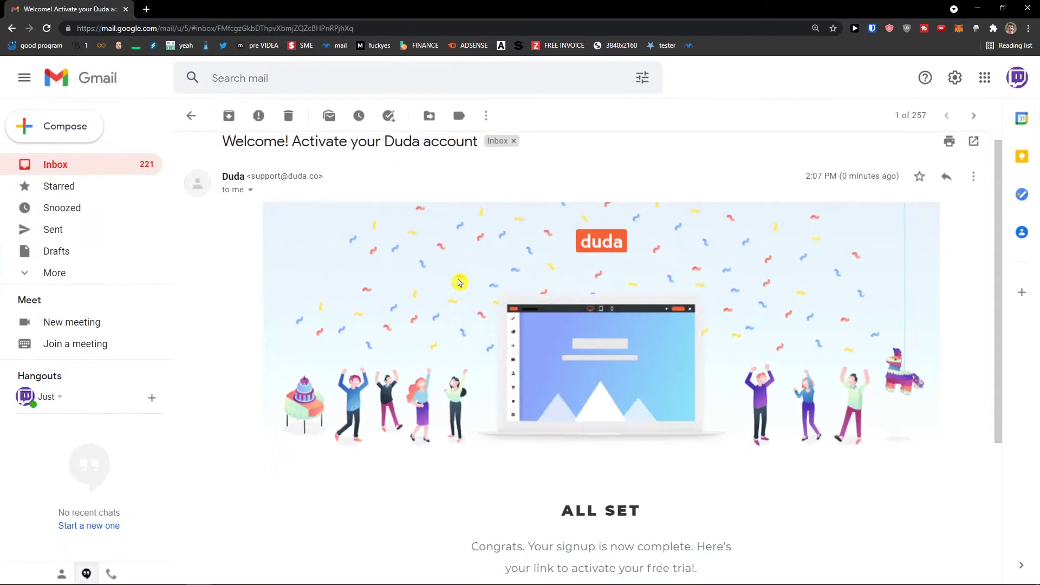
{"action": "scroll", "coordinate": [469, 293], "scroll_direction": "down", "scroll_amount": 3}
{"action": "left_click", "coordinate": [616, 475]}
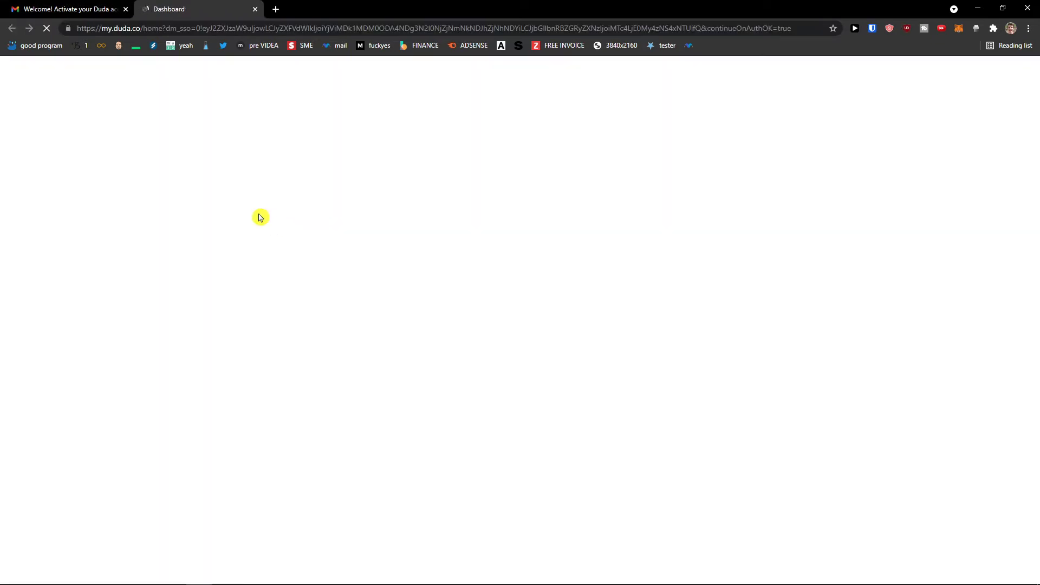
Answer the account setup questions as a freelancer who builds no sites per month and is a web designer
{"action": "scroll", "coordinate": [671, 383], "scroll_direction": "up", "scroll_amount": 3}
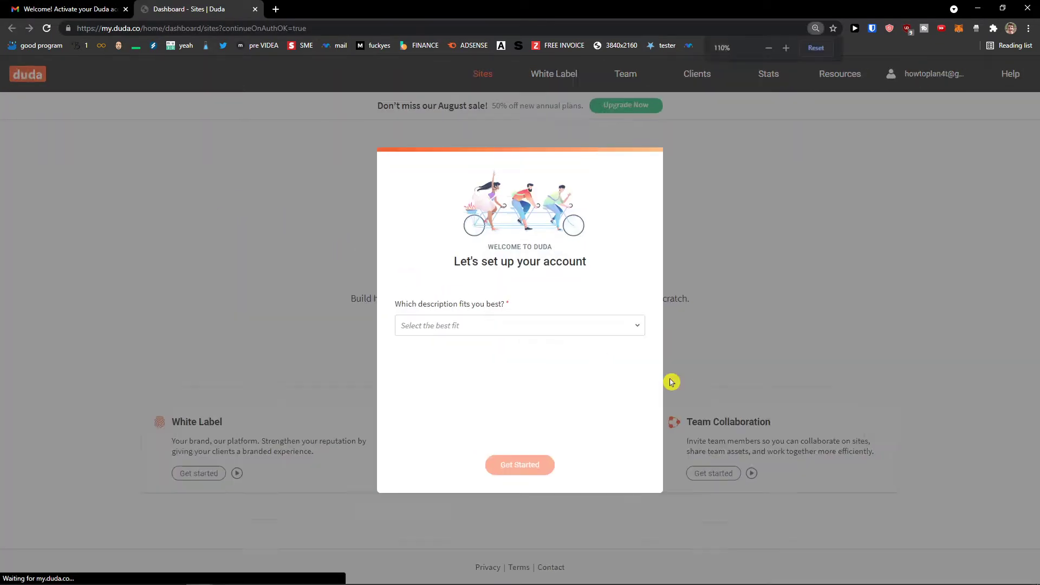
{"action": "left_click", "coordinate": [515, 329]}
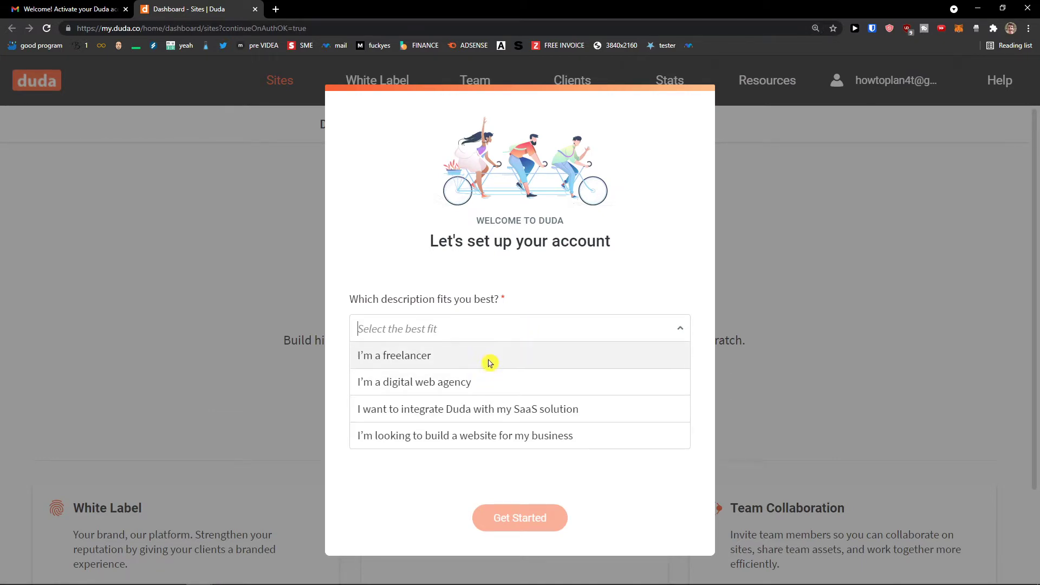
{"action": "left_click", "coordinate": [489, 359]}
{"action": "left_click_drag", "start_coordinate": [350, 368], "coordinate": [609, 375]}
{"action": "left_click", "coordinate": [574, 397]}
{"action": "left_click", "coordinate": [445, 450]}
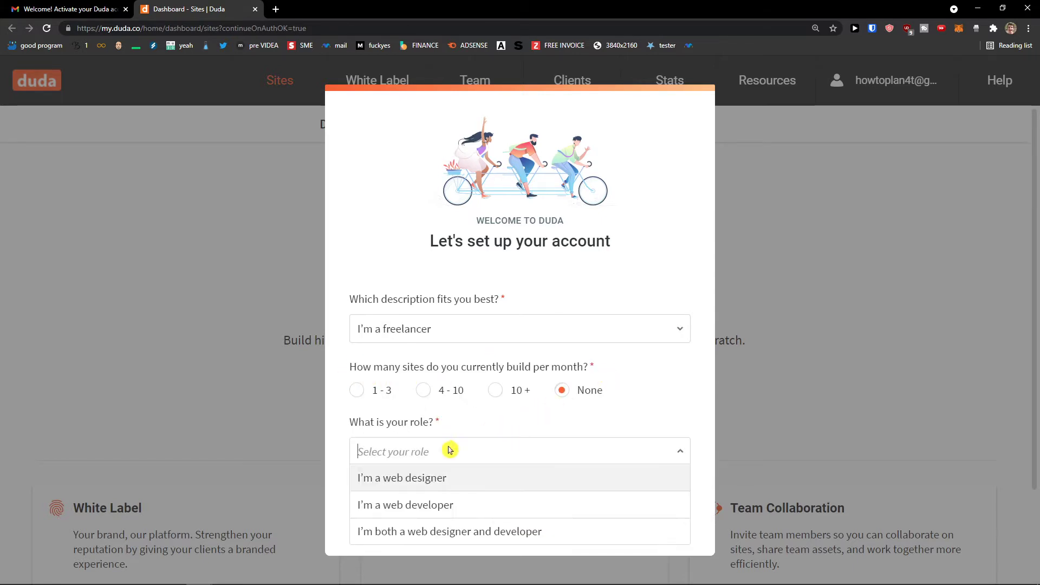
{"action": "left_click", "coordinate": [520, 487]}
Set the description to building a website for my business, no client sites and the web designer role, and finish the account setup
{"action": "left_click", "coordinate": [450, 339]}
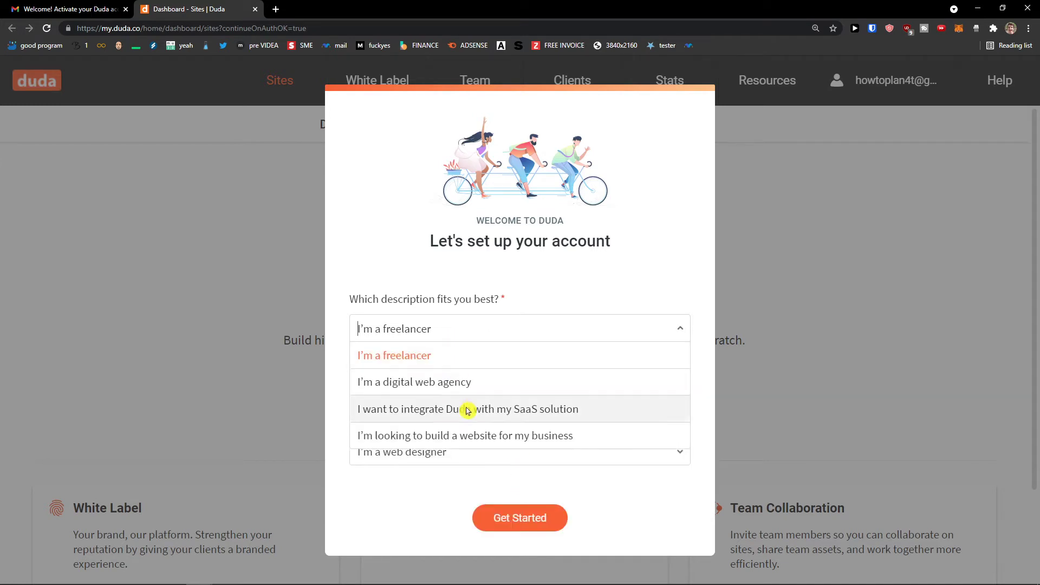
{"action": "left_click", "coordinate": [467, 436]}
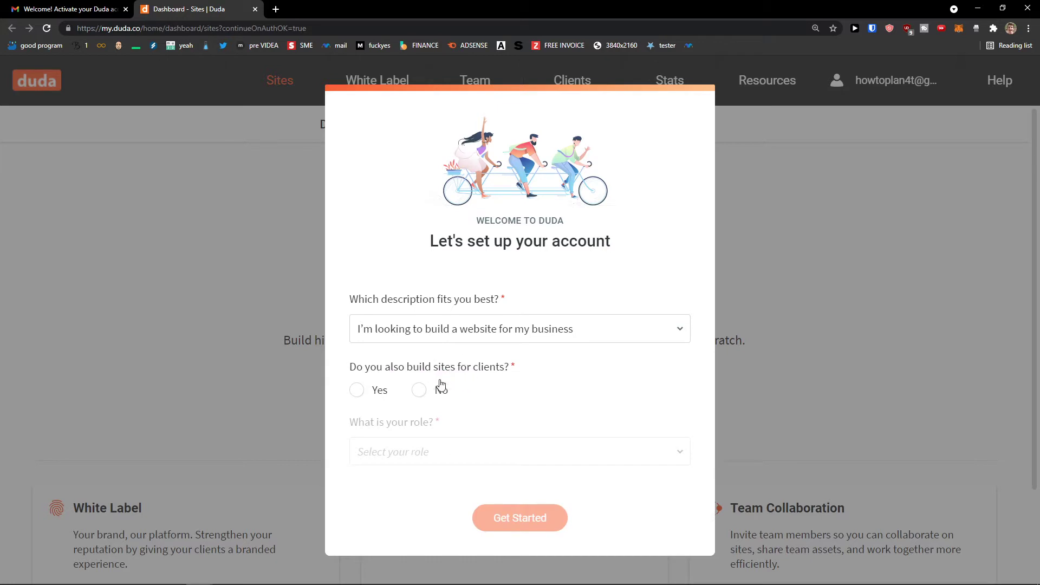
{"action": "left_click", "coordinate": [426, 394]}
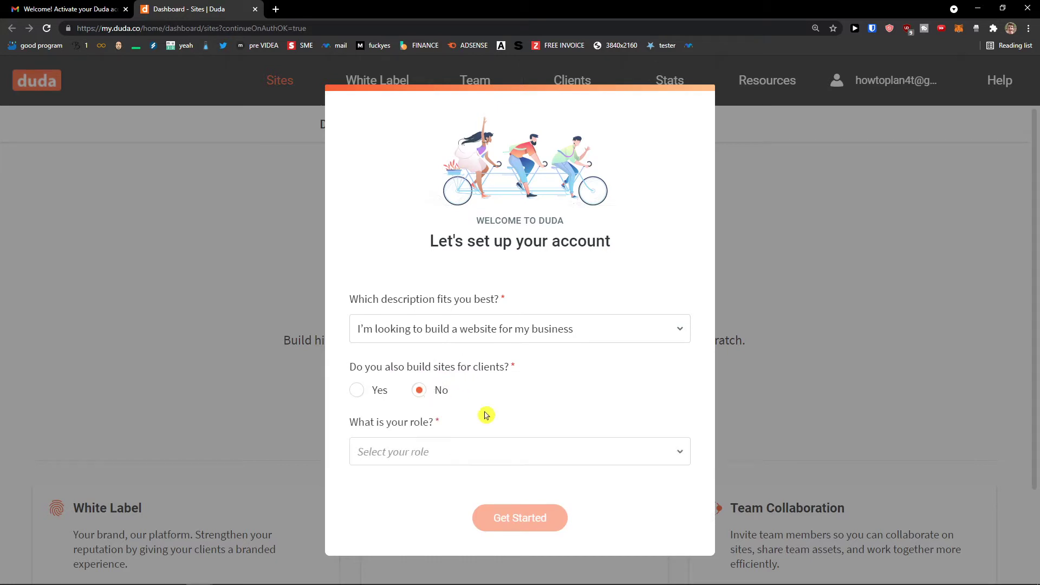
{"action": "left_click", "coordinate": [512, 448]}
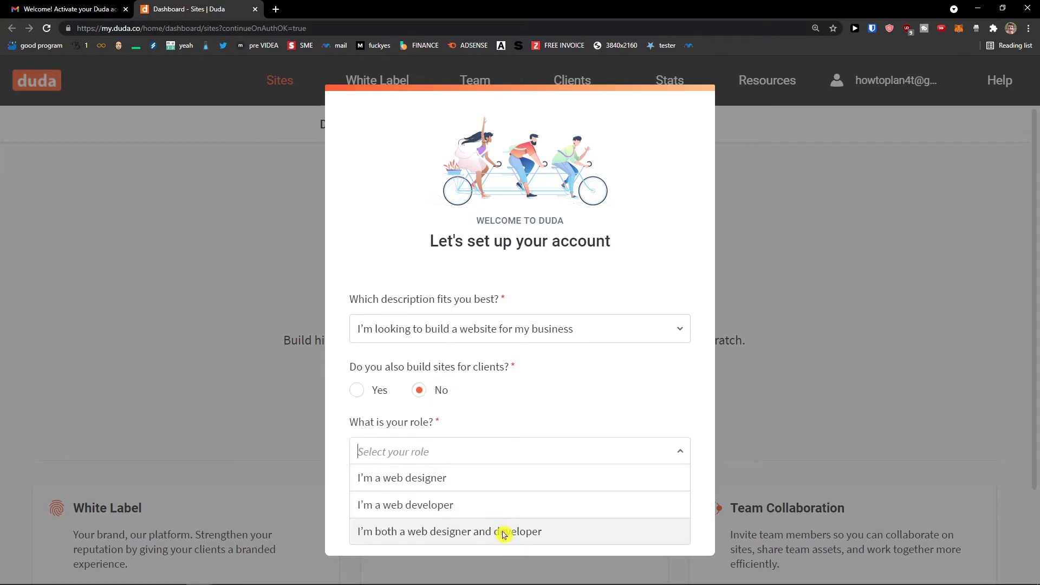
{"action": "left_click", "coordinate": [504, 480]}
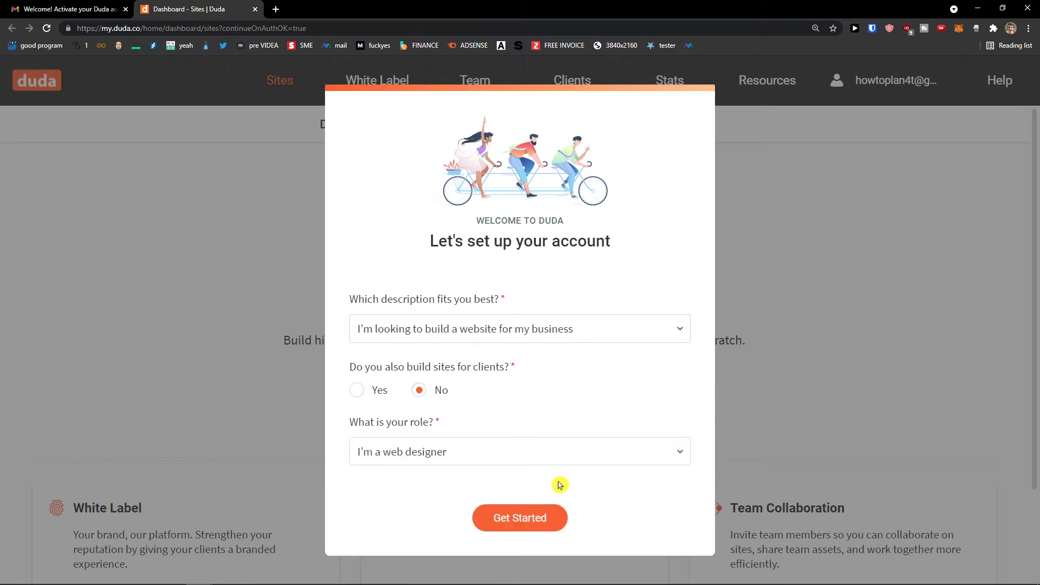
{"action": "left_click", "coordinate": [521, 521]}
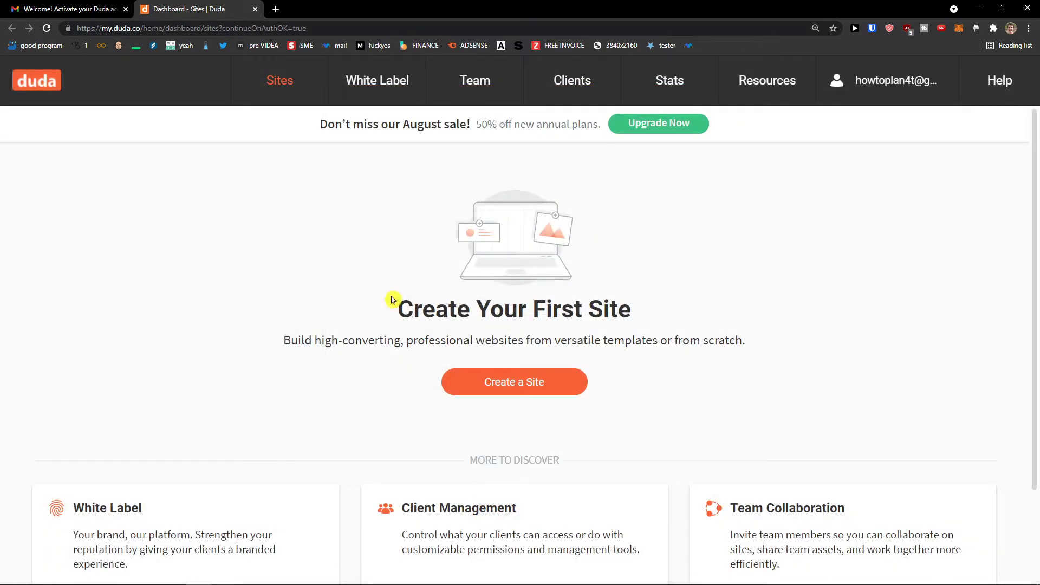
Open the white-label Client Invitation page and look through its invitation email
{"action": "scroll", "coordinate": [381, 328], "scroll_direction": "down", "scroll_amount": 1}
{"action": "scroll", "coordinate": [383, 254], "scroll_direction": "up", "scroll_amount": 1}
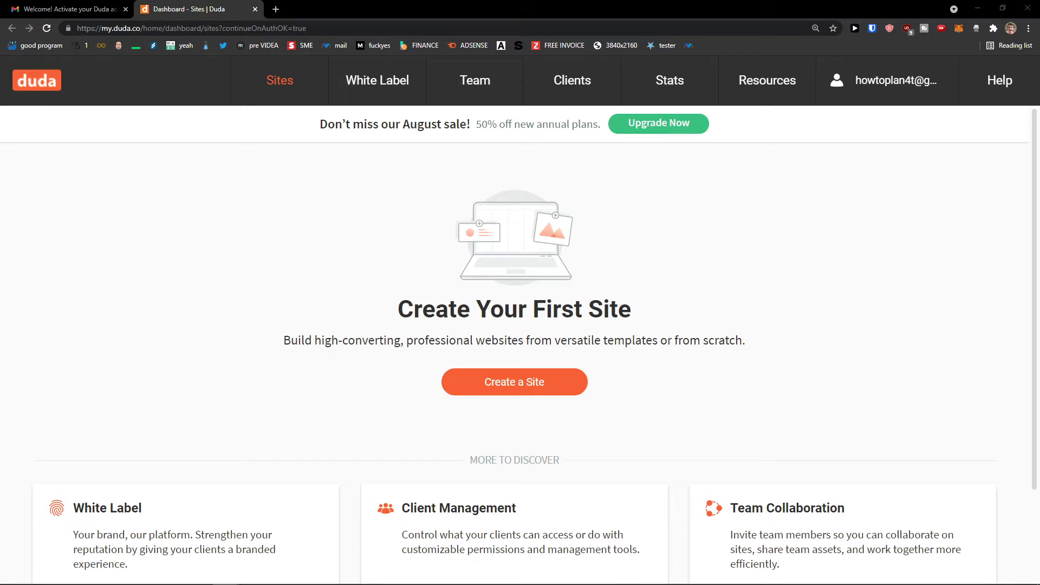
{"action": "mouse_move", "coordinate": [371, 81]}
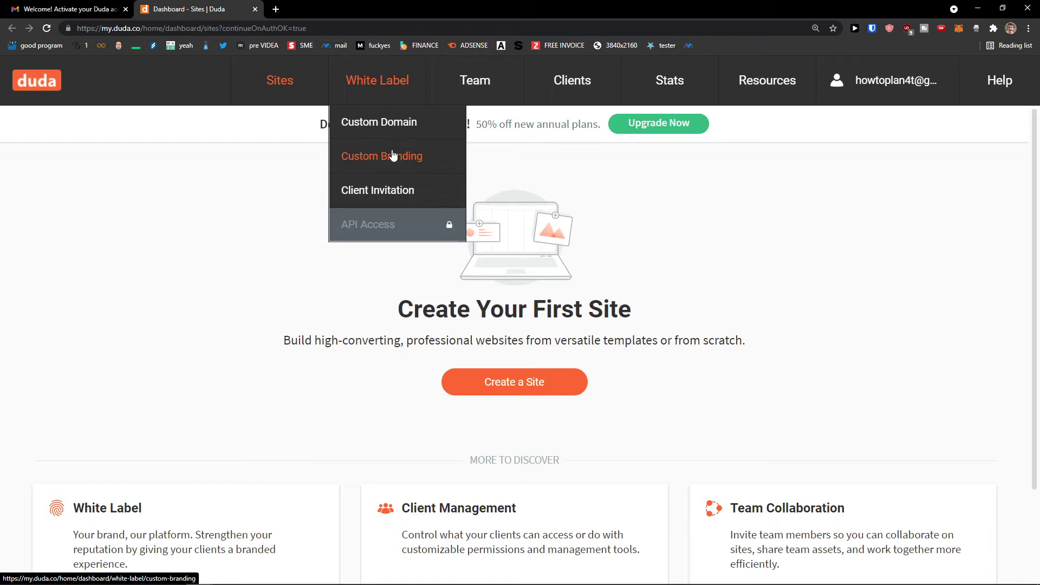
{"action": "left_click", "coordinate": [385, 194]}
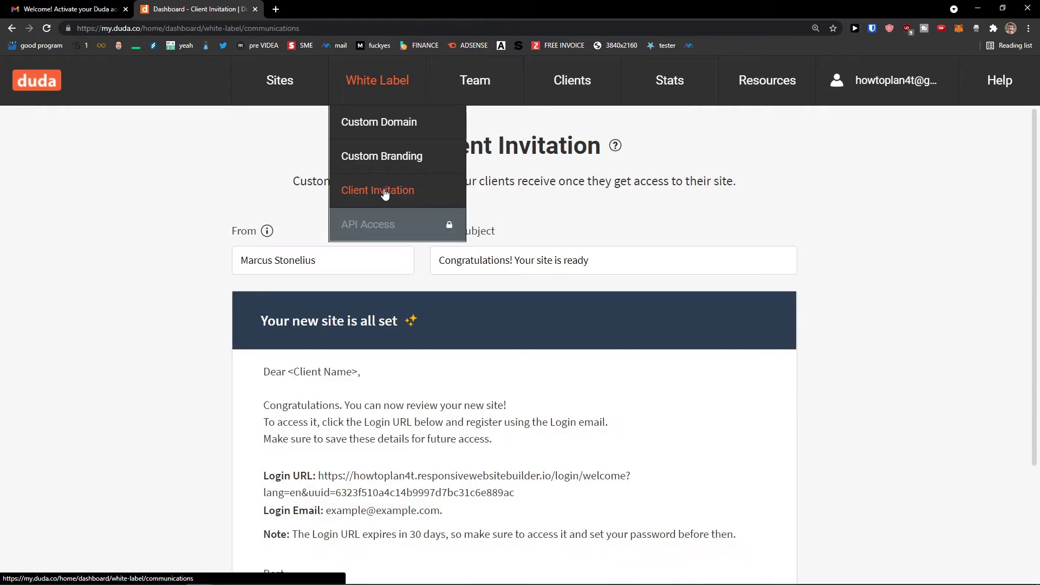
{"action": "scroll", "coordinate": [490, 256], "scroll_direction": "down", "scroll_amount": 2}
{"action": "scroll", "coordinate": [490, 256], "scroll_direction": "down", "scroll_amount": 1}
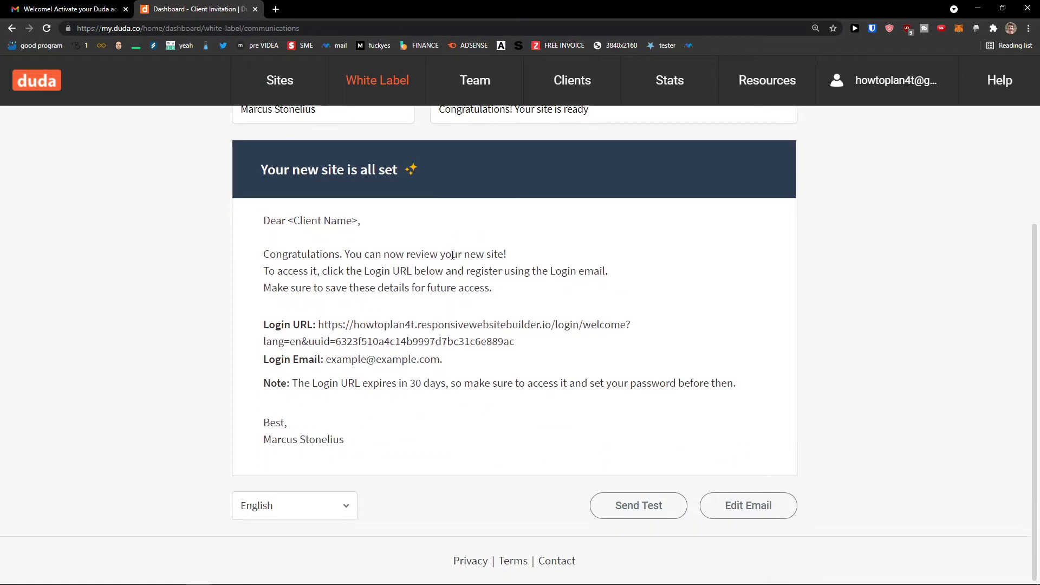
{"action": "scroll", "coordinate": [428, 265], "scroll_direction": "up", "scroll_amount": 3}
Open the Team Permissions page and look over the member options and permission groups
{"action": "mouse_move", "coordinate": [477, 84]}
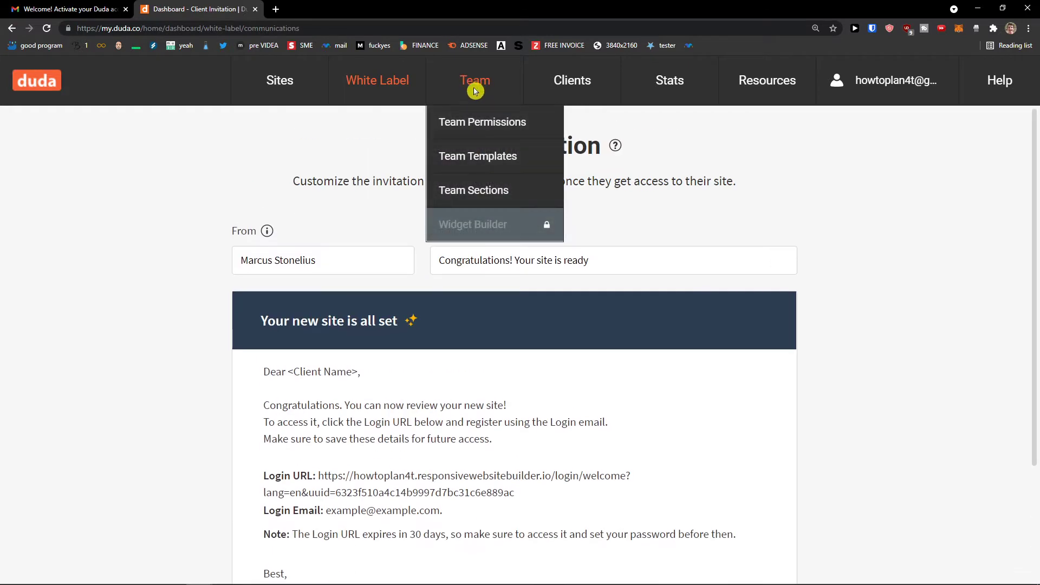
{"action": "left_click", "coordinate": [475, 130]}
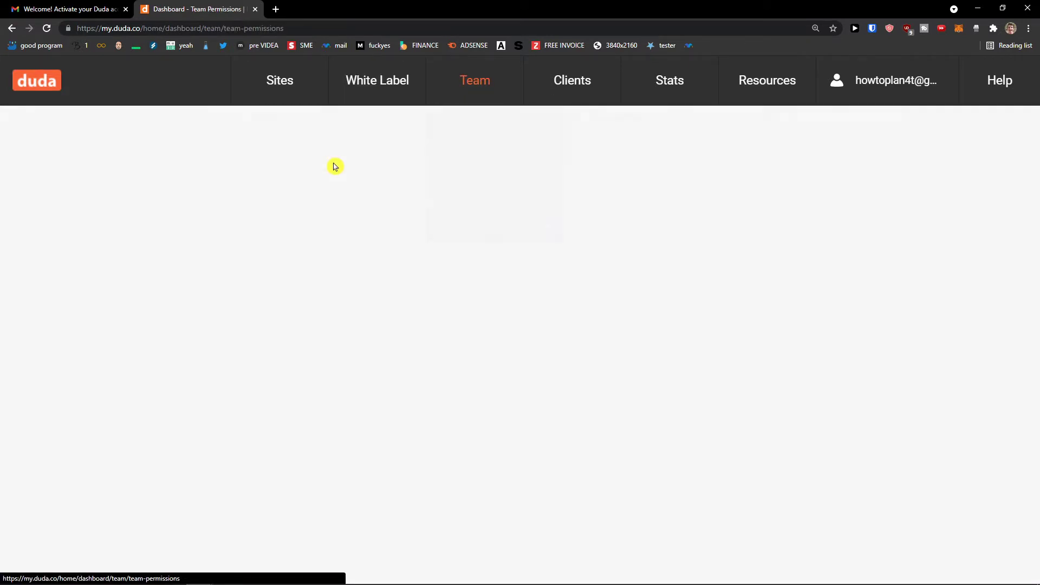
{"action": "scroll", "coordinate": [319, 169], "scroll_direction": "down", "scroll_amount": 3}
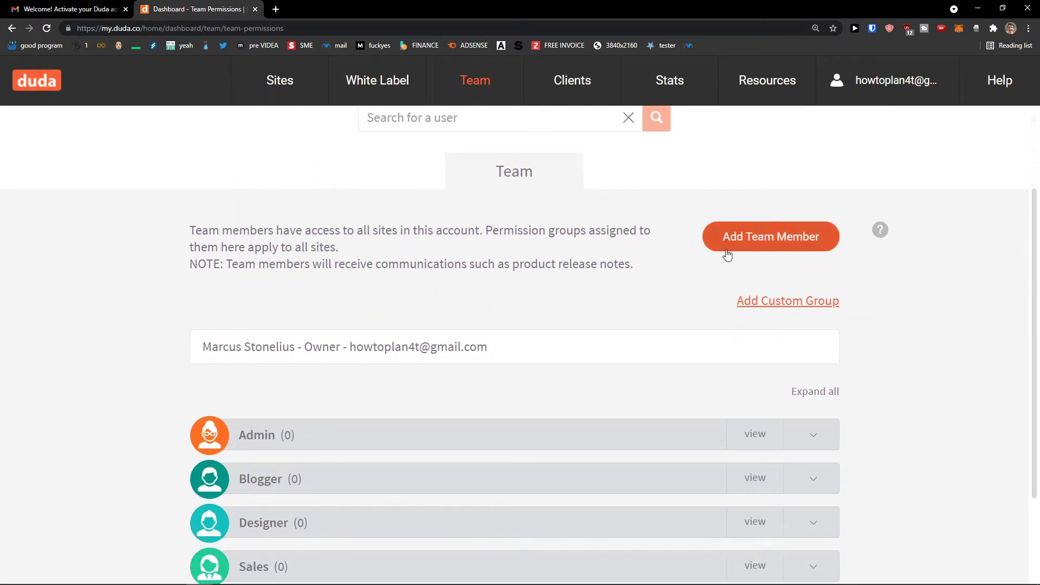
{"action": "scroll", "coordinate": [704, 257], "scroll_direction": "up", "scroll_amount": 3}
View the Client Management page and the Stats page
{"action": "mouse_move", "coordinate": [569, 86]}
{"action": "left_click", "coordinate": [571, 122]}
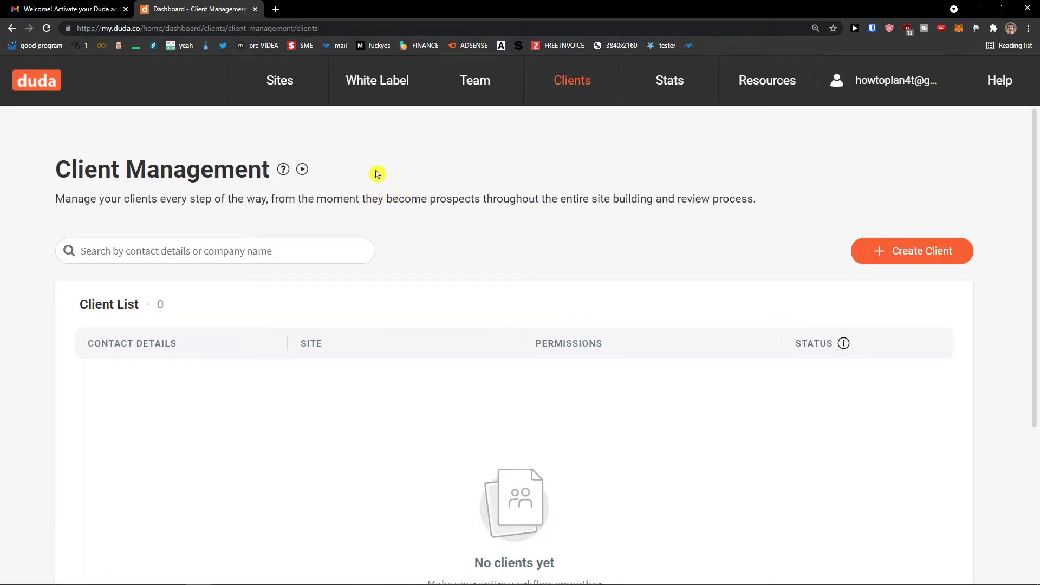
{"action": "left_click", "coordinate": [689, 81]}
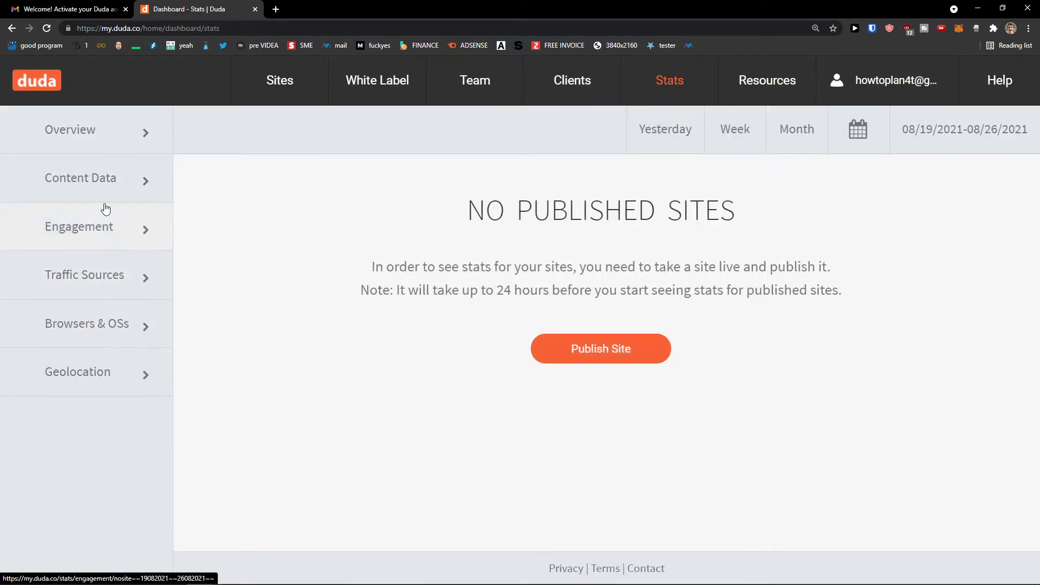
{"action": "mouse_move", "coordinate": [776, 81]}
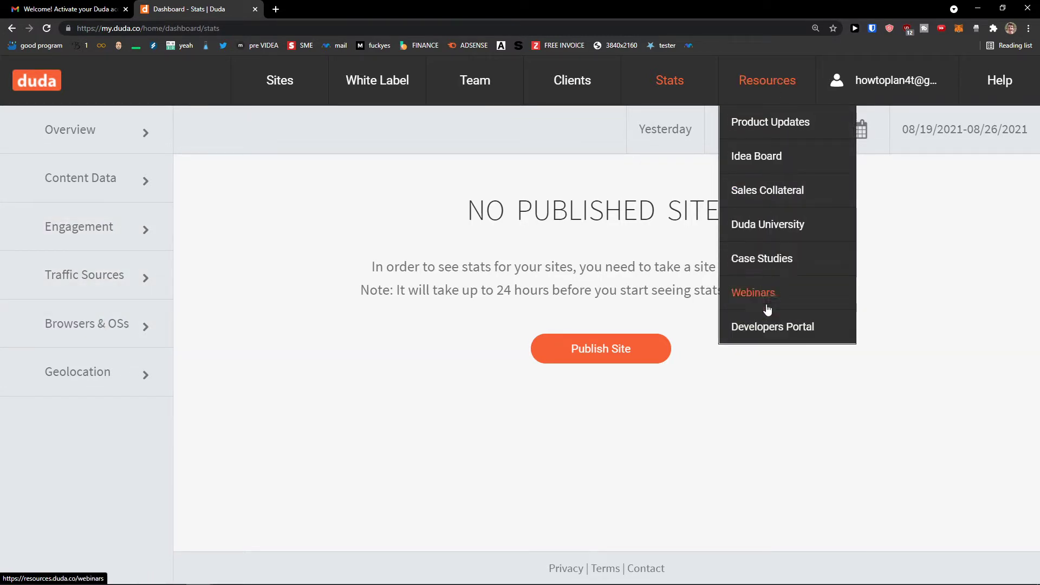
{"action": "mouse_move", "coordinate": [873, 80]}
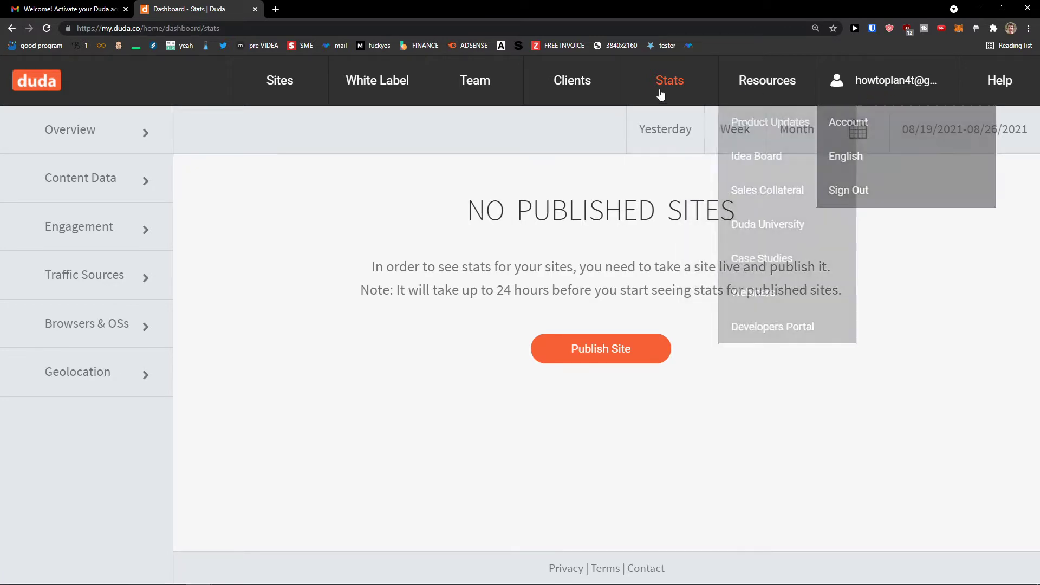
Return to the Sites dashboard and start creating a new site of the Business Site type
{"action": "left_click", "coordinate": [290, 88]}
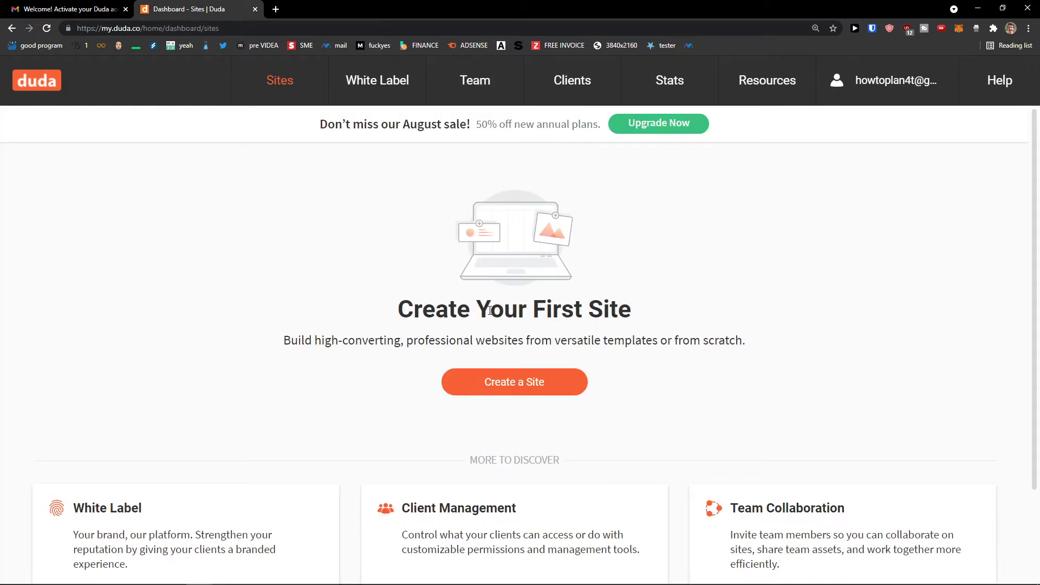
{"action": "scroll", "coordinate": [504, 308], "scroll_direction": "down", "scroll_amount": 2}
{"action": "scroll", "coordinate": [451, 339], "scroll_direction": "up", "scroll_amount": 2}
{"action": "left_click", "coordinate": [510, 392]}
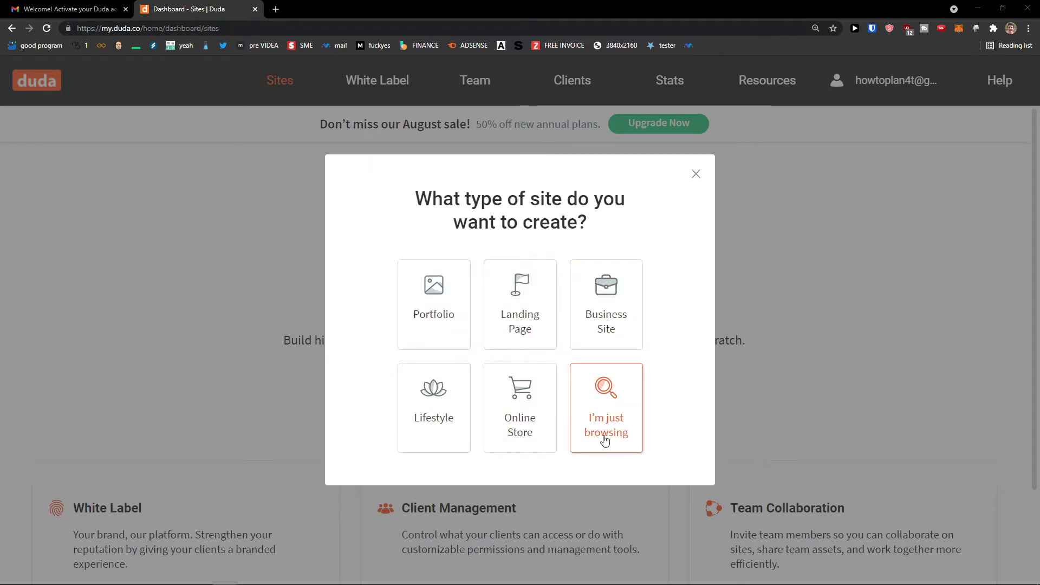
{"action": "left_click", "coordinate": [606, 345]}
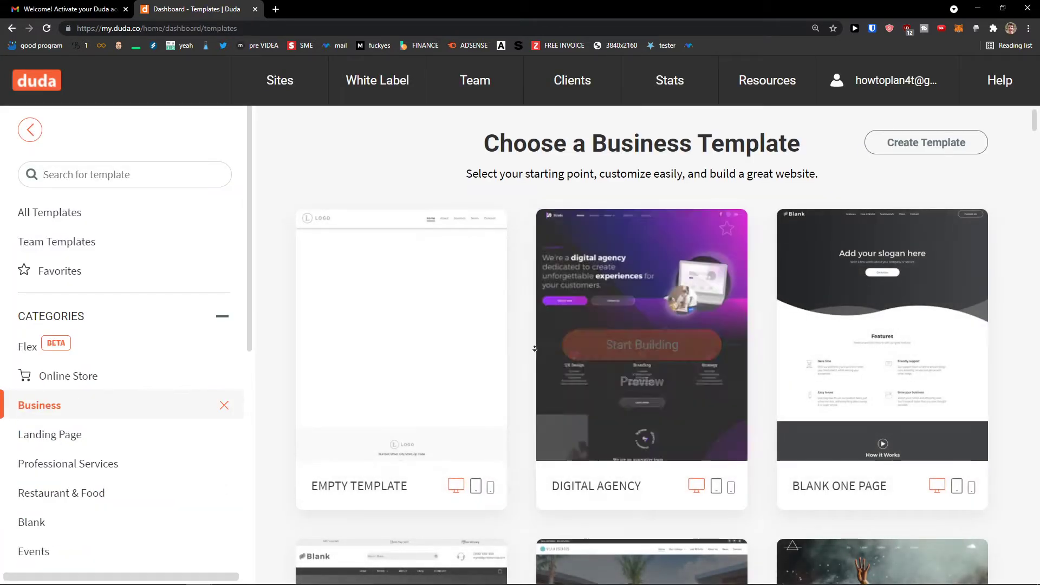
Look through the Business templates in the template gallery
{"action": "scroll", "coordinate": [523, 373], "scroll_direction": "down", "scroll_amount": 4}
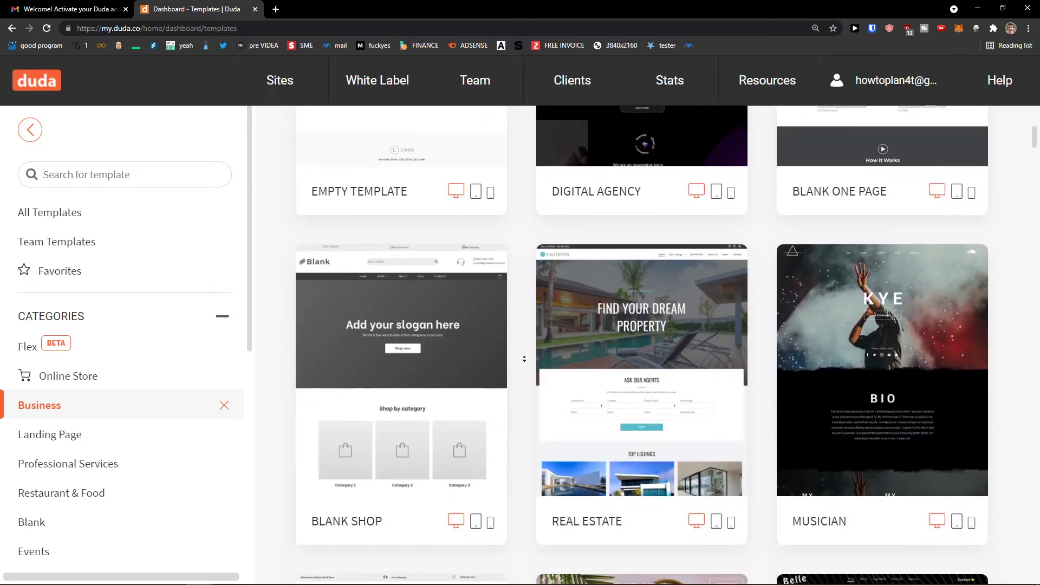
{"action": "scroll", "coordinate": [520, 353], "scroll_direction": "up", "scroll_amount": 4}
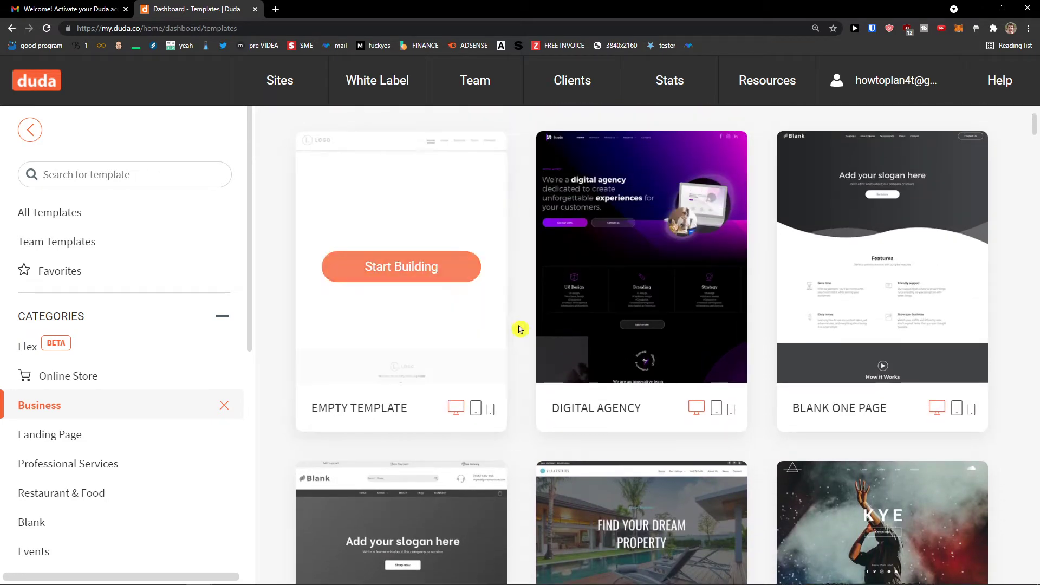
{"action": "scroll", "coordinate": [521, 331], "scroll_direction": "down", "scroll_amount": 2}
{"action": "scroll", "coordinate": [521, 341], "scroll_direction": "up", "scroll_amount": 2}
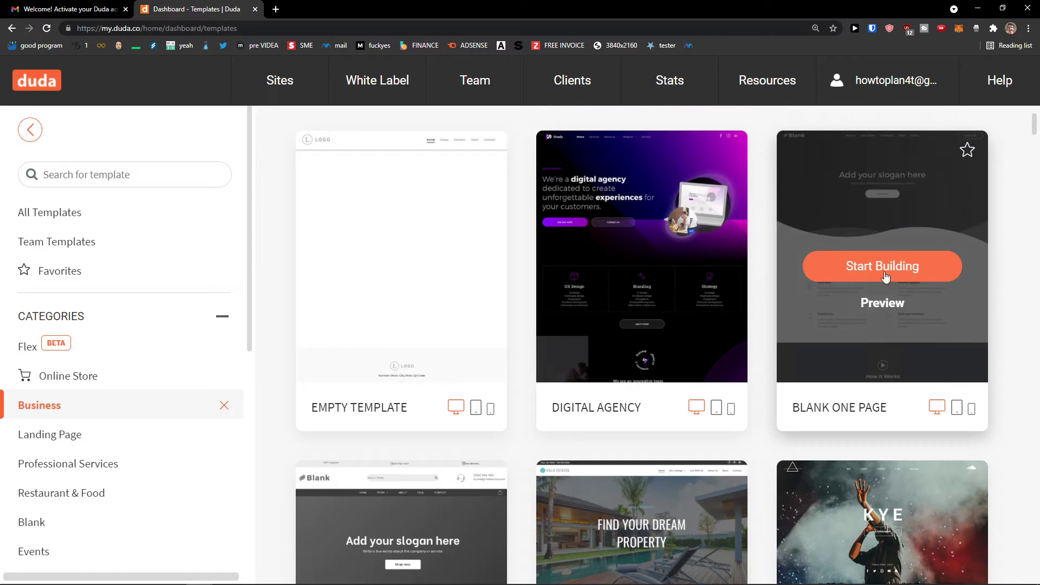
{"action": "scroll", "coordinate": [843, 356], "scroll_direction": "down", "scroll_amount": 5}
{"action": "scroll", "coordinate": [512, 364], "scroll_direction": "down", "scroll_amount": 8}
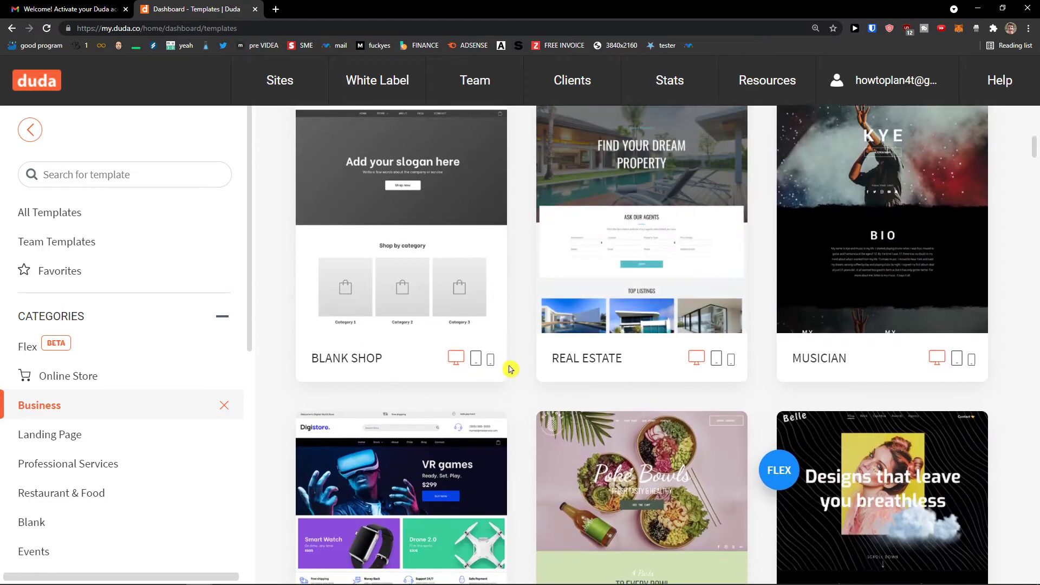
{"action": "scroll", "coordinate": [515, 366], "scroll_direction": "down", "scroll_amount": 1}
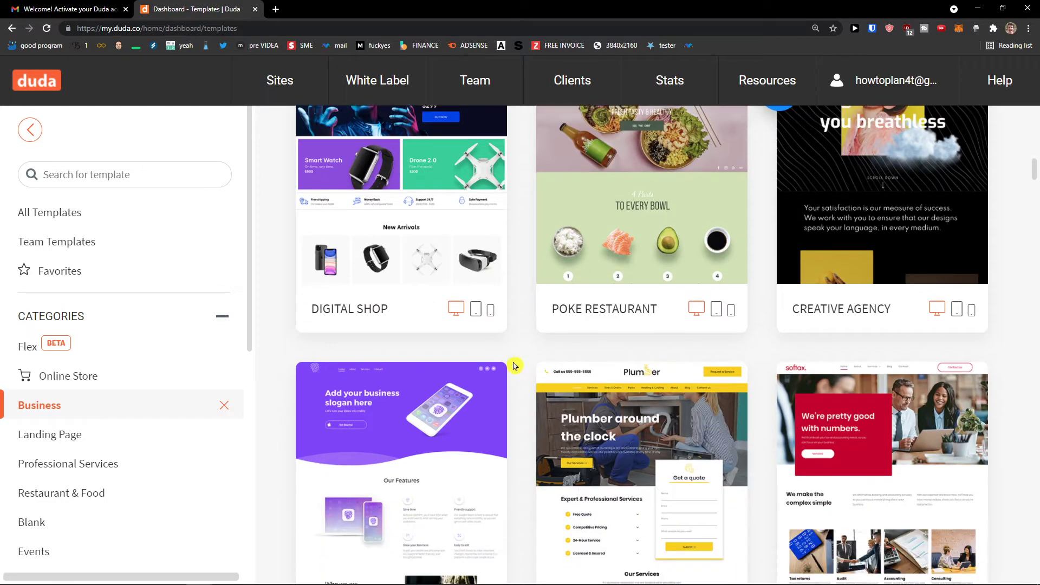
{"action": "scroll", "coordinate": [512, 364], "scroll_direction": "up", "scroll_amount": 13}
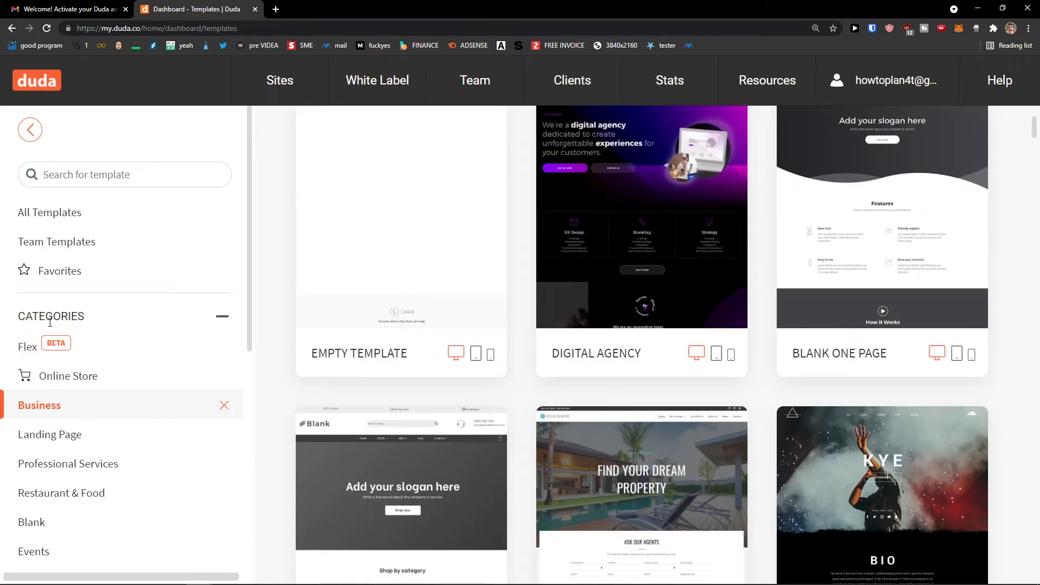
Browse the Landing Page, Professional Services and Restaurant & Food template categories and filter the gallery to Lifestyle & Health
{"action": "scroll", "coordinate": [65, 376], "scroll_direction": "down", "scroll_amount": 1}
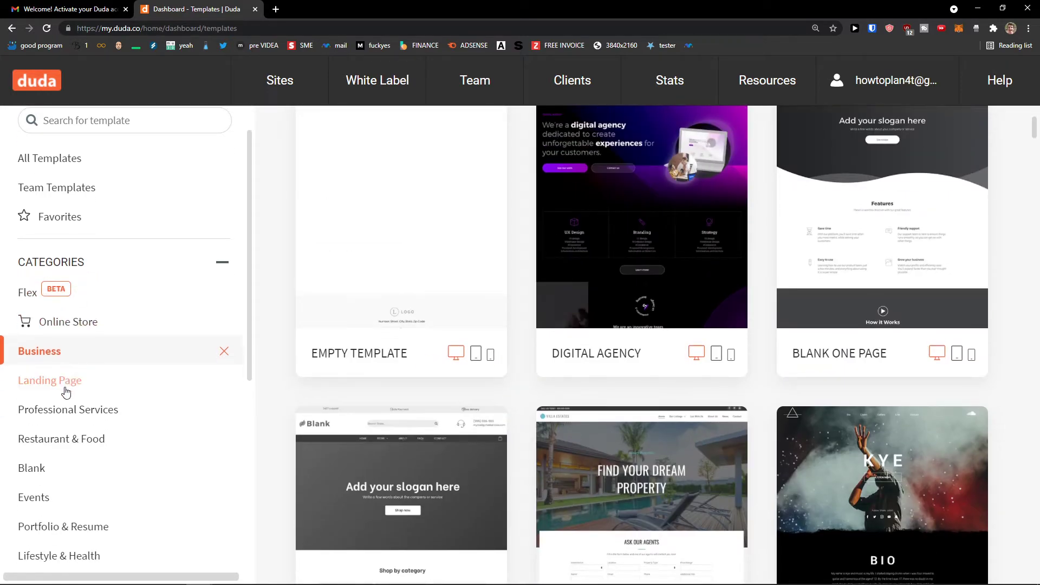
{"action": "left_click", "coordinate": [65, 386]}
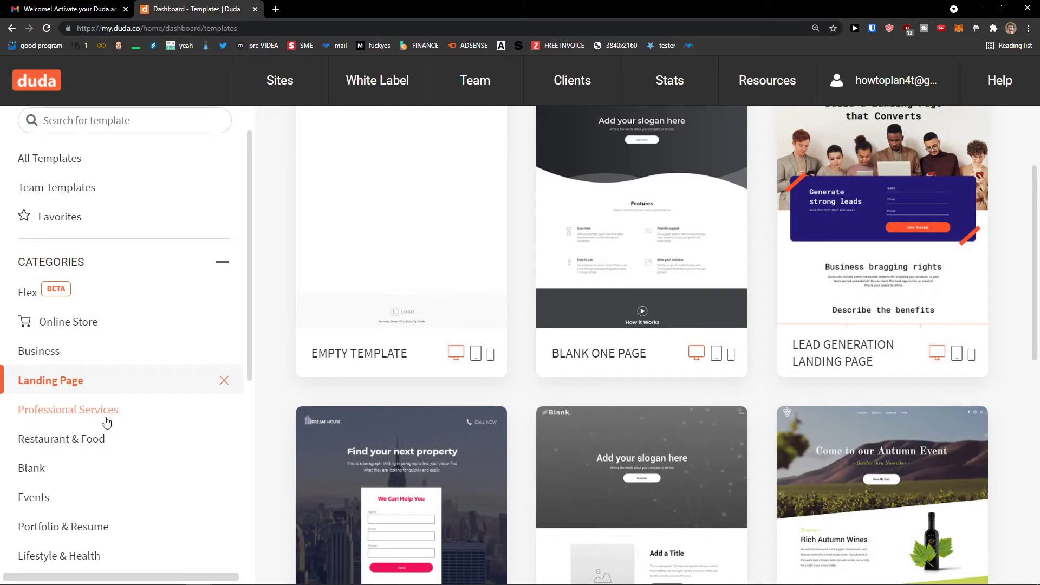
{"action": "left_click", "coordinate": [107, 419]}
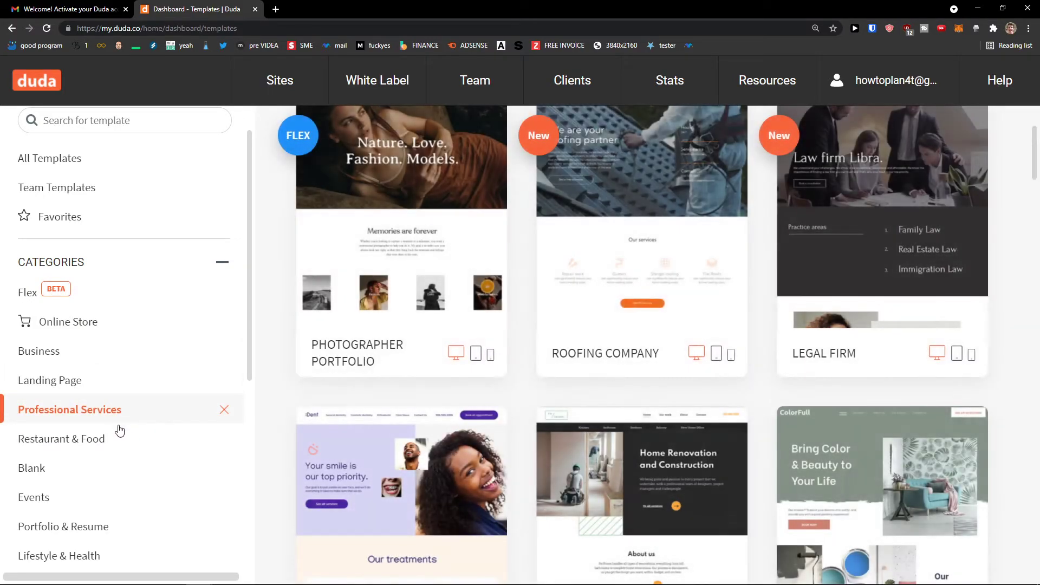
{"action": "left_click", "coordinate": [105, 440]}
{"action": "scroll", "coordinate": [93, 470], "scroll_direction": "down", "scroll_amount": 1}
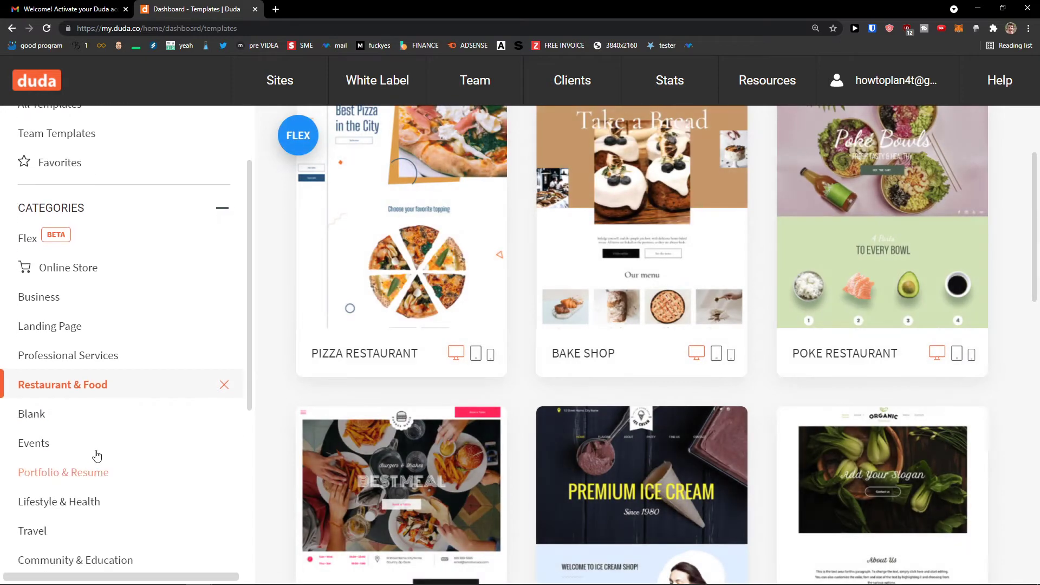
{"action": "left_click", "coordinate": [98, 450]}
{"action": "scroll", "coordinate": [106, 438], "scroll_direction": "down", "scroll_amount": 2}
{"action": "left_click", "coordinate": [114, 396]}
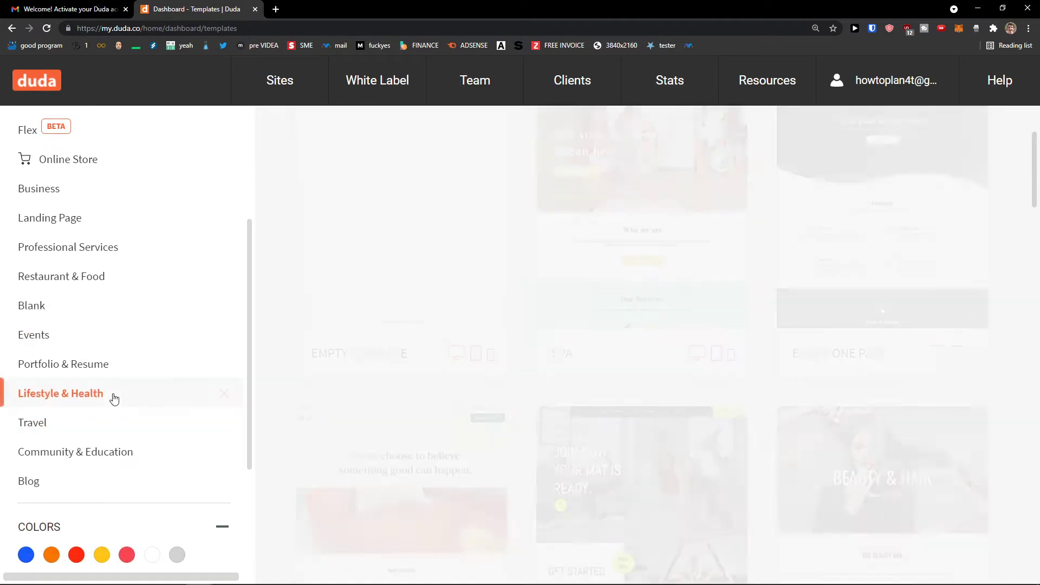
Create a site named Lifestyle from the Spa template and dismiss the welcome dialog in the site editor
{"action": "scroll", "coordinate": [536, 404], "scroll_direction": "up", "scroll_amount": 2}
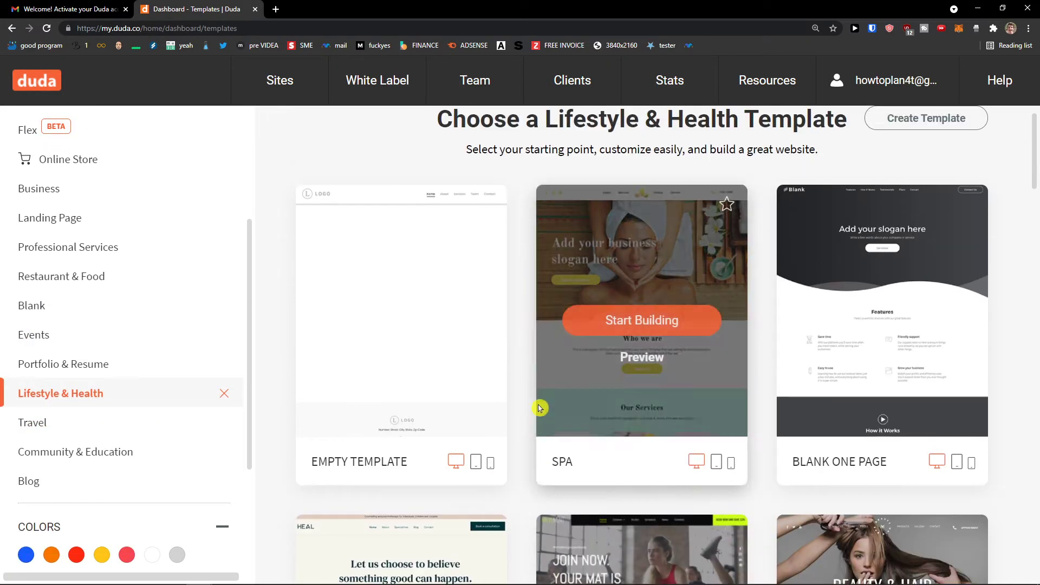
{"action": "scroll", "coordinate": [519, 396], "scroll_direction": "down", "scroll_amount": 1}
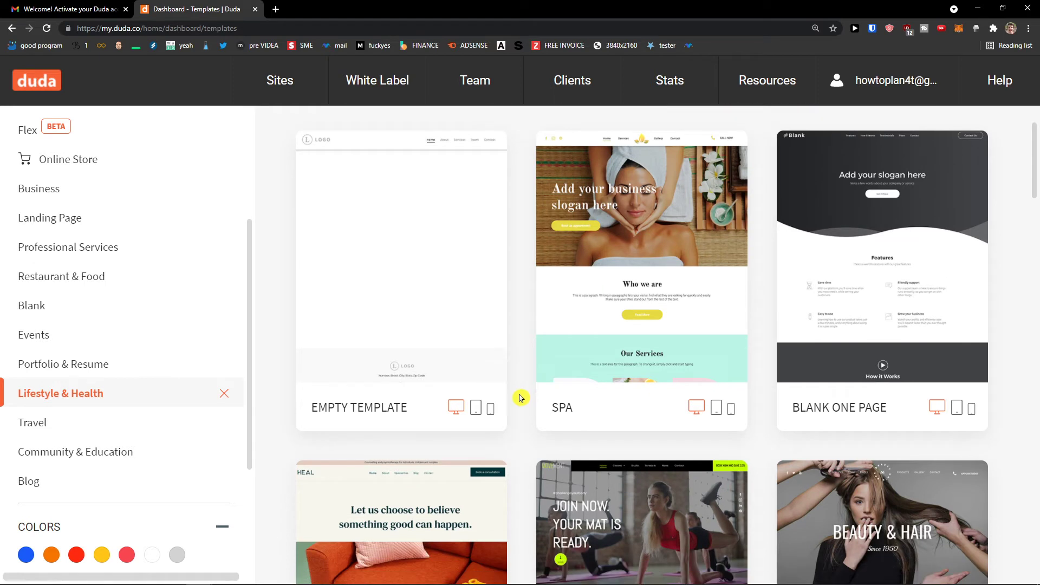
{"action": "mouse_move", "coordinate": [655, 332]}
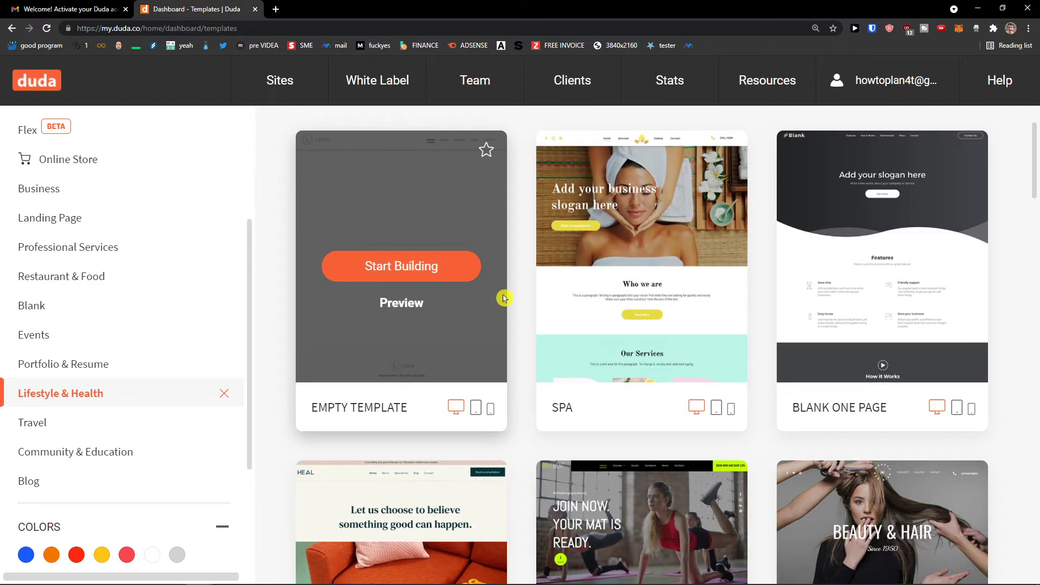
{"action": "scroll", "coordinate": [544, 325], "scroll_direction": "down", "scroll_amount": 2}
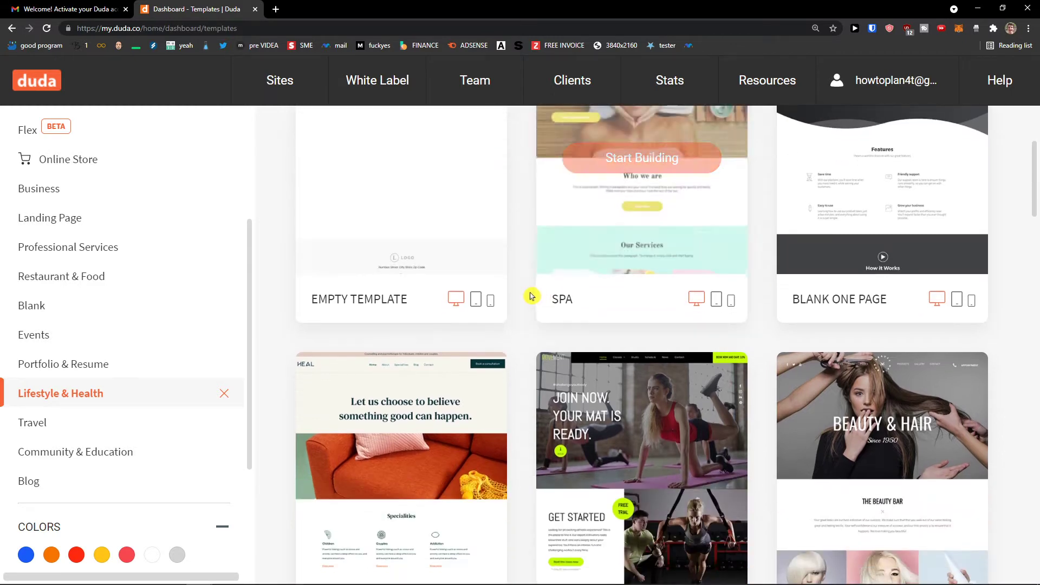
{"action": "scroll", "coordinate": [532, 296], "scroll_direction": "up", "scroll_amount": 2}
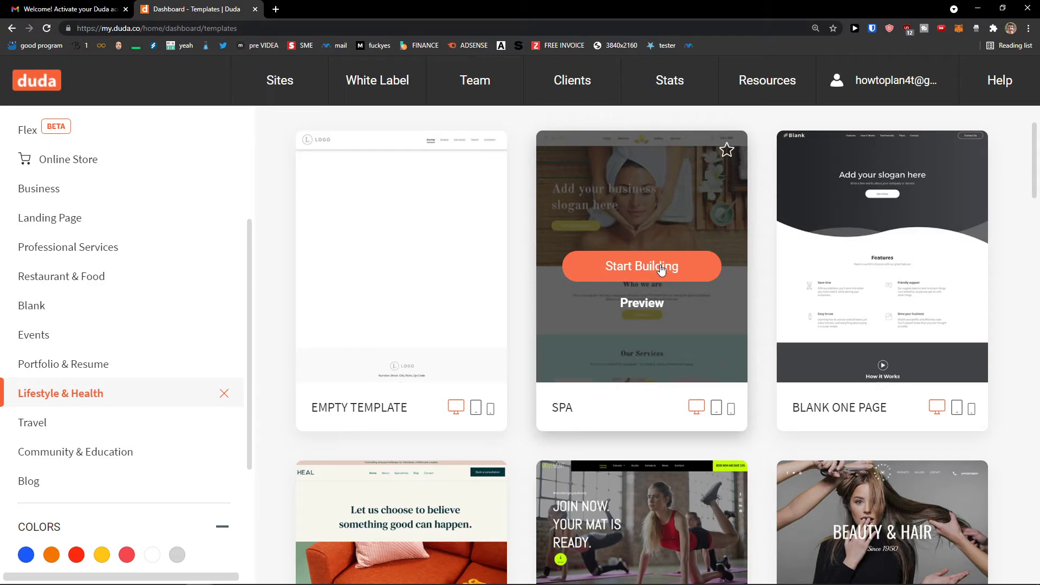
{"action": "left_click", "coordinate": [661, 270]}
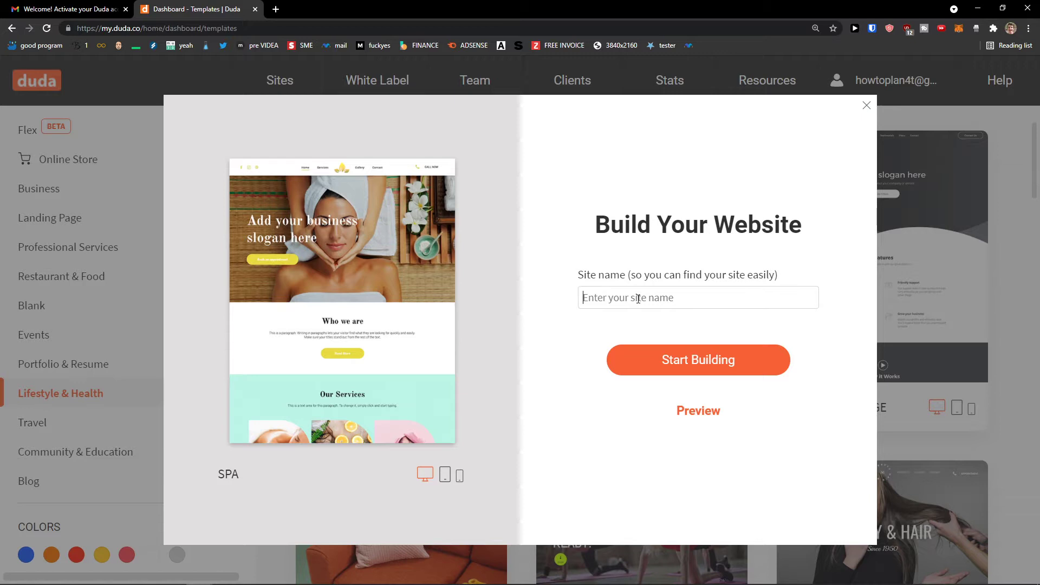
{"action": "type", "text": "Lifestyle"}
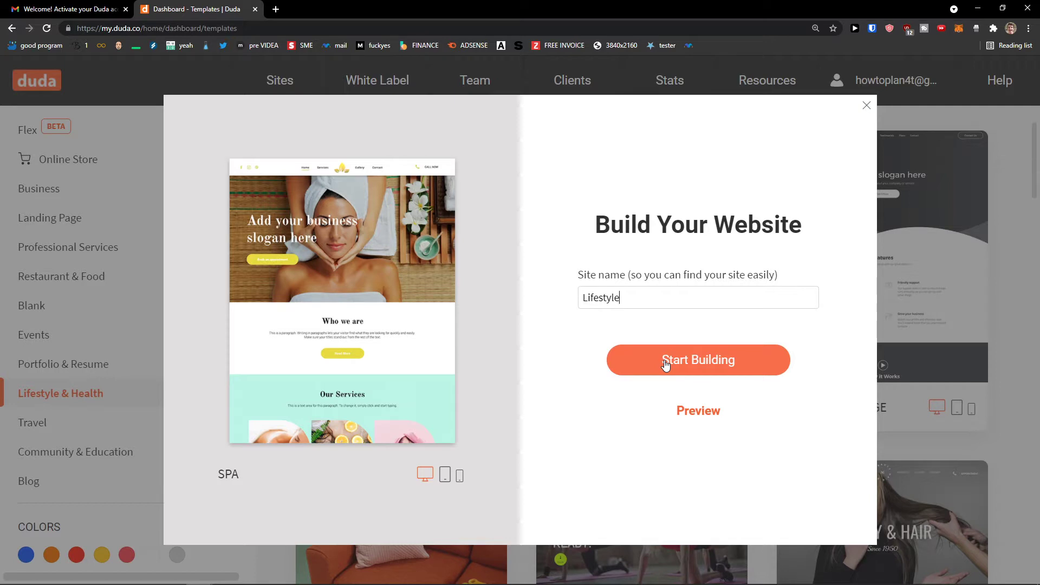
{"action": "left_click", "coordinate": [666, 364]}
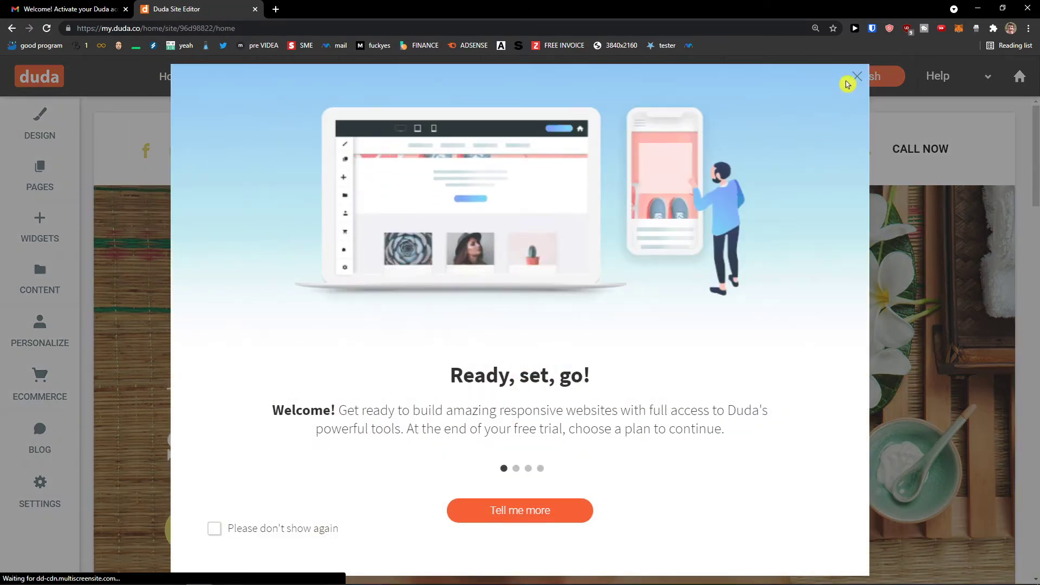
{"action": "left_click", "coordinate": [857, 79]}
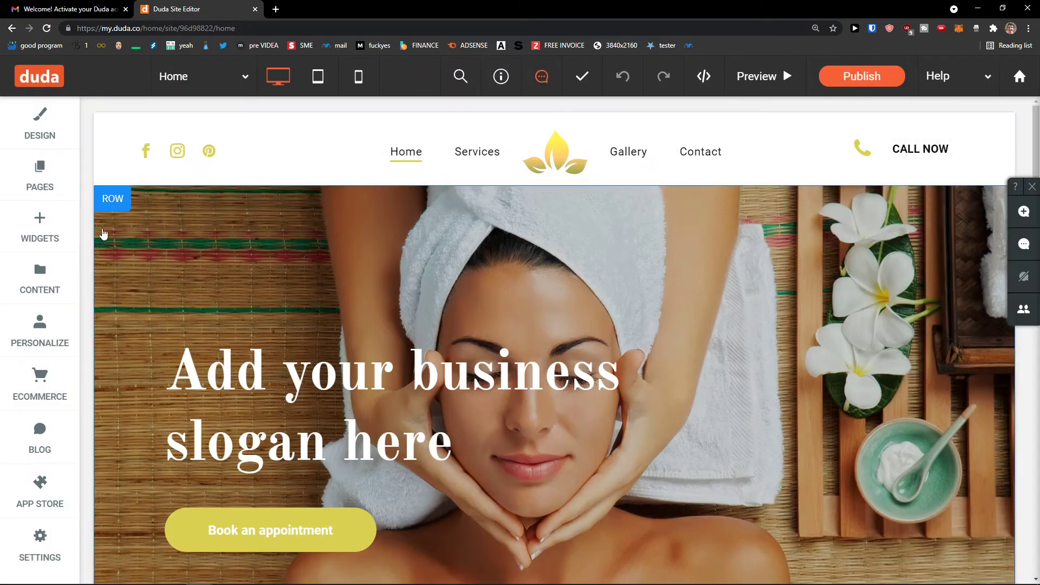
Look over the Spa site's home page in the editor and open the list of its pages
{"action": "scroll", "coordinate": [210, 319], "scroll_direction": "down", "scroll_amount": 8}
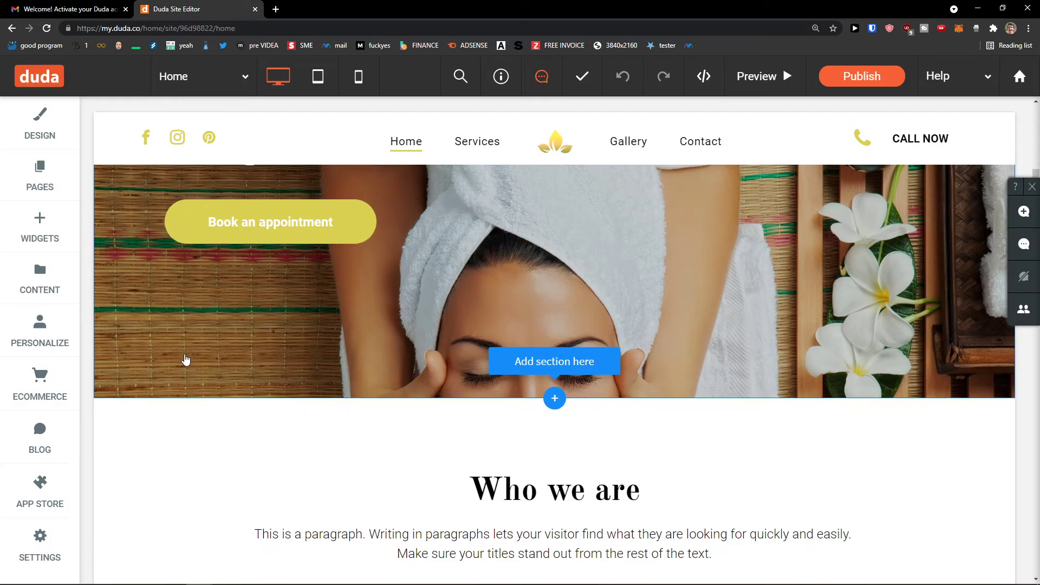
{"action": "scroll", "coordinate": [294, 421], "scroll_direction": "down", "scroll_amount": 3}
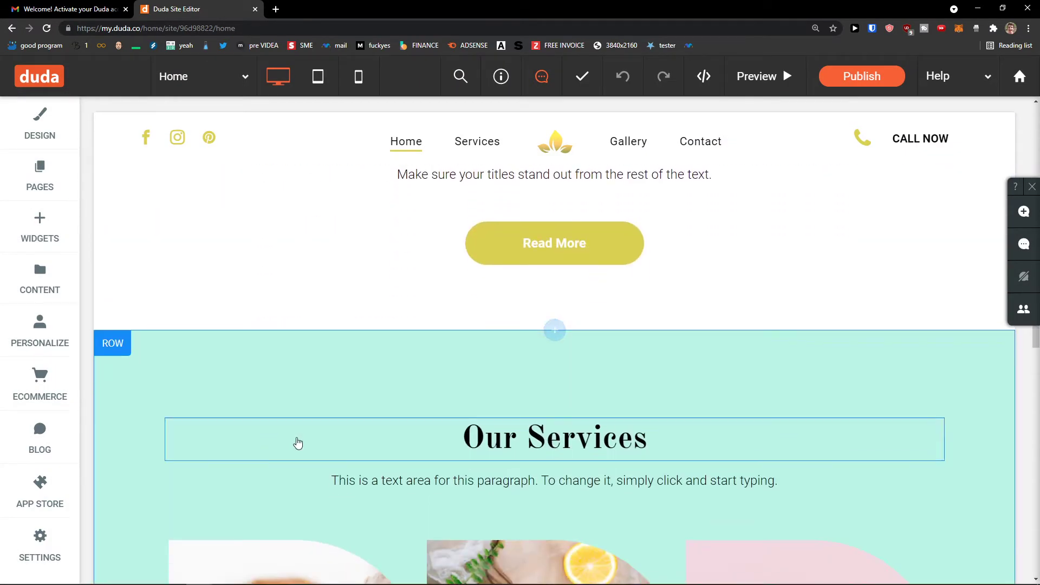
{"action": "scroll", "coordinate": [297, 441], "scroll_direction": "up", "scroll_amount": 11}
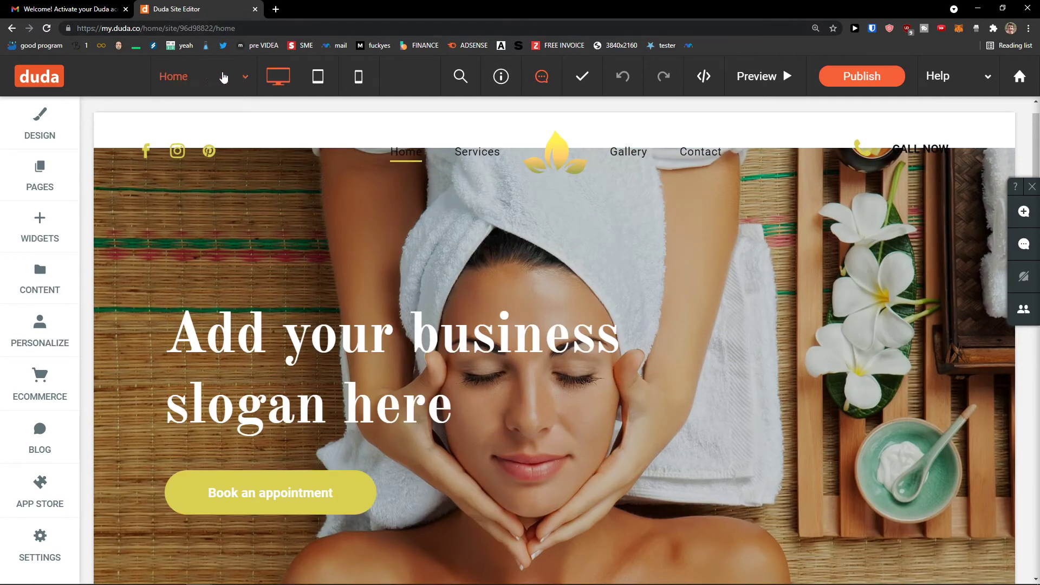
{"action": "left_click", "coordinate": [224, 72]}
{"action": "left_click", "coordinate": [92, 83]}
{"action": "left_click", "coordinate": [10, 31]}
{"action": "left_click", "coordinate": [195, 70]}
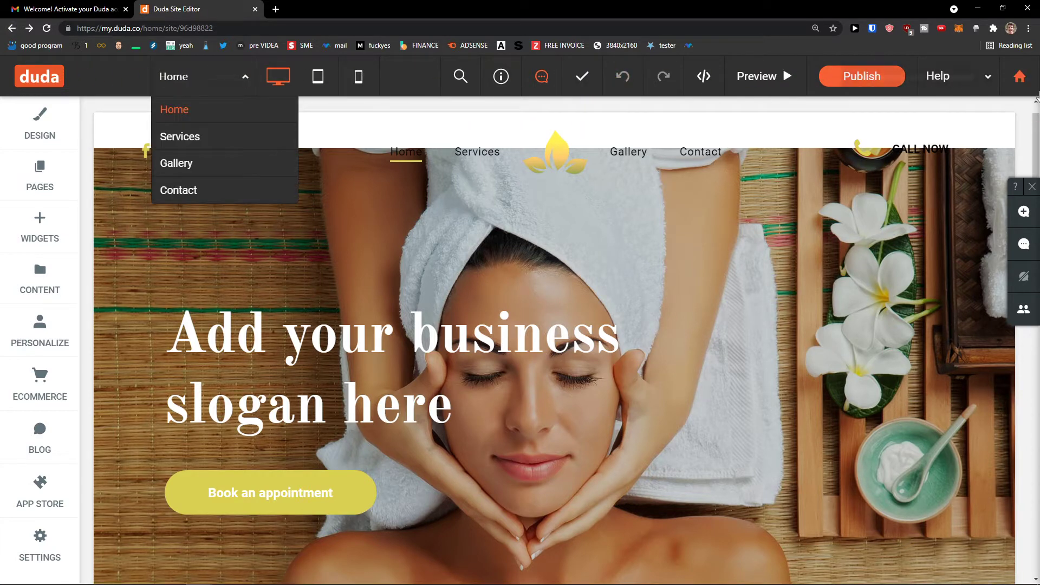
Leave the site editor for the Sites Dashboard and start creating another responsive site
{"action": "left_click", "coordinate": [1020, 77]}
{"action": "left_click", "coordinate": [561, 76]}
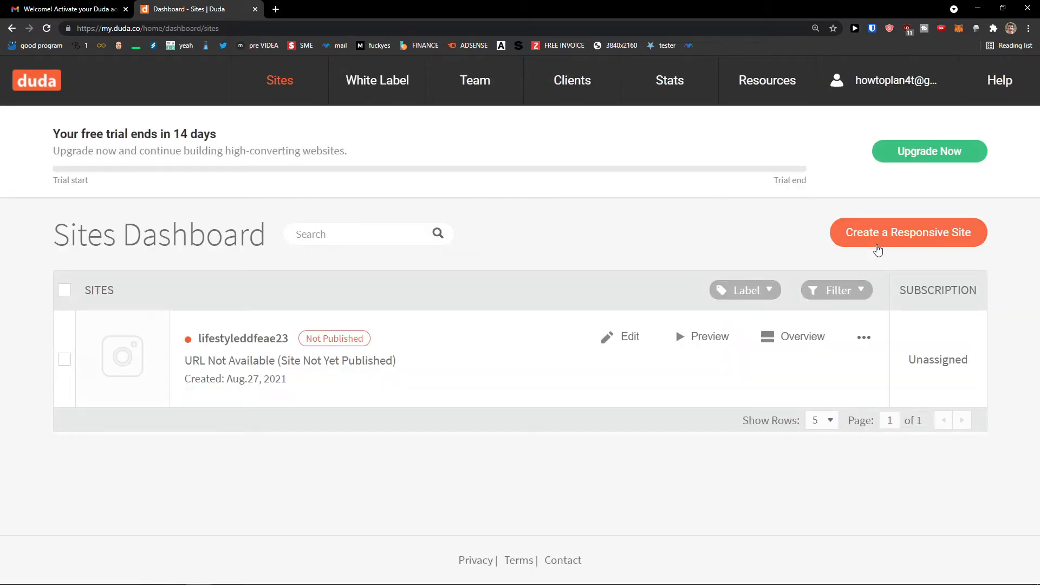
{"action": "left_click", "coordinate": [874, 250]}
{"action": "mouse_move", "coordinate": [633, 330]}
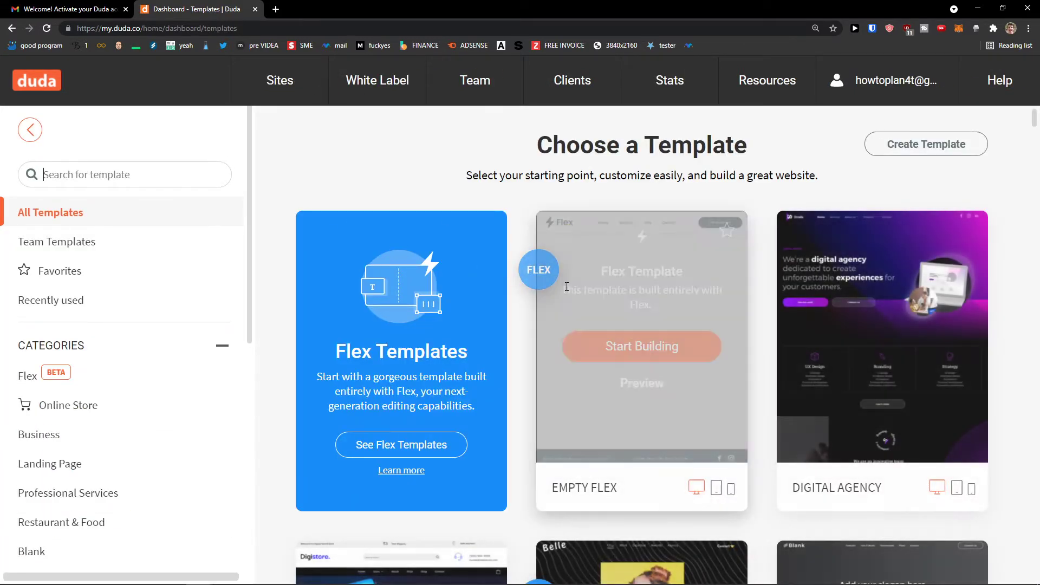
Create a site named Lifestyle111 from the Empty Template in the Landing Page category and dismiss the welcome dialog
{"action": "scroll", "coordinate": [509, 417], "scroll_direction": "down", "scroll_amount": 2}
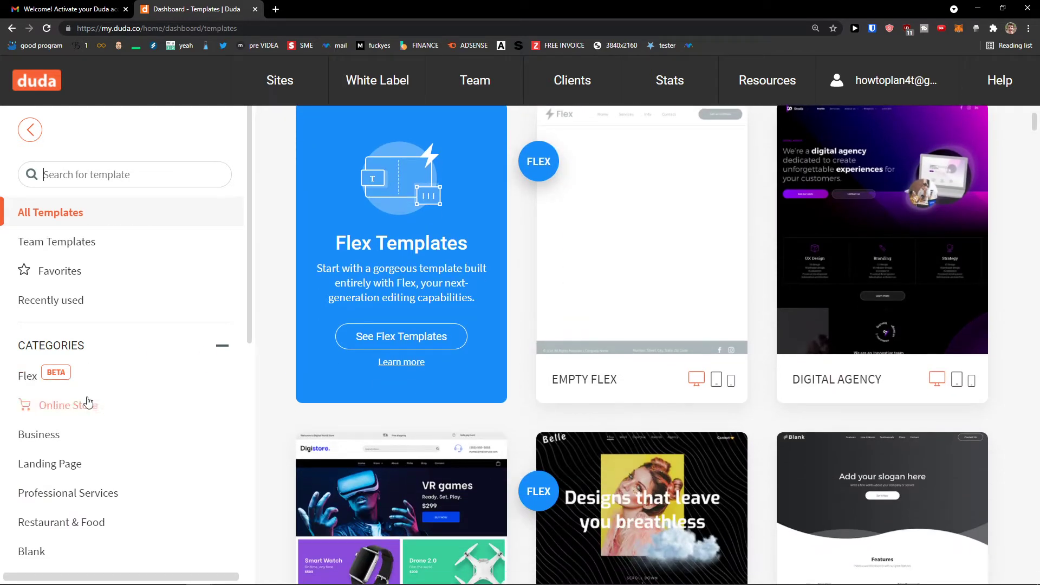
{"action": "left_click", "coordinate": [73, 429]}
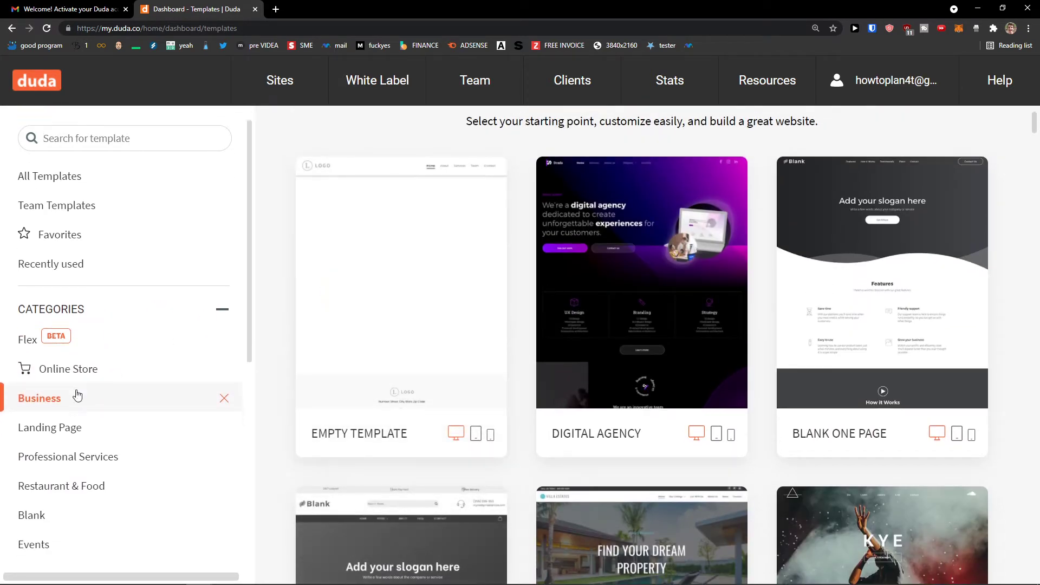
{"action": "left_click", "coordinate": [60, 425]}
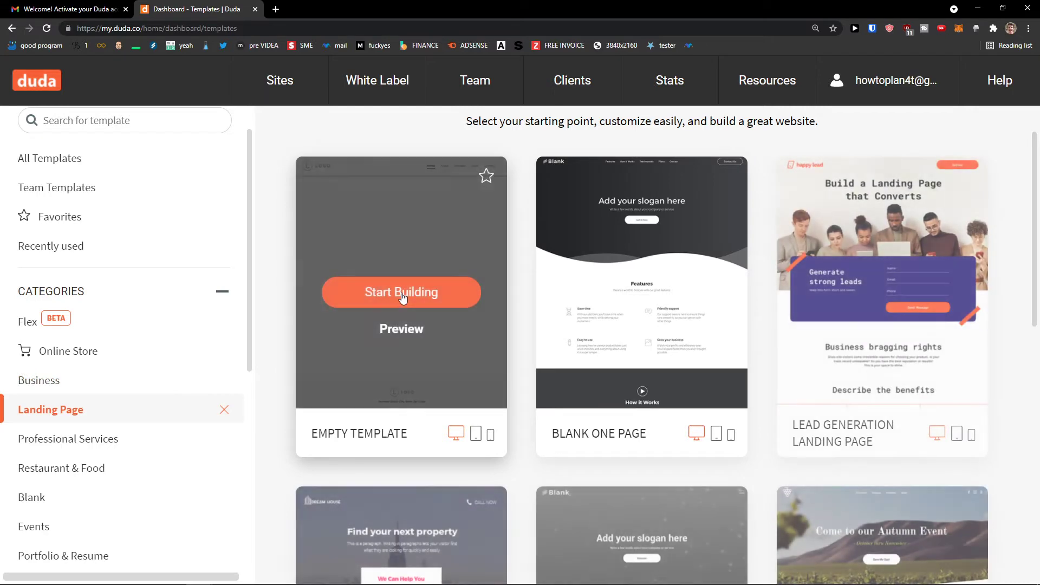
{"action": "left_click", "coordinate": [403, 296]}
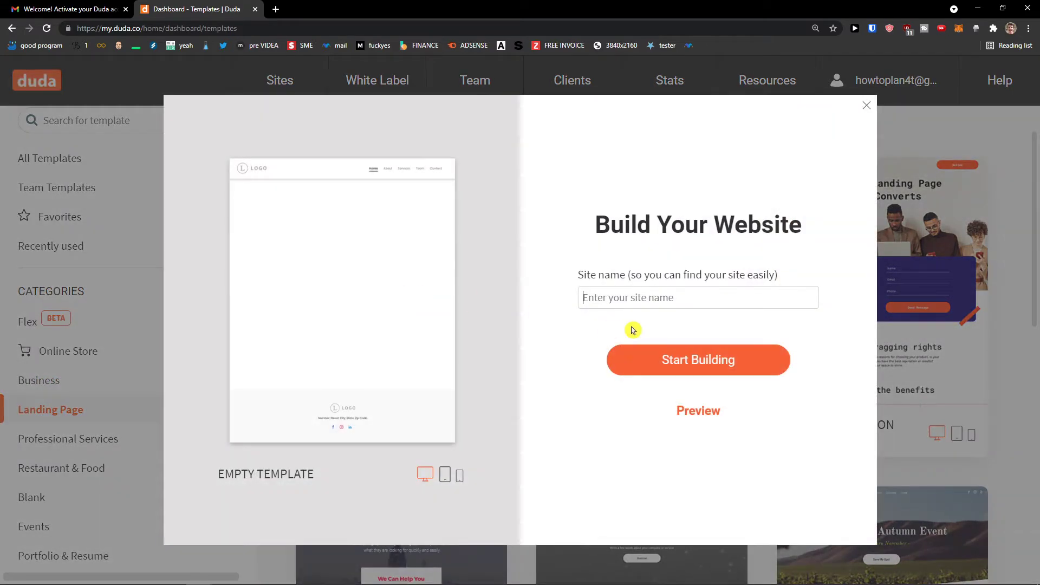
{"action": "type", "text": "Lifestyle111"}
{"action": "left_click", "coordinate": [652, 371]}
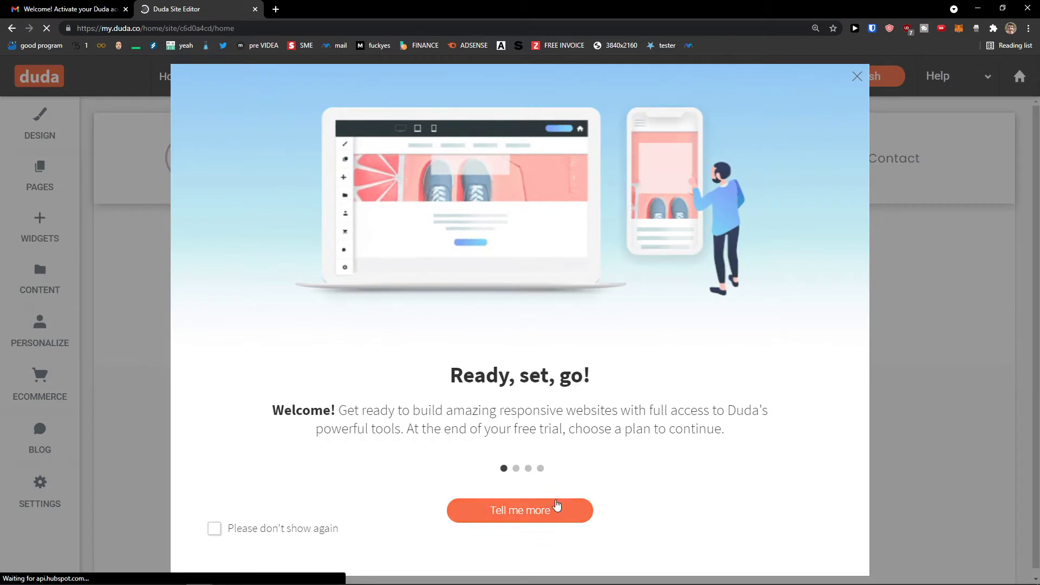
{"action": "left_click", "coordinate": [857, 77]}
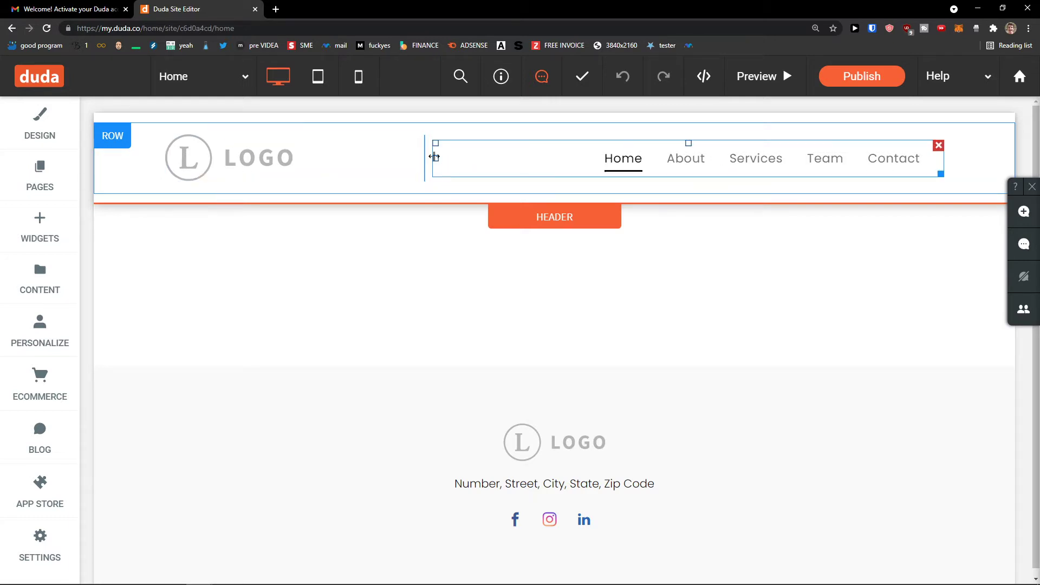
View the available widgets and the design settings of the empty row below the header, and close the settings
{"action": "left_click", "coordinate": [53, 228]}
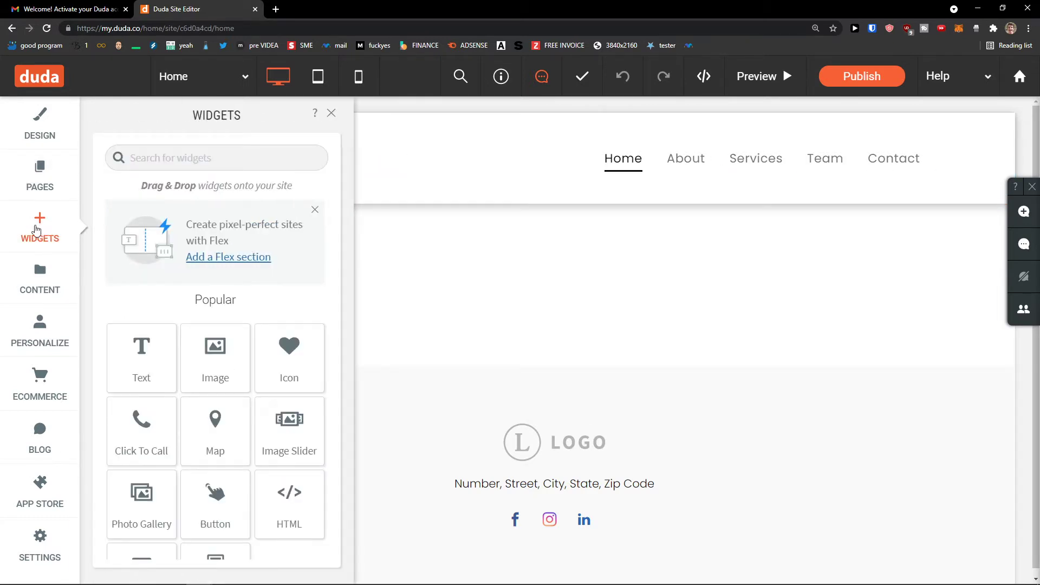
{"action": "left_click", "coordinate": [457, 258]}
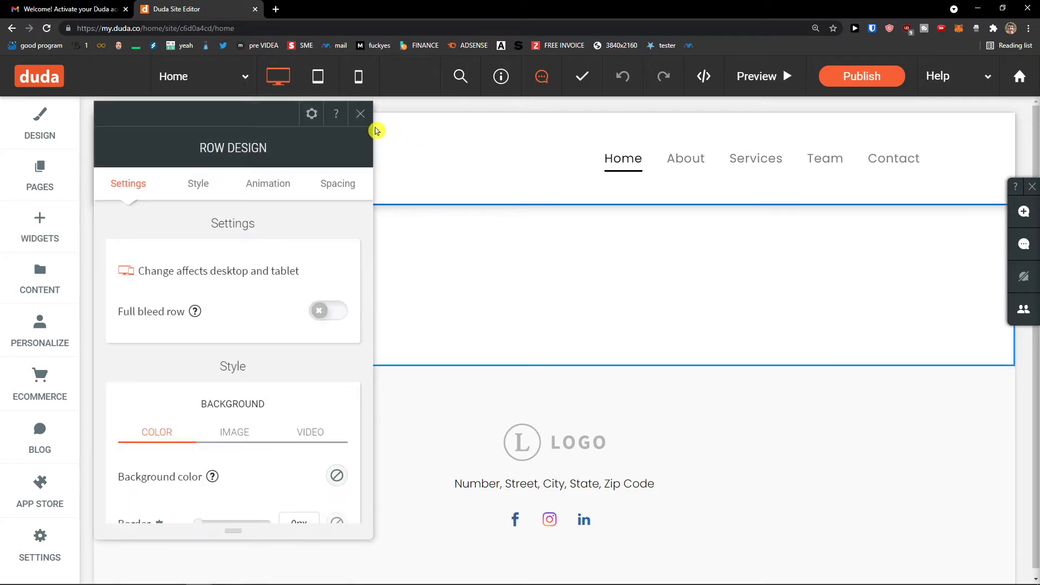
{"action": "left_click", "coordinate": [359, 113]}
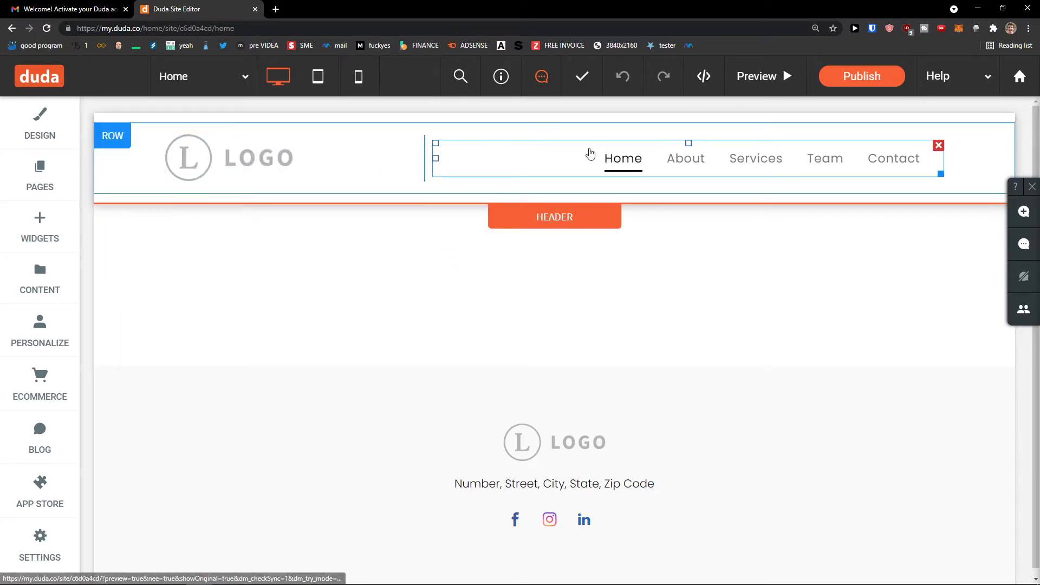
View the header navigation's content settings, and switch to the About page and back to Home
{"action": "left_click", "coordinate": [591, 154]}
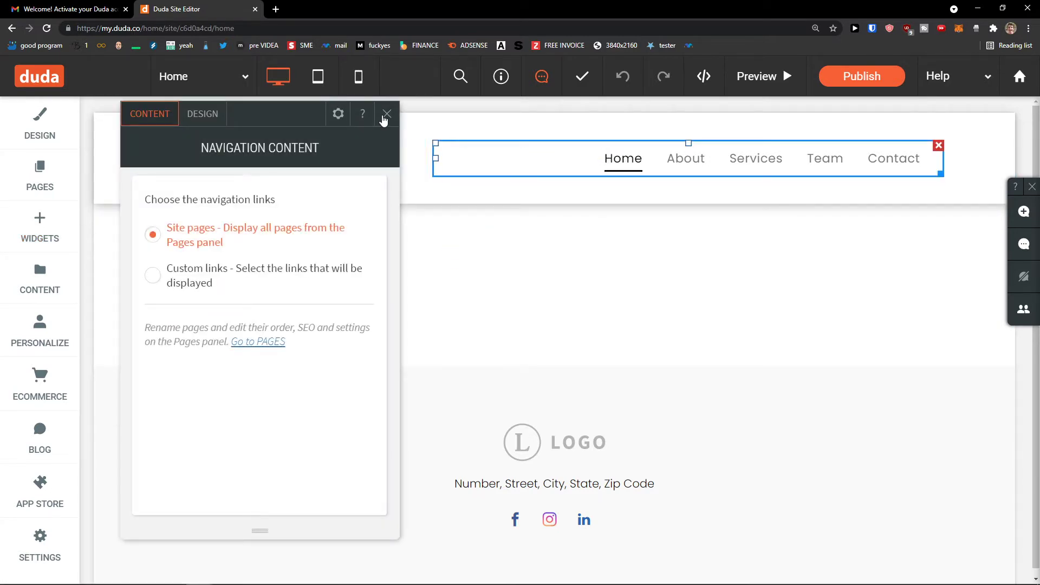
{"action": "left_click", "coordinate": [385, 117]}
{"action": "left_click", "coordinate": [208, 72]}
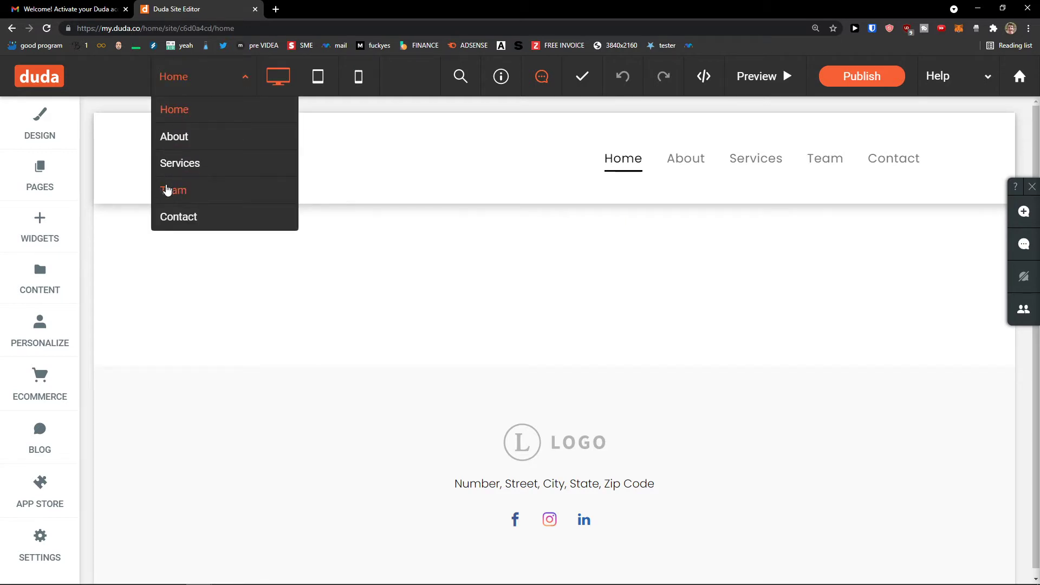
{"action": "left_click", "coordinate": [183, 137]}
{"action": "left_click", "coordinate": [201, 80]}
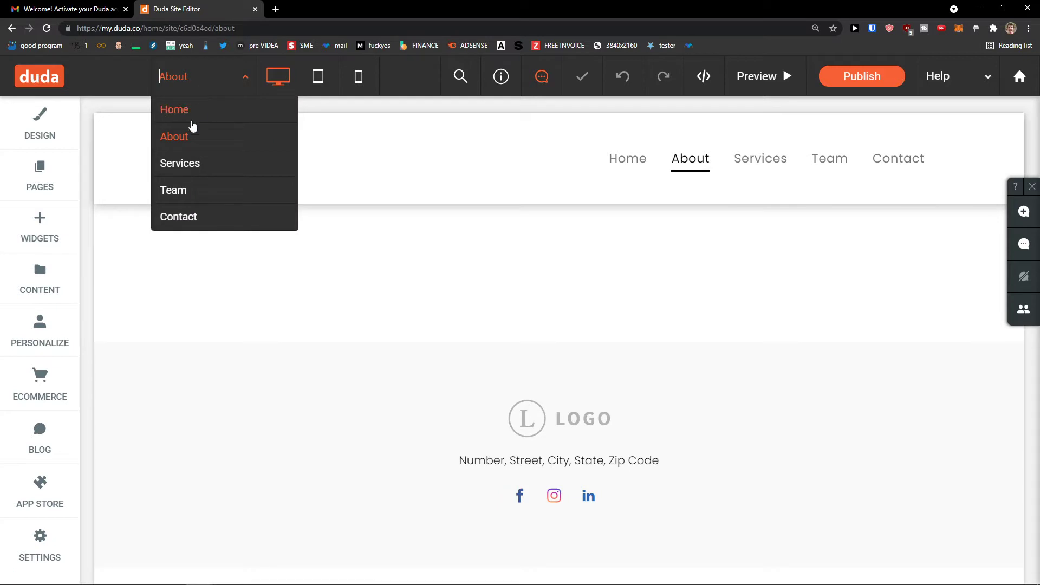
{"action": "left_click", "coordinate": [189, 112]}
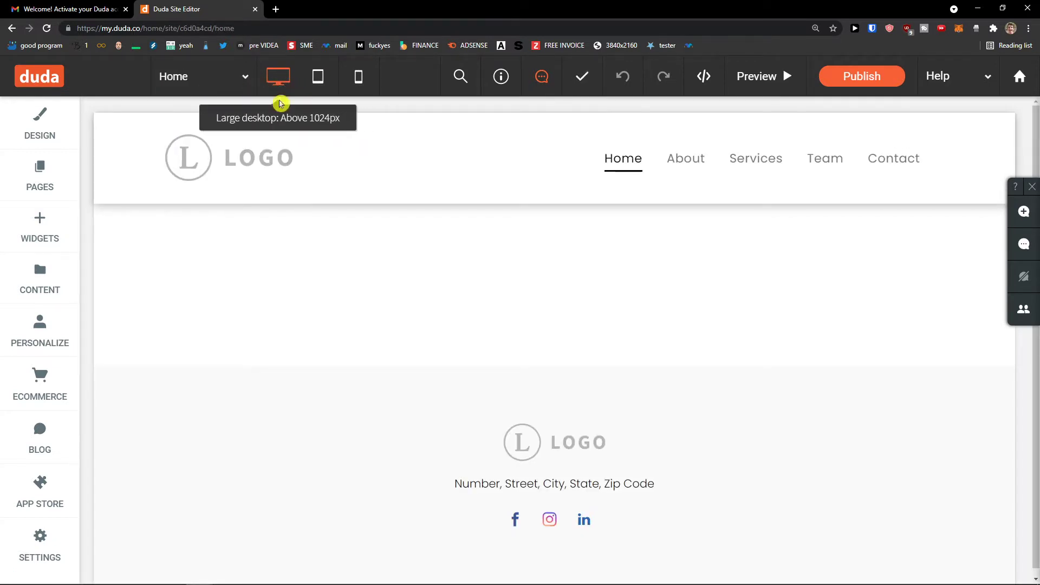
Preview the Home page in the tablet and mobile layouts, returning to the tablet layout with a smaller browser zoom
{"action": "left_click", "coordinate": [320, 80]}
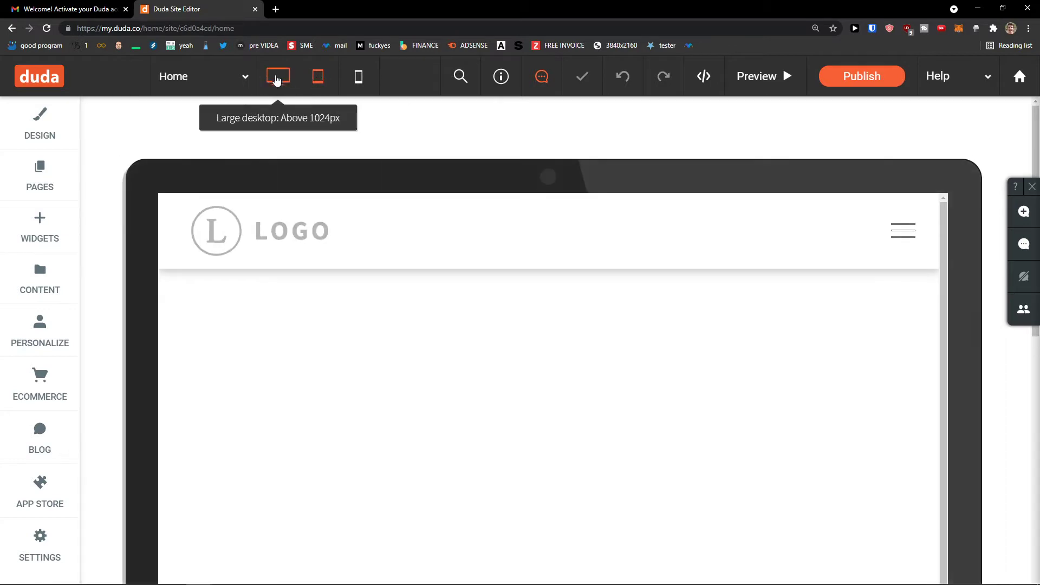
{"action": "left_click", "coordinate": [356, 77]}
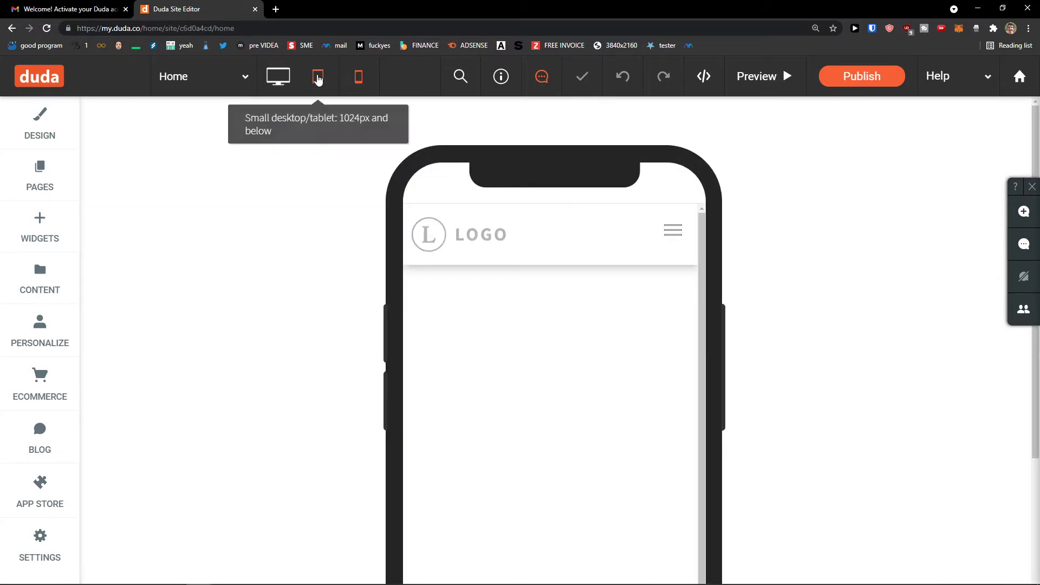
{"action": "left_click", "coordinate": [318, 76]}
{"action": "key", "text": "ctrl+minus"}
{"action": "key", "text": "ctrl+minus"}
{"action": "key", "text": "ctrl+plus"}
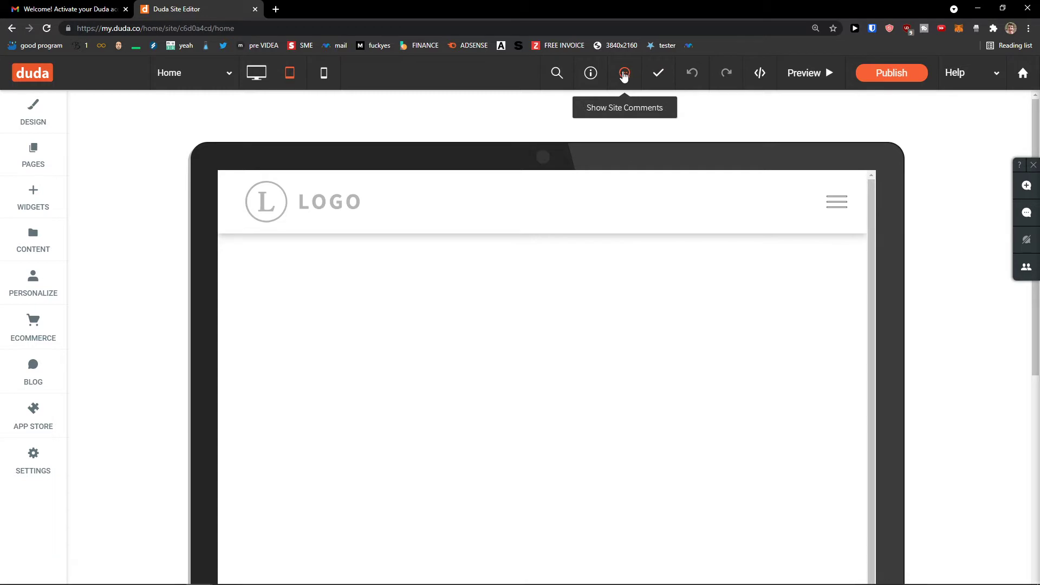
{"action": "left_click", "coordinate": [623, 74]}
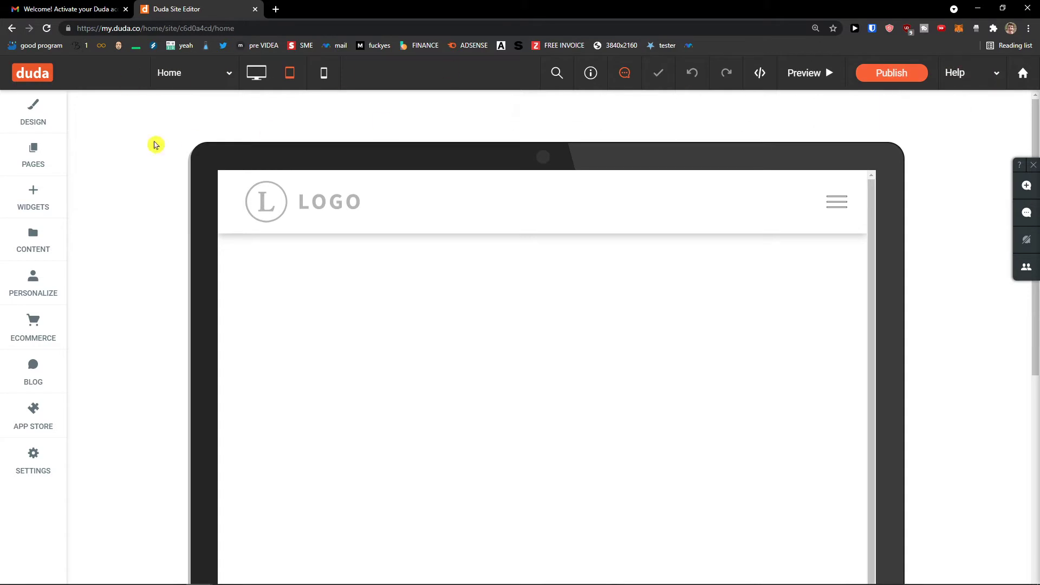
Look through the site's global text design settings, including the paragraph and H1 title styles
{"action": "left_click", "coordinate": [39, 117]}
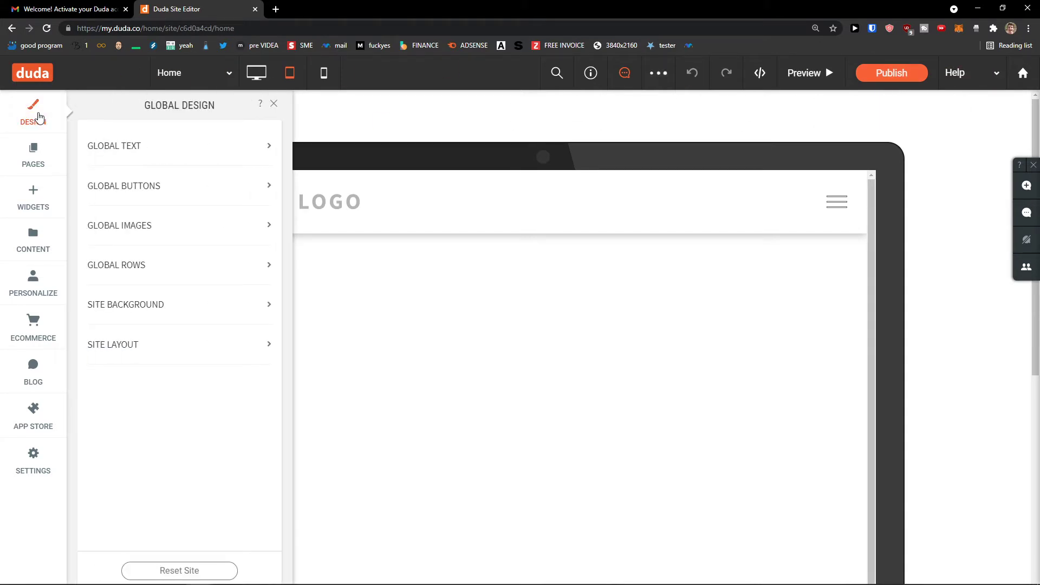
{"action": "left_click", "coordinate": [169, 151]}
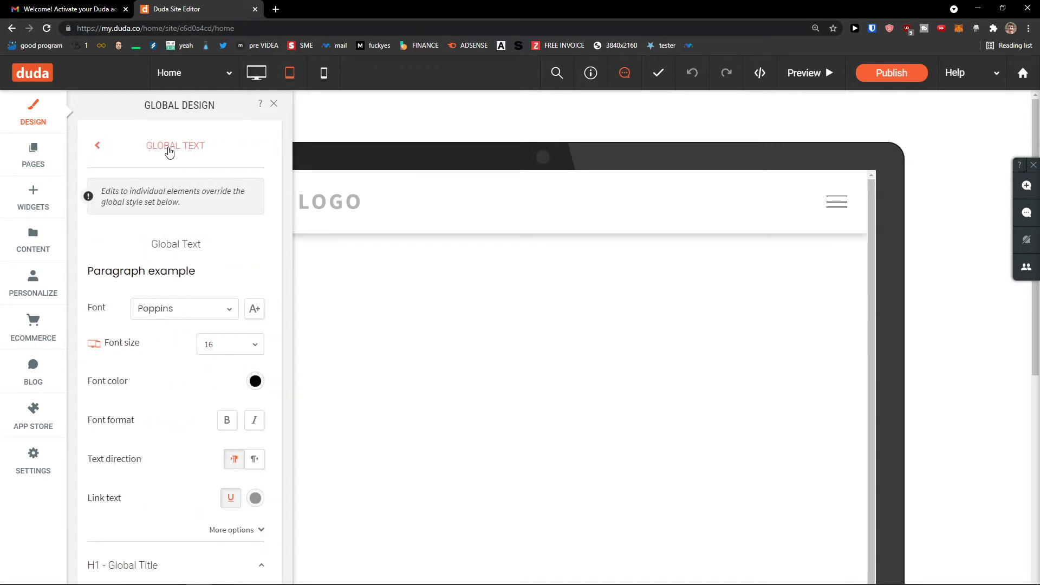
{"action": "scroll", "coordinate": [155, 276], "scroll_direction": "down", "scroll_amount": 2}
{"action": "scroll", "coordinate": [150, 273], "scroll_direction": "down", "scroll_amount": 4}
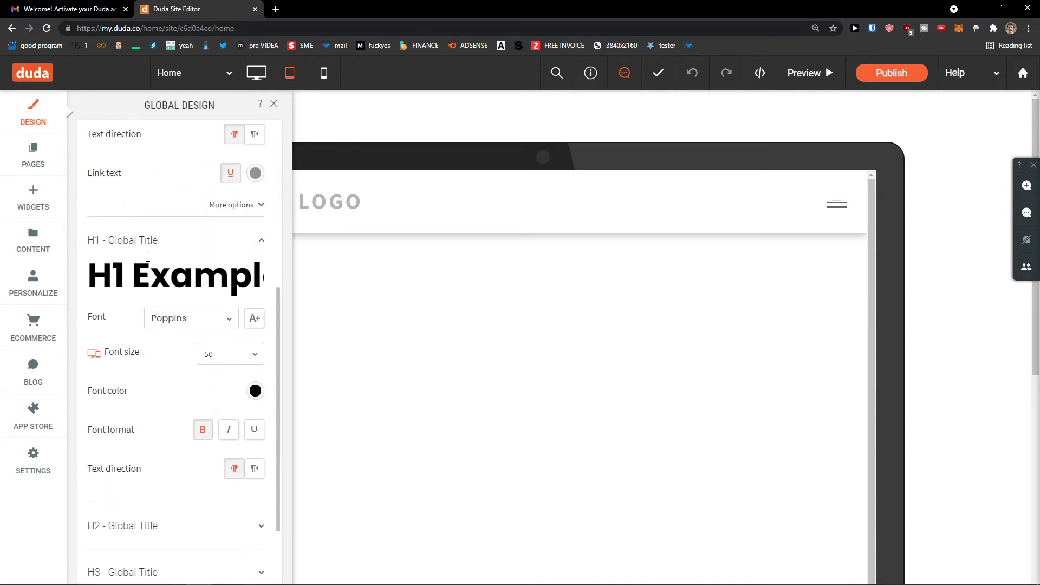
{"action": "scroll", "coordinate": [150, 273], "scroll_direction": "up", "scroll_amount": 6}
{"action": "left_click", "coordinate": [93, 147]}
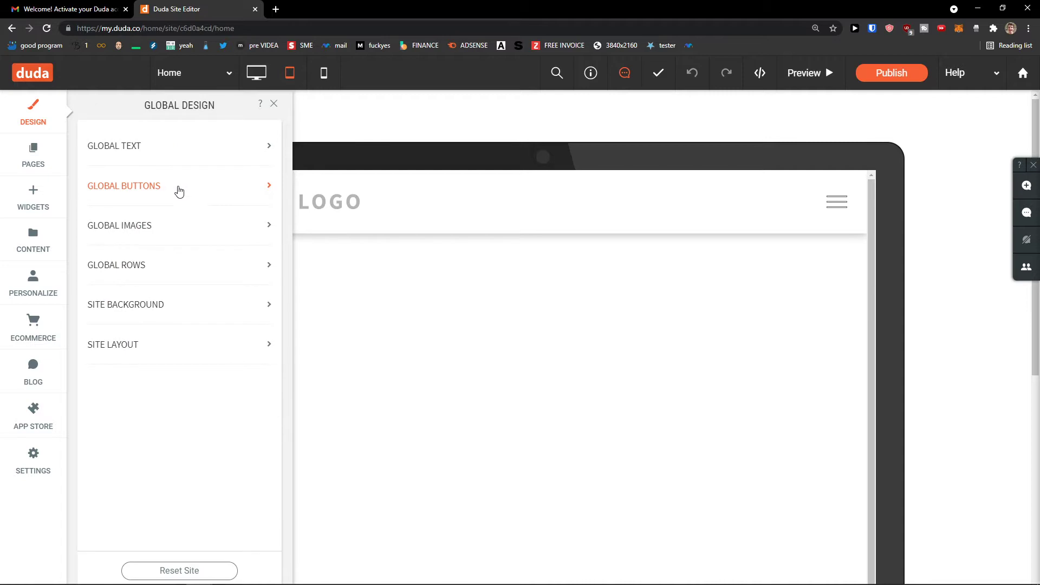
View the global button and global image design settings and return to the global design overview
{"action": "left_click", "coordinate": [187, 190]}
{"action": "scroll", "coordinate": [163, 251], "scroll_direction": "down", "scroll_amount": 1}
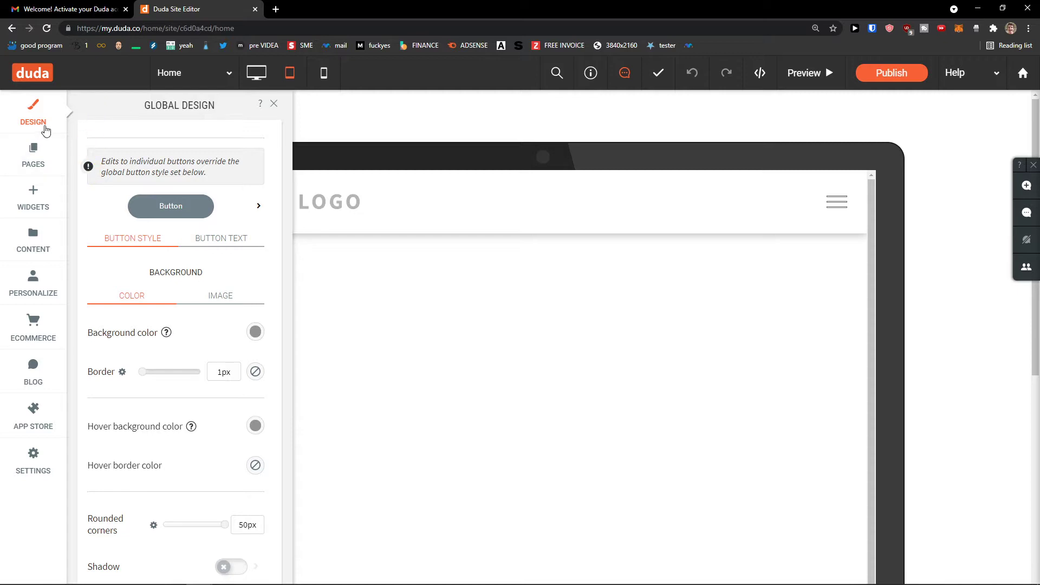
{"action": "left_click", "coordinate": [274, 104]}
{"action": "left_click", "coordinate": [51, 127]}
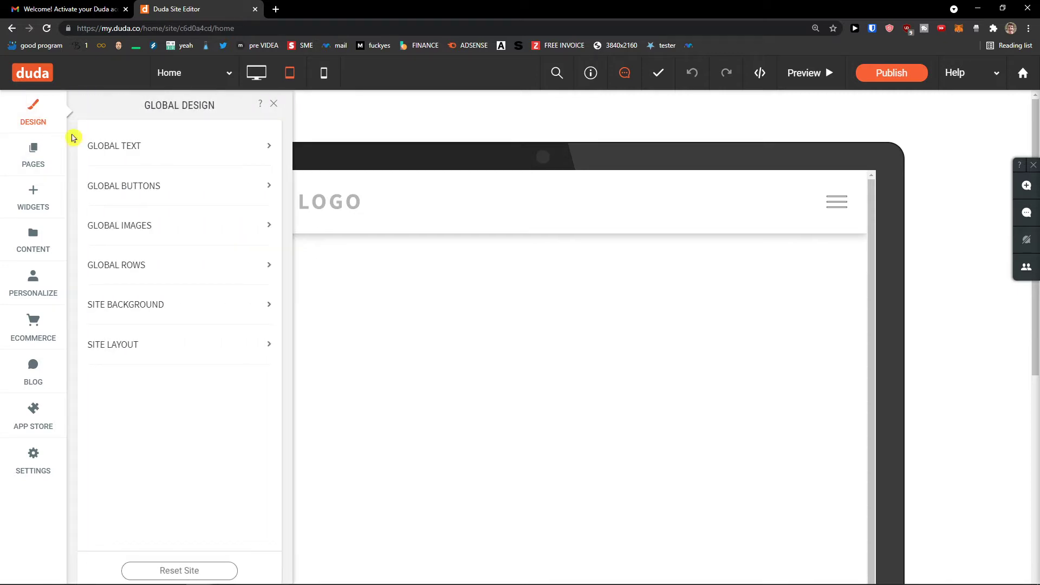
{"action": "left_click", "coordinate": [181, 225]}
{"action": "left_click", "coordinate": [97, 146]}
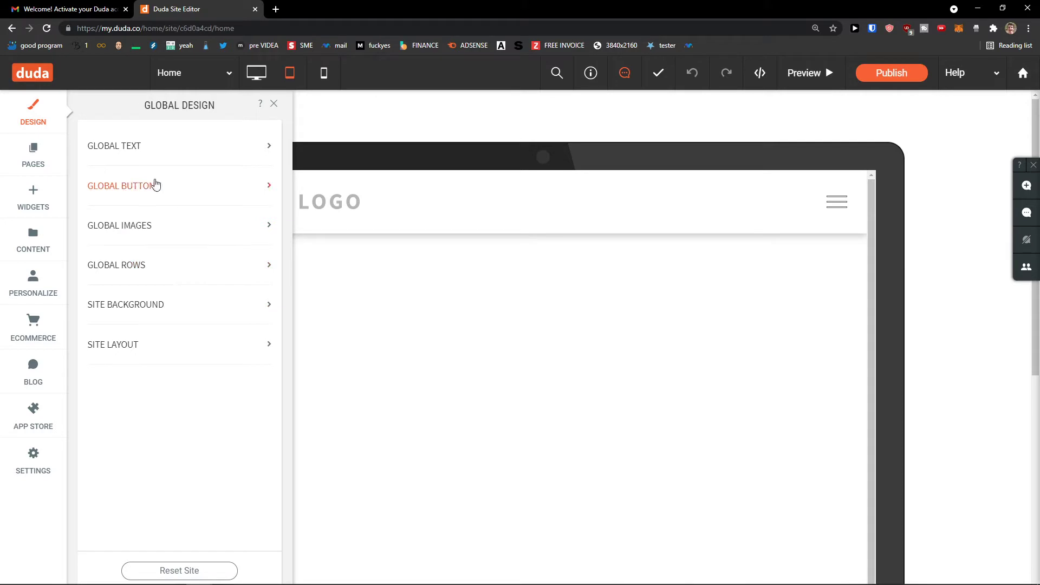
View the site's list of pages, close it, and switch the editor to the large desktop layout
{"action": "left_click", "coordinate": [47, 152]}
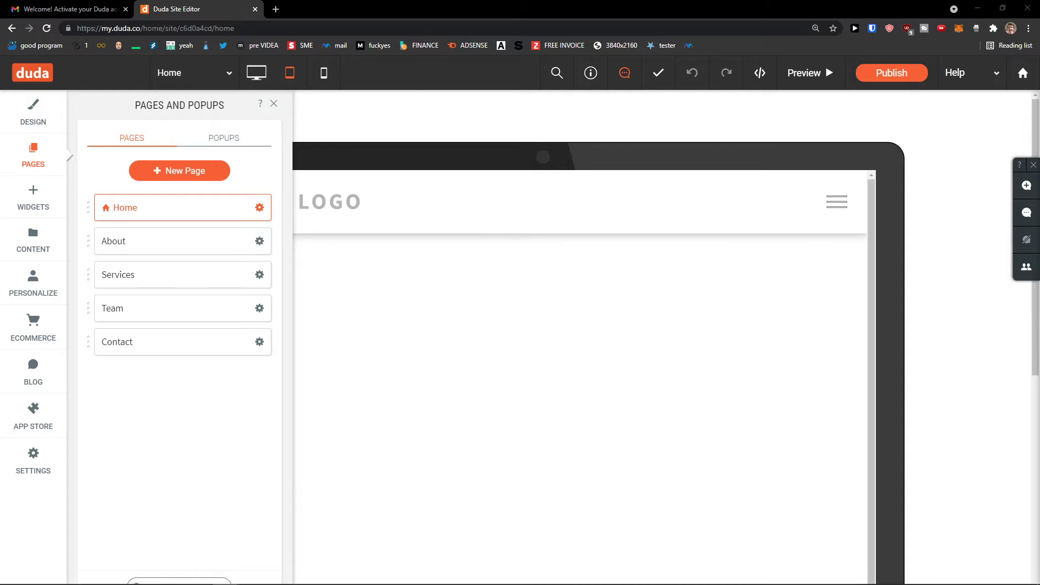
{"action": "mouse_move", "coordinate": [112, 242]}
{"action": "left_mouse_down"}
{"action": "mouse_move", "coordinate": [111, 211]}
{"action": "mouse_move", "coordinate": [110, 260]}
{"action": "mouse_move", "coordinate": [112, 245]}
{"action": "left_mouse_up"}
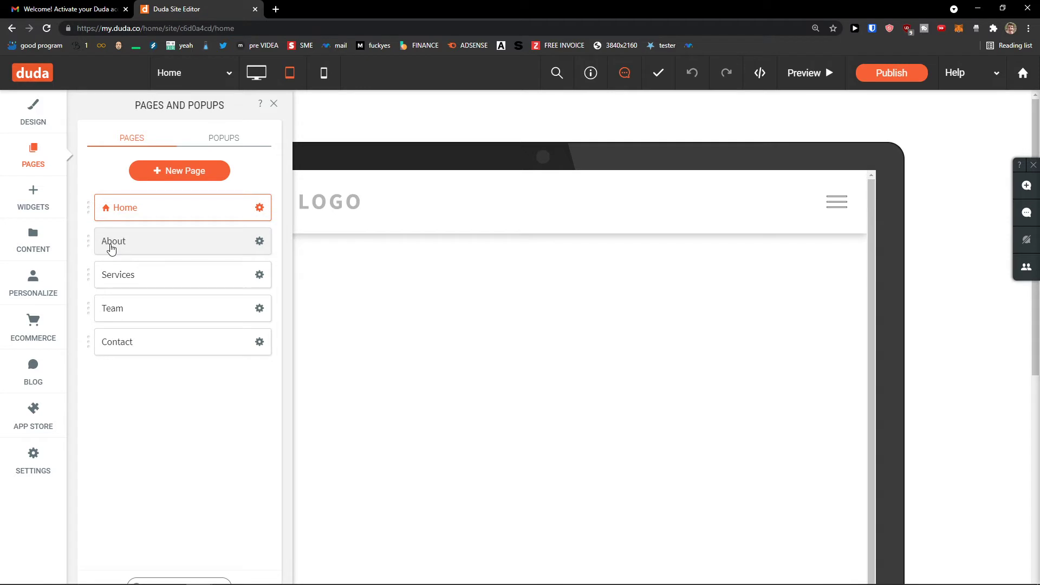
{"action": "left_click", "coordinate": [274, 104]}
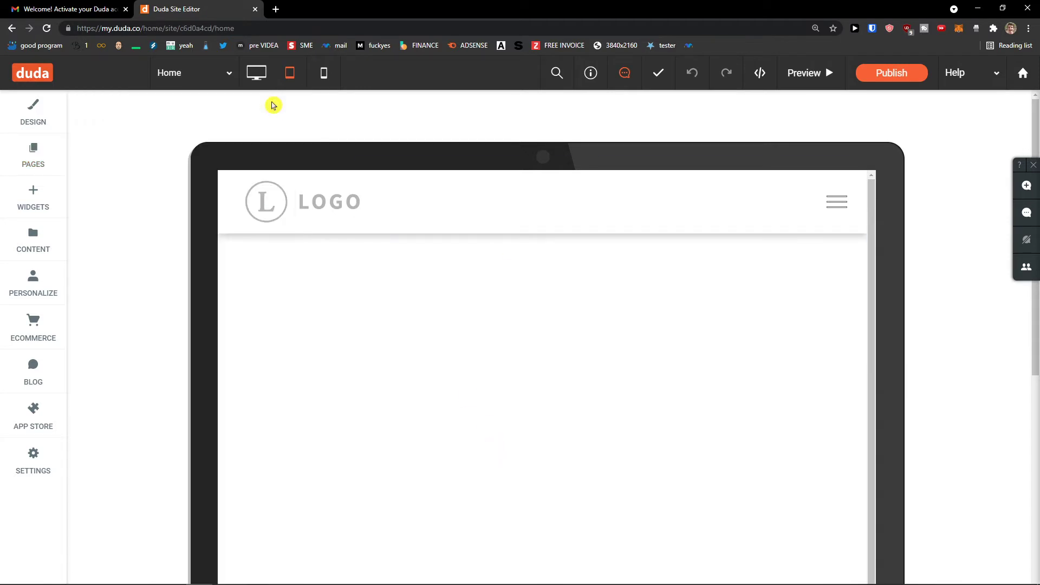
{"action": "left_click", "coordinate": [644, 209]}
{"action": "left_click", "coordinate": [257, 73]}
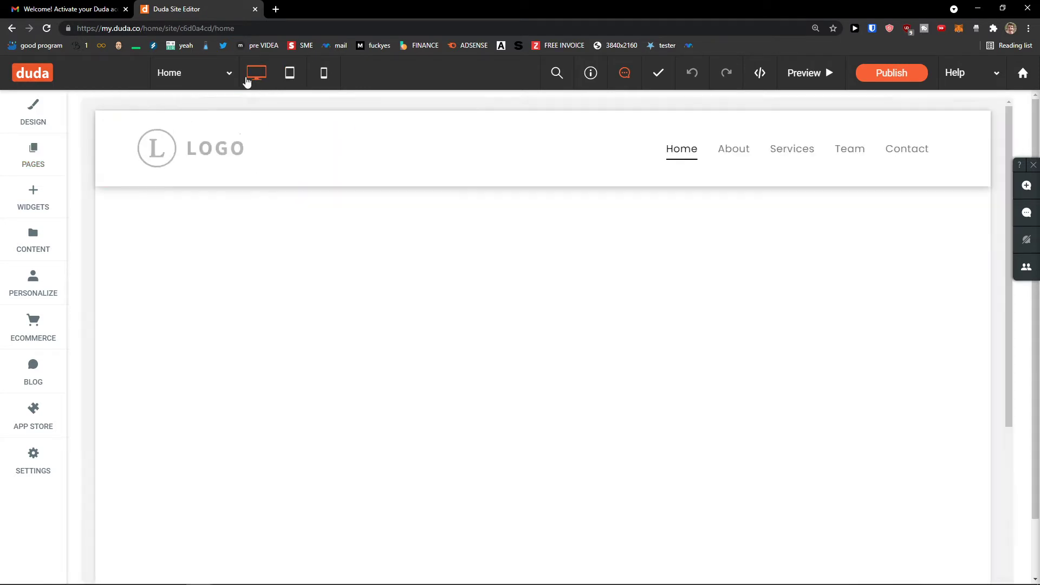
{"action": "left_click", "coordinate": [799, 154]}
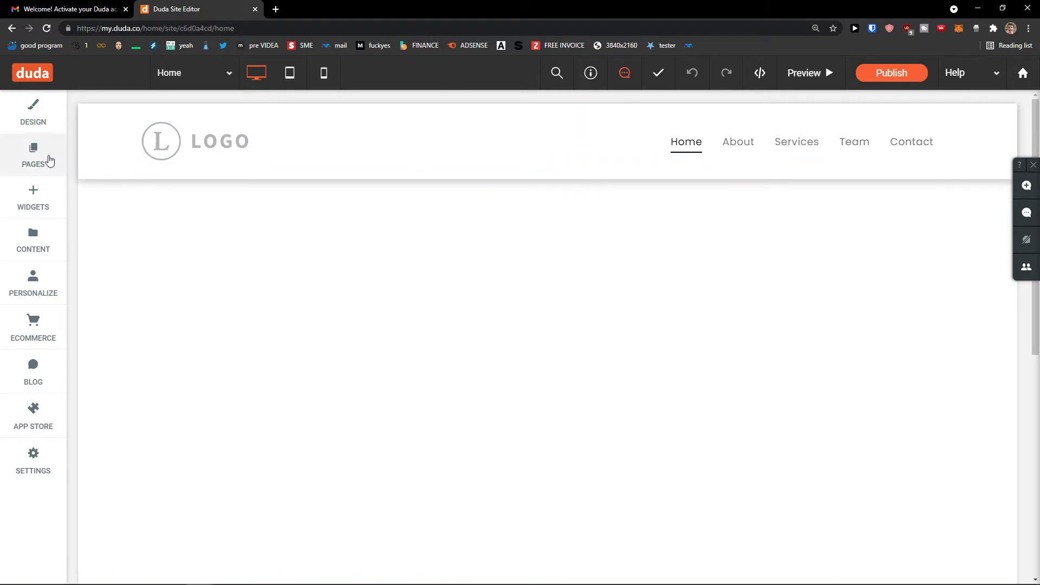
Delete the Team page from the site's page list
{"action": "left_click", "coordinate": [48, 161]}
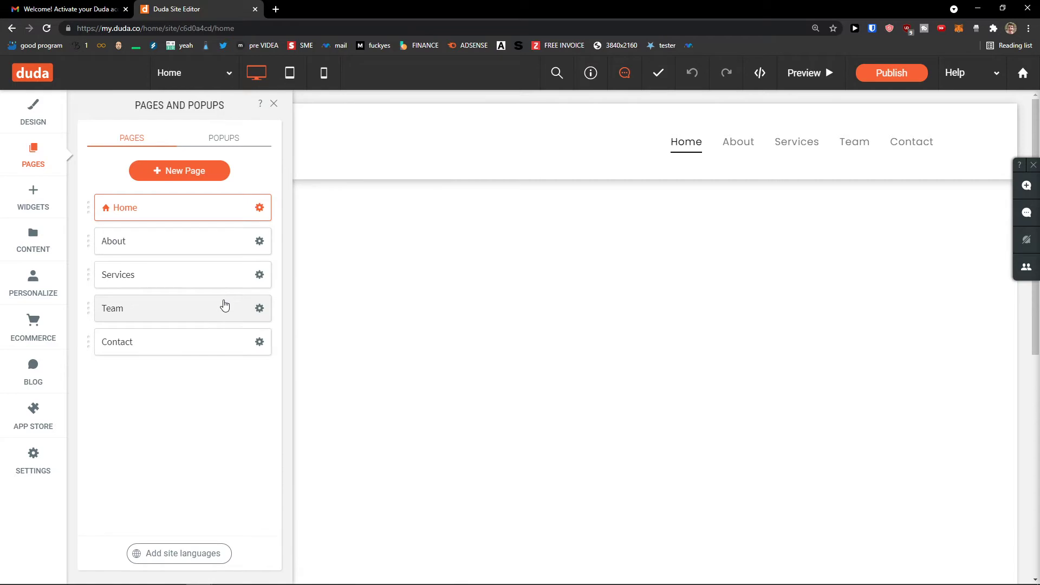
{"action": "left_click", "coordinate": [260, 309]}
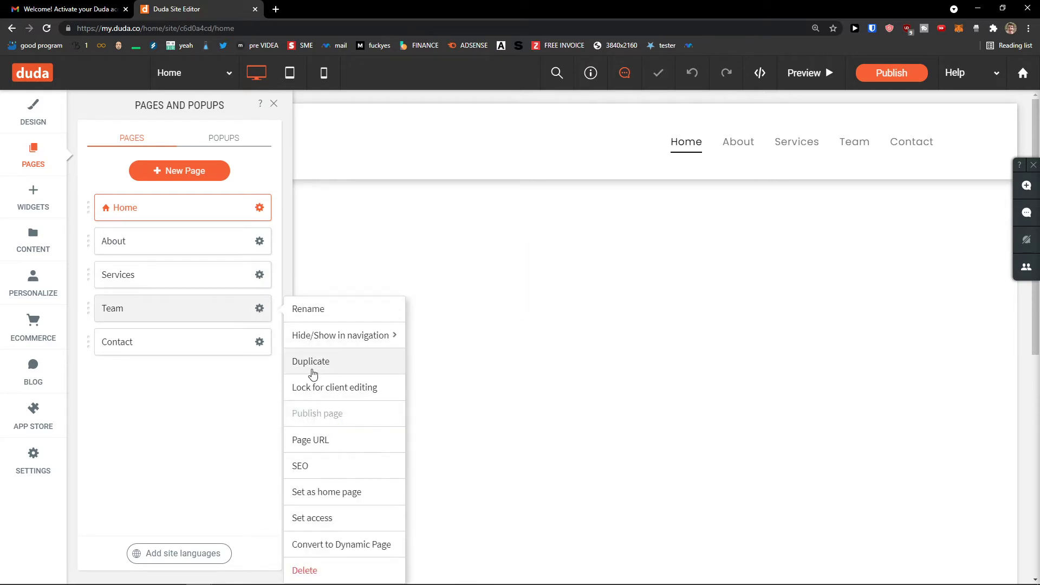
{"action": "left_click", "coordinate": [306, 574]}
{"action": "left_click", "coordinate": [560, 358]}
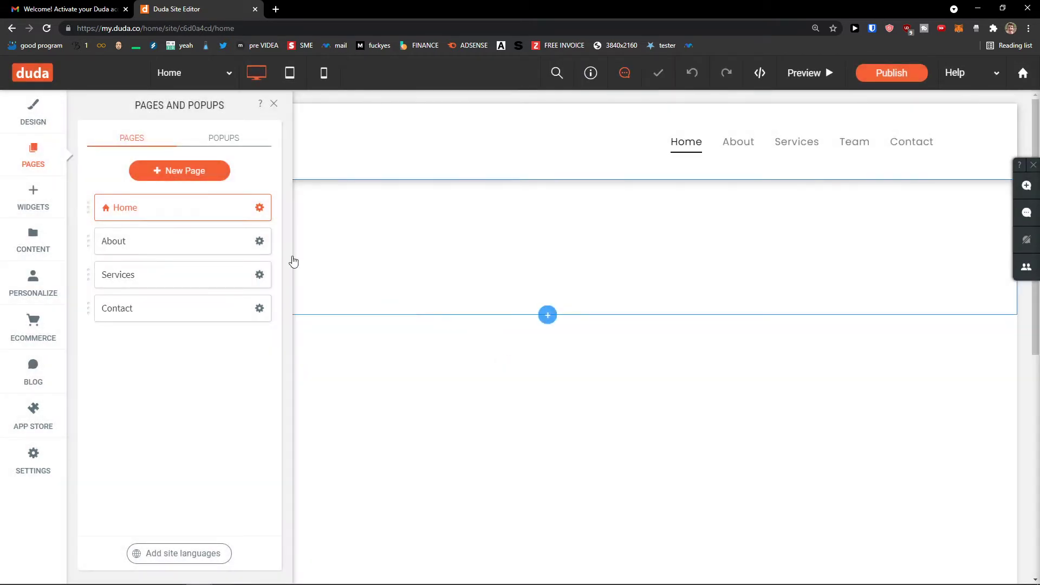
Add a blank page named Case Studies and move it above Contact in the page list
{"action": "left_click", "coordinate": [176, 178]}
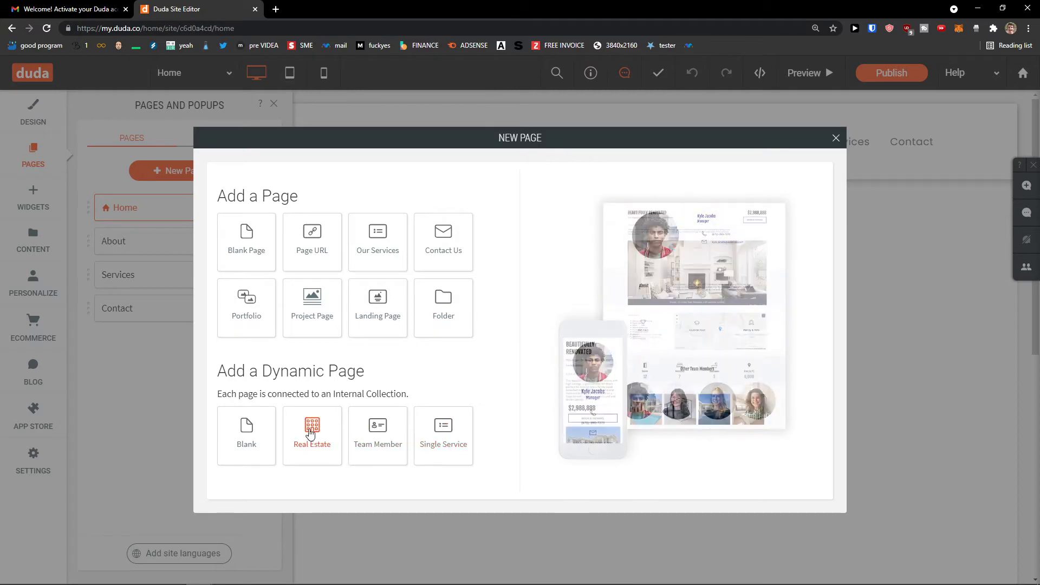
{"action": "left_click", "coordinate": [241, 246]}
{"action": "triple_click", "coordinate": [286, 257]}
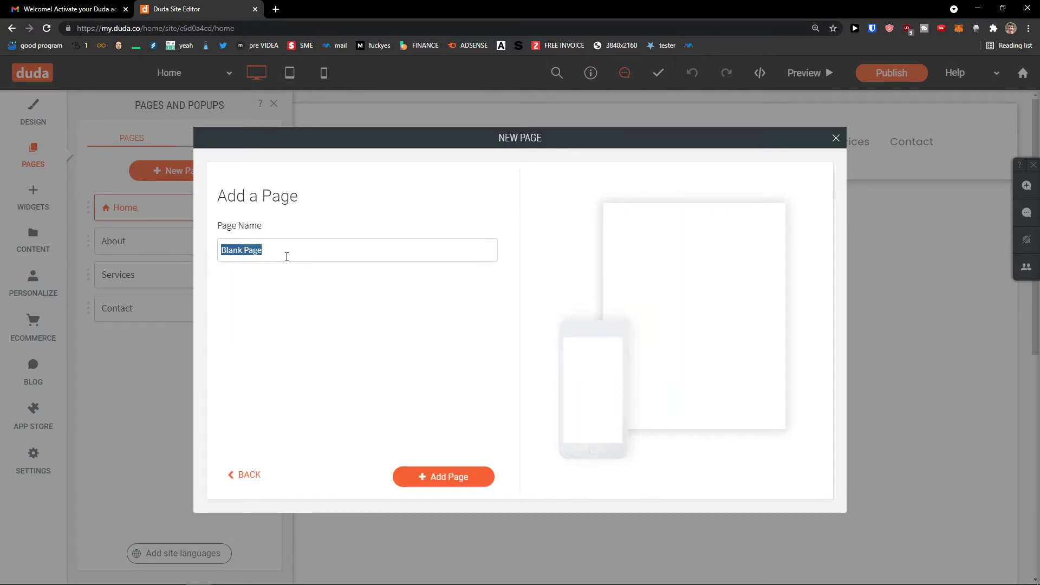
{"action": "type", "text": "0"}
{"action": "key", "text": "BackSpace"}
{"action": "key", "text": "BackSpace"}
{"action": "key", "text": "BackSpace"}
{"action": "key", "text": "BackSpace"}
{"action": "key", "text": "BackSpace"}
{"action": "key", "text": "BackSpace"}
{"action": "left_click", "coordinate": [477, 486]}
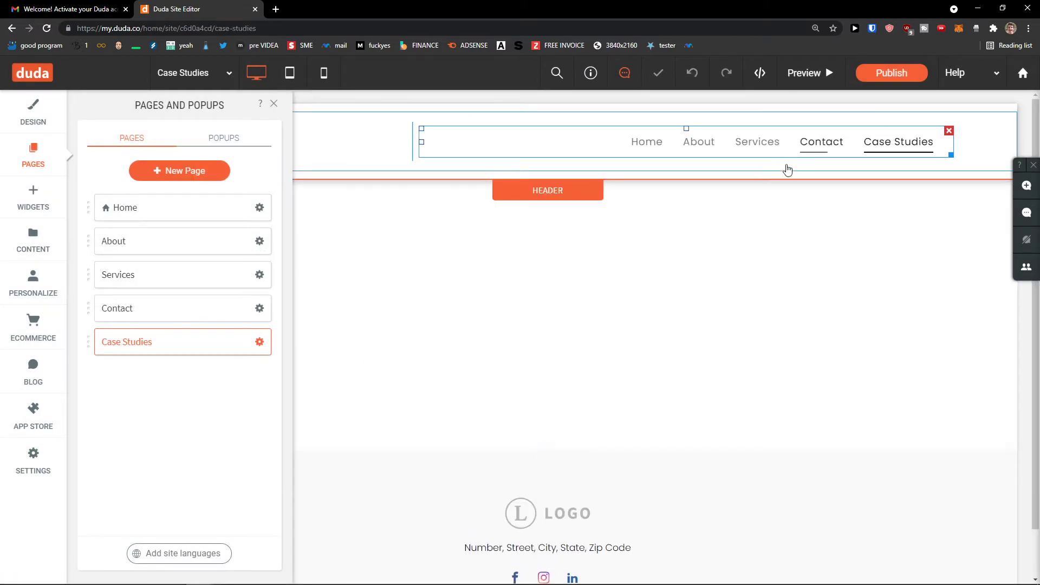
{"action": "left_click_drag", "start_coordinate": [115, 344], "coordinate": [130, 306]}
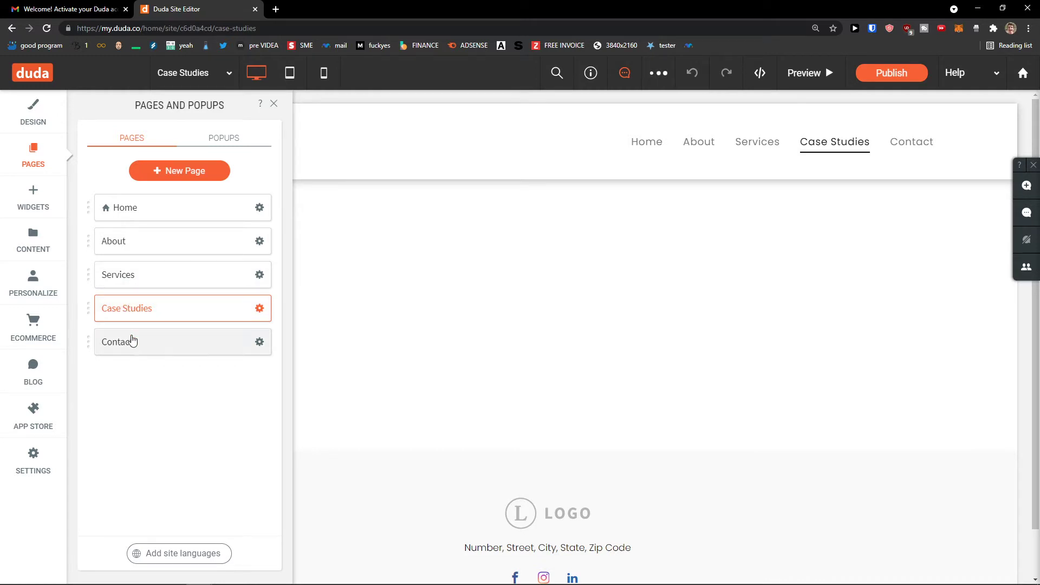
View the popup types available for a new popup, close the selection and return to the page list
{"action": "left_click", "coordinate": [230, 142]}
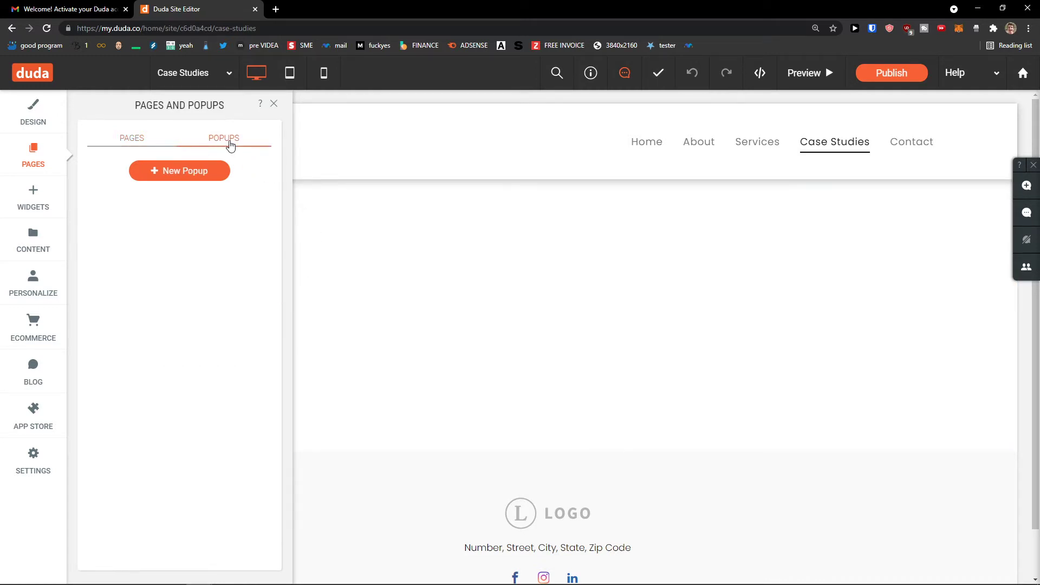
{"action": "left_click", "coordinate": [175, 170]}
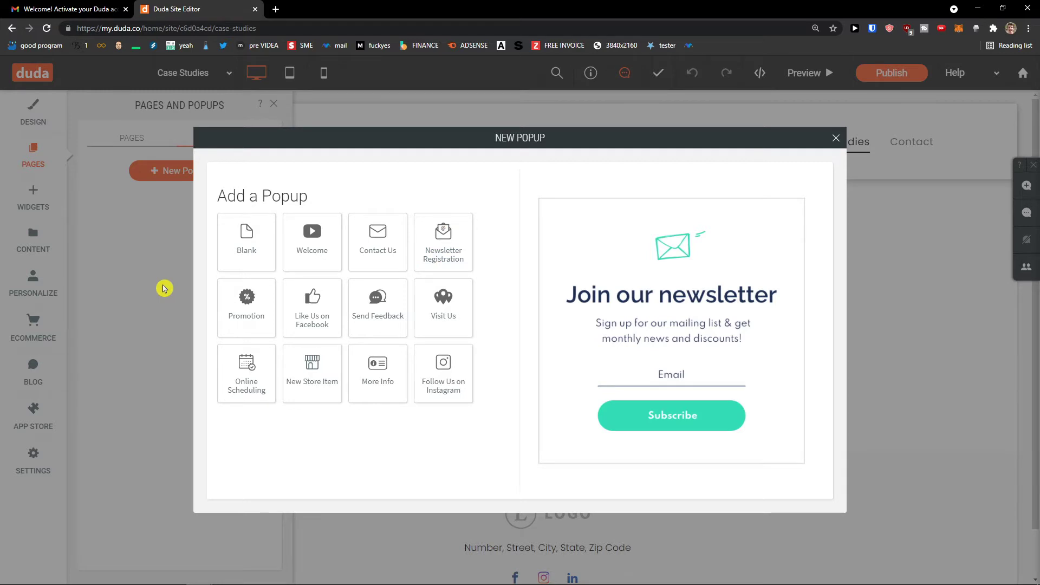
{"action": "left_click", "coordinate": [835, 137]}
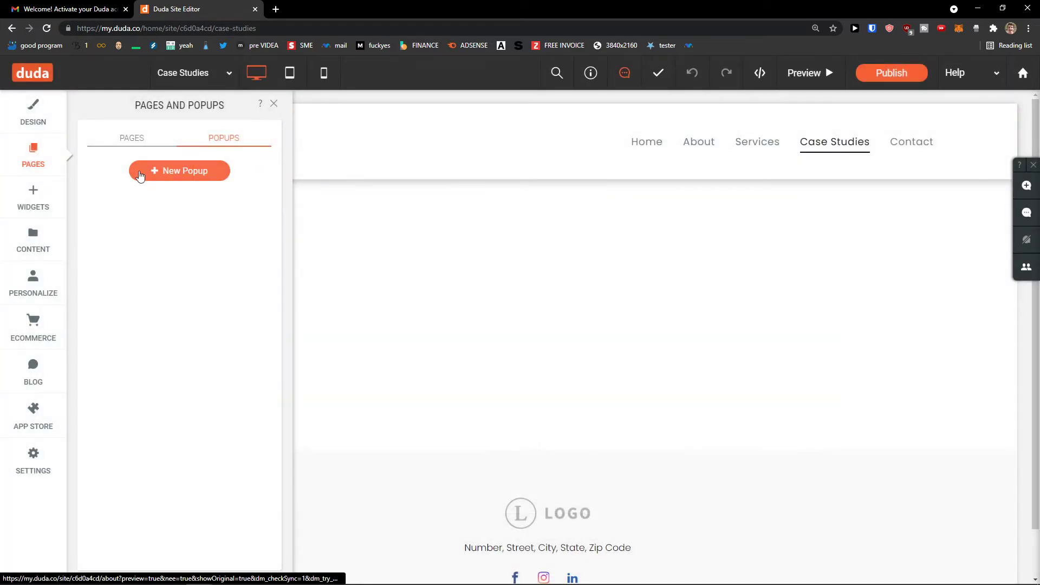
{"action": "left_click", "coordinate": [142, 144]}
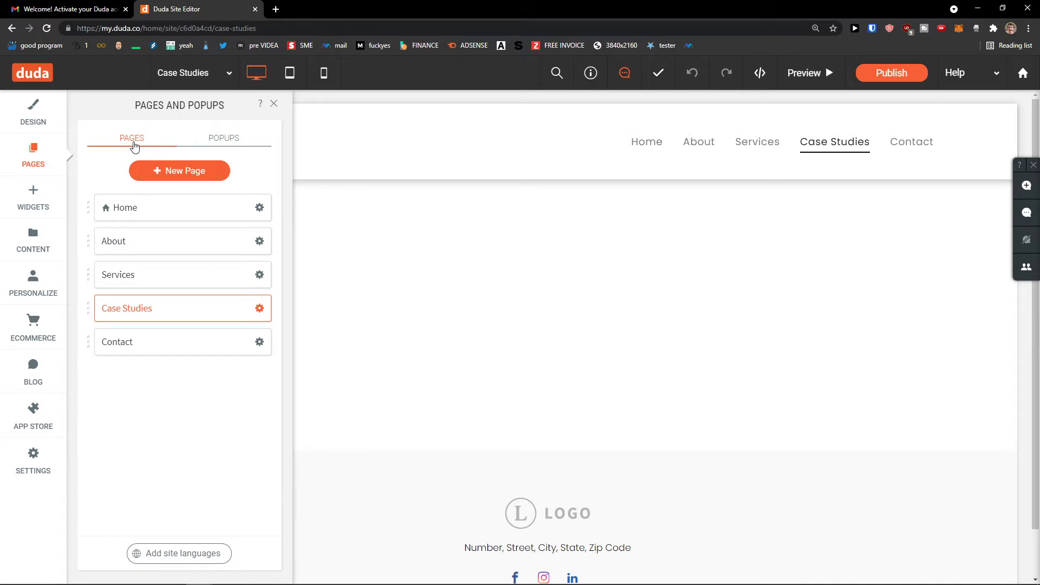
Open the Case Studies page's URL settings and look through its URL, page title and SEO options
{"action": "left_click", "coordinate": [261, 310]}
{"action": "mouse_move", "coordinate": [362, 338]}
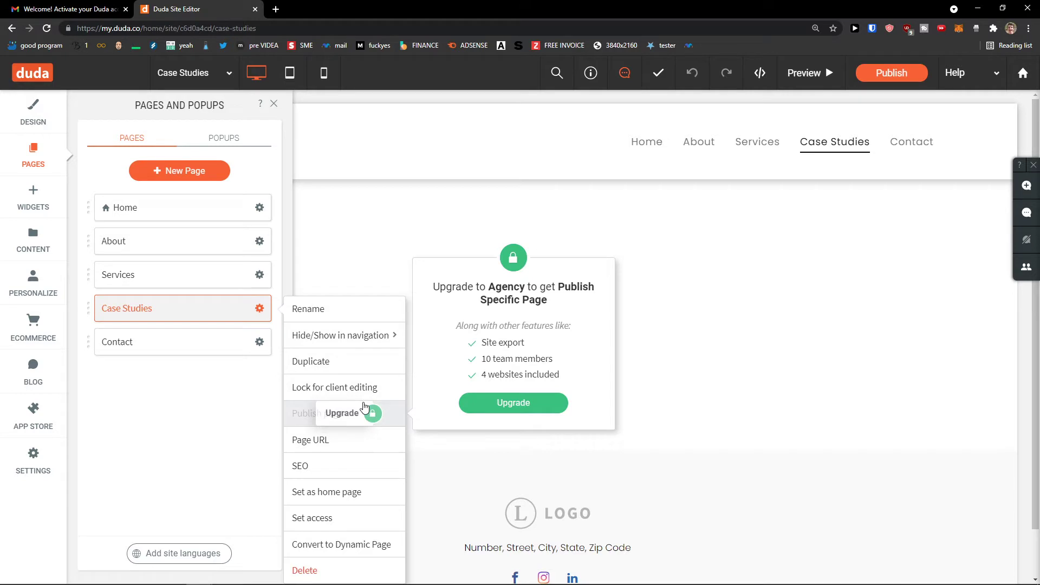
{"action": "left_click", "coordinate": [360, 448]}
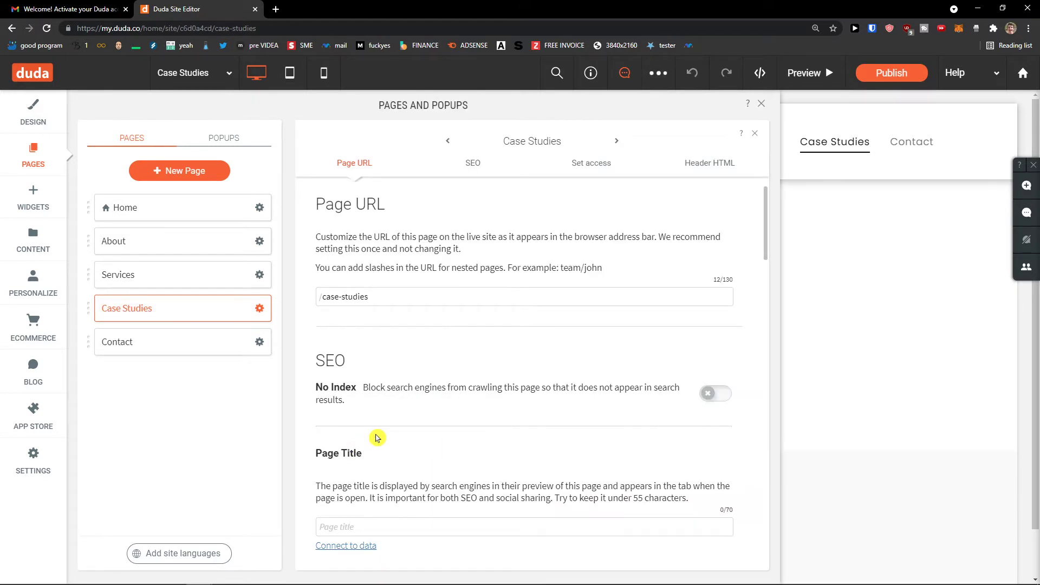
{"action": "scroll", "coordinate": [402, 417], "scroll_direction": "down", "scroll_amount": 2}
{"action": "scroll", "coordinate": [402, 415], "scroll_direction": "up", "scroll_amount": 1}
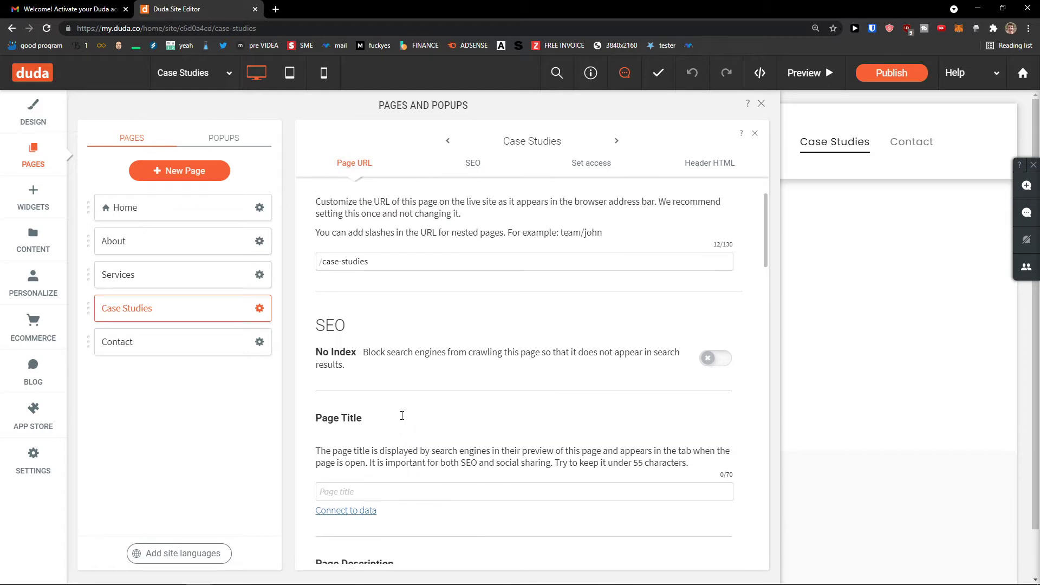
{"action": "scroll", "coordinate": [392, 400], "scroll_direction": "down", "scroll_amount": 6}
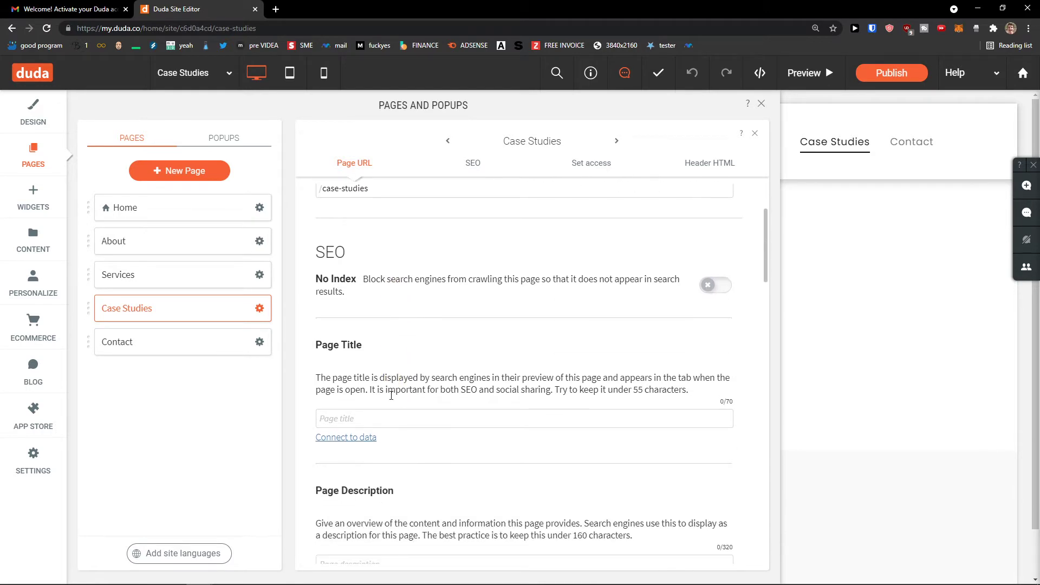
Look through the Case Studies page's description, keywords, social image, page access and Header HTML settings
{"action": "scroll", "coordinate": [391, 397], "scroll_direction": "down", "scroll_amount": 4}
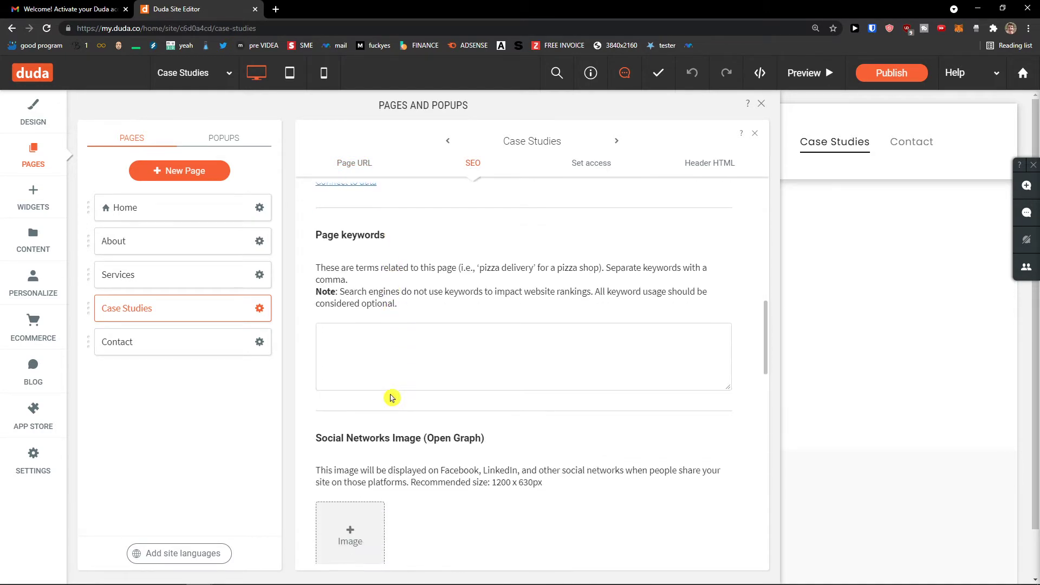
{"action": "scroll", "coordinate": [416, 392], "scroll_direction": "up", "scroll_amount": 2}
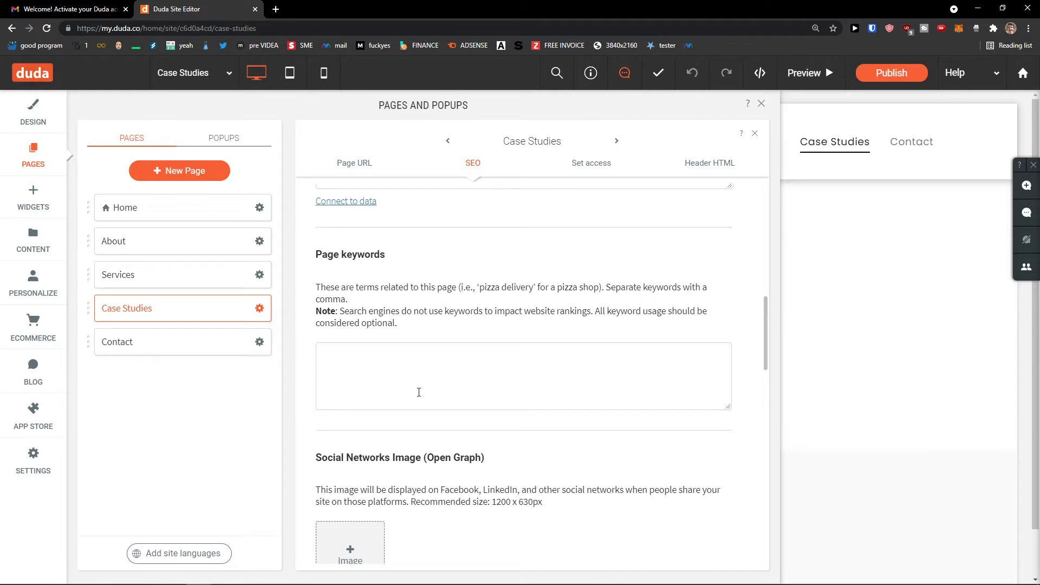
{"action": "scroll", "coordinate": [440, 371], "scroll_direction": "up", "scroll_amount": 2}
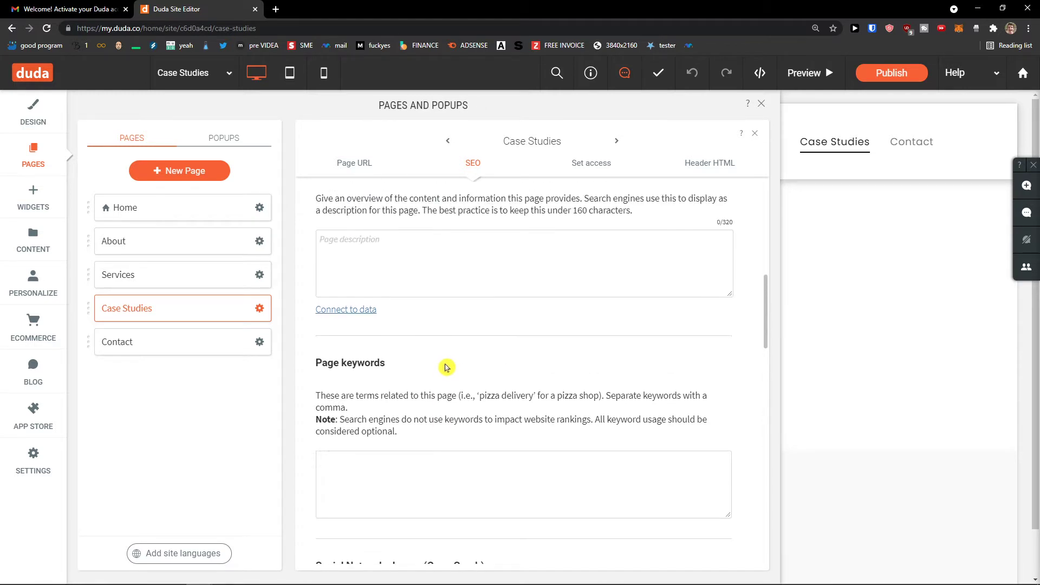
{"action": "left_click", "coordinate": [260, 313]}
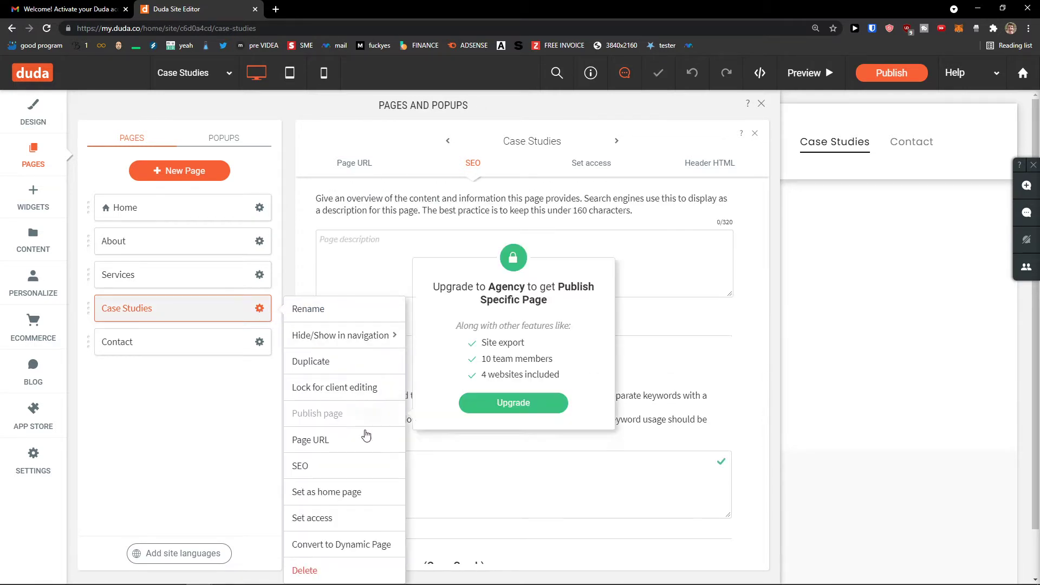
{"action": "left_click", "coordinate": [358, 464]}
{"action": "scroll", "coordinate": [432, 395], "scroll_direction": "down", "scroll_amount": 5}
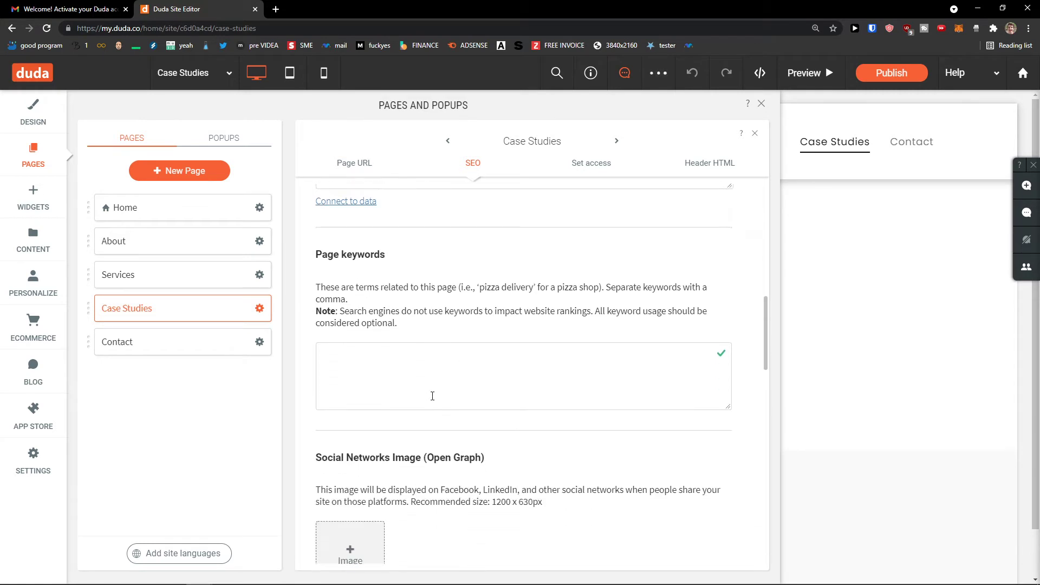
{"action": "scroll", "coordinate": [432, 395], "scroll_direction": "down", "scroll_amount": 4}
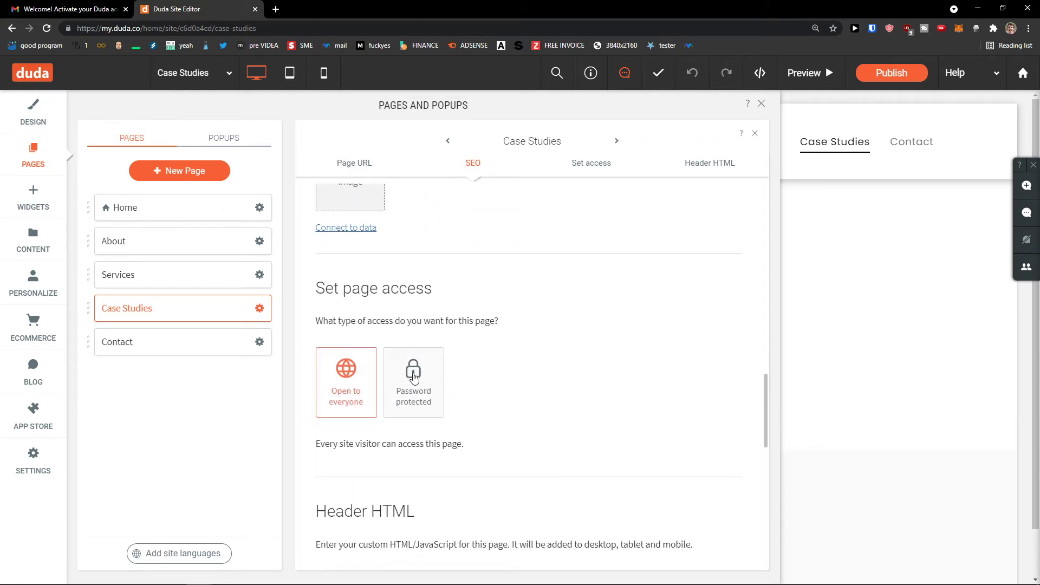
{"action": "scroll", "coordinate": [413, 377], "scroll_direction": "down", "scroll_amount": 5}
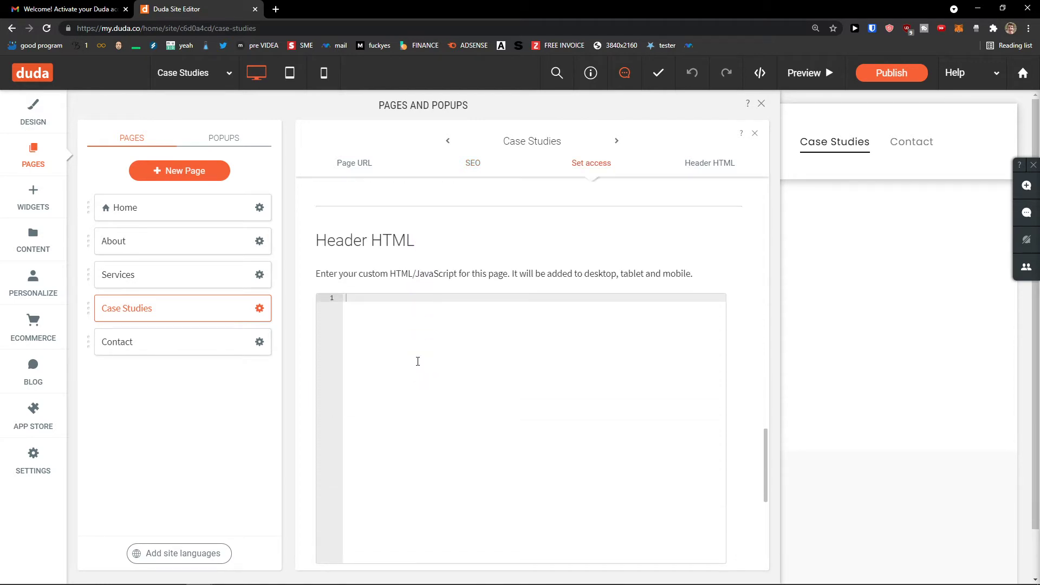
View the options available for the Case Studies page and close the page settings
{"action": "left_click", "coordinate": [260, 308]}
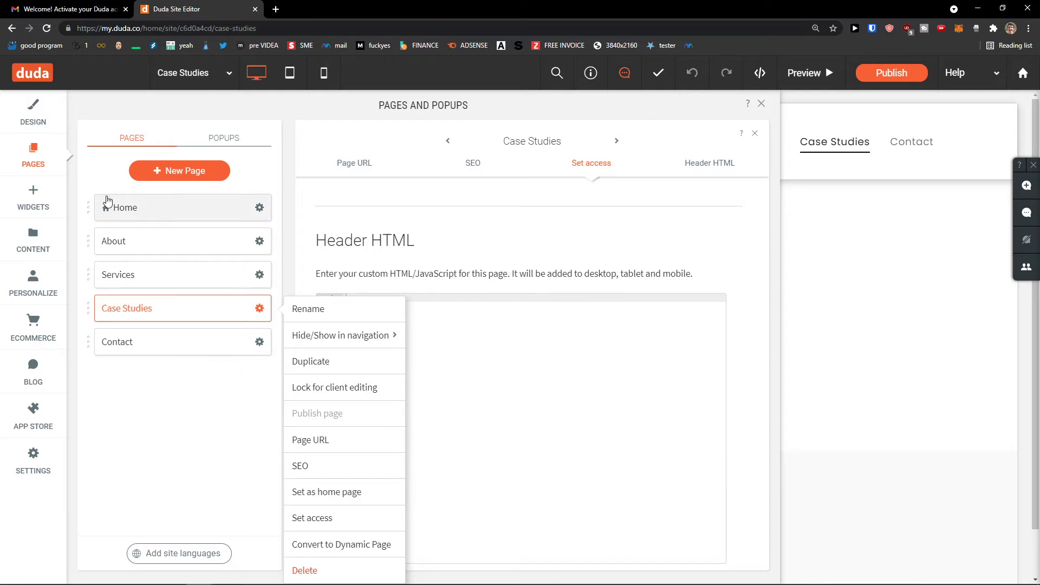
{"action": "left_click", "coordinate": [506, 383]}
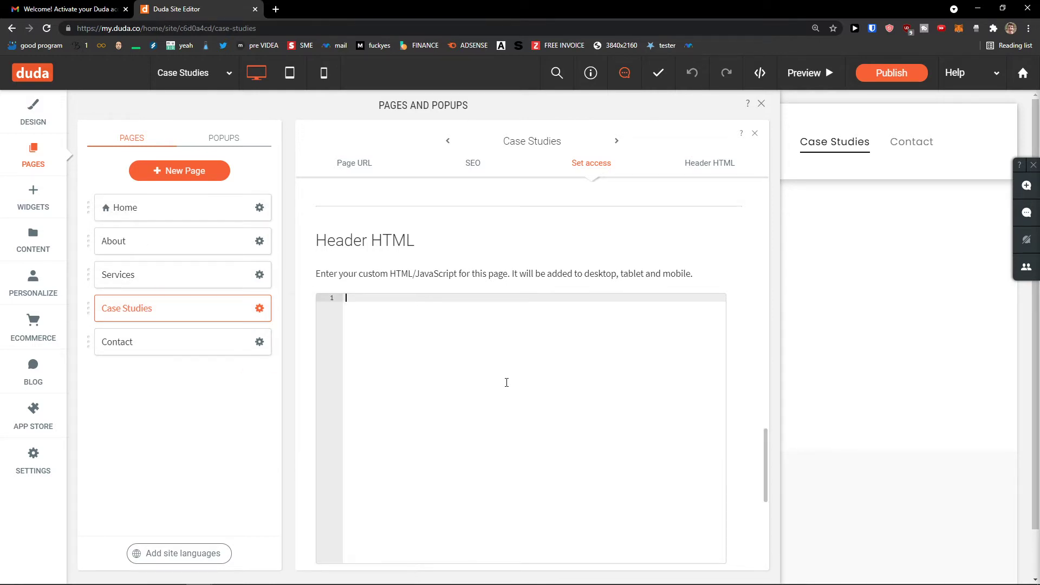
{"action": "left_click", "coordinate": [762, 104]}
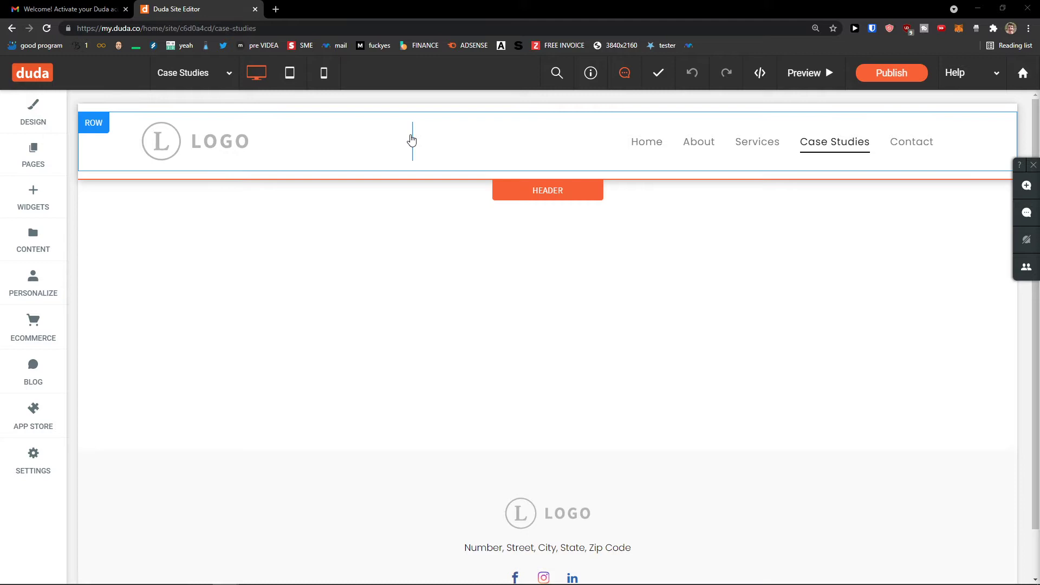
Nest the Services and Contact pages under Case Studies and preview the dropdown in the site navigation
{"action": "left_click", "coordinate": [43, 160]}
{"action": "mouse_move", "coordinate": [103, 245]}
{"action": "left_mouse_down"}
{"action": "mouse_move", "coordinate": [137, 235]}
{"action": "mouse_move", "coordinate": [91, 235]}
{"action": "mouse_move", "coordinate": [140, 242]}
{"action": "mouse_move", "coordinate": [95, 239]}
{"action": "mouse_move", "coordinate": [113, 246]}
{"action": "left_mouse_up"}
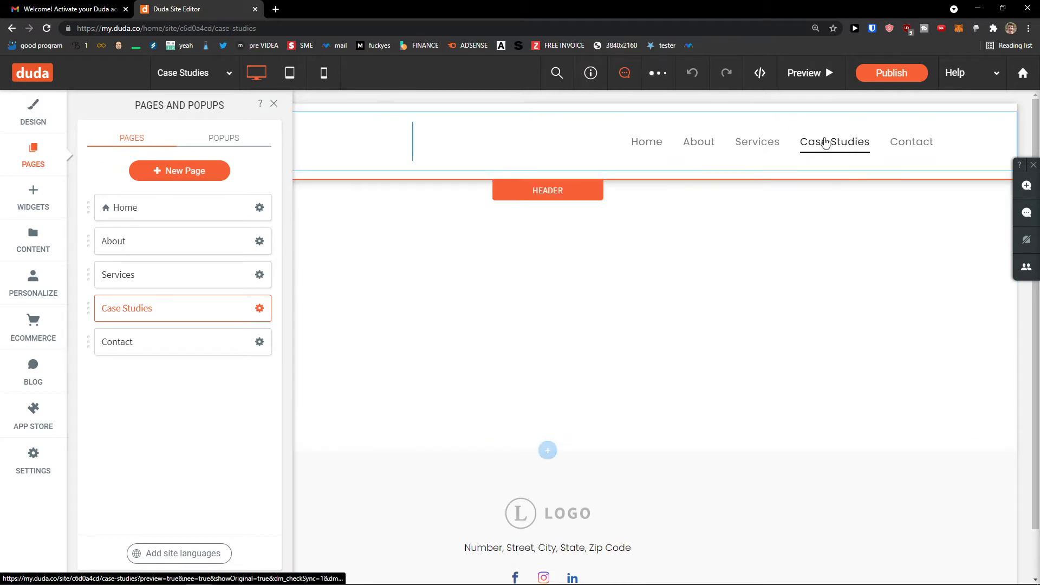
{"action": "left_click_drag", "start_coordinate": [116, 279], "coordinate": [223, 327]}
{"action": "mouse_move", "coordinate": [872, 144]}
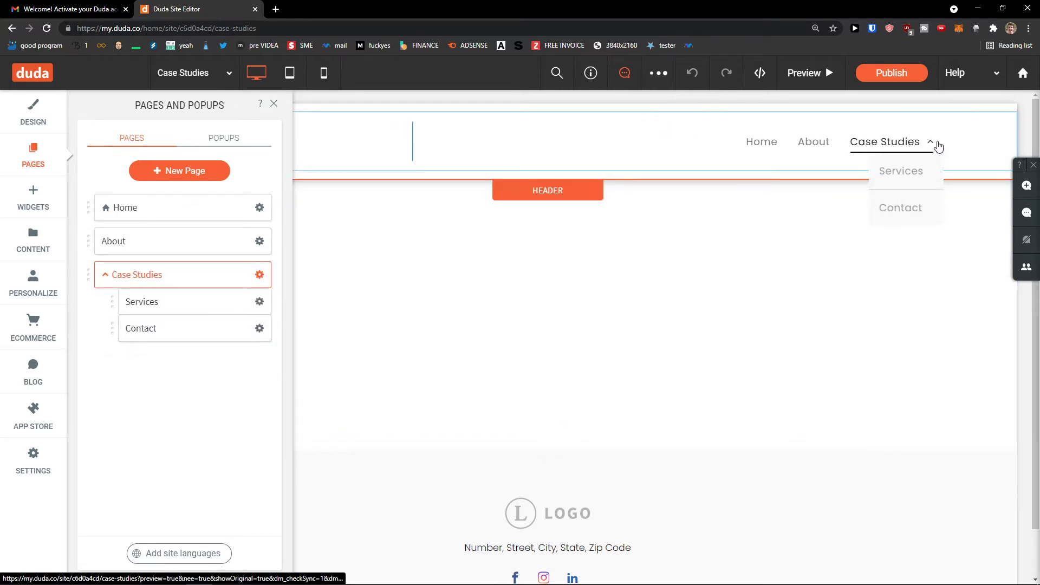
{"action": "left_click", "coordinate": [808, 73]}
{"action": "mouse_move", "coordinate": [863, 135]}
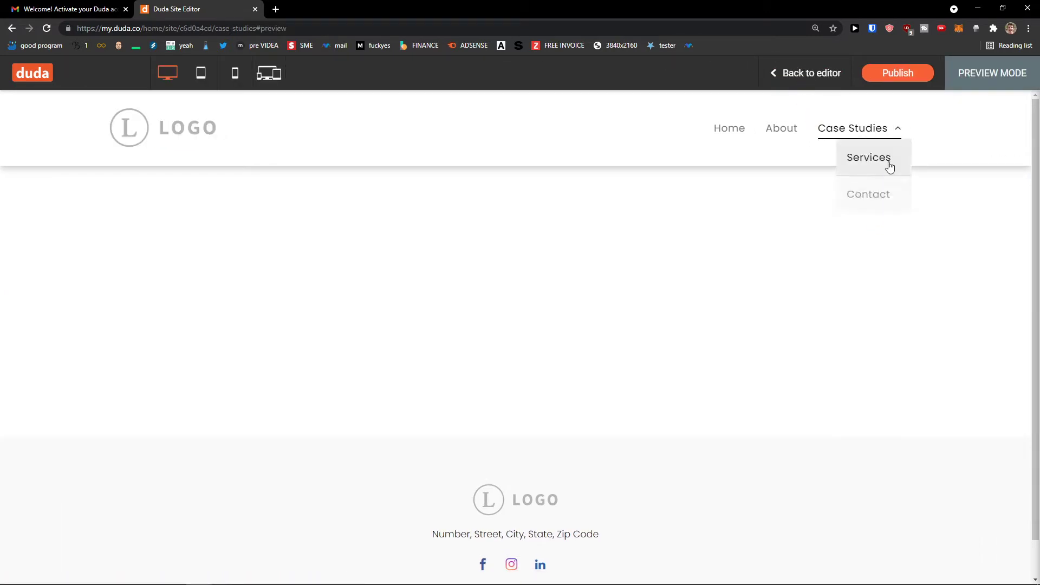
Leave the preview and move Contact and Services back to the top level, ordered Contact and Services below Case Studies
{"action": "left_click", "coordinate": [801, 73]}
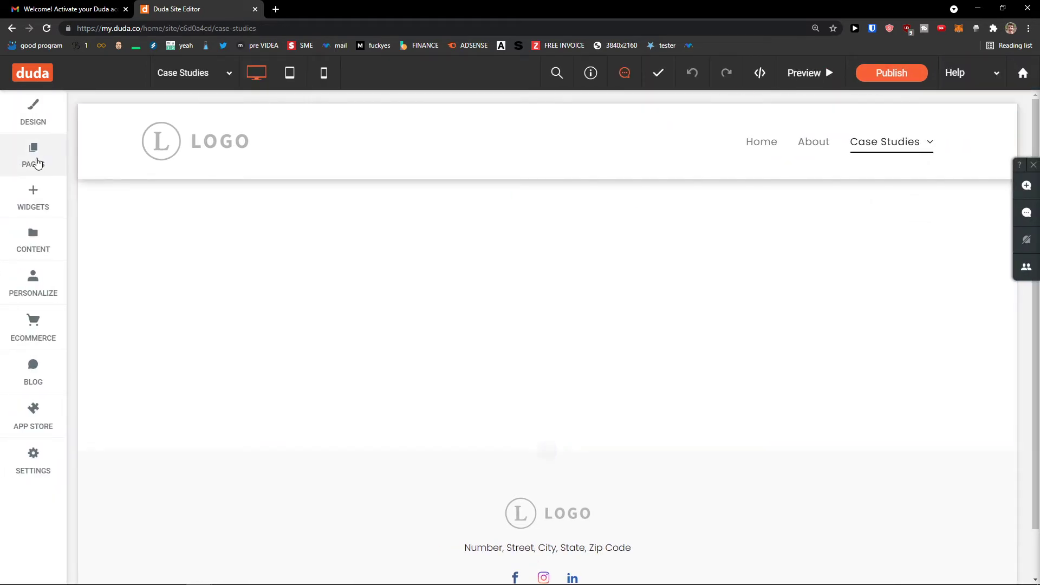
{"action": "left_click", "coordinate": [34, 154]}
{"action": "left_click_drag", "start_coordinate": [167, 304], "coordinate": [108, 342]}
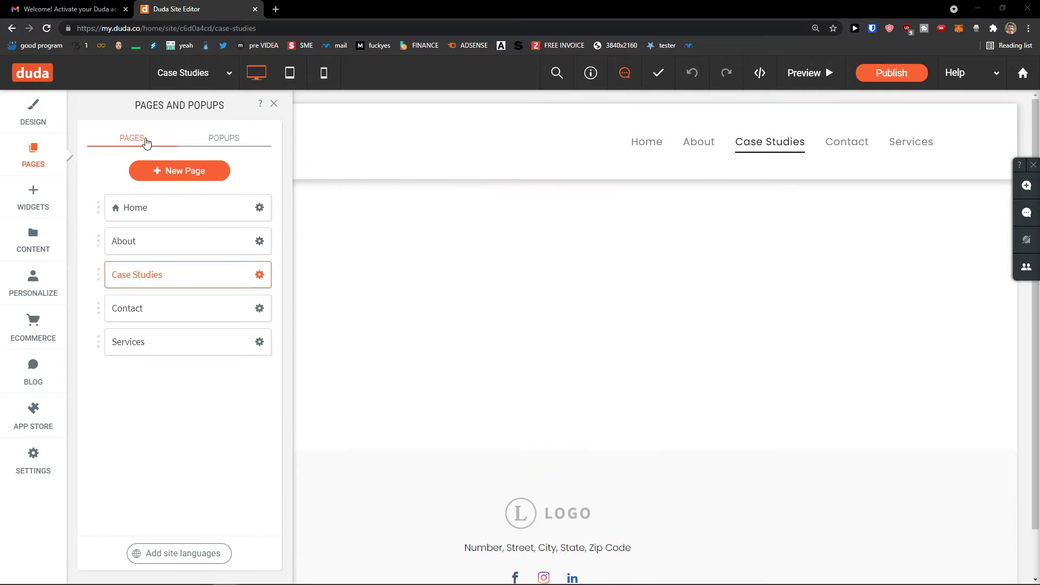
Add a Newsletter Registration popup to the site, keeping its suggested name
{"action": "left_click", "coordinate": [222, 140]}
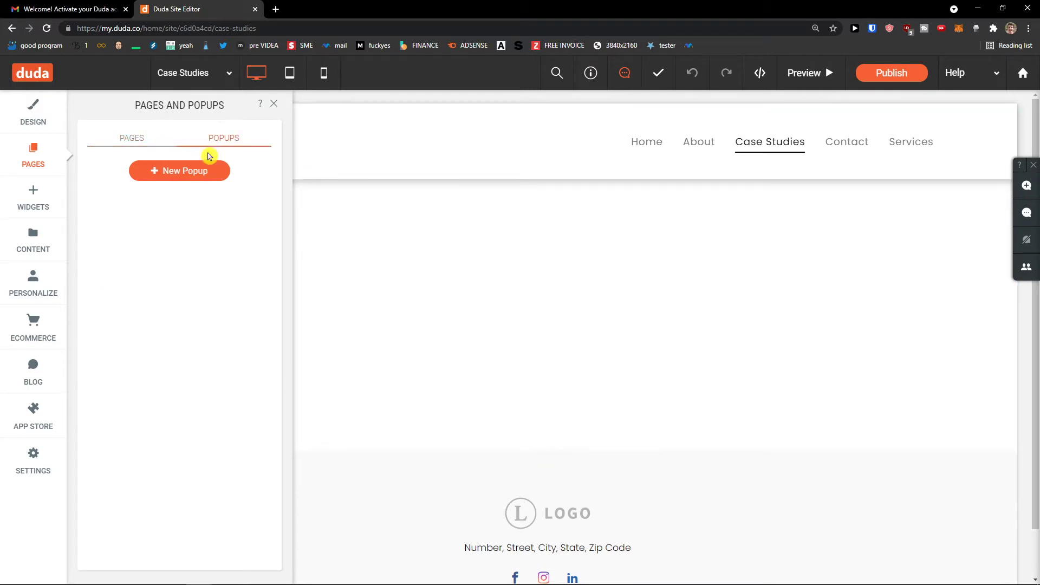
{"action": "left_click", "coordinate": [187, 172]}
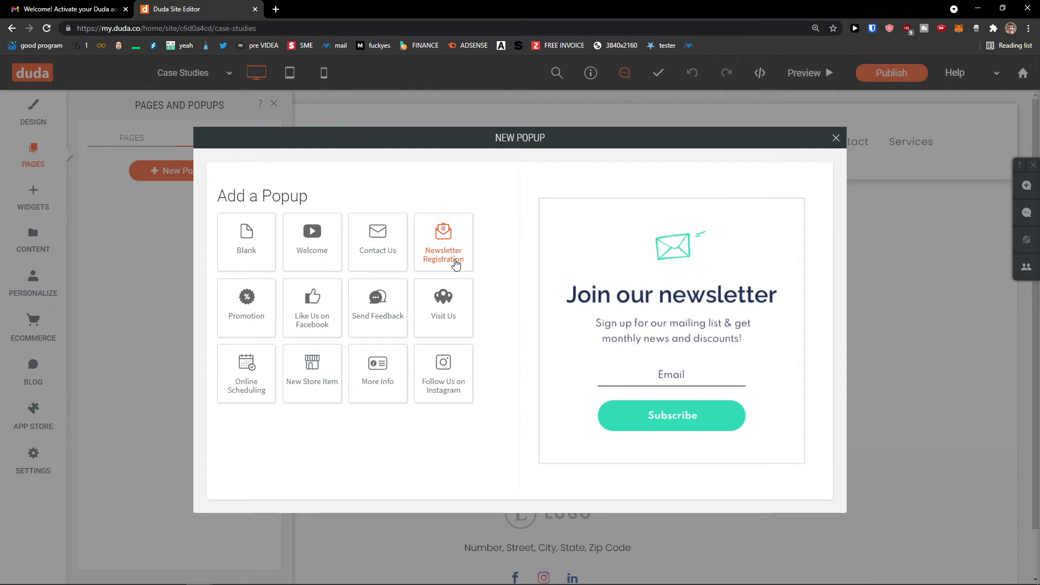
{"action": "left_click", "coordinate": [455, 264]}
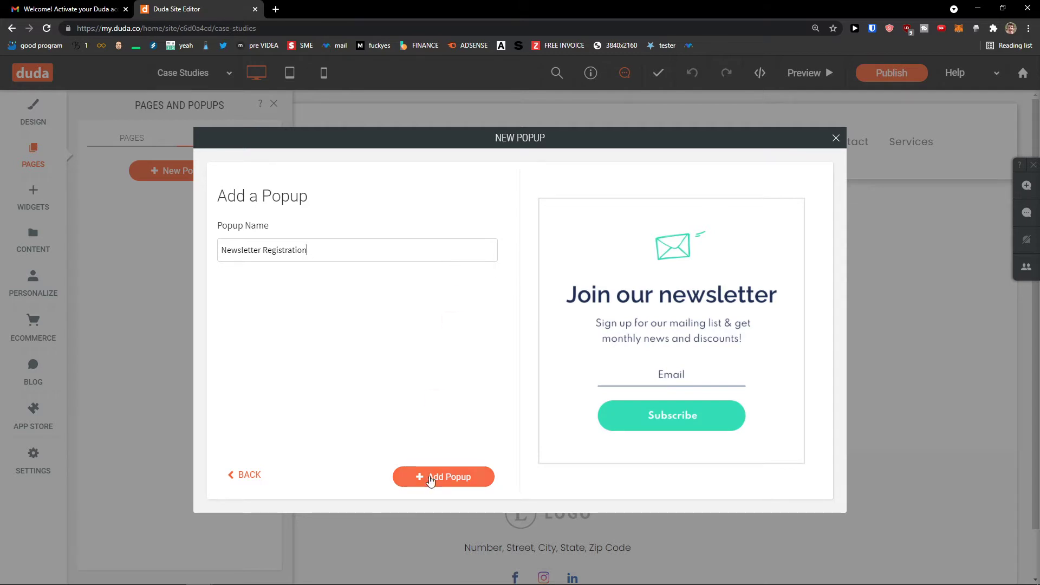
{"action": "left_click", "coordinate": [431, 480]}
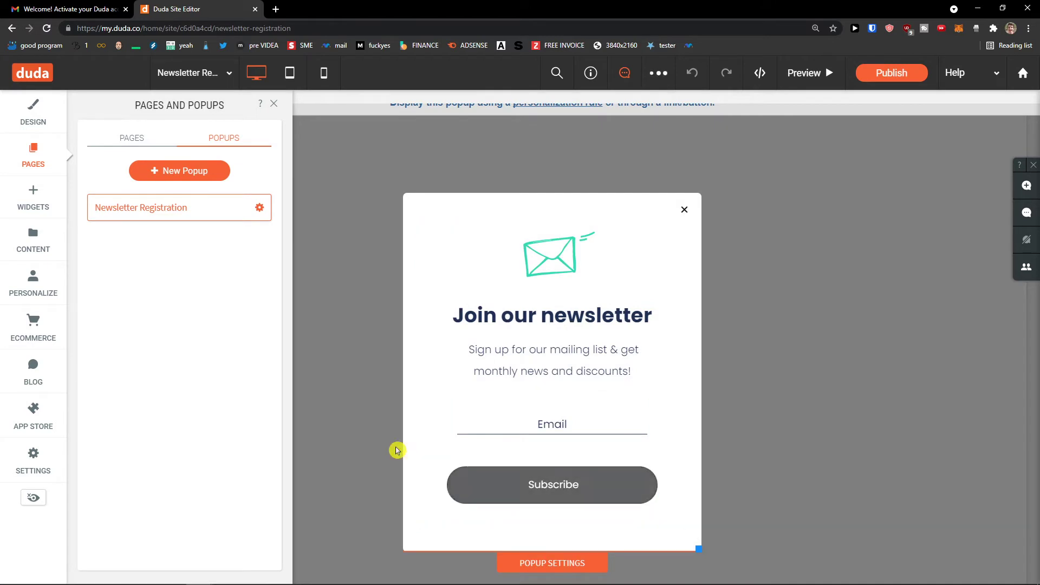
Open the Newsletter Registration popup's design settings and set its width to 401 px
{"action": "left_click", "coordinate": [260, 209]}
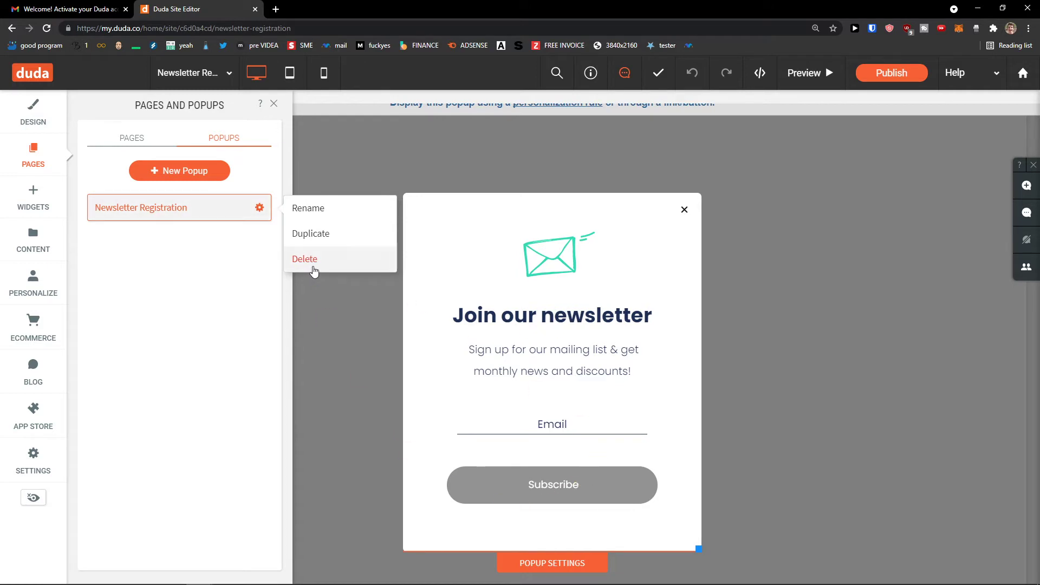
{"action": "left_click", "coordinate": [561, 571]}
{"action": "left_click", "coordinate": [562, 571]}
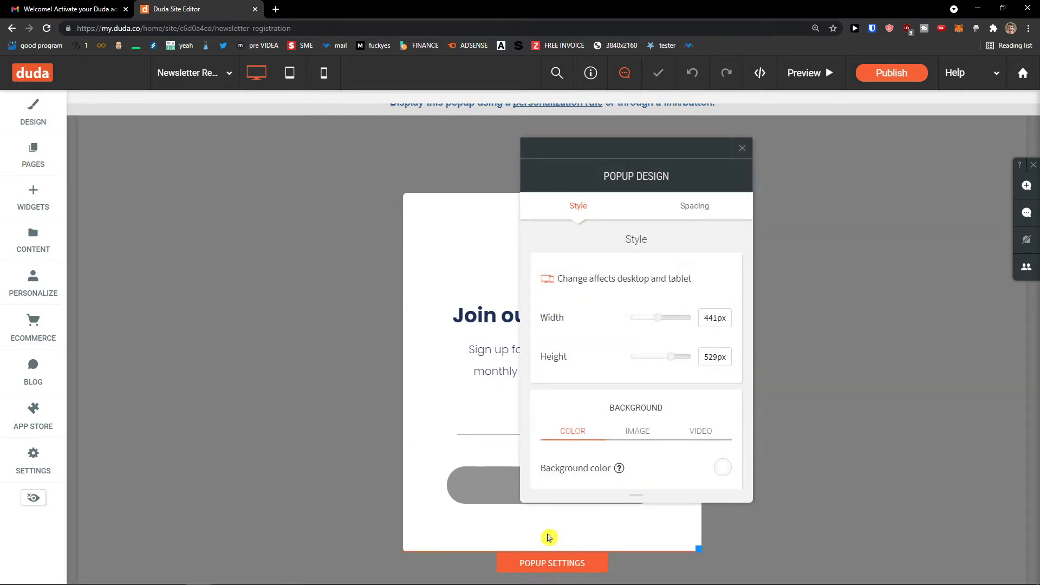
{"action": "left_click_drag", "start_coordinate": [623, 143], "coordinate": [843, 152]}
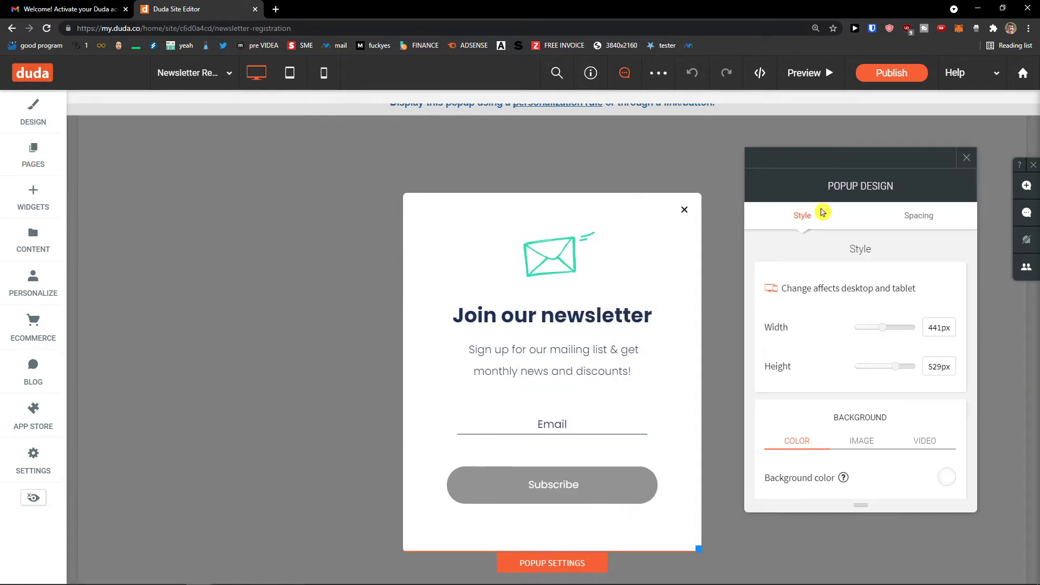
{"action": "left_click_drag", "start_coordinate": [882, 328], "coordinate": [880, 327]}
Try out a border and a shadow on the popup and remove both
{"action": "scroll", "coordinate": [854, 339], "scroll_direction": "down", "scroll_amount": 2}
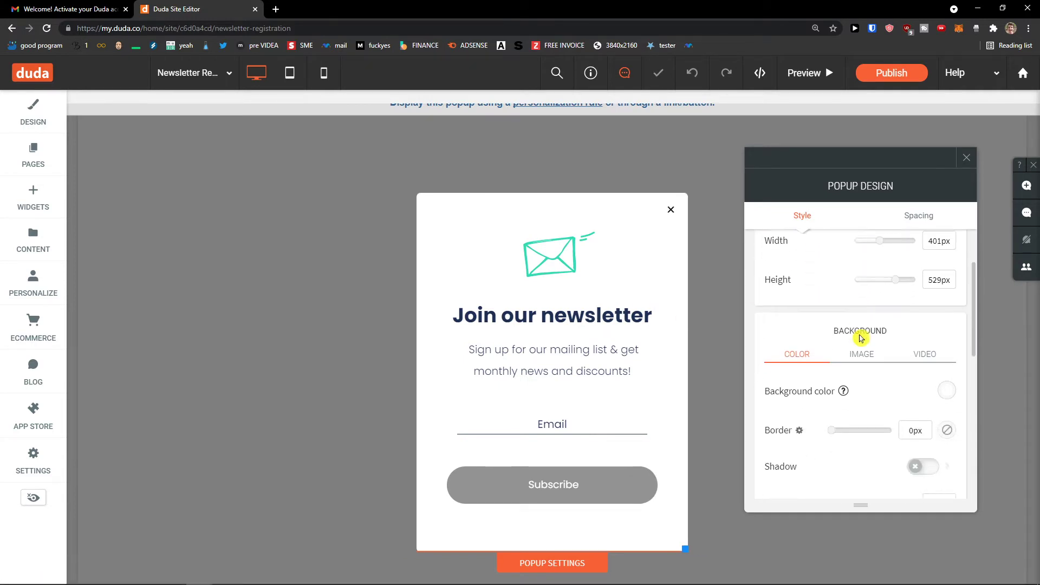
{"action": "scroll", "coordinate": [846, 340], "scroll_direction": "down", "scroll_amount": 2}
{"action": "left_click_drag", "start_coordinate": [835, 302], "coordinate": [845, 306]}
{"action": "left_click_drag", "start_coordinate": [838, 305], "coordinate": [829, 302]}
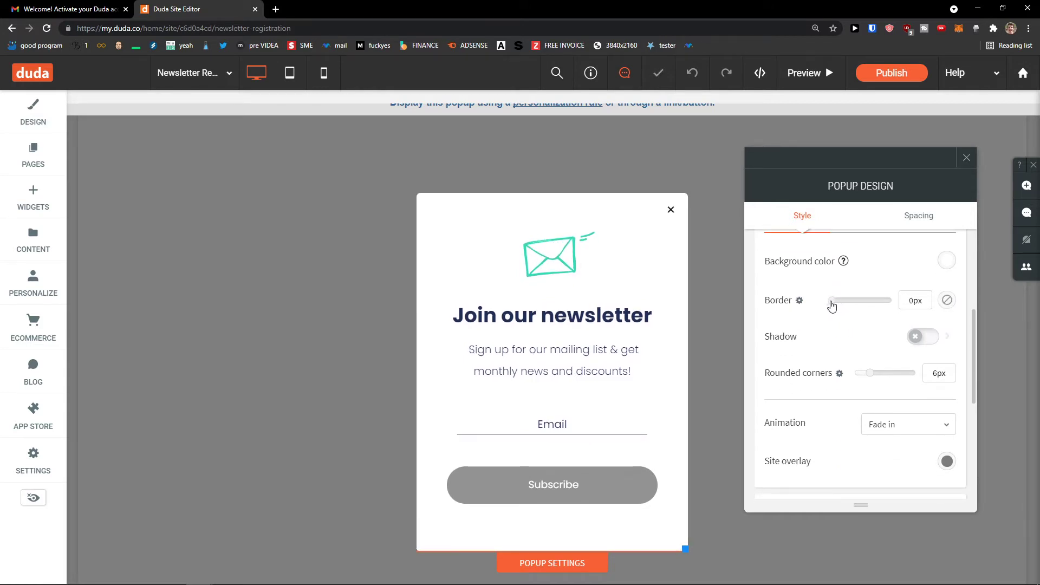
{"action": "left_click", "coordinate": [919, 337]}
{"action": "left_click", "coordinate": [921, 338]}
View the popup's image background option and return to the color background
{"action": "scroll", "coordinate": [862, 317], "scroll_direction": "up", "scroll_amount": 1}
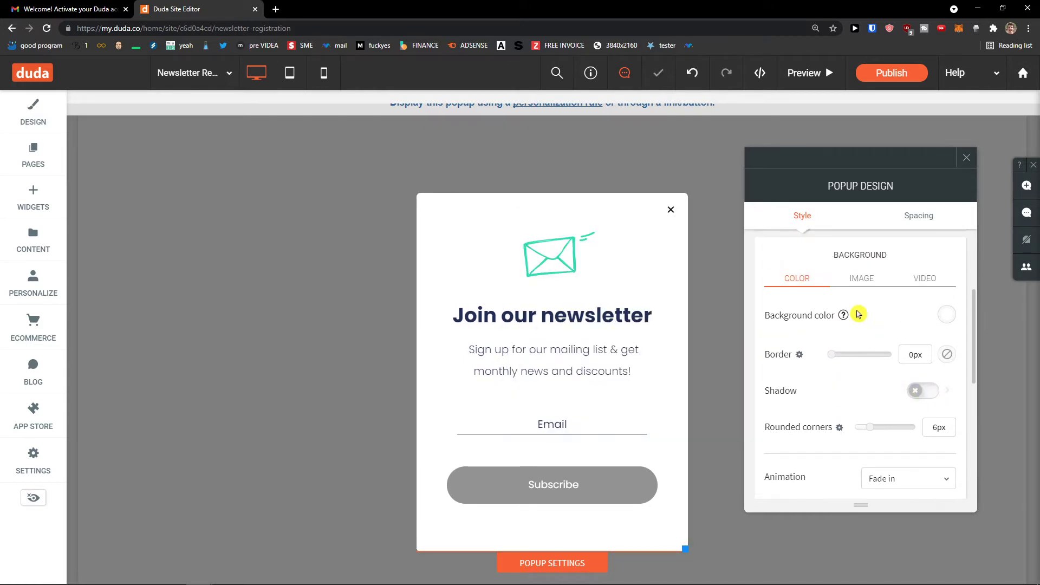
{"action": "left_click", "coordinate": [867, 282]}
{"action": "scroll", "coordinate": [805, 292], "scroll_direction": "down", "scroll_amount": 2}
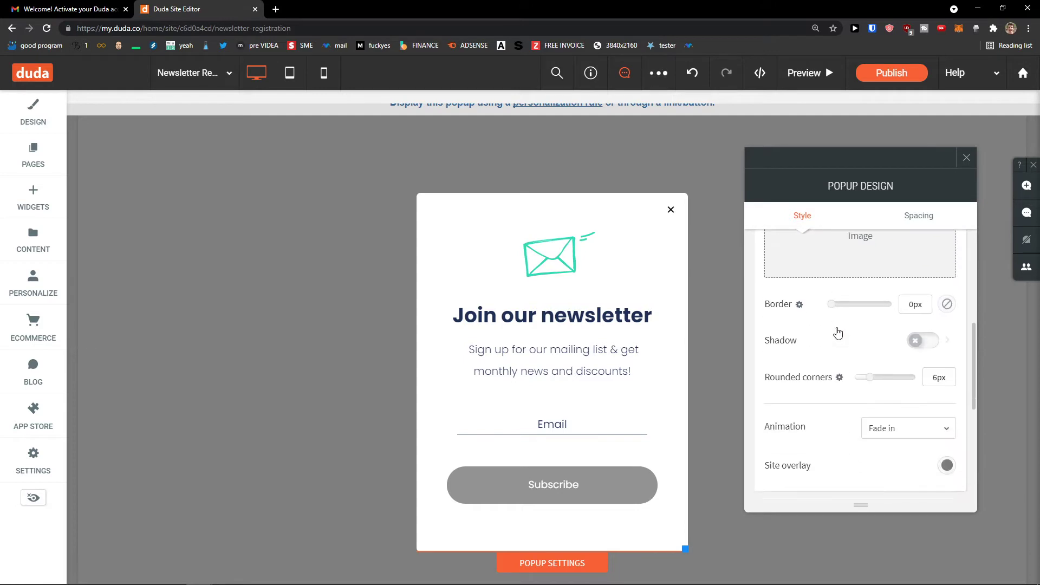
{"action": "scroll", "coordinate": [786, 293], "scroll_direction": "up", "scroll_amount": 1}
{"action": "scroll", "coordinate": [807, 321], "scroll_direction": "up", "scroll_amount": 2}
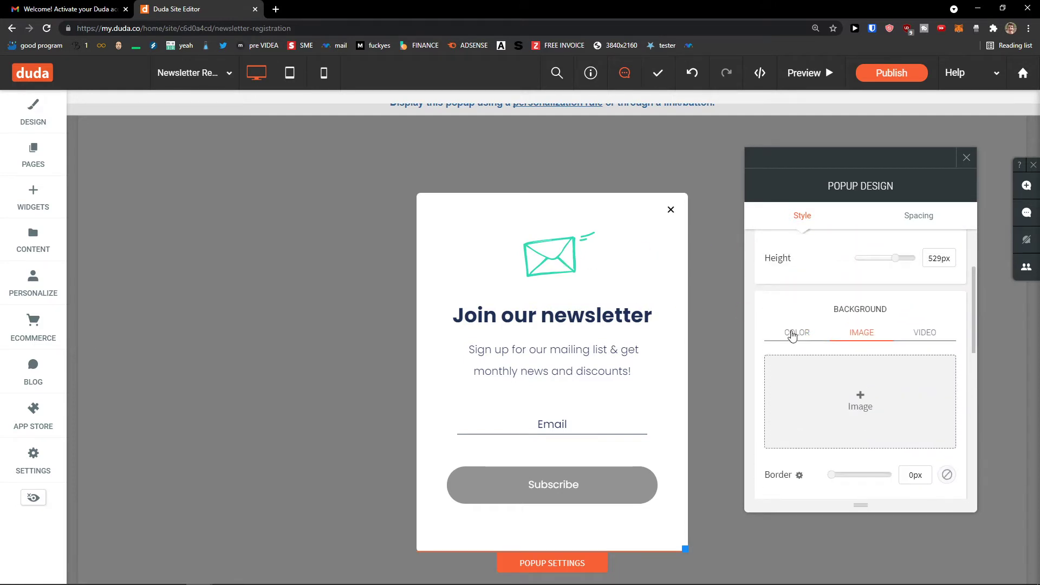
{"action": "left_click", "coordinate": [792, 335]}
Look through the popup's animation, site overlay and spacing options and close the popup design settings
{"action": "scroll", "coordinate": [805, 360], "scroll_direction": "down", "scroll_amount": 2}
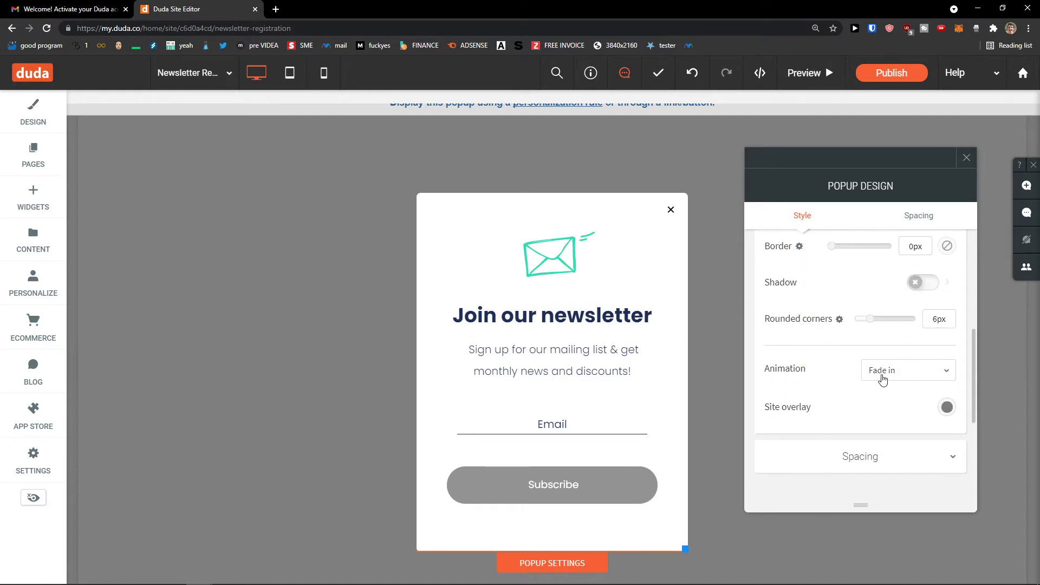
{"action": "scroll", "coordinate": [882, 380], "scroll_direction": "down", "scroll_amount": 1}
{"action": "left_click", "coordinate": [916, 408]}
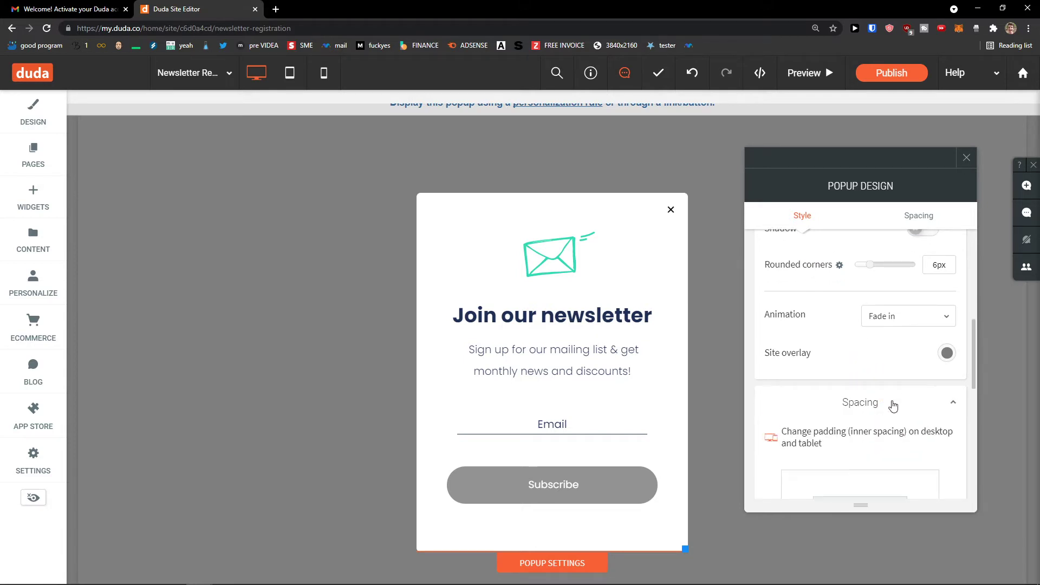
{"action": "scroll", "coordinate": [882, 404], "scroll_direction": "down", "scroll_amount": 3}
{"action": "scroll", "coordinate": [878, 401], "scroll_direction": "up", "scroll_amount": 6}
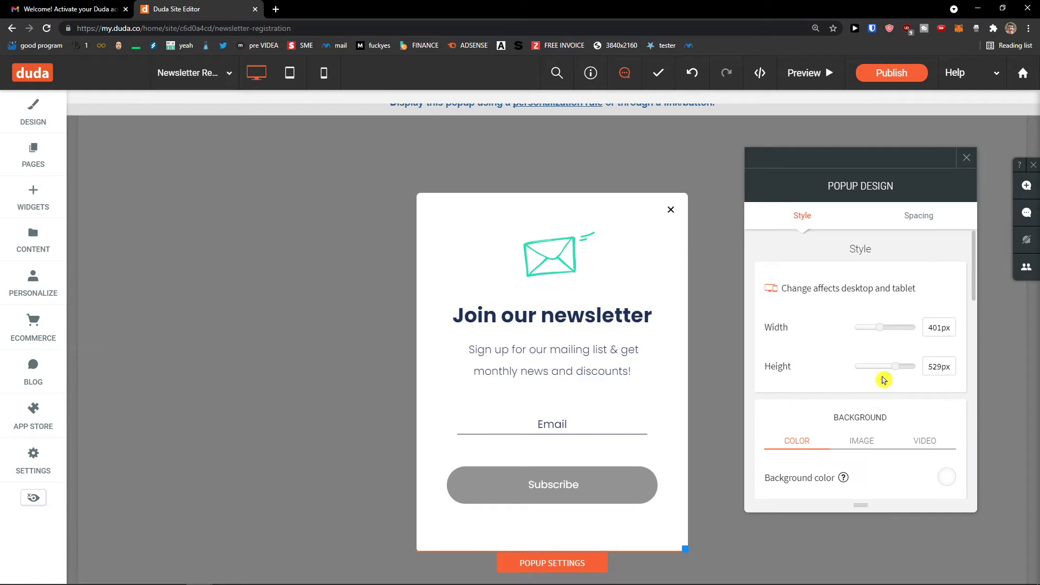
{"action": "left_click", "coordinate": [916, 215]}
{"action": "scroll", "coordinate": [840, 358], "scroll_direction": "up", "scroll_amount": 3}
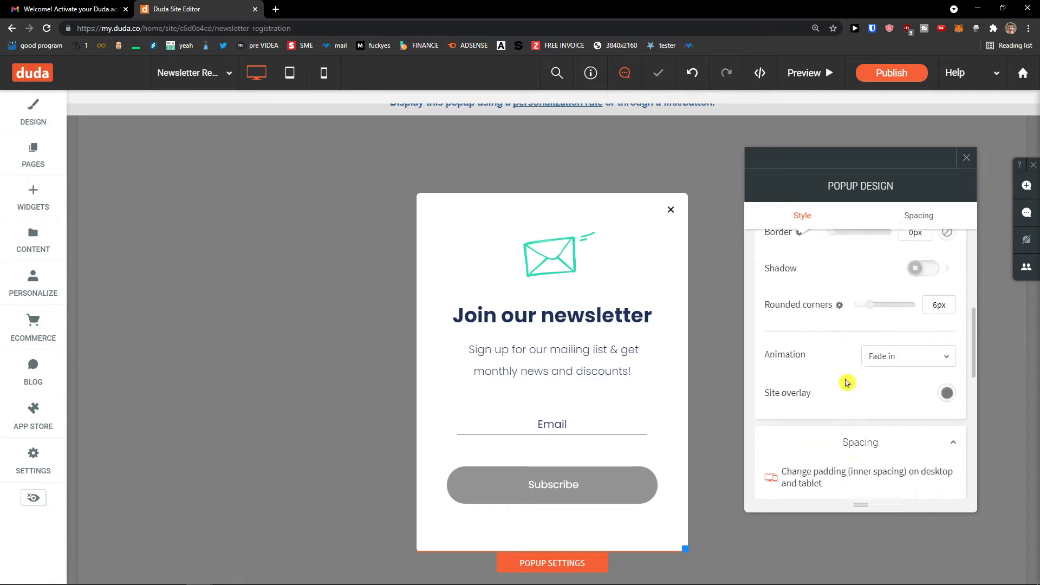
{"action": "scroll", "coordinate": [849, 383], "scroll_direction": "up", "scroll_amount": 1}
{"action": "left_click", "coordinate": [967, 160]}
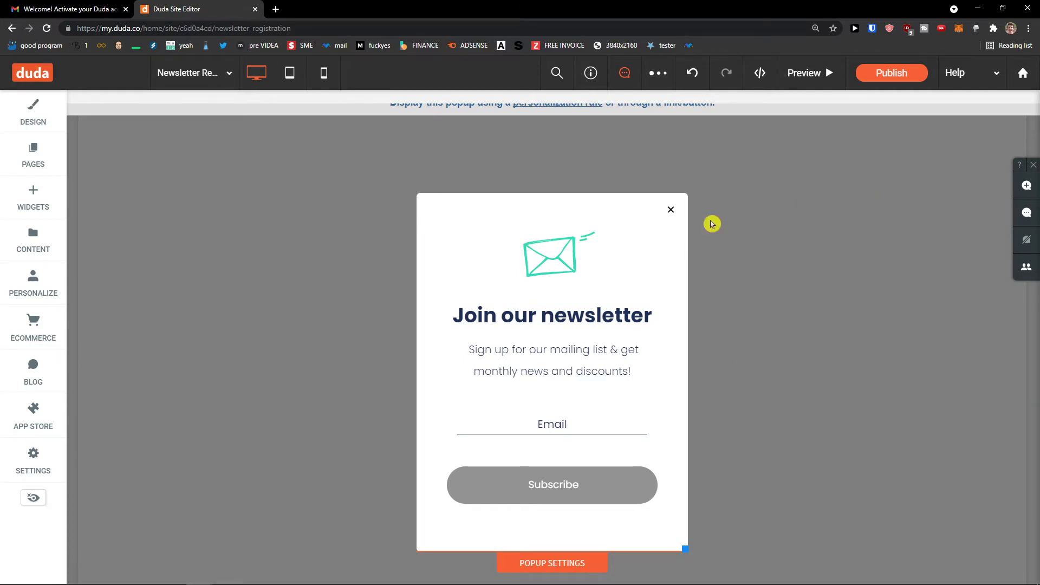
Inspect the content settings of the popup's envelope icon, select its text elements and open the email contact form's content settings
{"action": "left_click", "coordinate": [548, 257]}
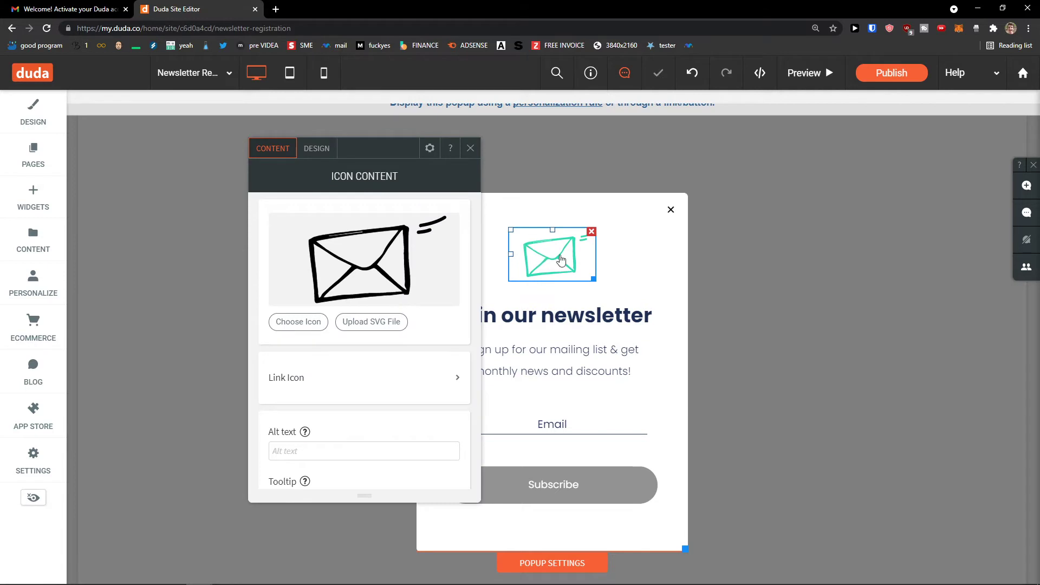
{"action": "scroll", "coordinate": [402, 300], "scroll_direction": "down", "scroll_amount": 1}
{"action": "scroll", "coordinate": [401, 299], "scroll_direction": "up", "scroll_amount": 1}
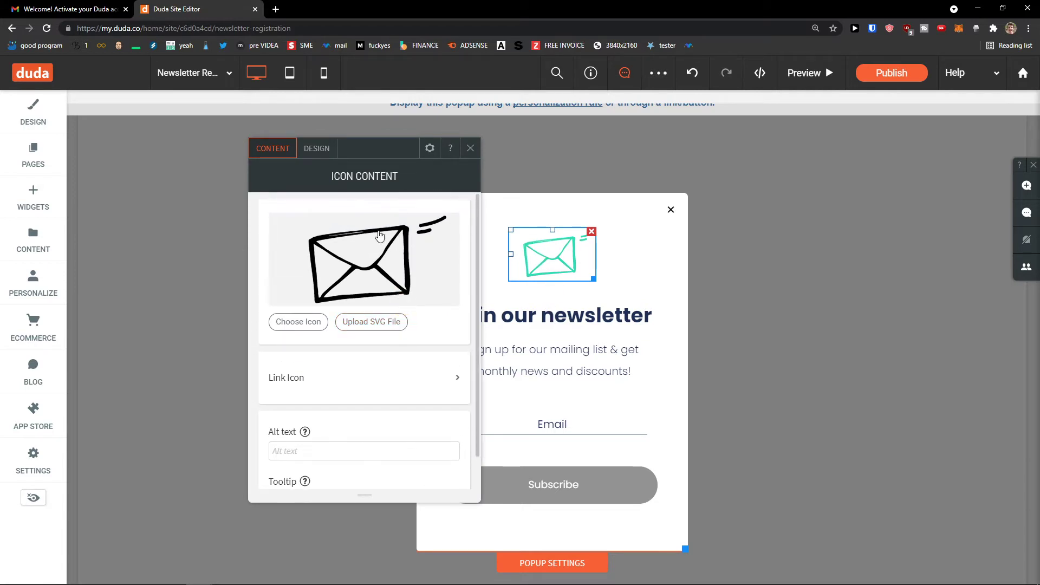
{"action": "left_click", "coordinate": [555, 312]}
{"action": "left_click", "coordinate": [516, 350]}
{"action": "left_click", "coordinate": [545, 415]}
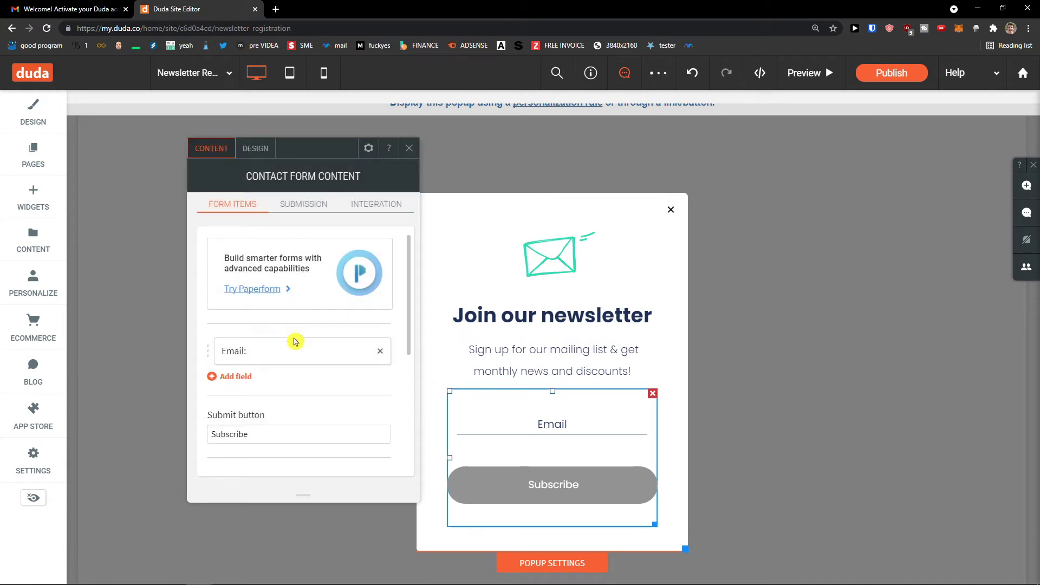
Turn off reCAPTCHA validation for the popup's contact form
{"action": "scroll", "coordinate": [295, 340], "scroll_direction": "down", "scroll_amount": 3}
{"action": "scroll", "coordinate": [271, 361], "scroll_direction": "down", "scroll_amount": 1}
{"action": "scroll", "coordinate": [274, 346], "scroll_direction": "up", "scroll_amount": 4}
{"action": "scroll", "coordinate": [274, 342], "scroll_direction": "down", "scroll_amount": 3}
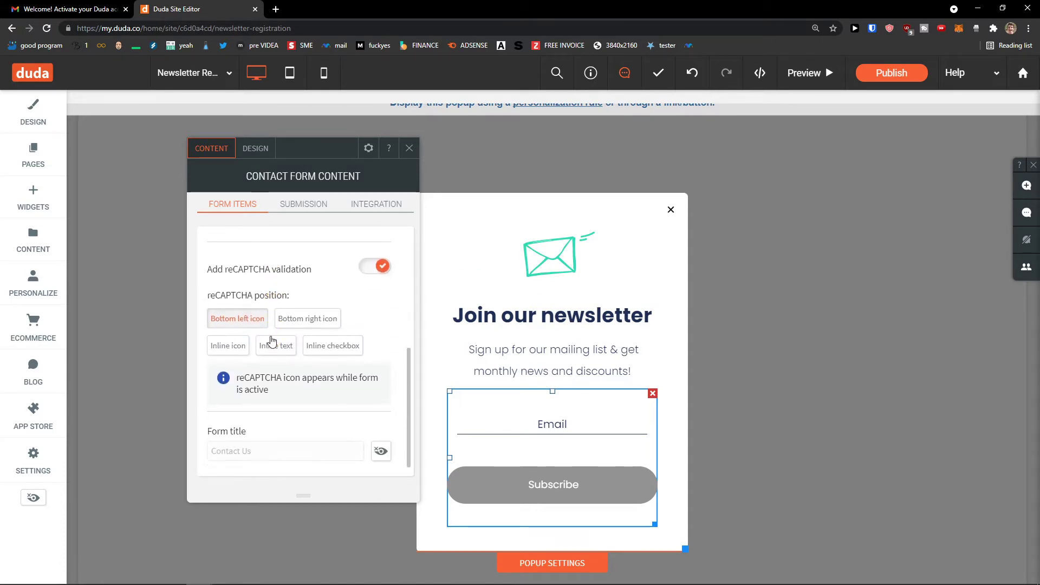
{"action": "scroll", "coordinate": [274, 401], "scroll_direction": "up", "scroll_amount": 1}
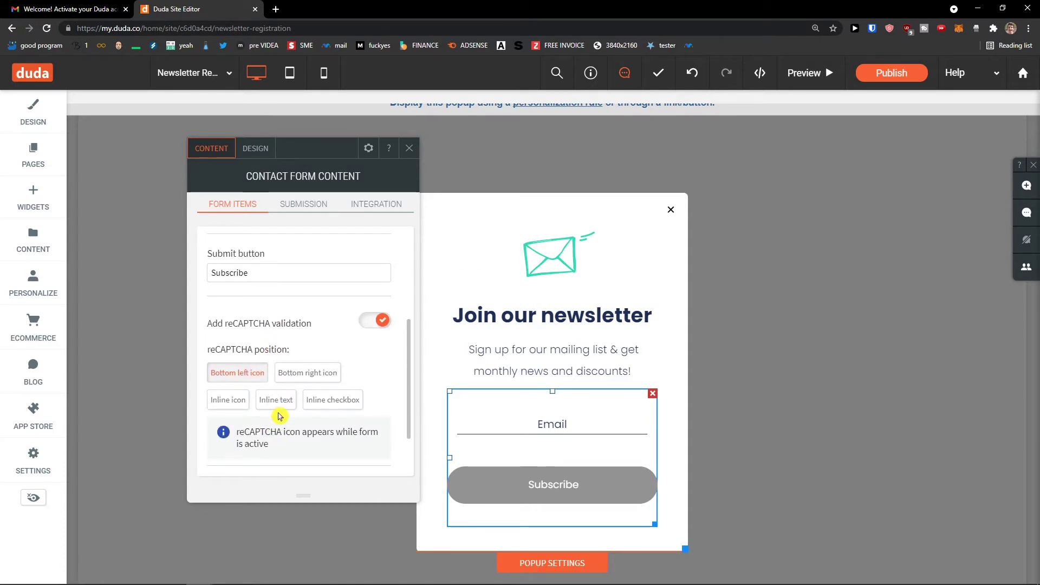
{"action": "scroll", "coordinate": [274, 417], "scroll_direction": "up", "scroll_amount": 1}
{"action": "scroll", "coordinate": [291, 438], "scroll_direction": "up", "scroll_amount": 1}
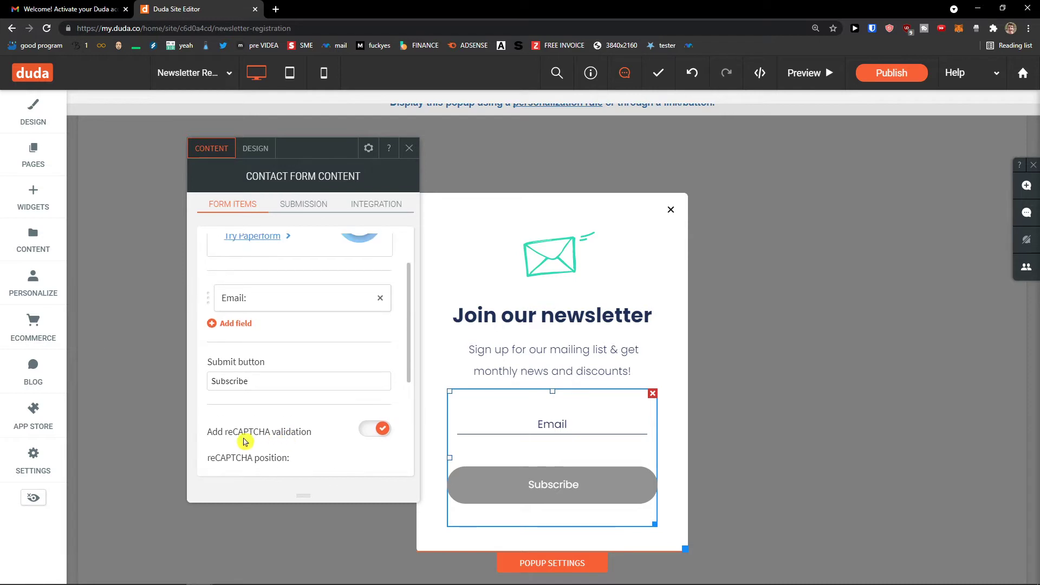
{"action": "left_click", "coordinate": [381, 430]}
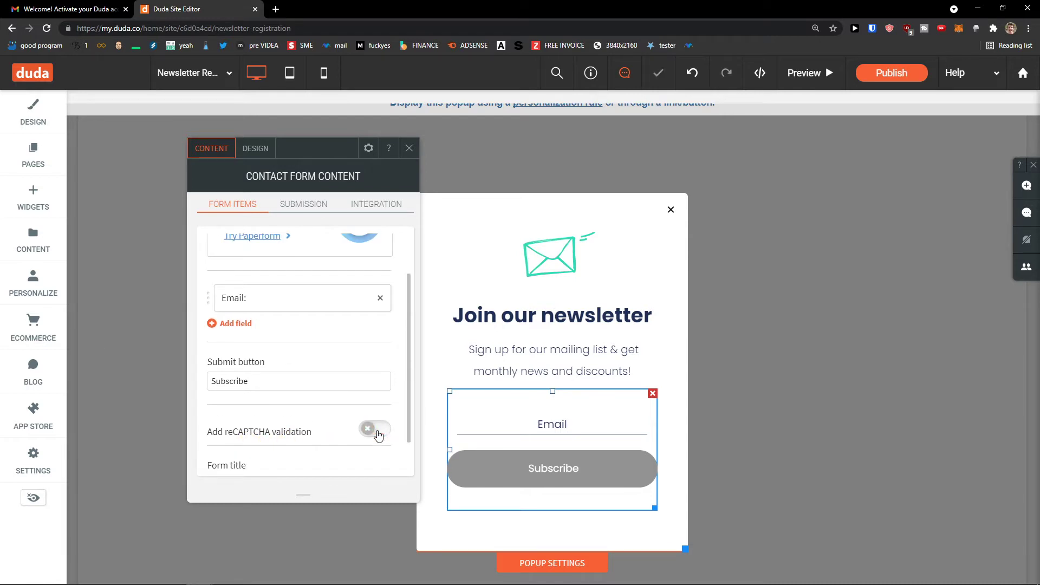
Add a new required text field labelled "Name" to the contact form and close the field's settings
{"action": "scroll", "coordinate": [338, 426], "scroll_direction": "up", "scroll_amount": 1}
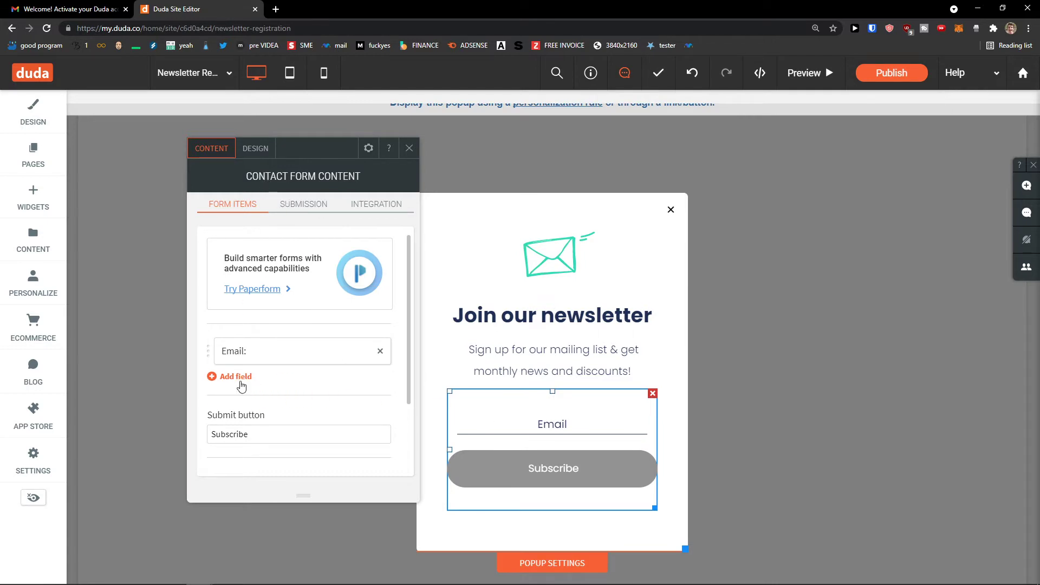
{"action": "left_click", "coordinate": [212, 379]}
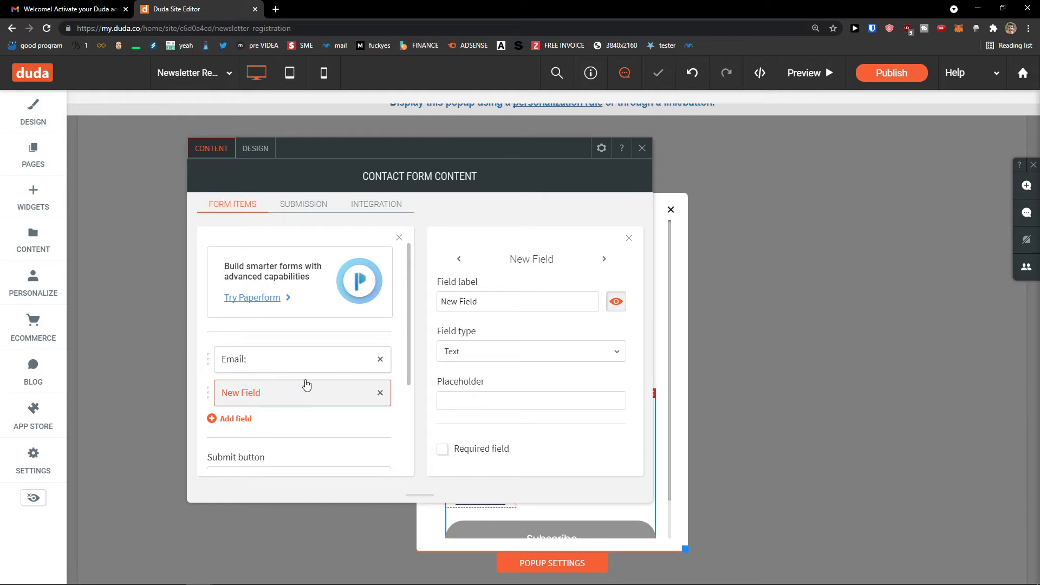
{"action": "triple_click", "coordinate": [495, 296]}
{"action": "type", "text": "Name"}
{"action": "scroll", "coordinate": [510, 395], "scroll_direction": "down", "scroll_amount": 3}
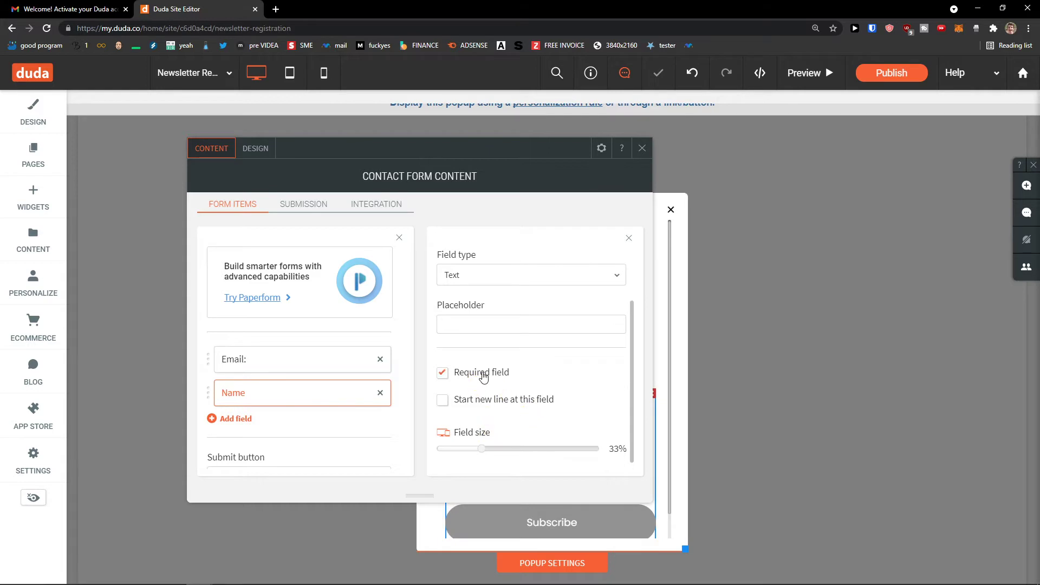
{"action": "scroll", "coordinate": [563, 399], "scroll_direction": "up", "scroll_amount": 3}
{"action": "left_click", "coordinate": [629, 238]}
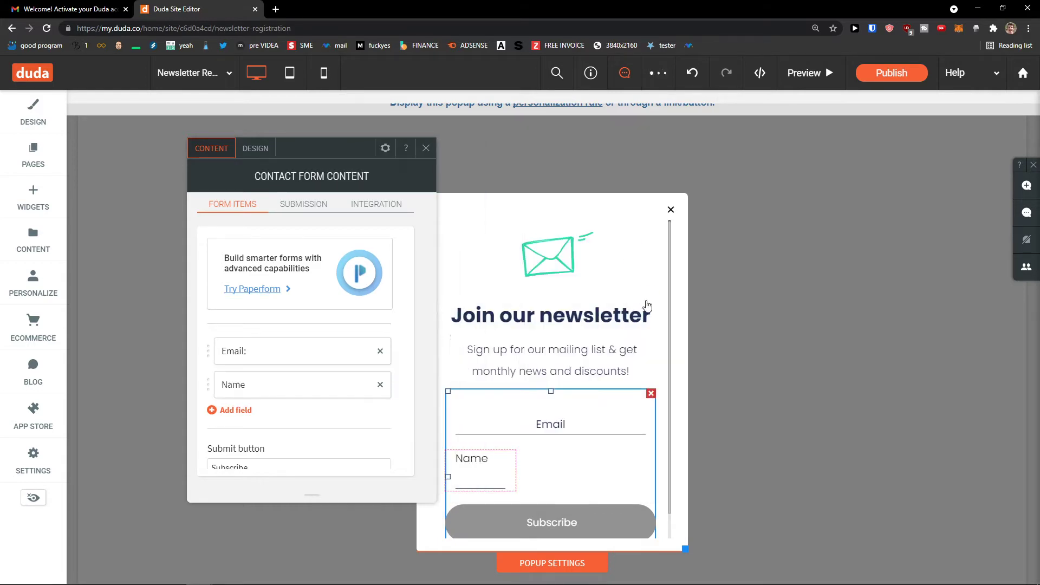
Set the Name field's size to 58% and check the resized field in the popup
{"action": "left_click", "coordinate": [308, 393]}
{"action": "scroll", "coordinate": [487, 379], "scroll_direction": "down", "scroll_amount": 3}
{"action": "left_click_drag", "start_coordinate": [487, 451], "coordinate": [534, 450]}
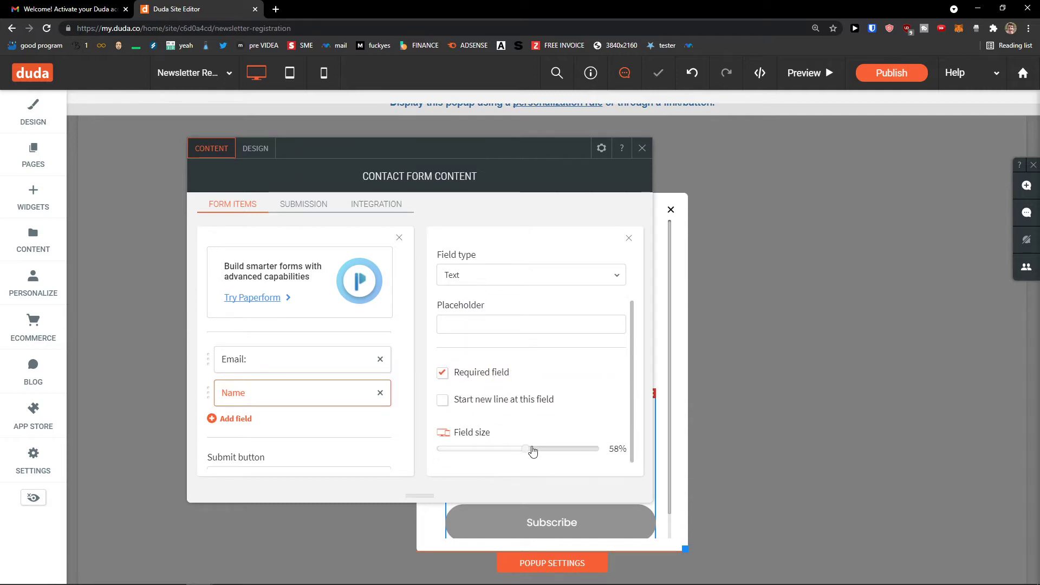
{"action": "left_click", "coordinate": [667, 443]}
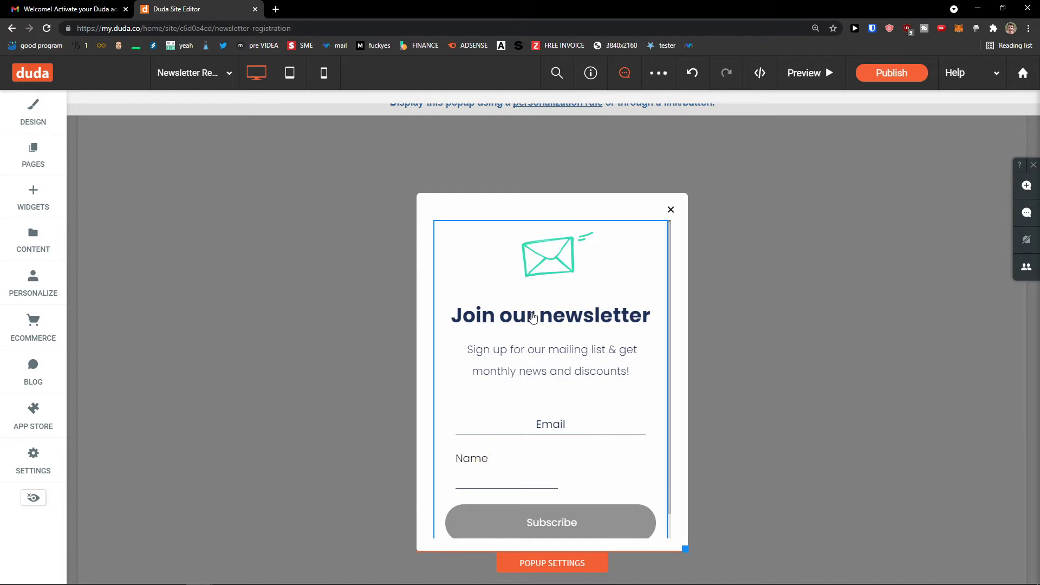
{"action": "scroll", "coordinate": [528, 357], "scroll_direction": "down", "scroll_amount": 1}
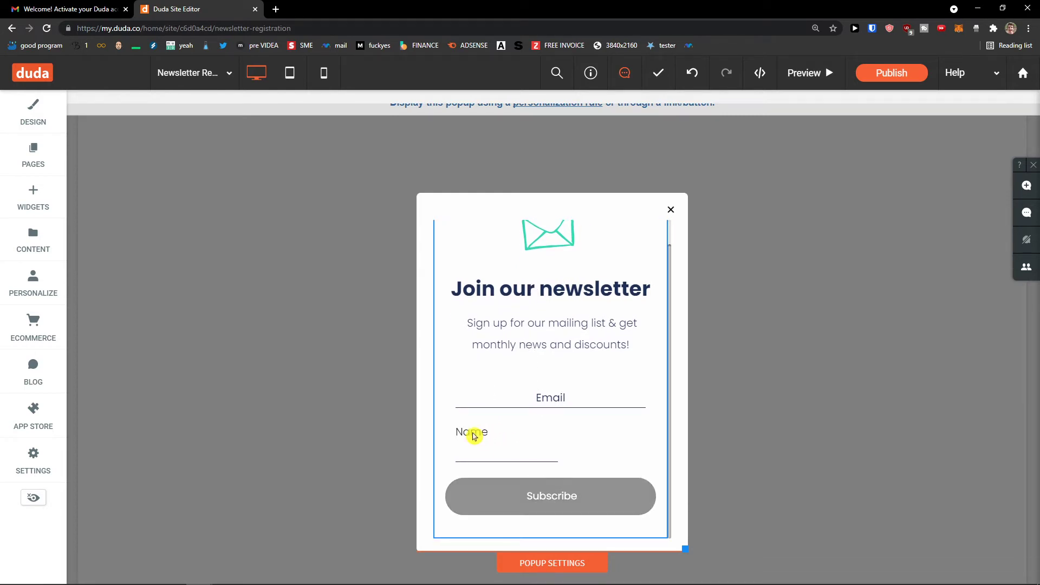
{"action": "left_click", "coordinate": [550, 564]}
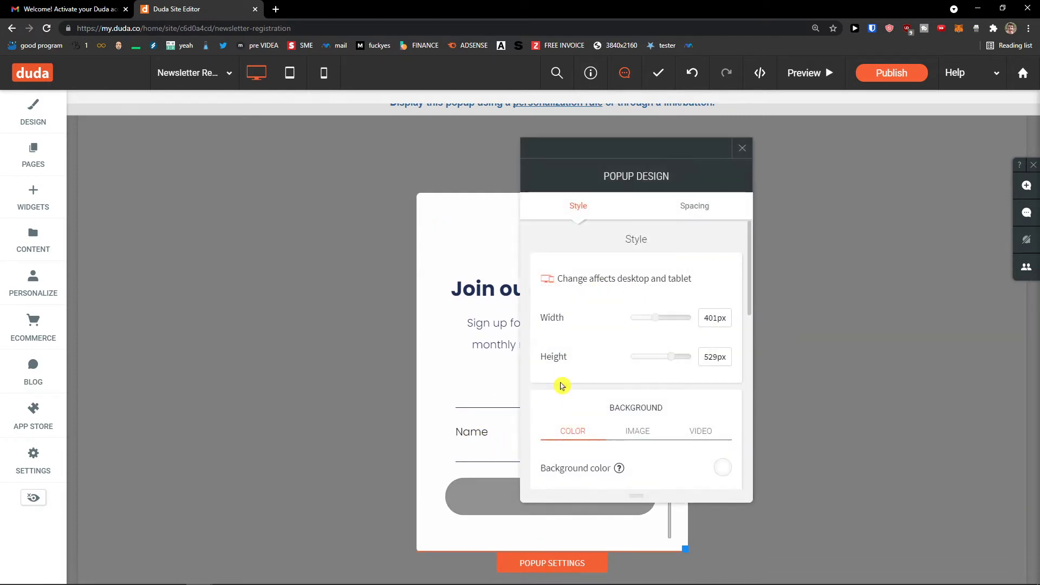
{"action": "left_click", "coordinate": [742, 149]}
Hide the Name field's label in the contact form to match the Email field, and close the form settings
{"action": "left_click", "coordinate": [554, 392]}
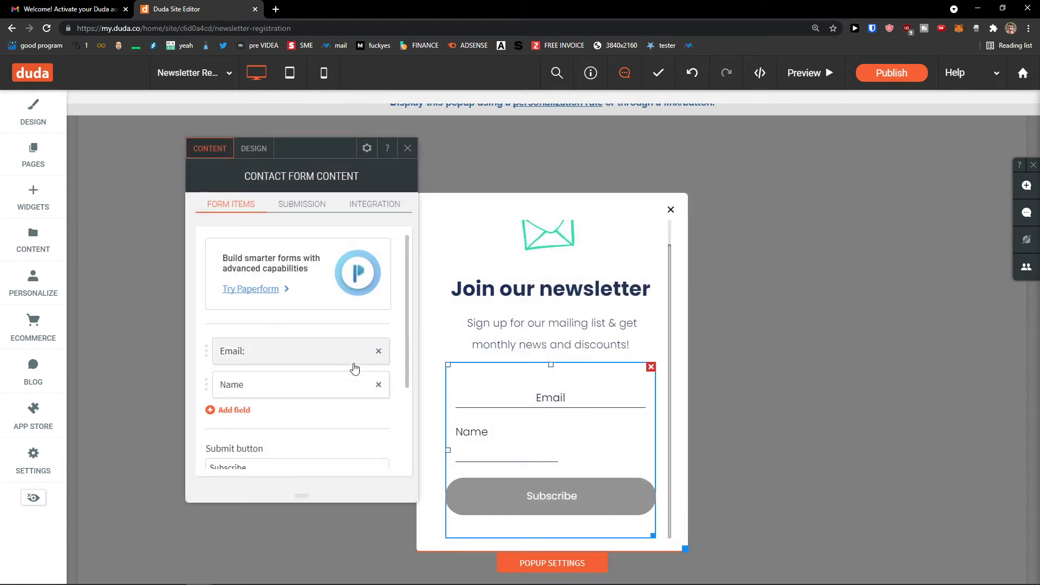
{"action": "left_click", "coordinate": [323, 386]}
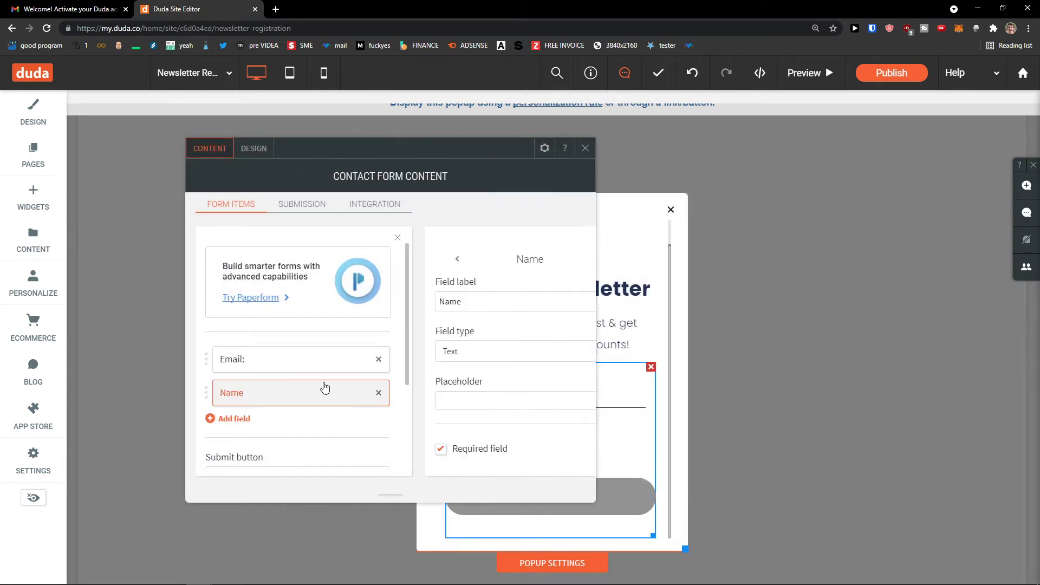
{"action": "left_click", "coordinate": [297, 362]}
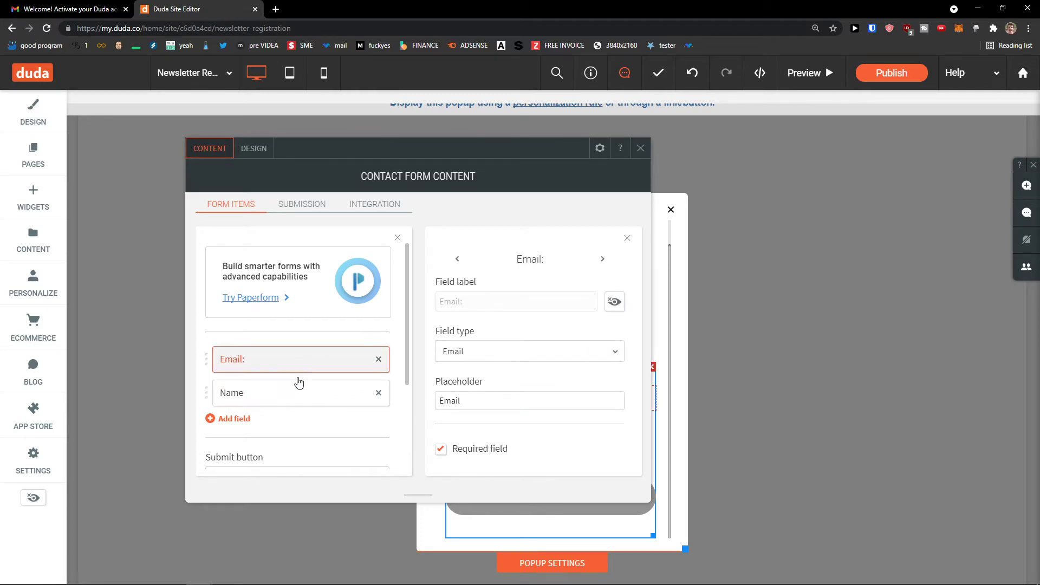
{"action": "left_click", "coordinate": [299, 398]}
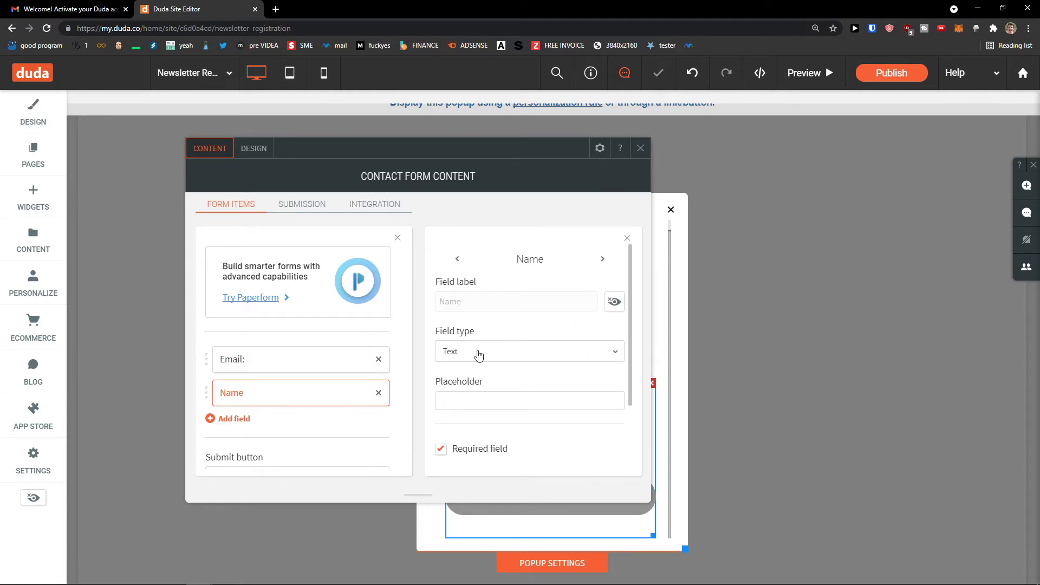
{"action": "left_click", "coordinate": [315, 370]}
{"action": "left_click", "coordinate": [309, 390]}
{"action": "left_click", "coordinate": [312, 361]}
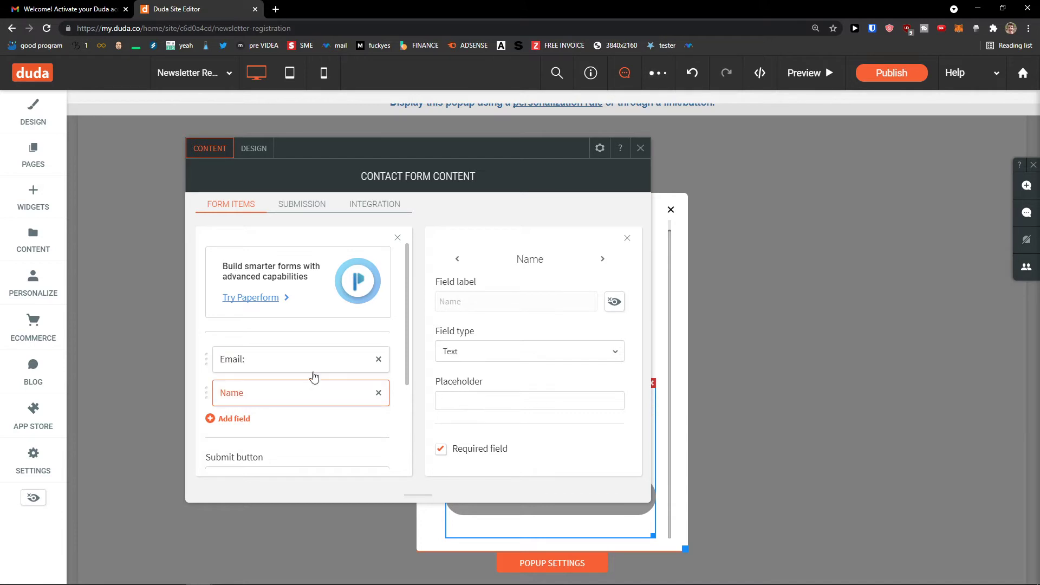
{"action": "left_click", "coordinate": [668, 409]}
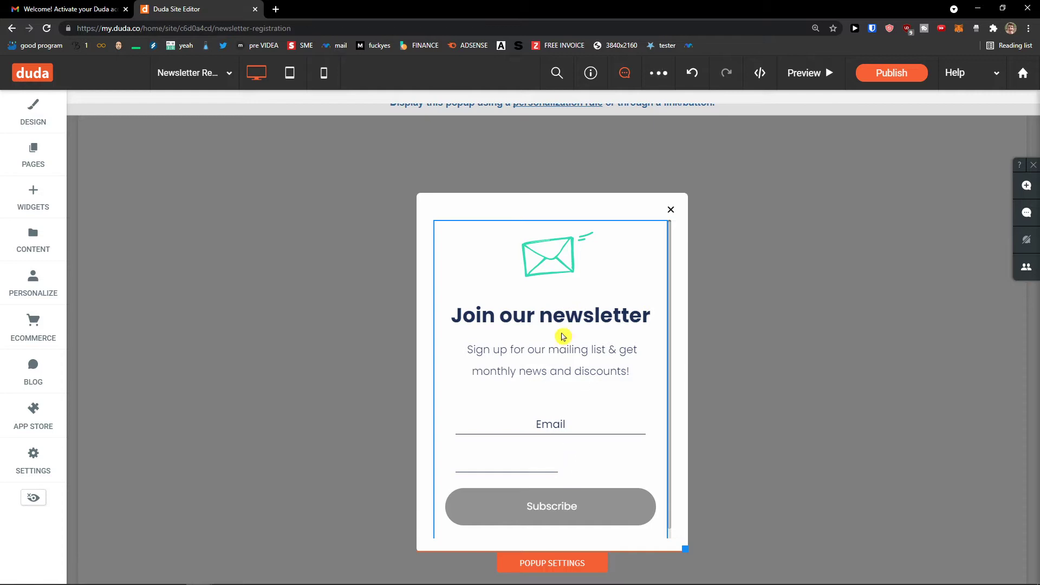
{"action": "left_click", "coordinate": [580, 557]}
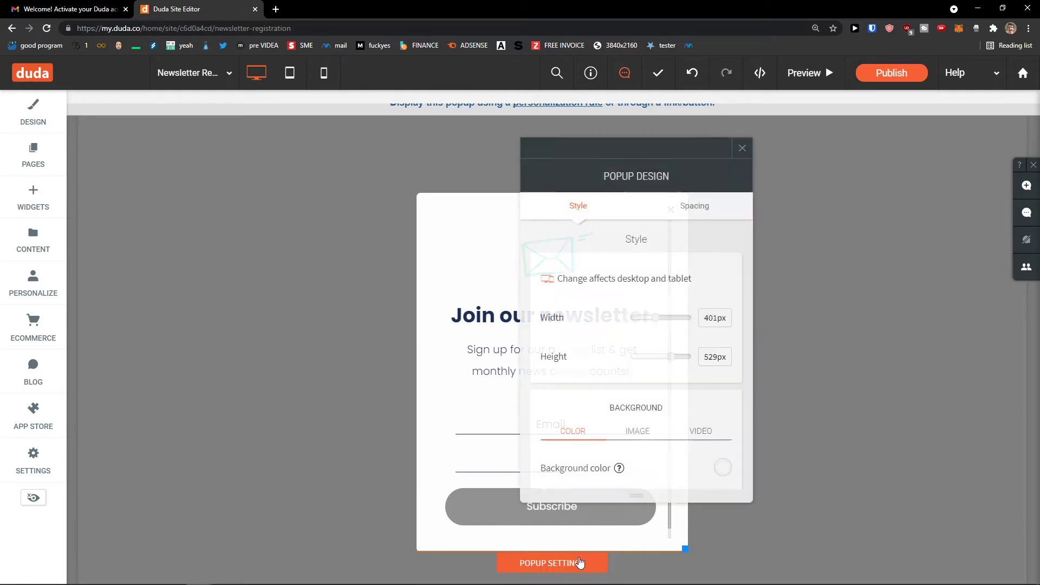
{"action": "double_click", "coordinate": [483, 346]}
{"action": "left_click", "coordinate": [482, 390]}
{"action": "left_click", "coordinate": [742, 148]}
Set the placeholder of the contact form's Name field to "Name"
{"action": "left_click", "coordinate": [533, 404]}
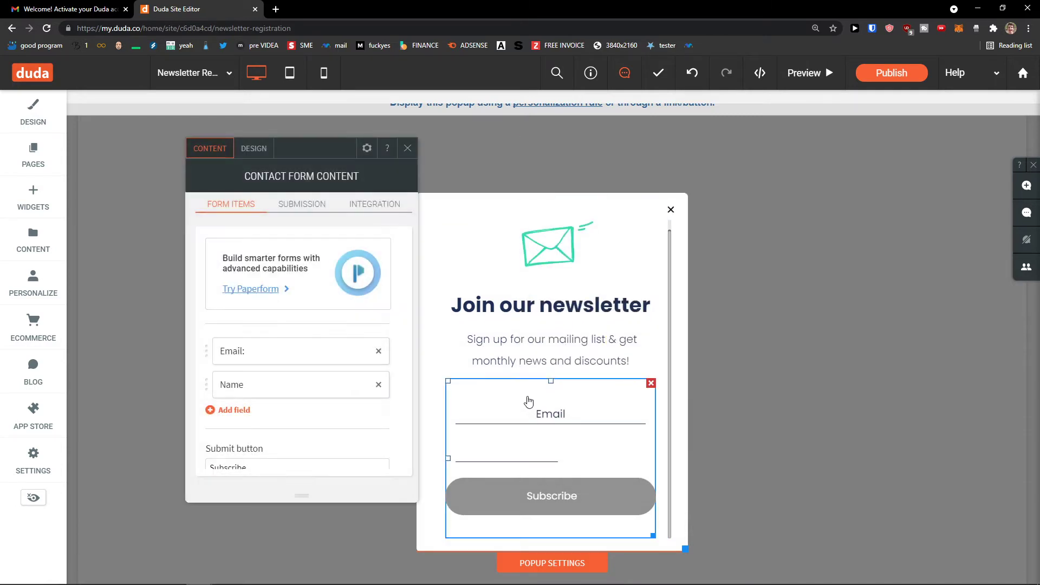
{"action": "left_click", "coordinate": [293, 386]}
{"action": "left_click", "coordinate": [450, 401]}
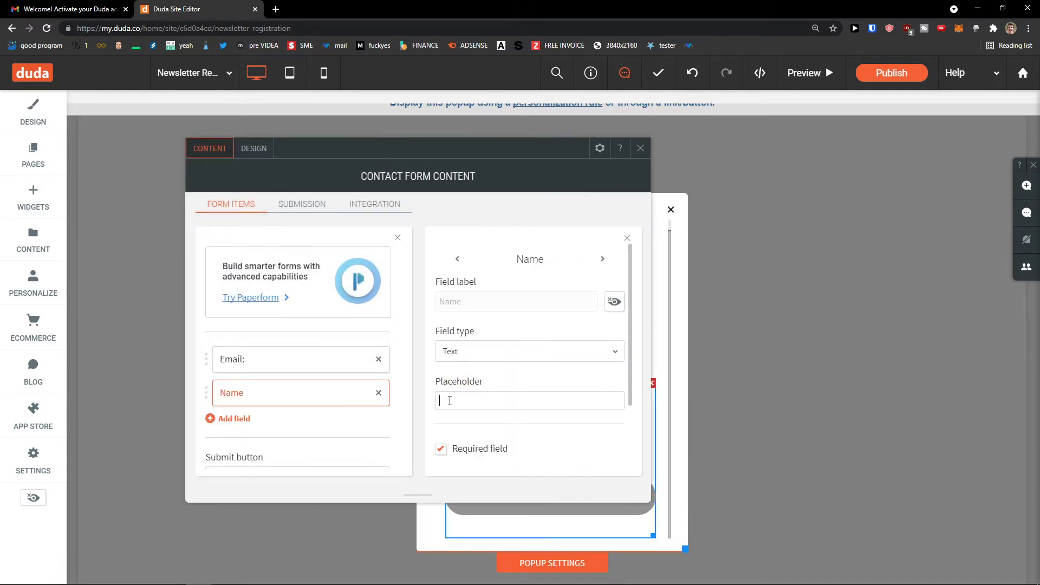
{"action": "type", "text": "BN"}
{"action": "type", "text": "ame"}
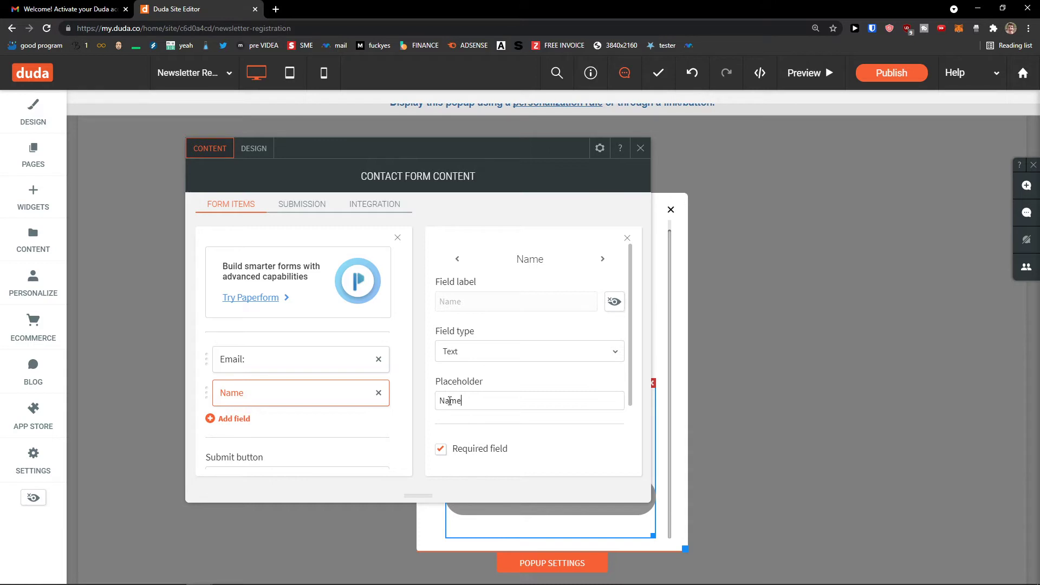
Widen the Name field to the same full width as the Email field and close the contact form settings
{"action": "scroll", "coordinate": [490, 420], "scroll_direction": "down", "scroll_amount": 2}
{"action": "left_click_drag", "start_coordinate": [546, 454], "coordinate": [588, 451]}
{"action": "left_click", "coordinate": [313, 364]}
{"action": "left_click", "coordinate": [309, 394]}
{"action": "scroll", "coordinate": [513, 425], "scroll_direction": "up", "scroll_amount": 2}
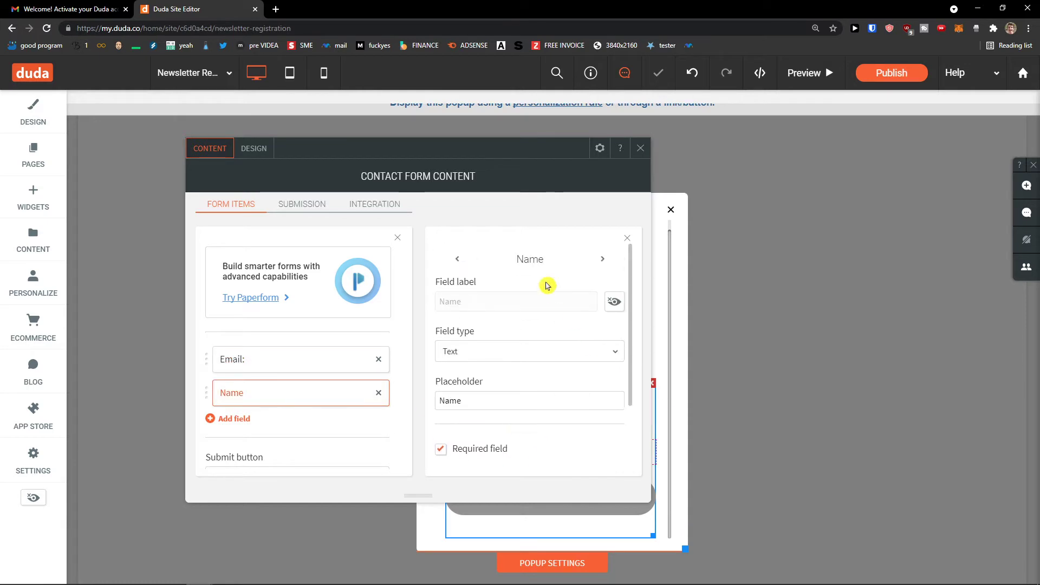
{"action": "left_click", "coordinate": [640, 150]}
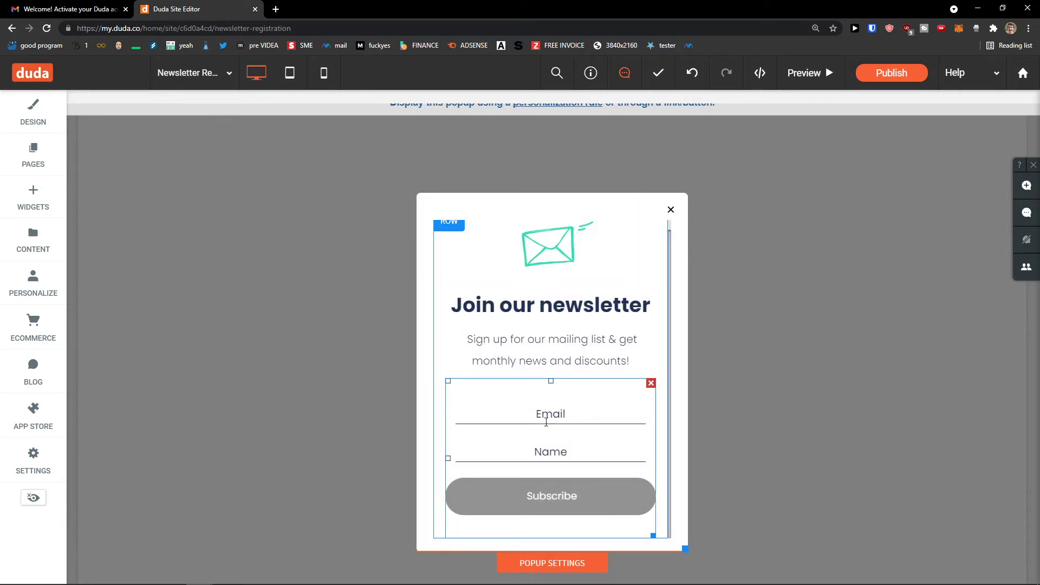
Look through the contact form's submission recipients, submission actions and third-party integrations, and return to its form items
{"action": "left_click", "coordinate": [555, 474]}
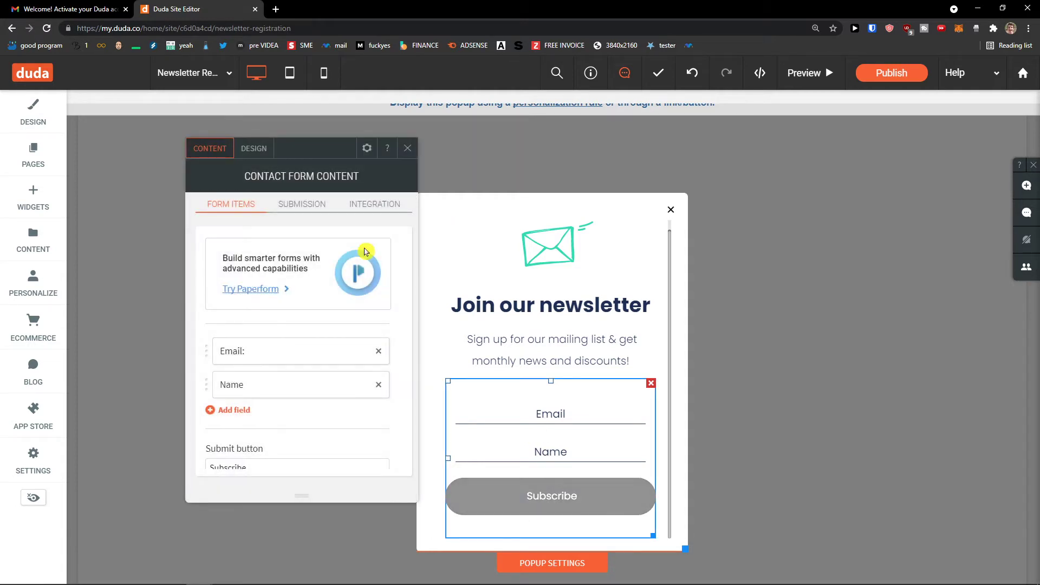
{"action": "left_click", "coordinate": [305, 208]}
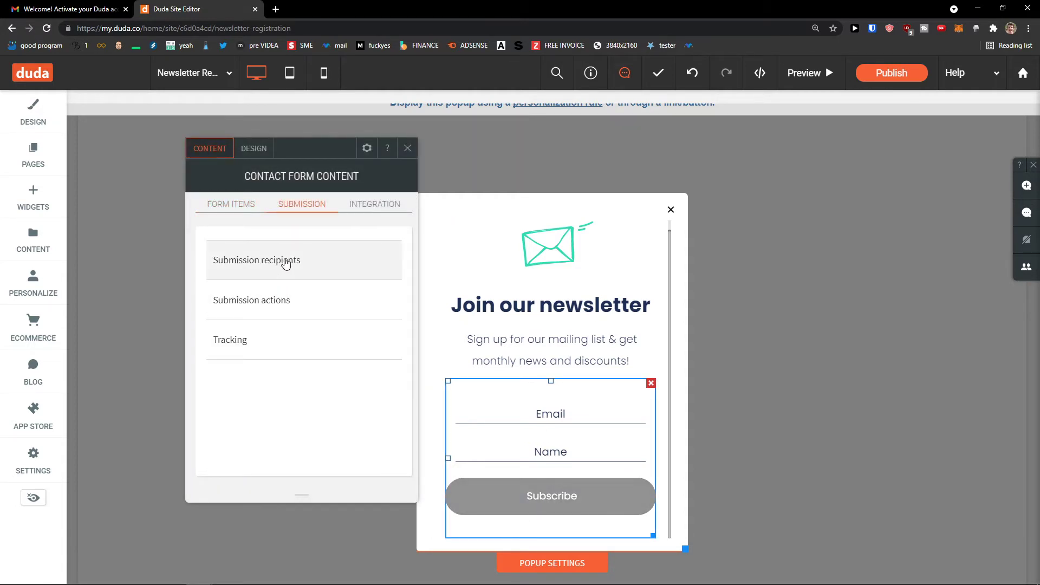
{"action": "left_click", "coordinate": [287, 265]}
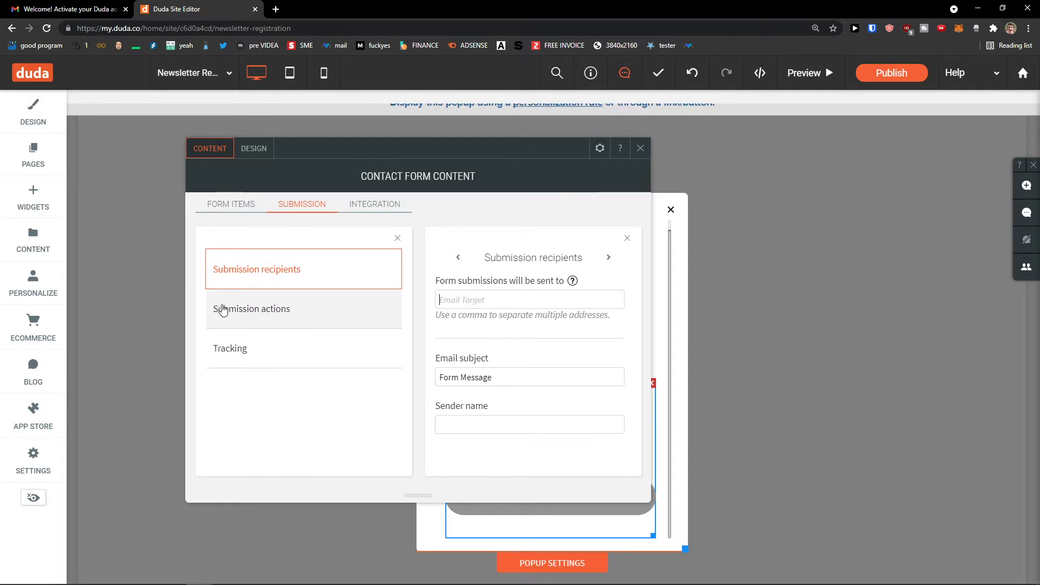
{"action": "left_click", "coordinate": [273, 313]}
{"action": "scroll", "coordinate": [506, 353], "scroll_direction": "down", "scroll_amount": 1}
{"action": "scroll", "coordinate": [512, 355], "scroll_direction": "up", "scroll_amount": 1}
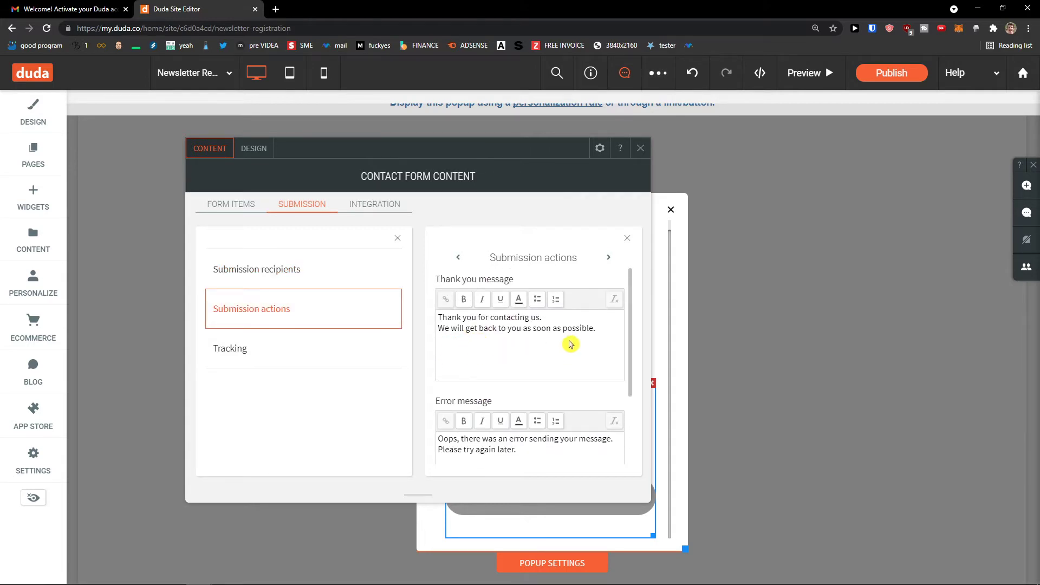
{"action": "left_click", "coordinate": [383, 206]}
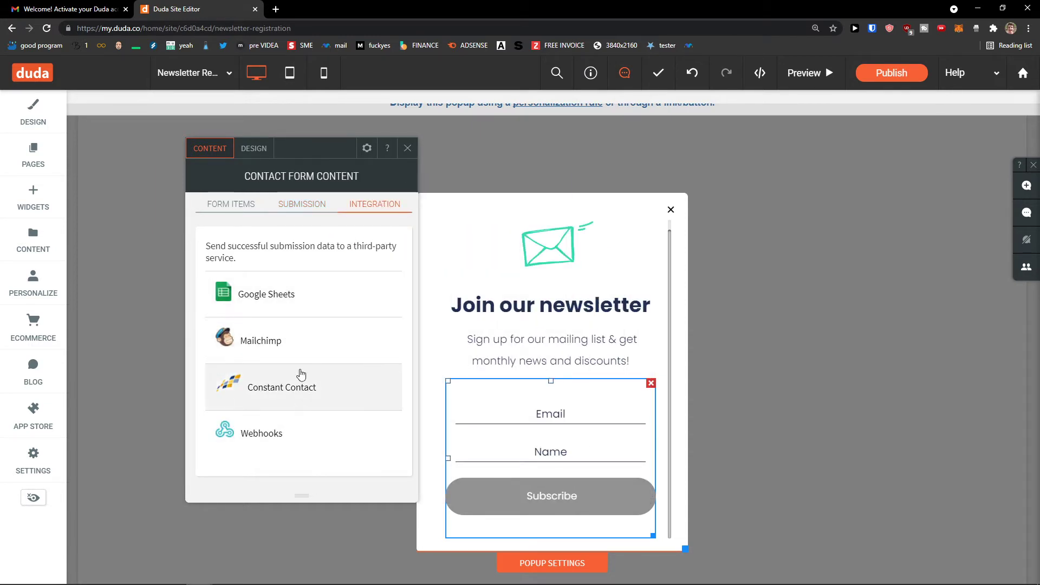
{"action": "left_click", "coordinate": [242, 205]}
{"action": "scroll", "coordinate": [291, 277], "scroll_direction": "down", "scroll_amount": 3}
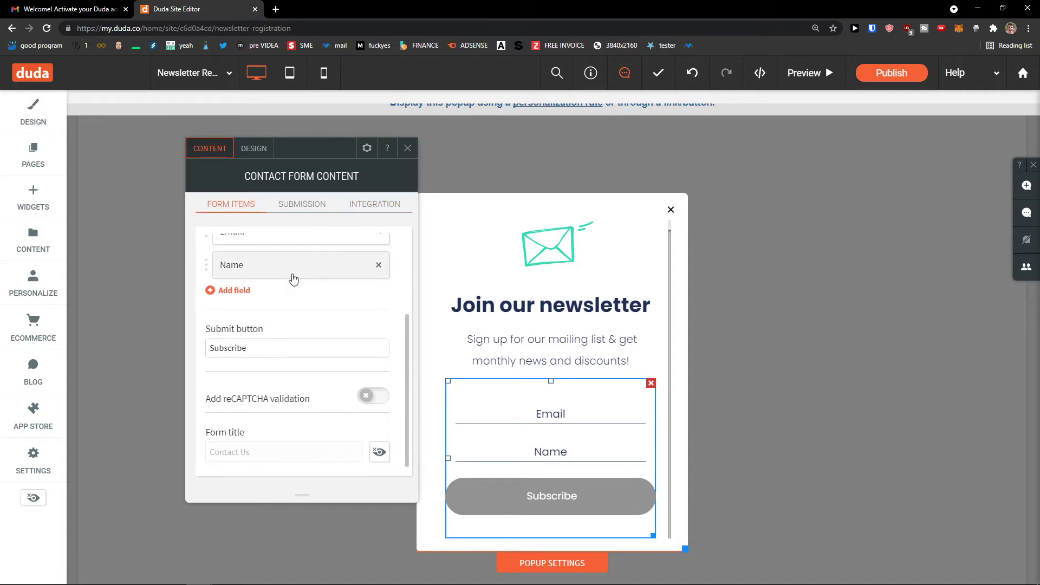
{"action": "scroll", "coordinate": [277, 358], "scroll_direction": "up", "scroll_amount": 3}
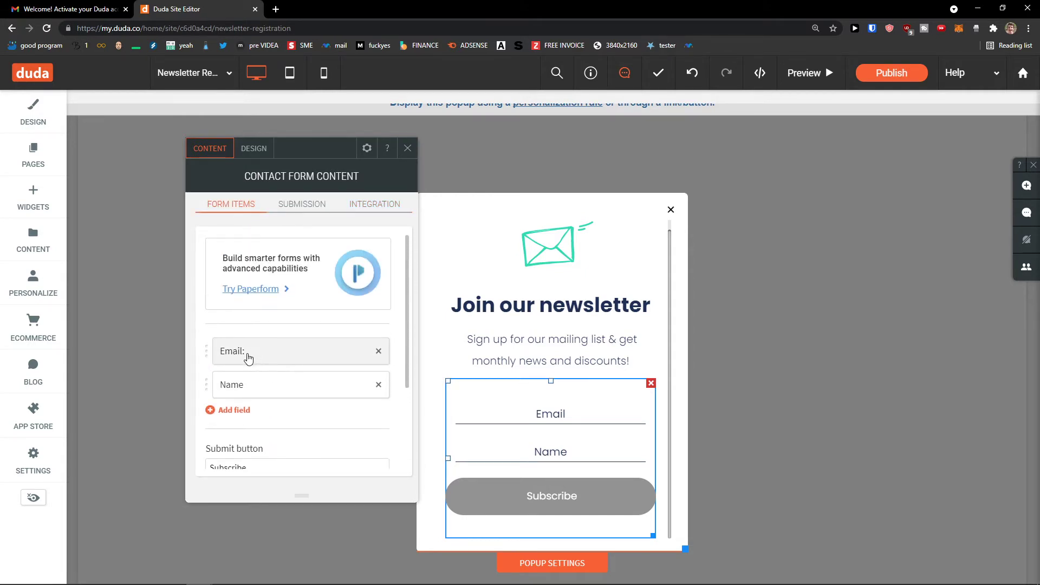
Examine the contact form's layout design choices and close the layout selection without choosing another one
{"action": "left_click", "coordinate": [254, 148]}
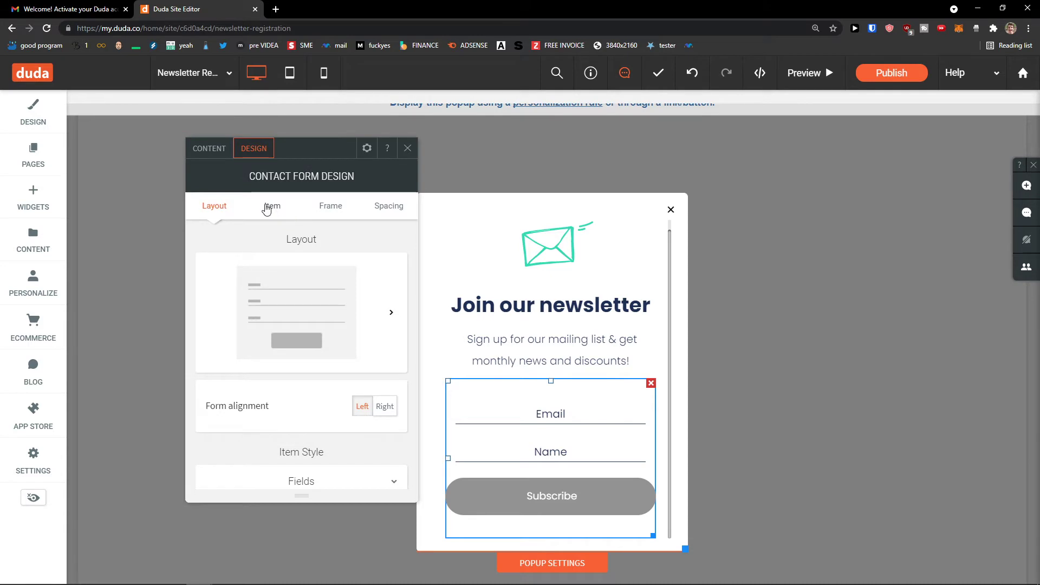
{"action": "scroll", "coordinate": [284, 271], "scroll_direction": "down", "scroll_amount": 3}
{"action": "scroll", "coordinate": [276, 269], "scroll_direction": "up", "scroll_amount": 3}
{"action": "left_click", "coordinate": [392, 314]}
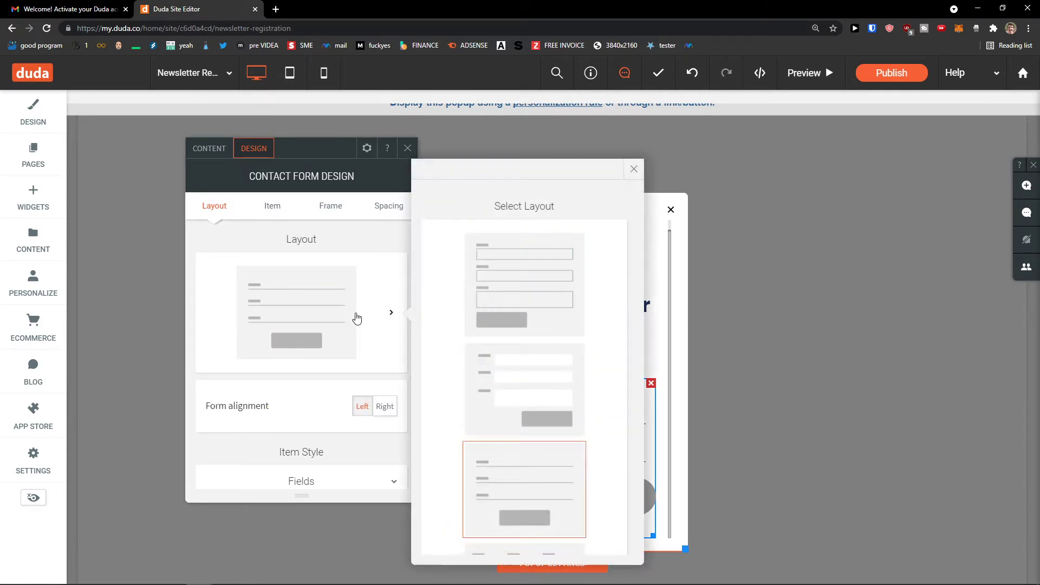
{"action": "left_click", "coordinate": [371, 375]}
Look through the contact form's item style and frame style design options, including the button and frame settings
{"action": "scroll", "coordinate": [287, 350], "scroll_direction": "down", "scroll_amount": 3}
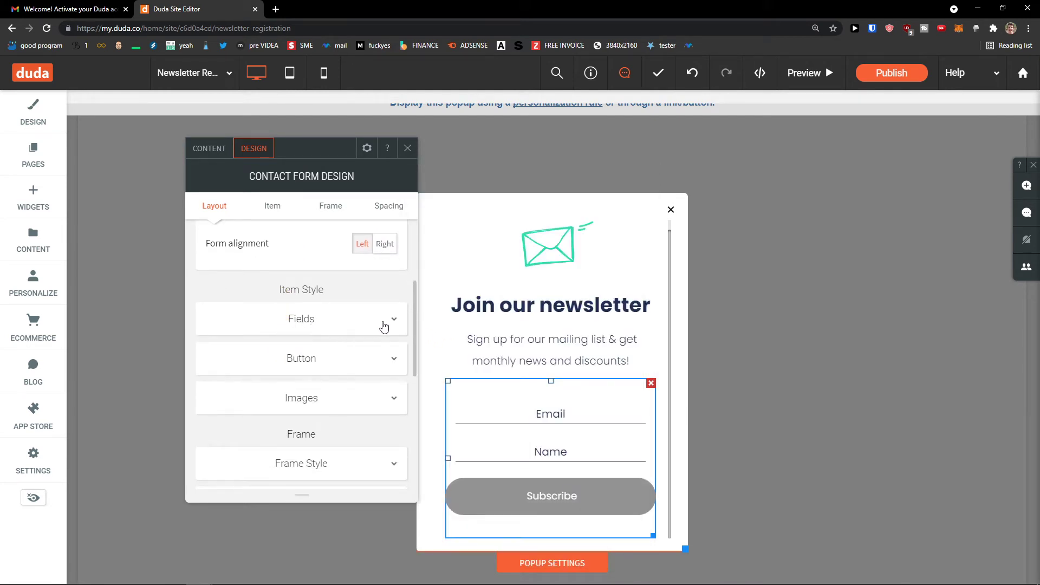
{"action": "scroll", "coordinate": [338, 357], "scroll_direction": "down", "scroll_amount": 2}
{"action": "left_click", "coordinate": [343, 352]}
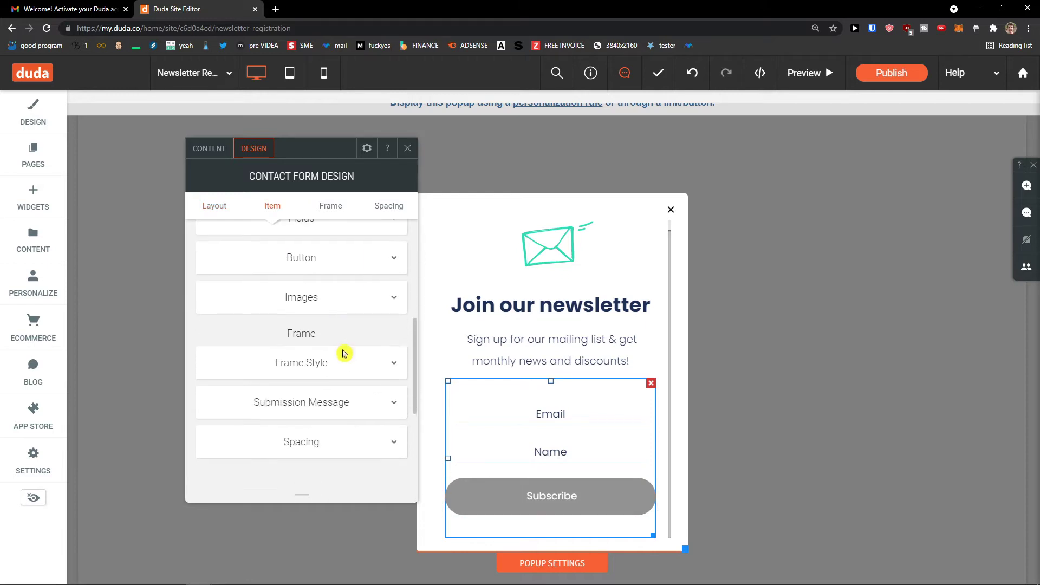
{"action": "scroll", "coordinate": [343, 352], "scroll_direction": "down", "scroll_amount": 1}
{"action": "left_click", "coordinate": [367, 301]}
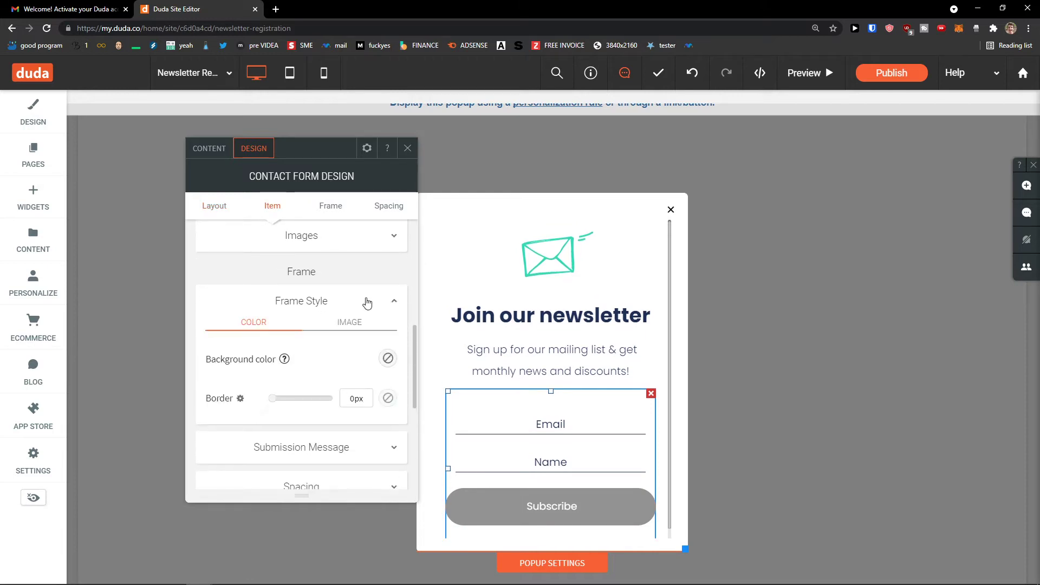
{"action": "left_click", "coordinate": [376, 302]}
{"action": "scroll", "coordinate": [371, 302], "scroll_direction": "up", "scroll_amount": 3}
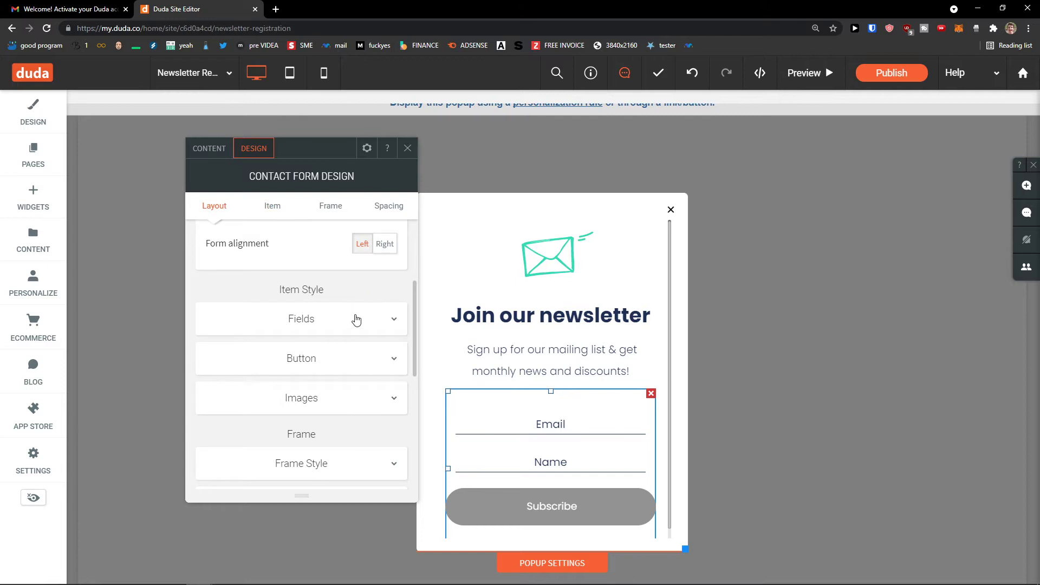
{"action": "left_click", "coordinate": [373, 322]}
{"action": "left_click", "coordinate": [369, 320]}
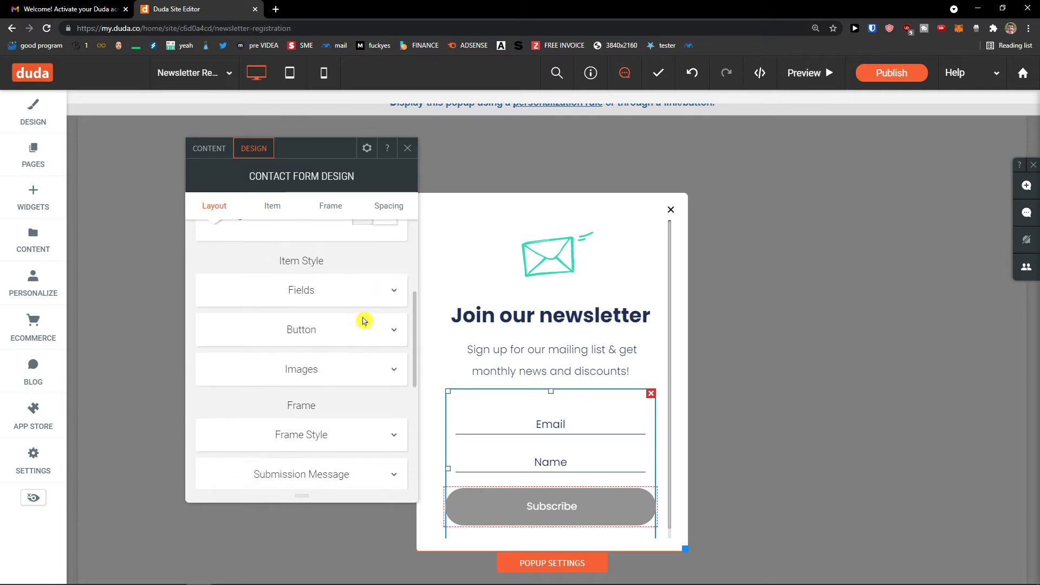
{"action": "left_click", "coordinate": [356, 313]}
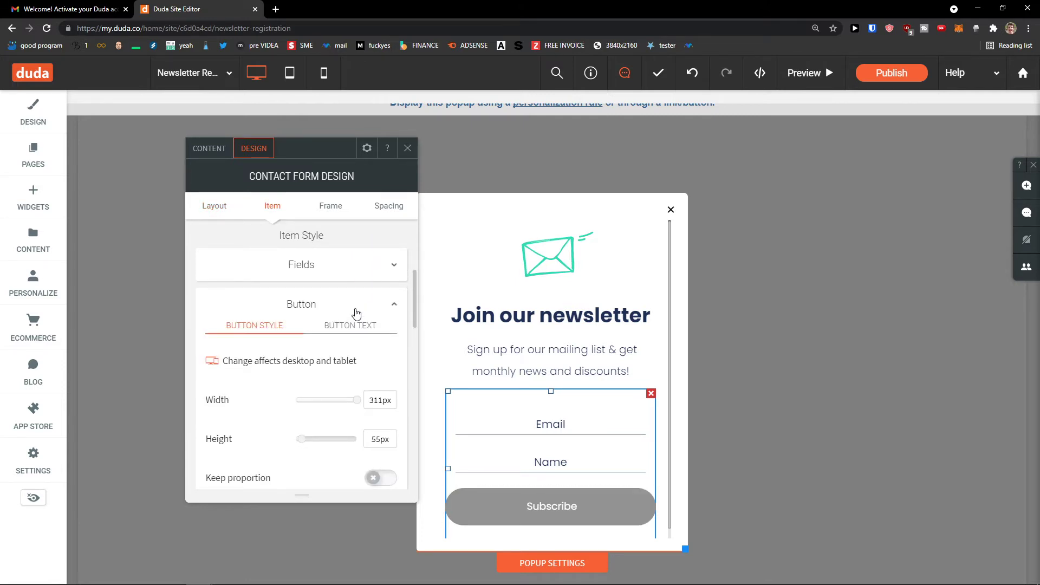
{"action": "left_click", "coordinate": [356, 313]}
{"action": "scroll", "coordinate": [356, 311], "scroll_direction": "up", "scroll_amount": 4}
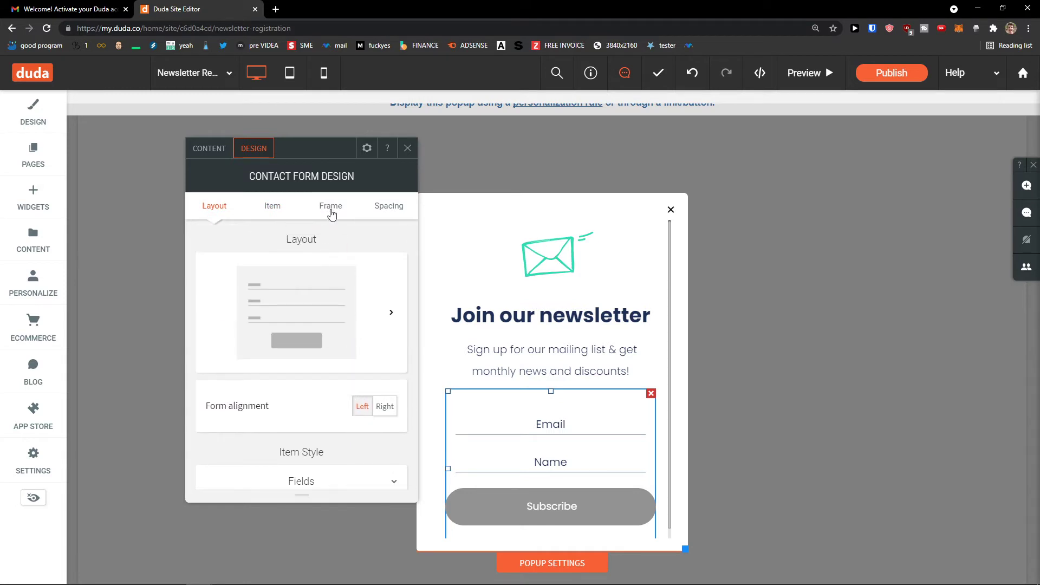
Close the contact form design settings, preview the newsletter popup, and return to the editor
{"action": "left_click", "coordinate": [409, 152]}
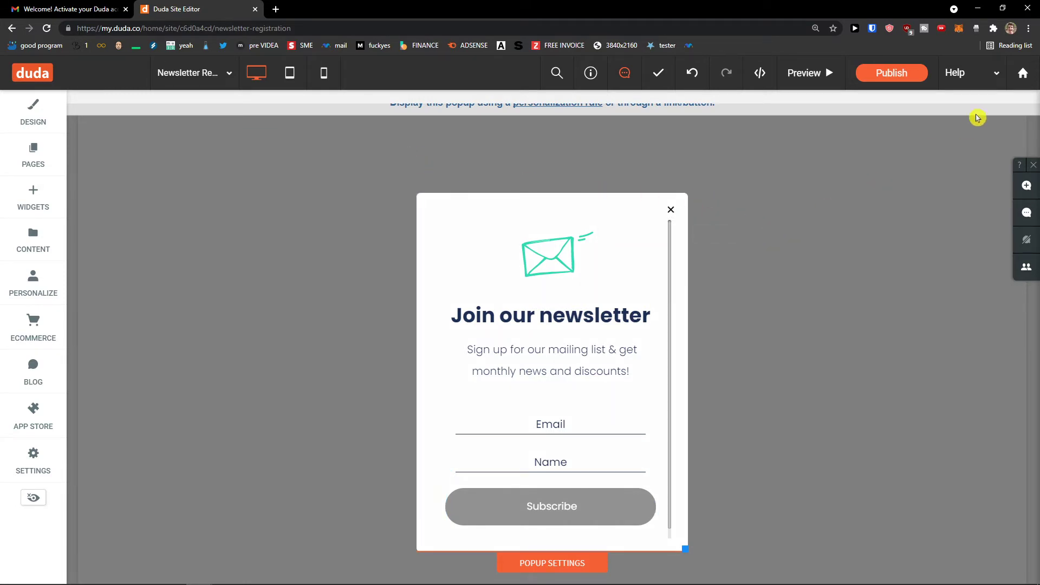
{"action": "left_click", "coordinate": [807, 73]}
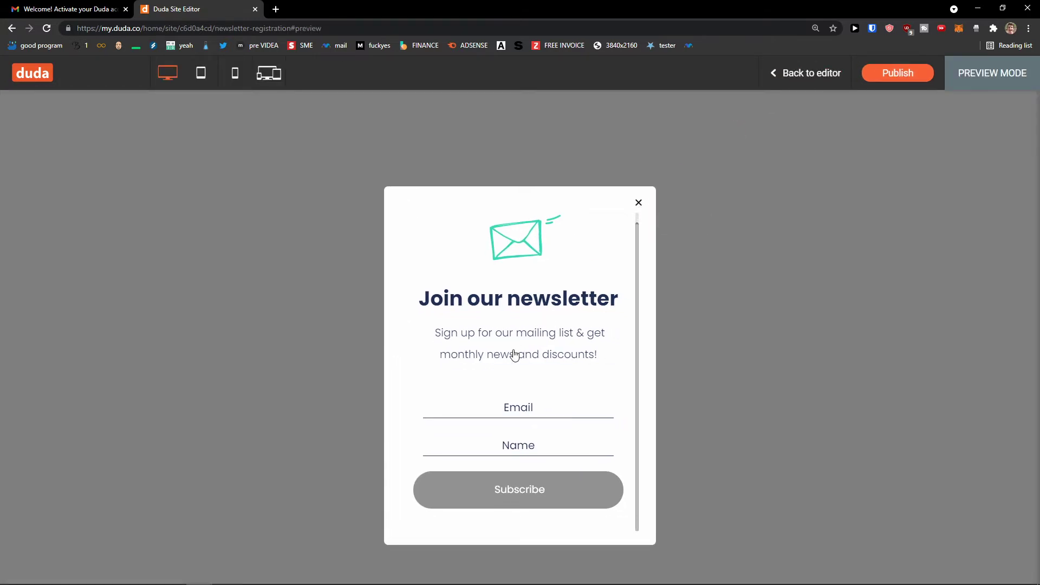
{"action": "left_click", "coordinate": [792, 75]}
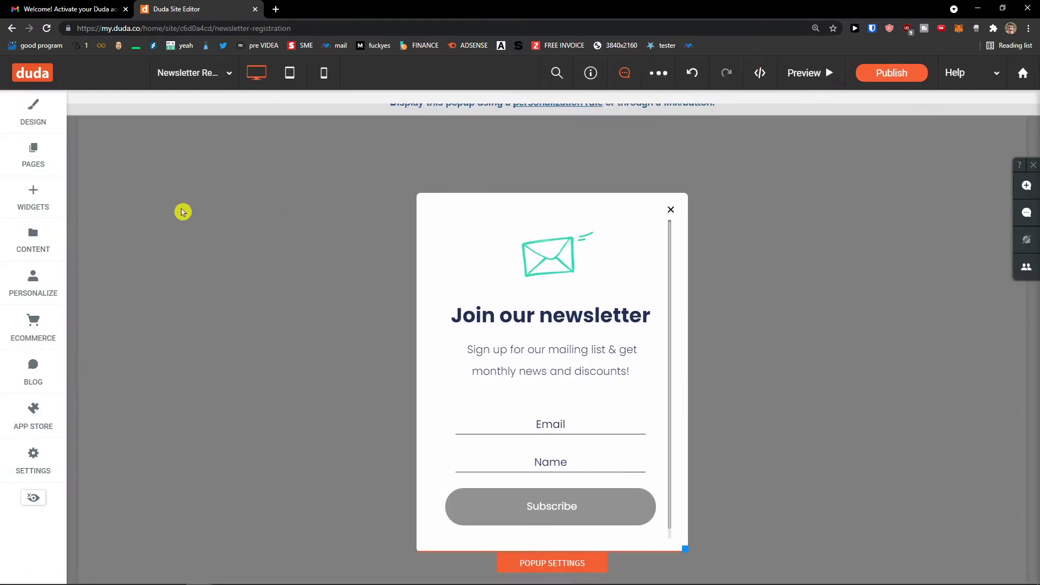
Delete the Newsletter Registration popup from the site, confirm the deletion, and close the pages and popups list
{"action": "left_click", "coordinate": [34, 156]}
{"action": "left_click", "coordinate": [35, 200]}
{"action": "left_click", "coordinate": [46, 166]}
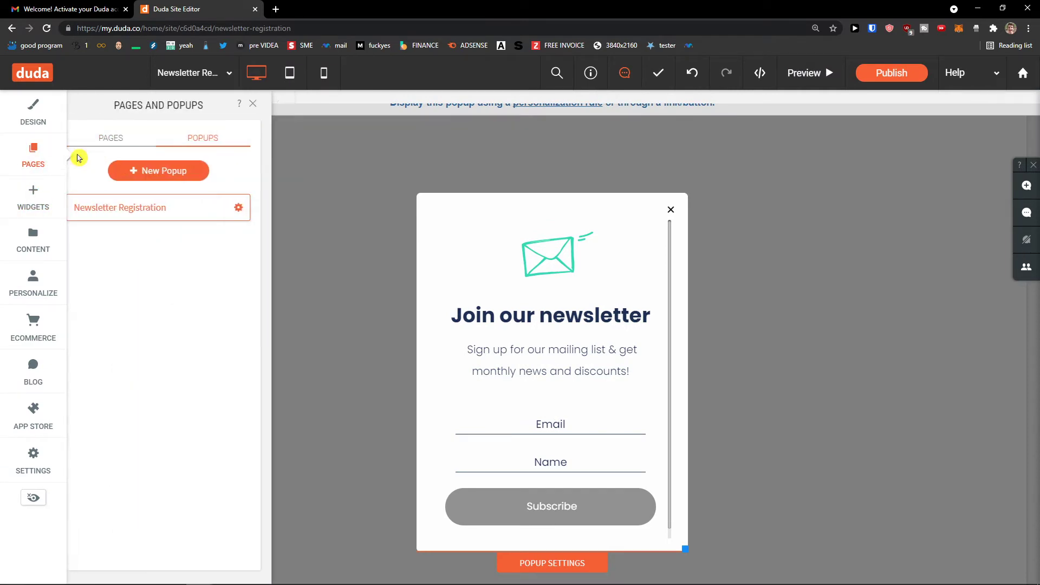
{"action": "left_click", "coordinate": [110, 133]}
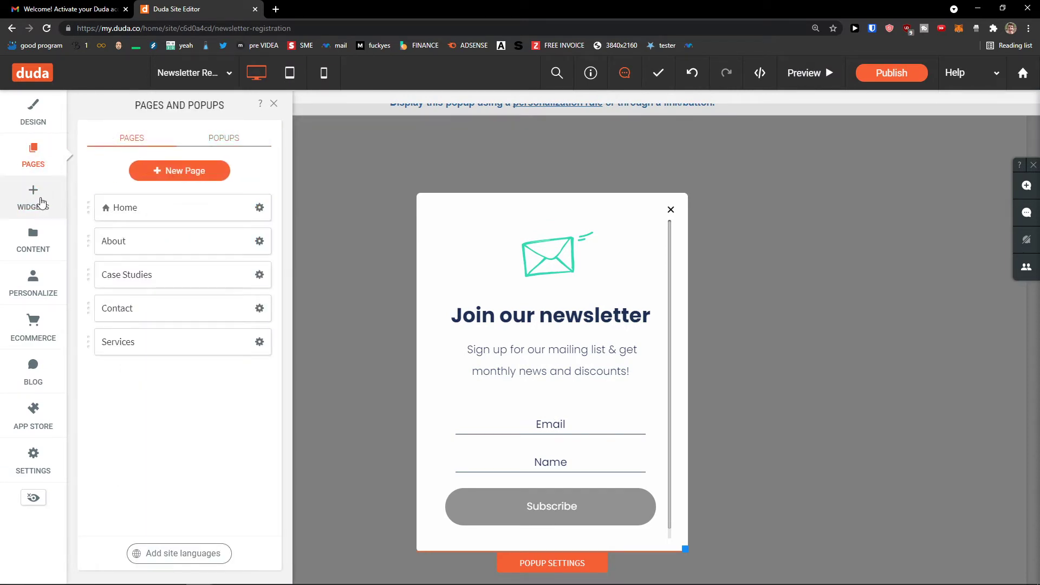
{"action": "left_click", "coordinate": [39, 199]}
{"action": "left_click", "coordinate": [32, 157]}
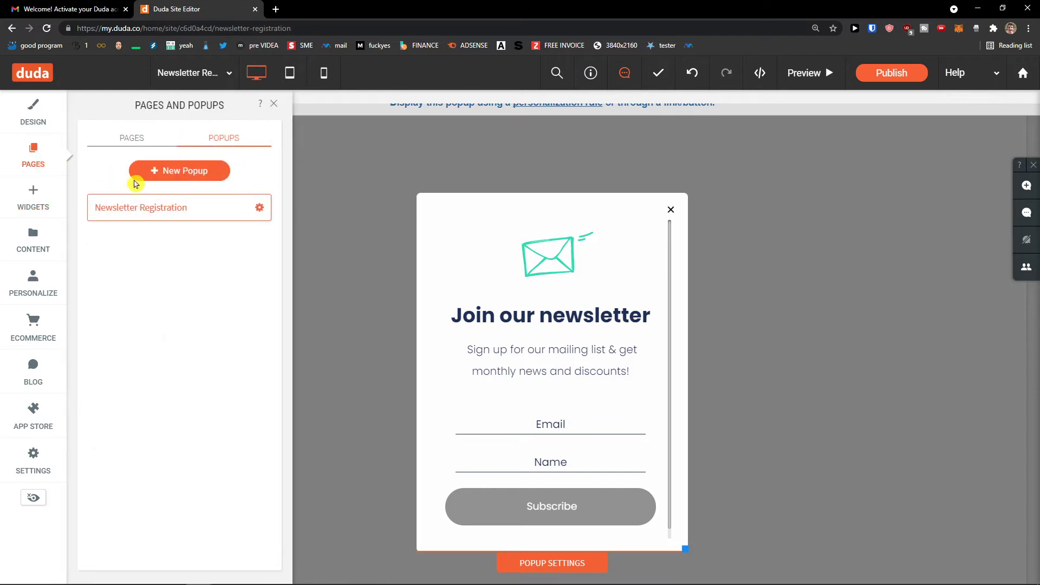
{"action": "left_click", "coordinate": [259, 207]}
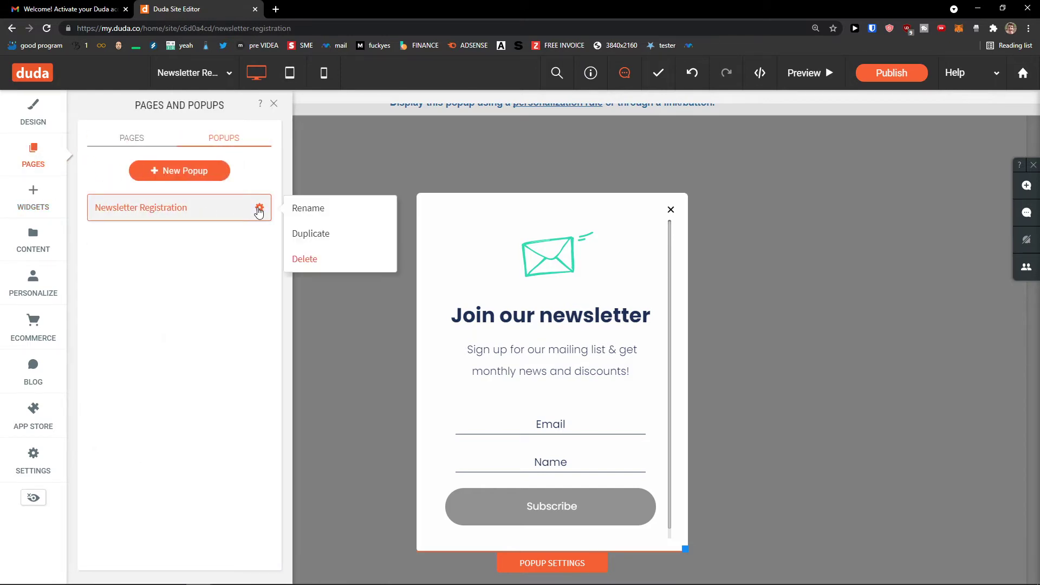
{"action": "left_click", "coordinate": [305, 258]}
{"action": "left_click", "coordinate": [561, 359]}
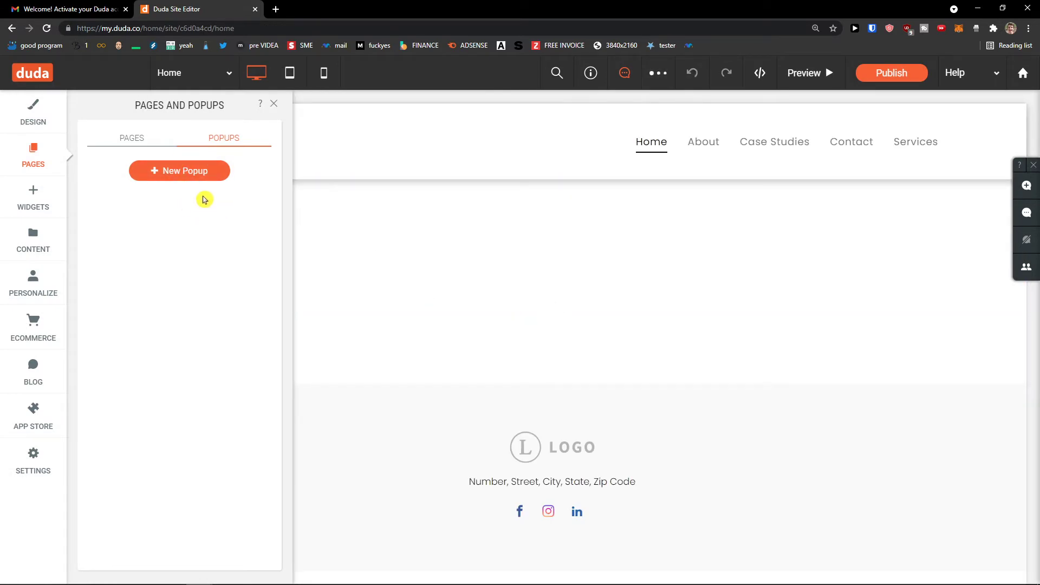
{"action": "left_click", "coordinate": [276, 104]}
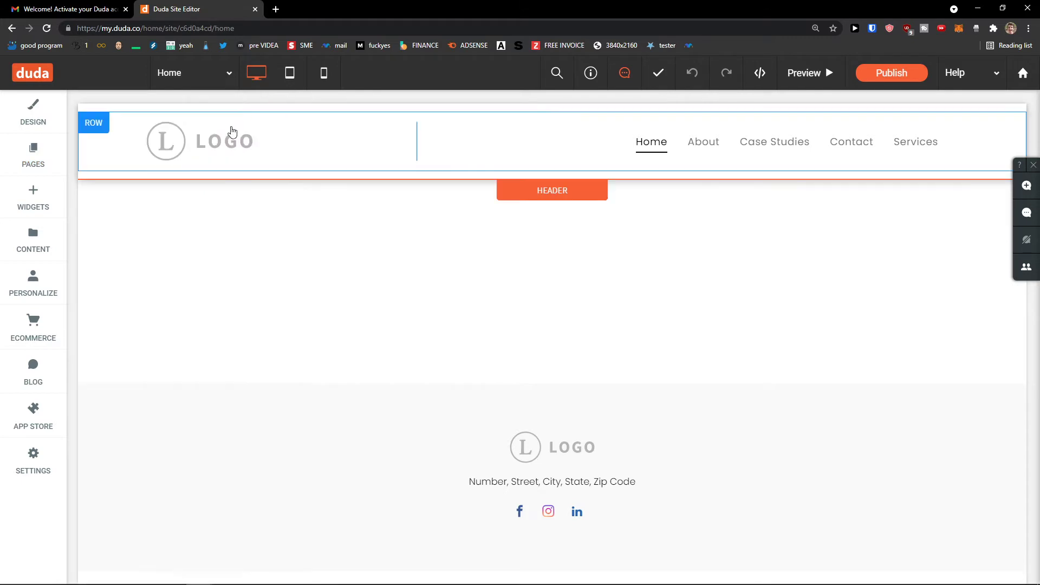
Look at the available widgets and the design settings of the empty row on the Home page, and close them
{"action": "left_click", "coordinate": [44, 207]}
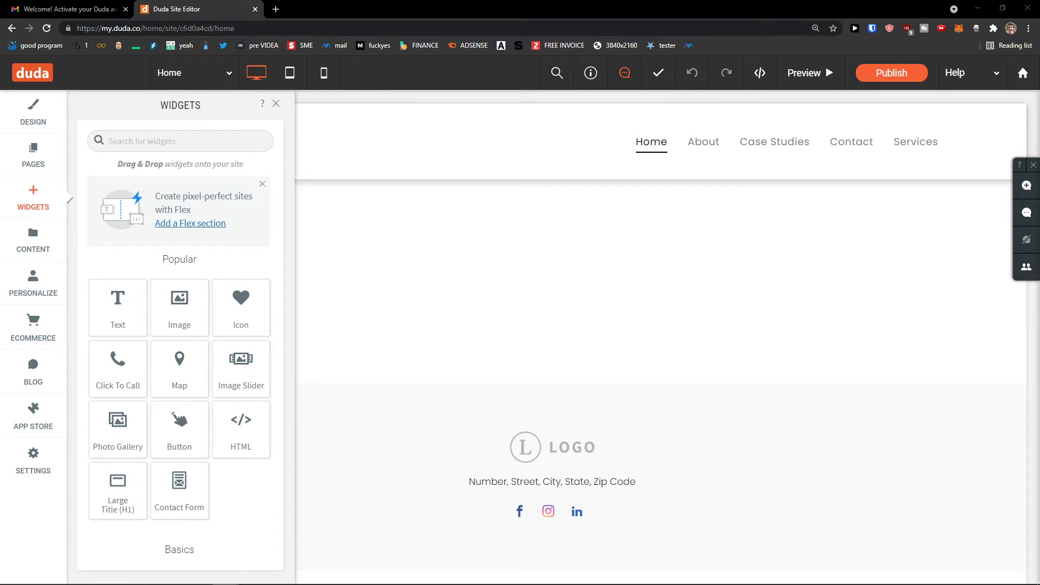
{"action": "left_click", "coordinate": [479, 289]}
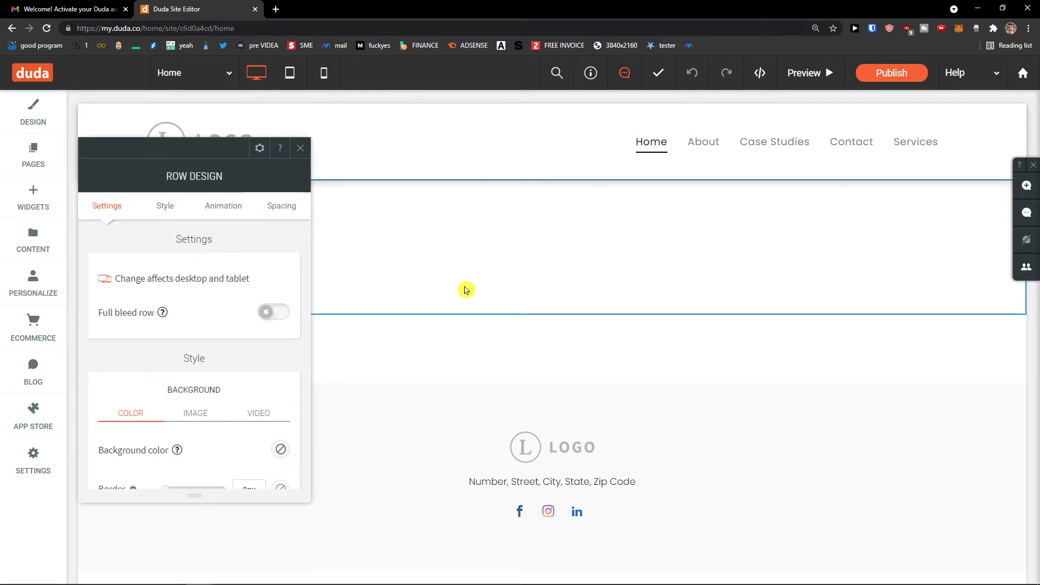
{"action": "left_click", "coordinate": [299, 148]}
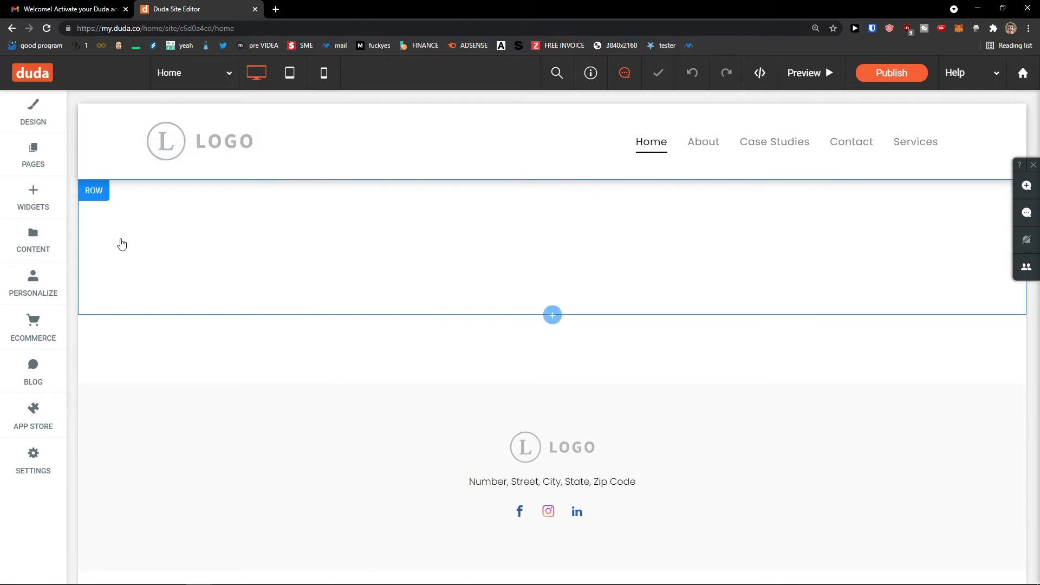
Start adding a section below the Home page's empty row and dismiss the Flex section introduction
{"action": "left_click", "coordinate": [590, 342]}
{"action": "mouse_move", "coordinate": [552, 311]}
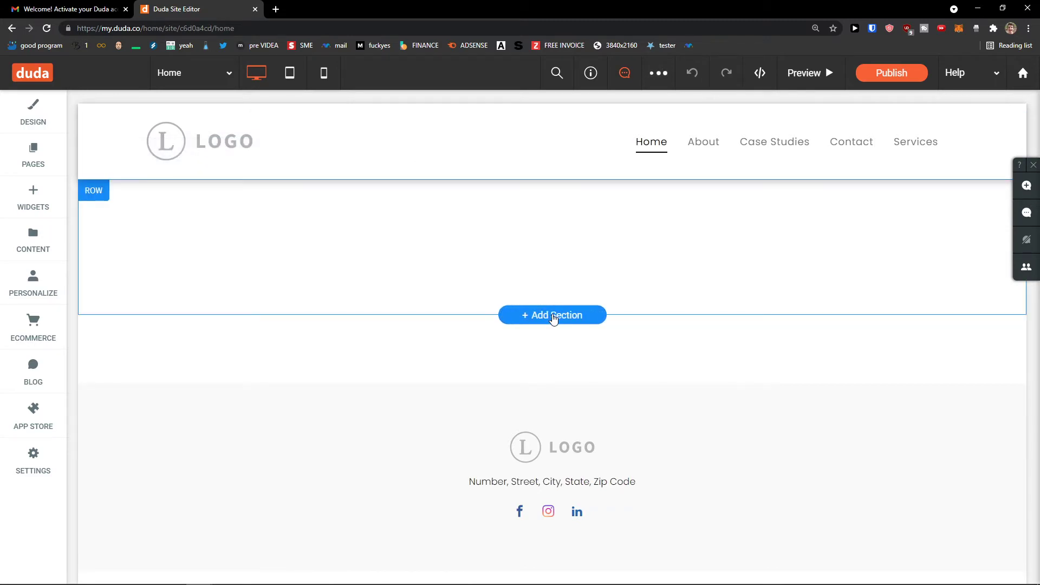
{"action": "left_click", "coordinate": [554, 316]}
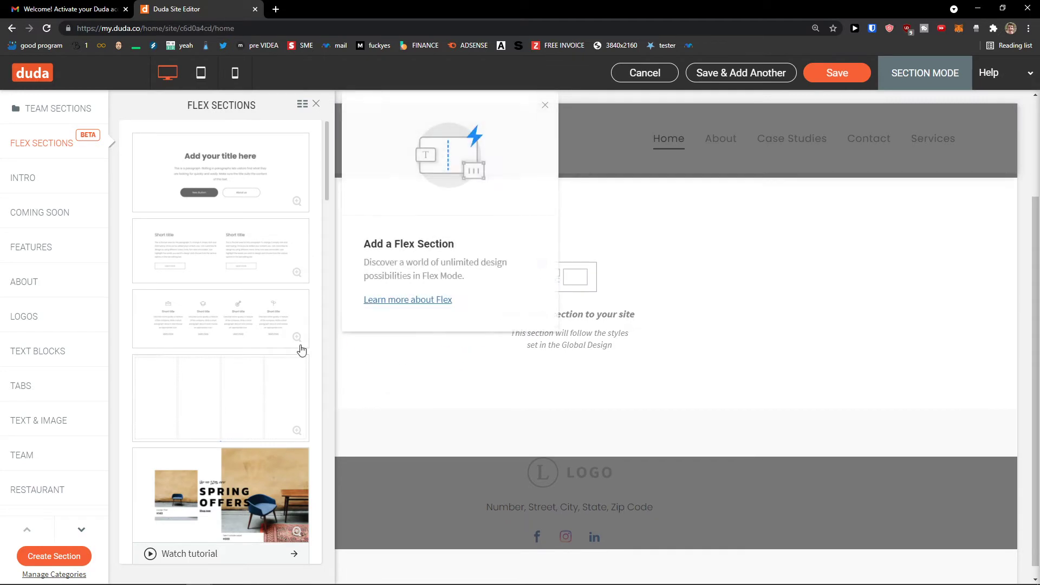
{"action": "left_click", "coordinate": [544, 105]}
Browse the available Flex section templates
{"action": "scroll", "coordinate": [168, 283], "scroll_direction": "down", "scroll_amount": 2}
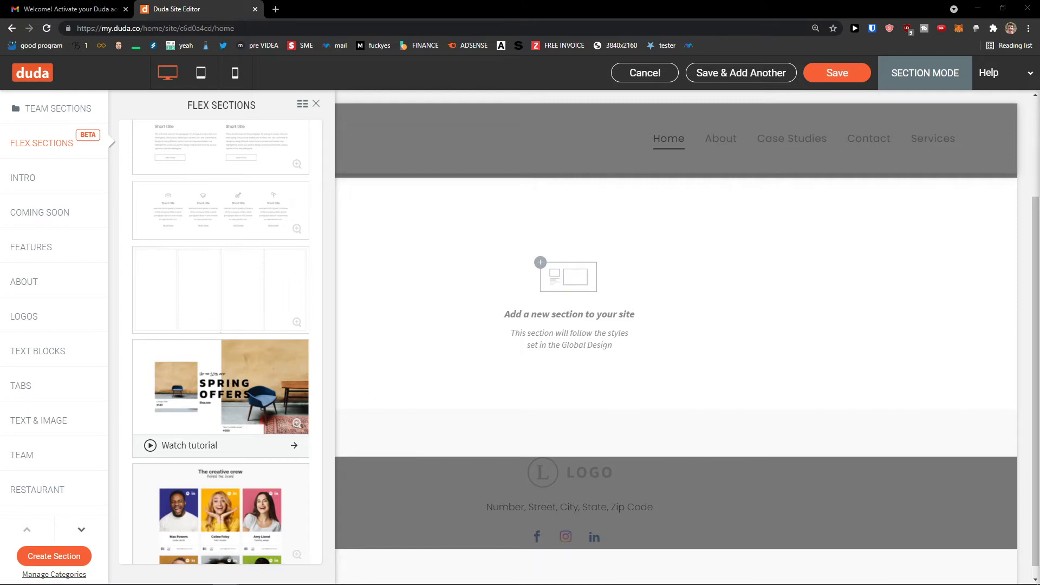
{"action": "scroll", "coordinate": [181, 414], "scroll_direction": "down", "scroll_amount": 2}
{"action": "scroll", "coordinate": [192, 379], "scroll_direction": "up", "scroll_amount": 4}
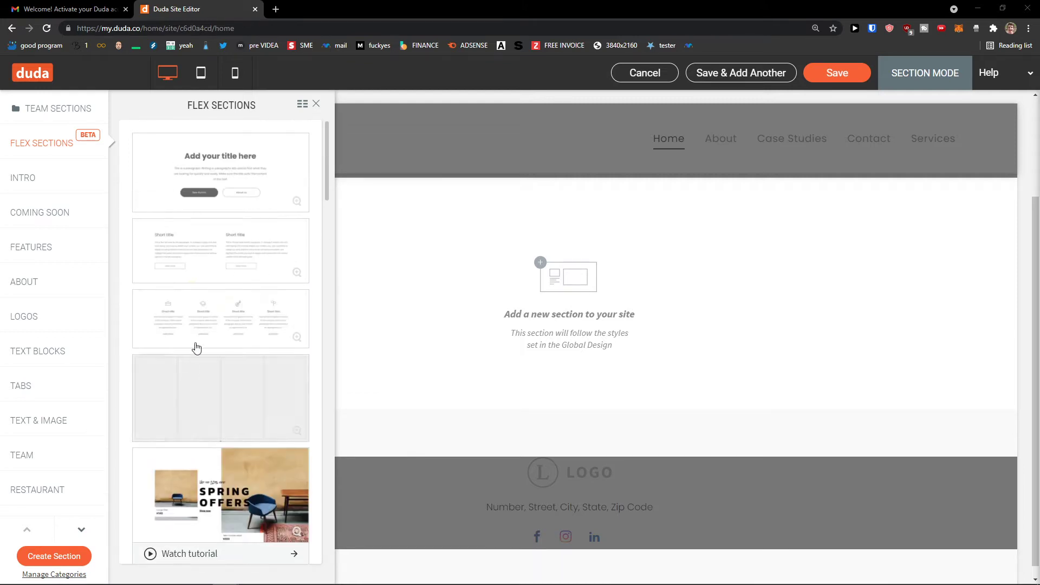
{"action": "scroll", "coordinate": [176, 295], "scroll_direction": "down", "scroll_amount": 4}
{"action": "scroll", "coordinate": [171, 303], "scroll_direction": "down", "scroll_amount": 6}
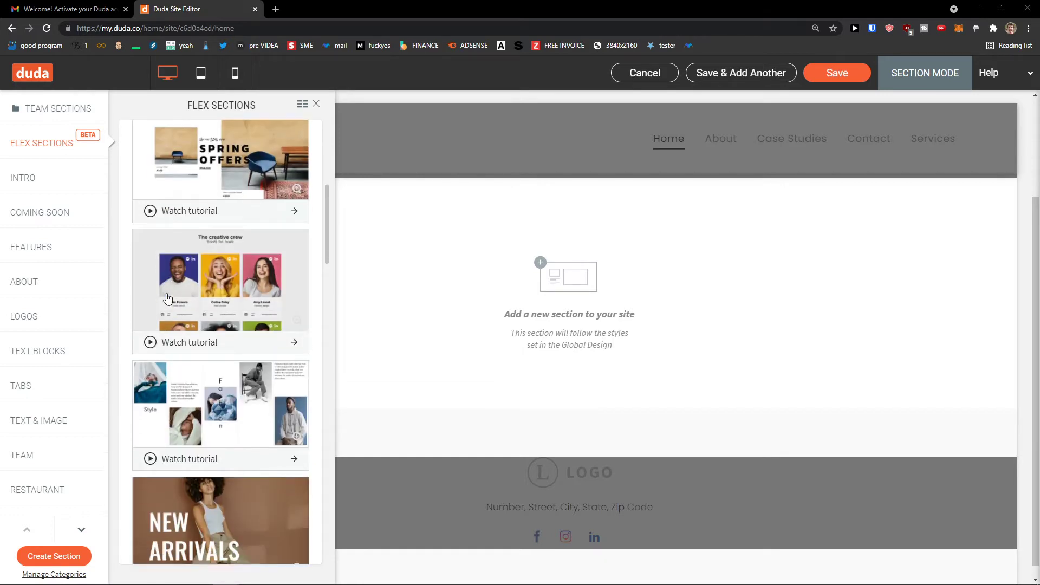
{"action": "scroll", "coordinate": [168, 295], "scroll_direction": "up", "scroll_amount": 10}
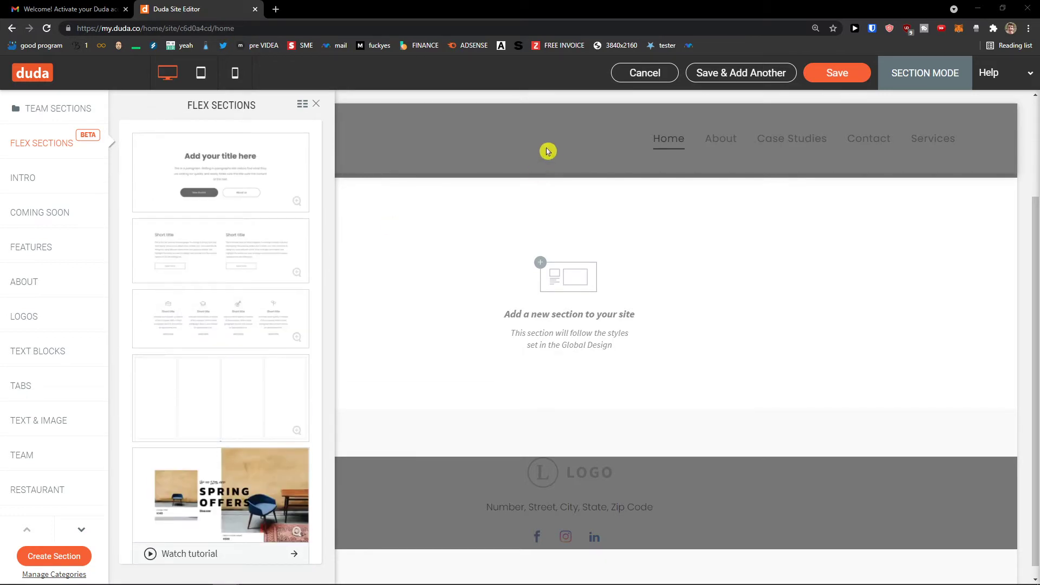
{"action": "scroll", "coordinate": [547, 153], "scroll_direction": "up", "scroll_amount": 3}
{"action": "left_click", "coordinate": [467, 237]}
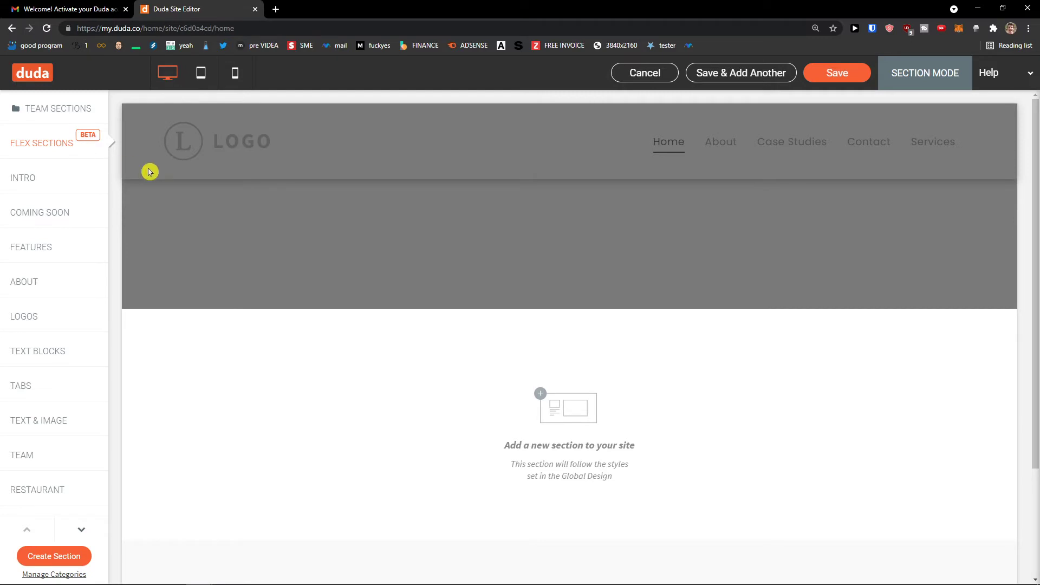
{"action": "scroll", "coordinate": [650, 369], "scroll_direction": "down", "scroll_amount": 3}
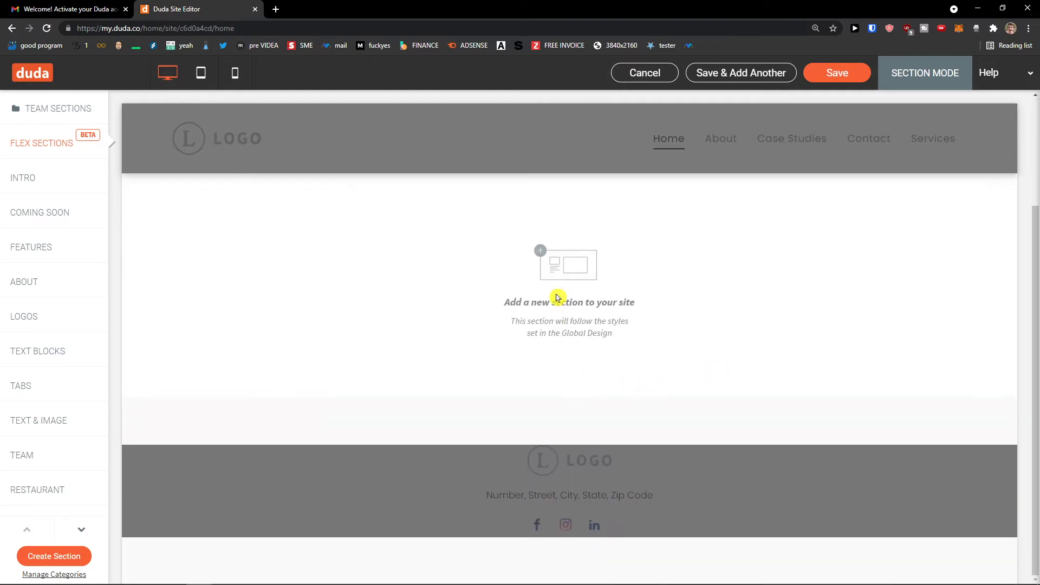
{"action": "scroll", "coordinate": [537, 343], "scroll_direction": "up", "scroll_amount": 3}
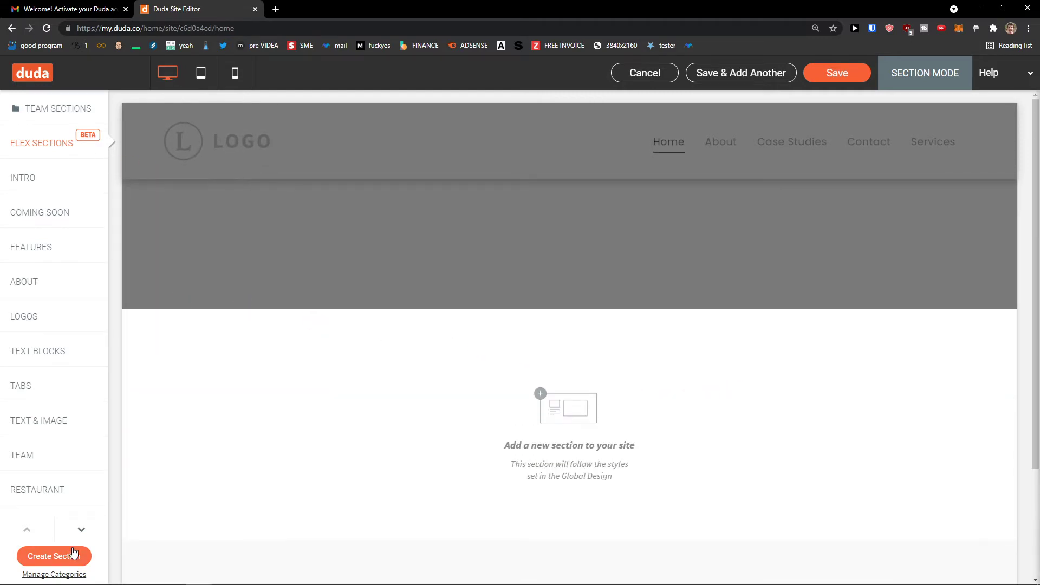
{"action": "left_click", "coordinate": [73, 556]}
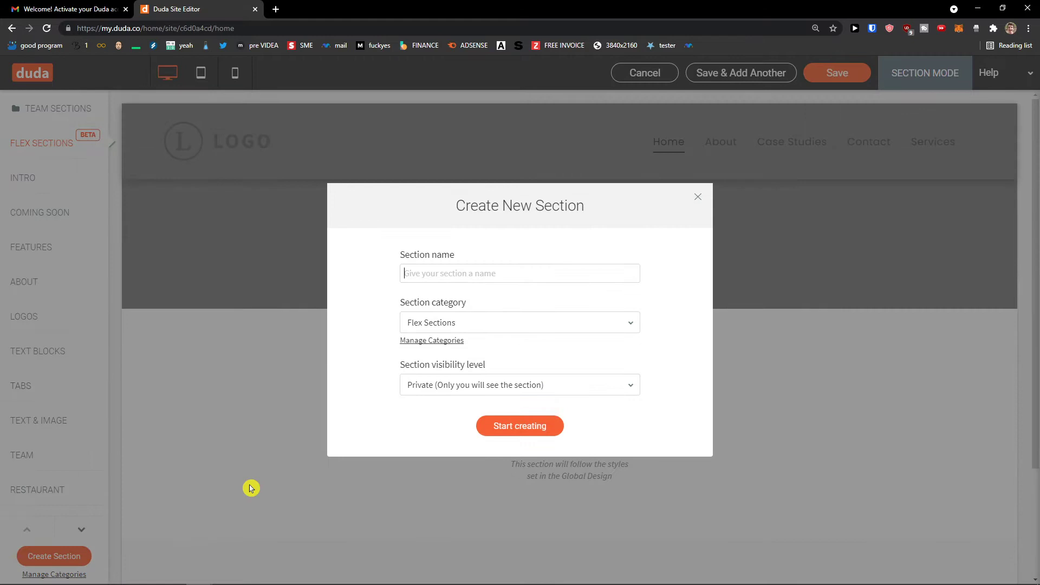
{"action": "left_click", "coordinate": [701, 200]}
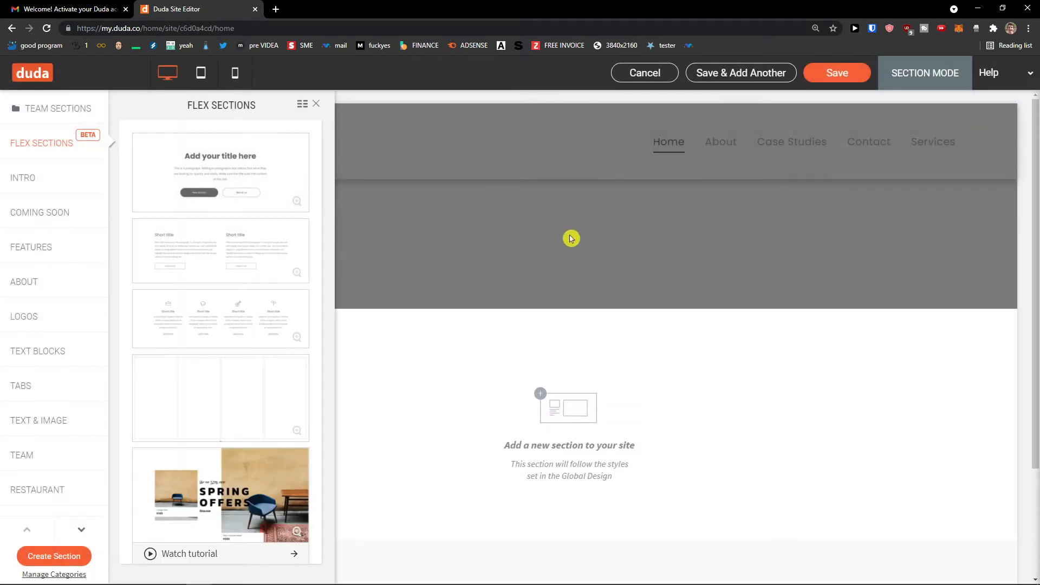
Add the Flex section with a centered title, paragraph and two buttons to the Home page and save it
{"action": "left_click", "coordinate": [231, 158]}
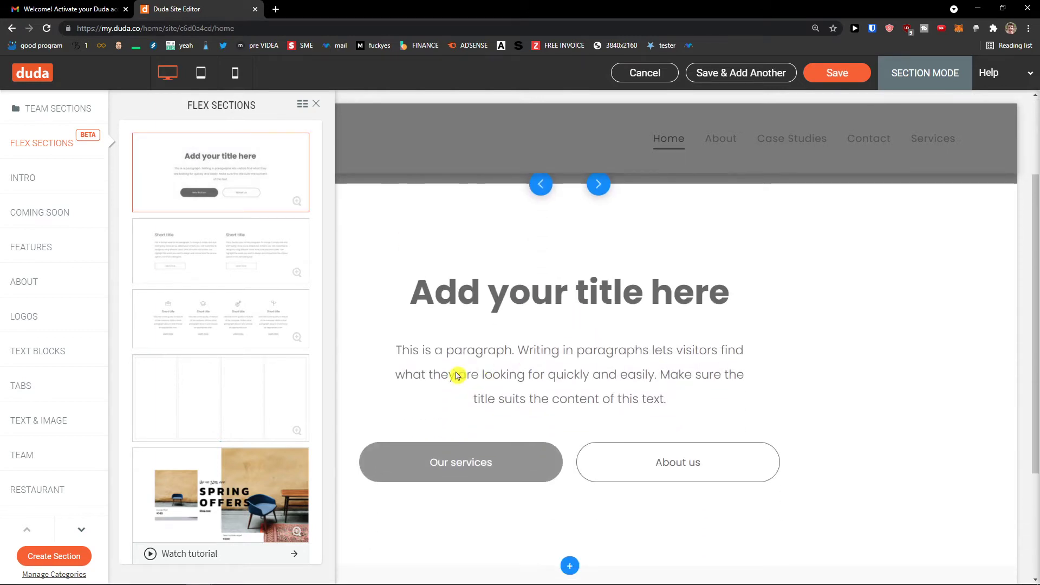
{"action": "scroll", "coordinate": [286, 374], "scroll_direction": "down", "scroll_amount": 2}
{"action": "scroll", "coordinate": [285, 372], "scroll_direction": "down", "scroll_amount": 2}
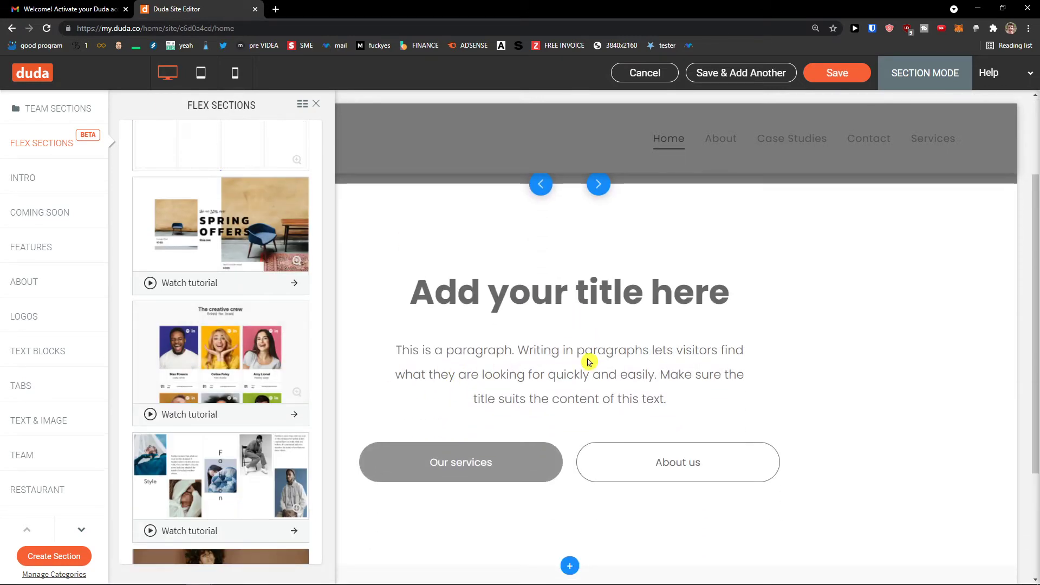
{"action": "left_click", "coordinate": [829, 76]}
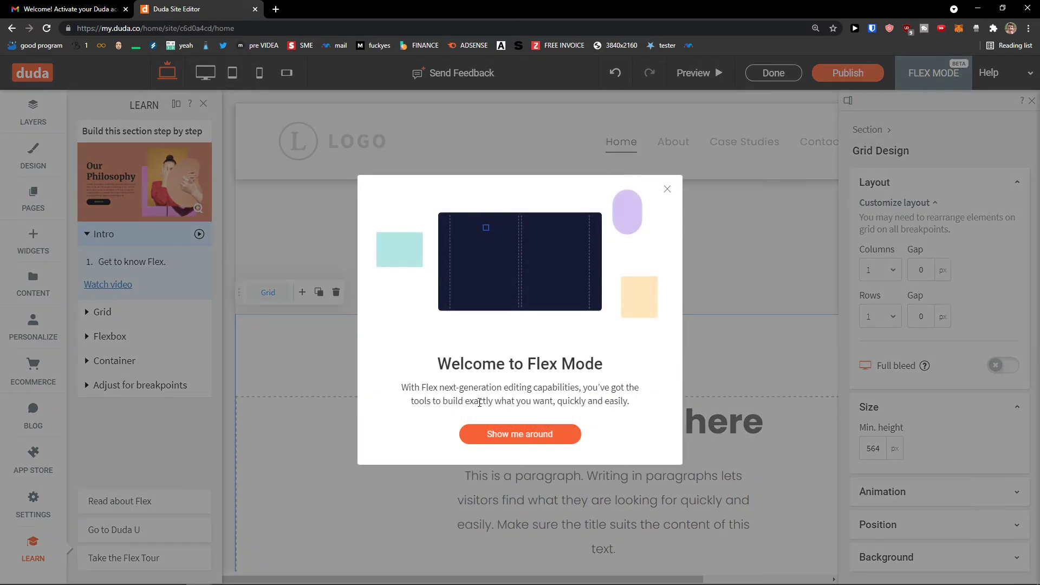
Dismiss the Flex Mode welcome message and close the Learn guide
{"action": "left_click", "coordinate": [667, 191]}
{"action": "scroll", "coordinate": [439, 349], "scroll_direction": "down", "scroll_amount": 5}
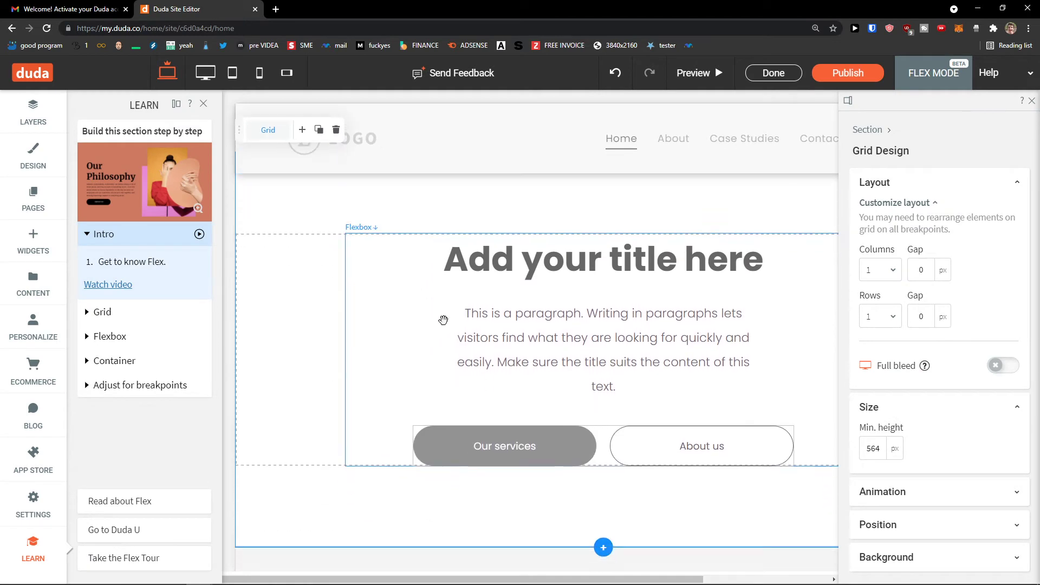
{"action": "scroll", "coordinate": [508, 410], "scroll_direction": "up", "scroll_amount": 4}
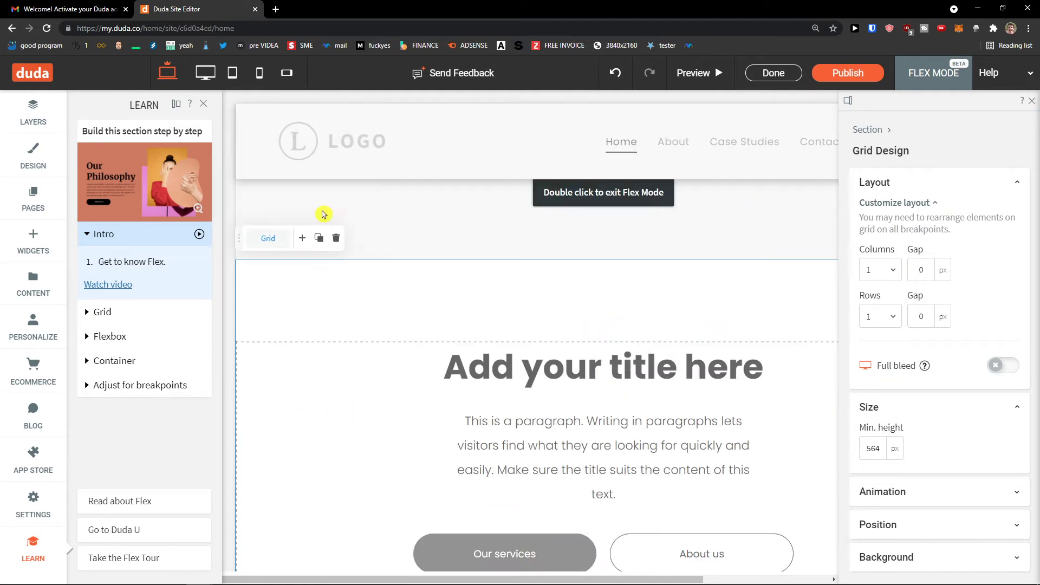
{"action": "left_click", "coordinate": [204, 105]}
{"action": "scroll", "coordinate": [351, 251], "scroll_direction": "up", "scroll_amount": 1}
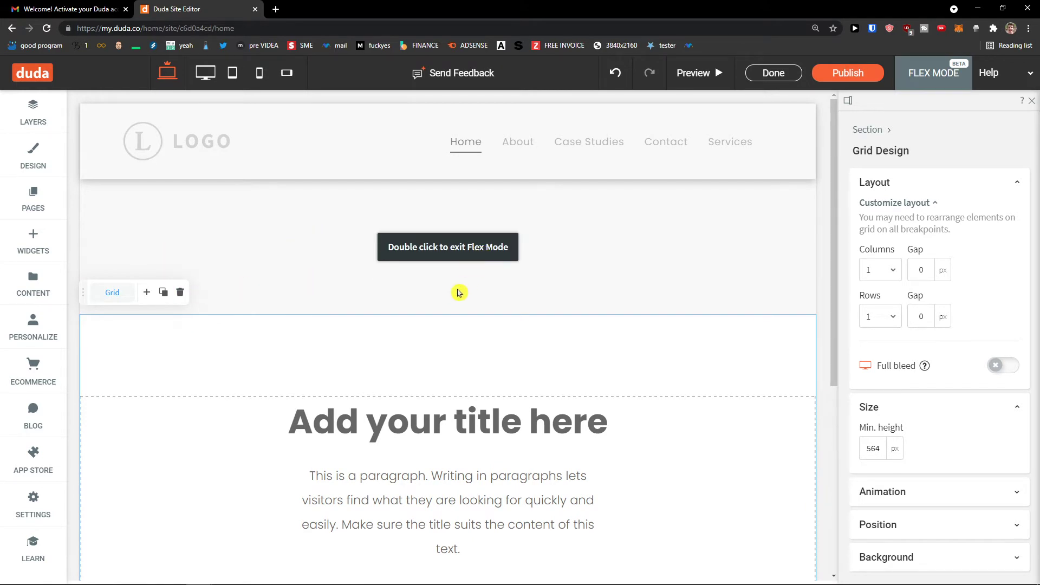
Leave Flex Mode, then open and close the design settings of the Home page's empty row
{"action": "scroll", "coordinate": [462, 287], "scroll_direction": "down", "scroll_amount": 6}
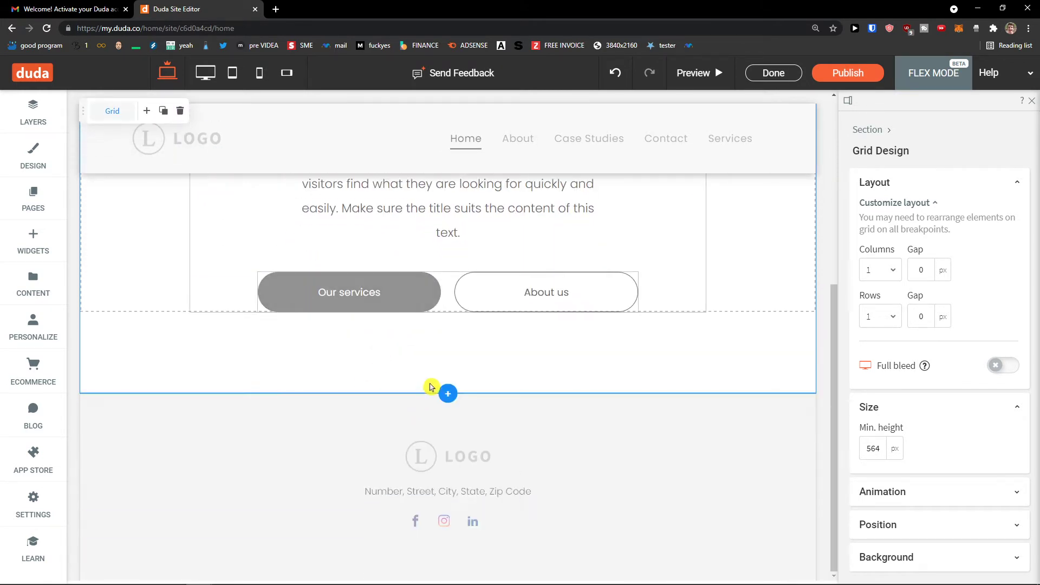
{"action": "scroll", "coordinate": [430, 386], "scroll_direction": "up", "scroll_amount": 5}
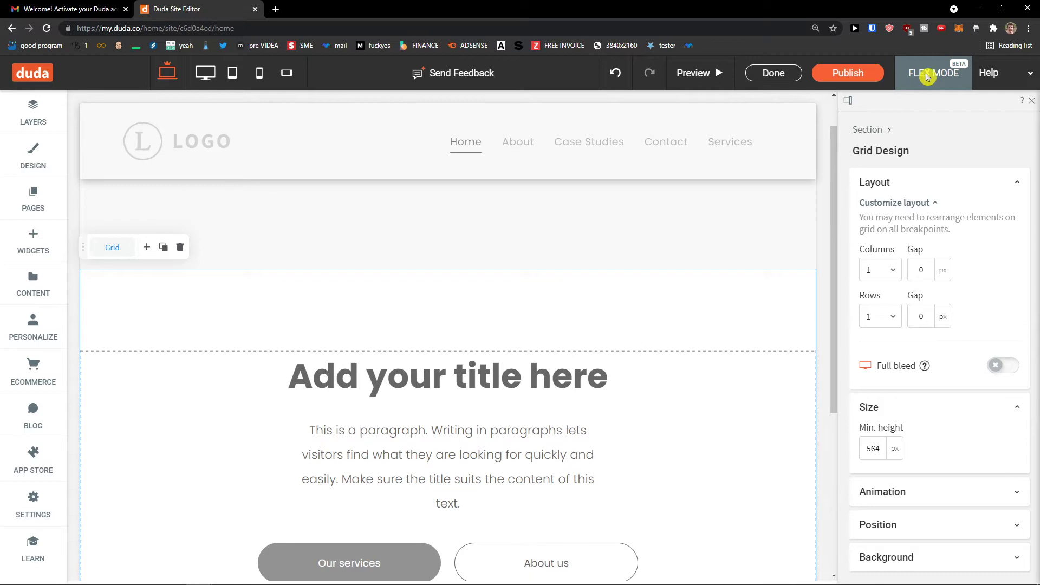
{"action": "left_click", "coordinate": [780, 75]}
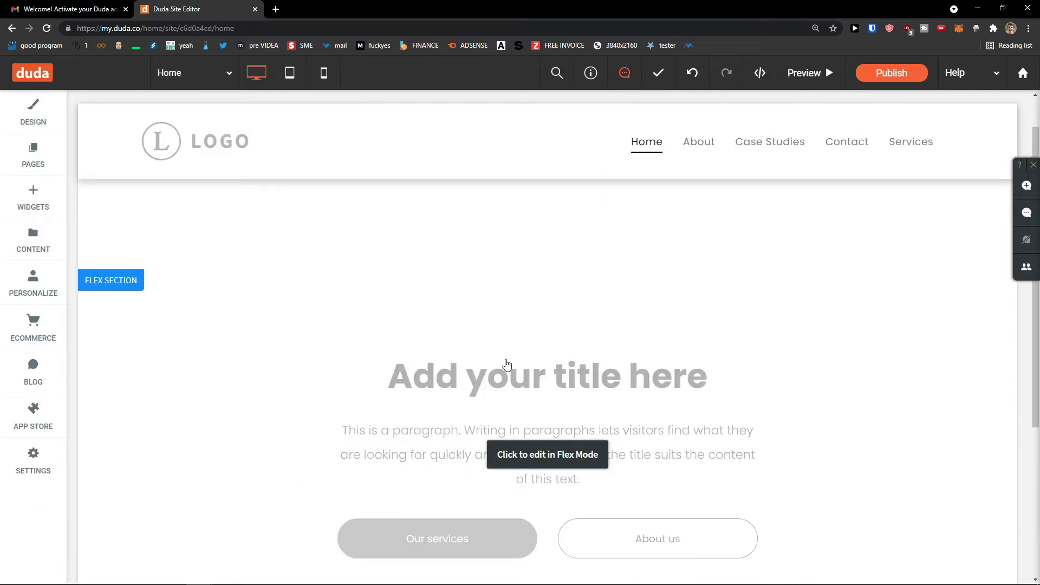
{"action": "left_click", "coordinate": [528, 258]}
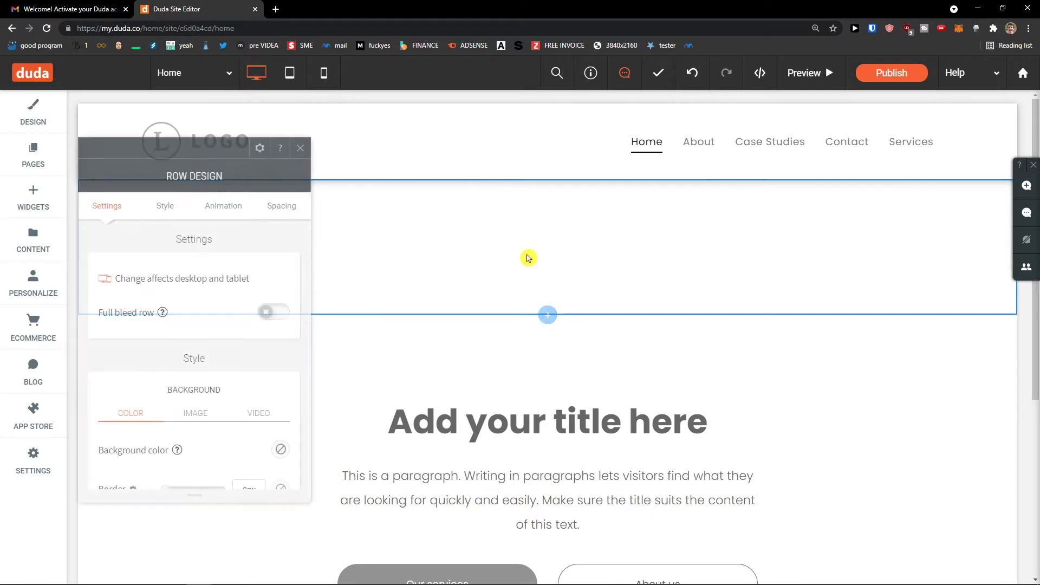
{"action": "left_click", "coordinate": [299, 150]}
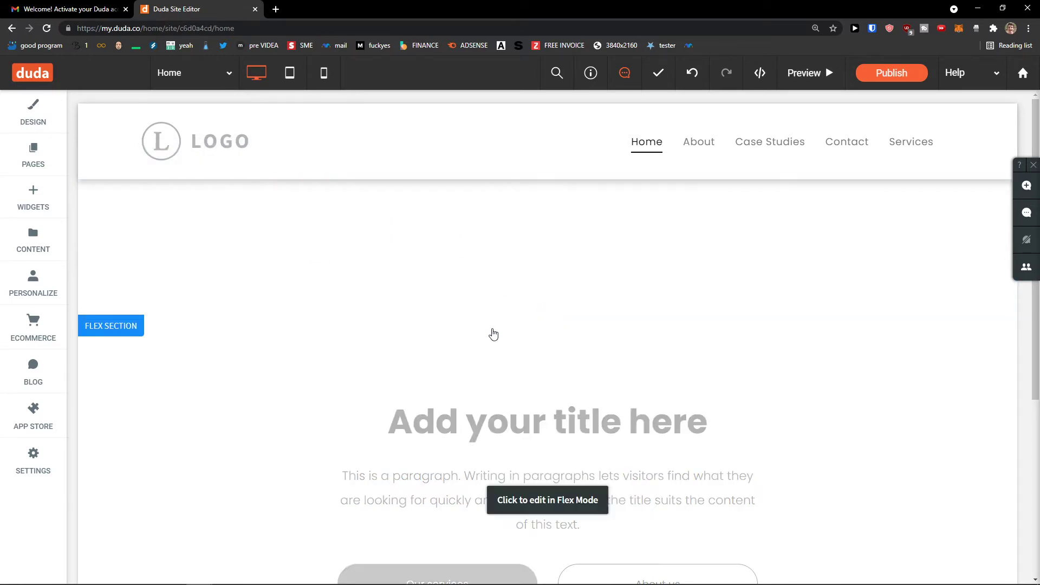
Delete the Flex section with the title and two buttons from the Home page and exit Flex Mode
{"action": "scroll", "coordinate": [536, 379], "scroll_direction": "down", "scroll_amount": 4}
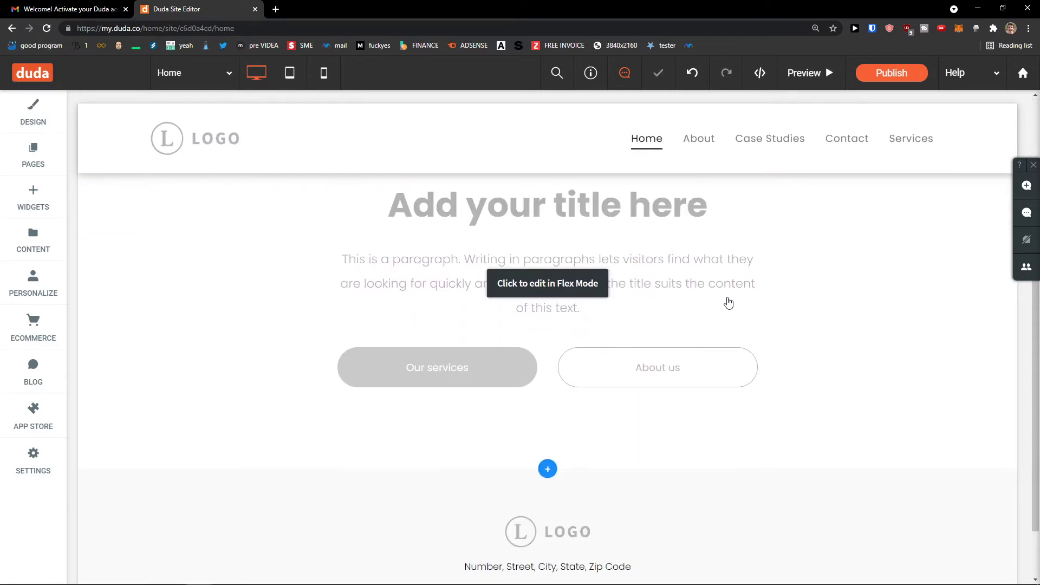
{"action": "left_click", "coordinate": [728, 303]}
{"action": "scroll", "coordinate": [476, 283], "scroll_direction": "up", "scroll_amount": 2}
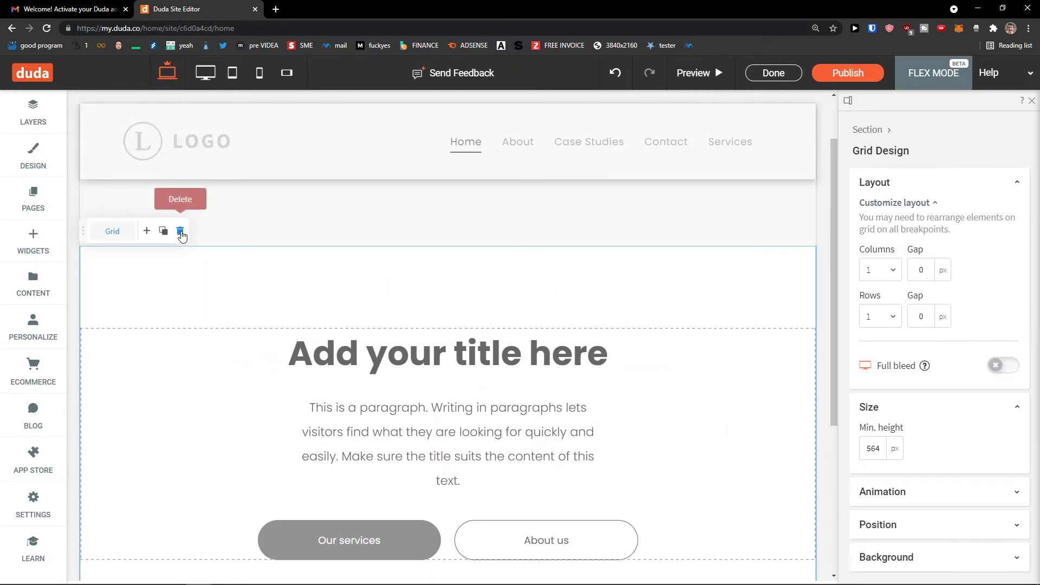
{"action": "left_click", "coordinate": [181, 232]}
{"action": "double_click", "coordinate": [362, 277]}
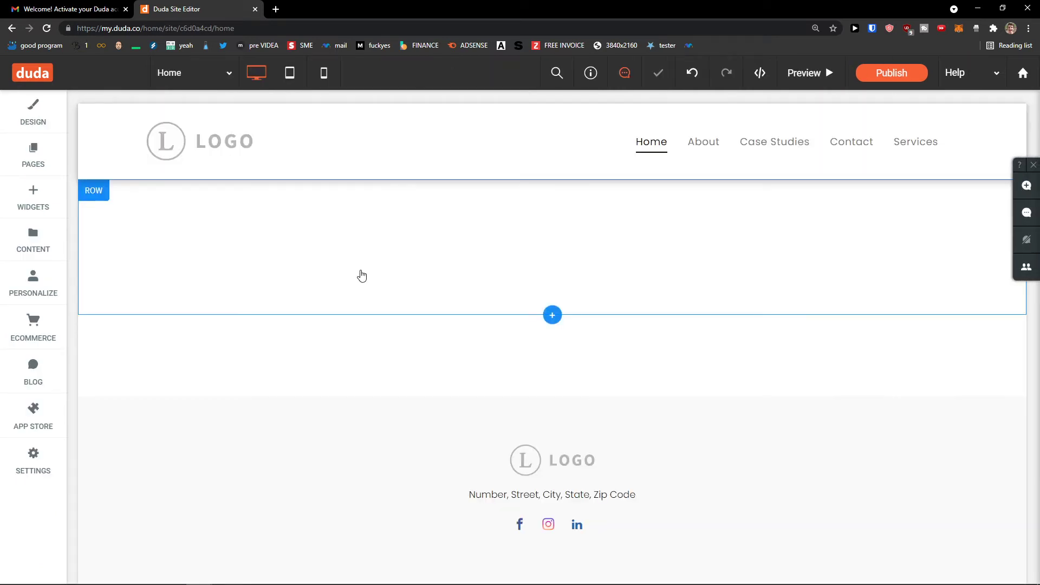
Give the Home page's empty row a background image, using the free skyscraper photo skyscrapers-blue-sky.jpg
{"action": "left_click", "coordinate": [554, 261]}
{"action": "scroll", "coordinate": [198, 335], "scroll_direction": "down", "scroll_amount": 2}
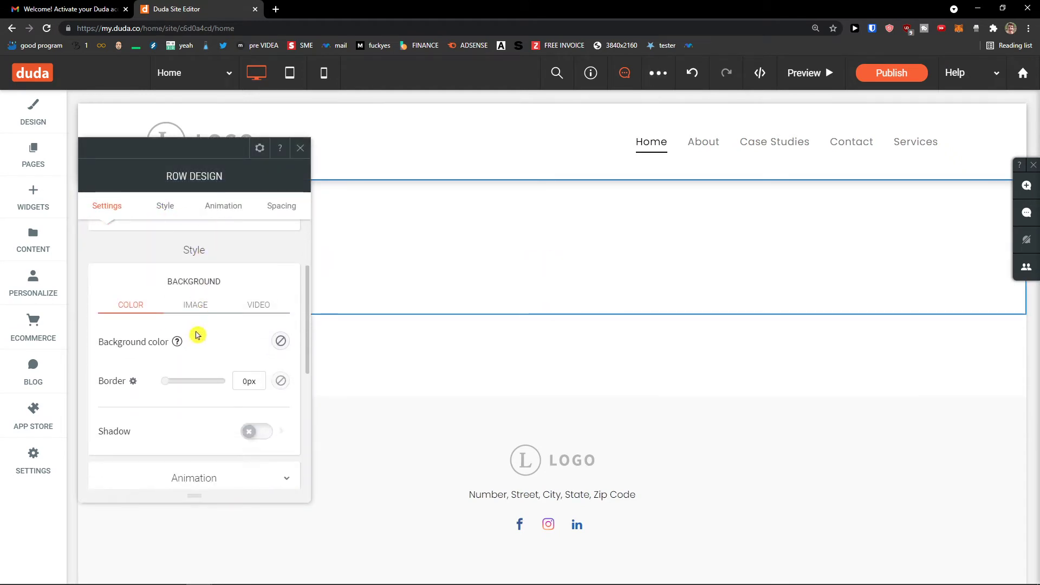
{"action": "left_click", "coordinate": [191, 305]}
{"action": "left_click", "coordinate": [215, 368]}
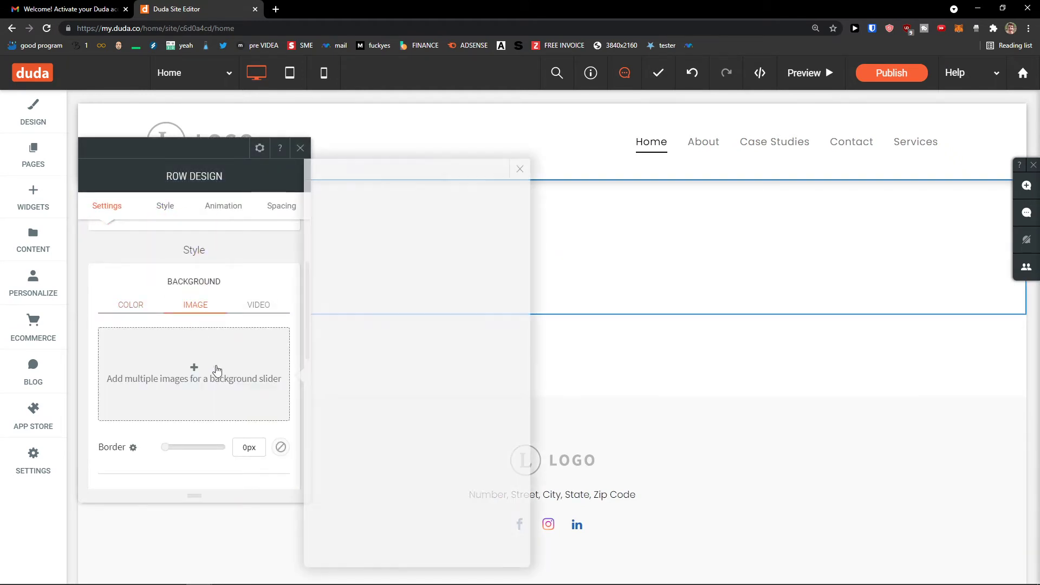
{"action": "scroll", "coordinate": [405, 320], "scroll_direction": "down", "scroll_amount": 1}
{"action": "left_click", "coordinate": [454, 361]}
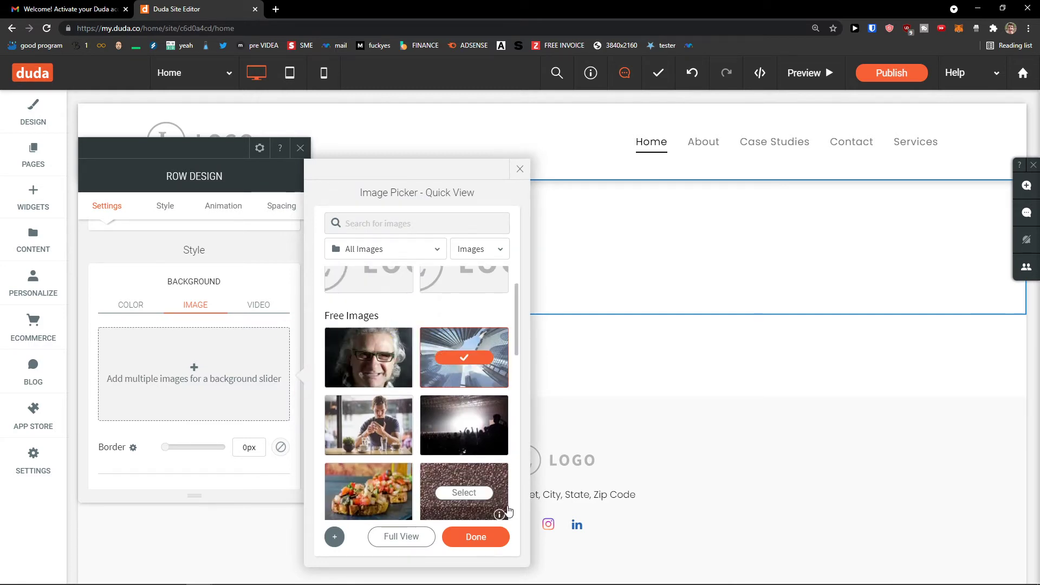
{"action": "left_click", "coordinate": [484, 535]}
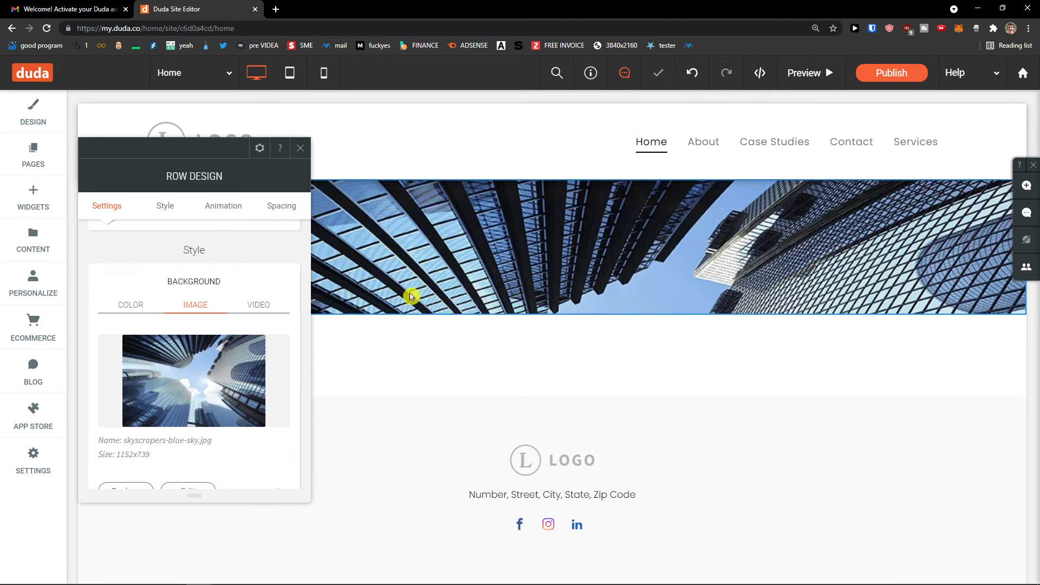
Extend the skyscraper row downward to show more of its background image
{"action": "left_click_drag", "start_coordinate": [404, 314], "coordinate": [466, 406]}
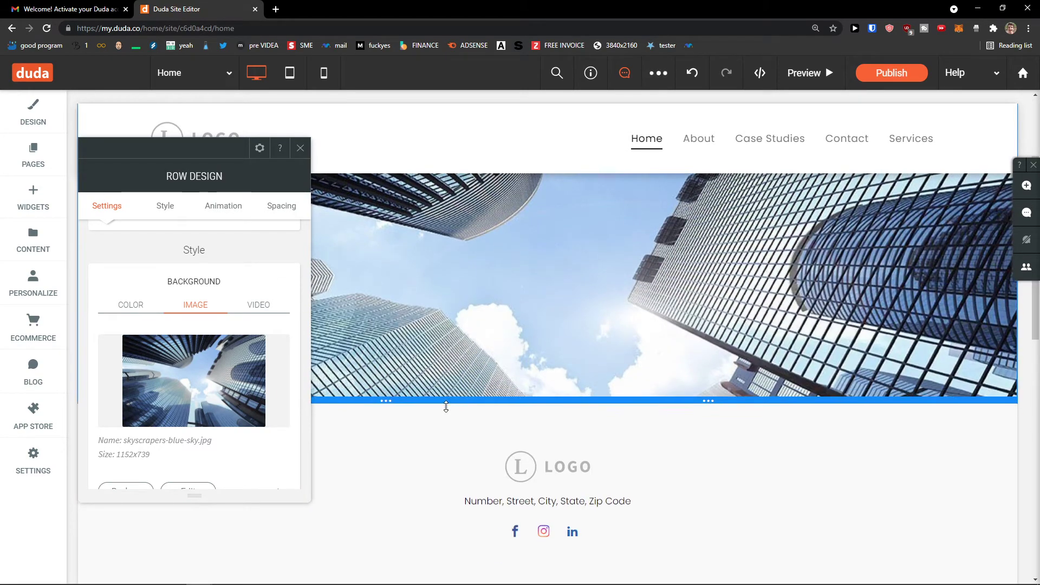
{"action": "scroll", "coordinate": [465, 375], "scroll_direction": "up", "scroll_amount": 3}
{"action": "scroll", "coordinate": [465, 375], "scroll_direction": "down", "scroll_amount": 2}
{"action": "scroll", "coordinate": [465, 376], "scroll_direction": "up", "scroll_amount": 2}
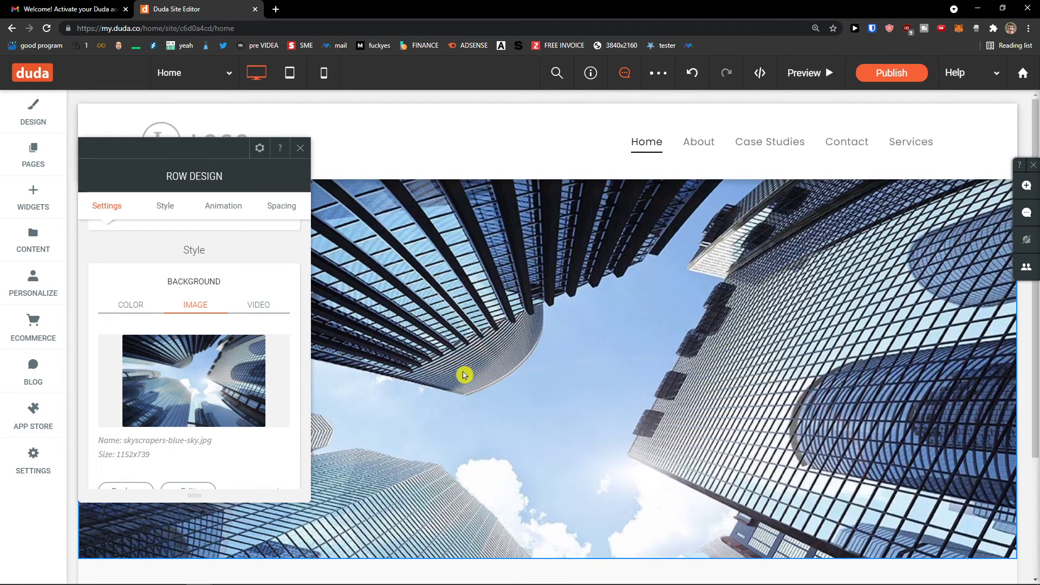
Look at the skyscraper row's background color, video and shadow options
{"action": "scroll", "coordinate": [144, 276], "scroll_direction": "up", "scroll_amount": 2}
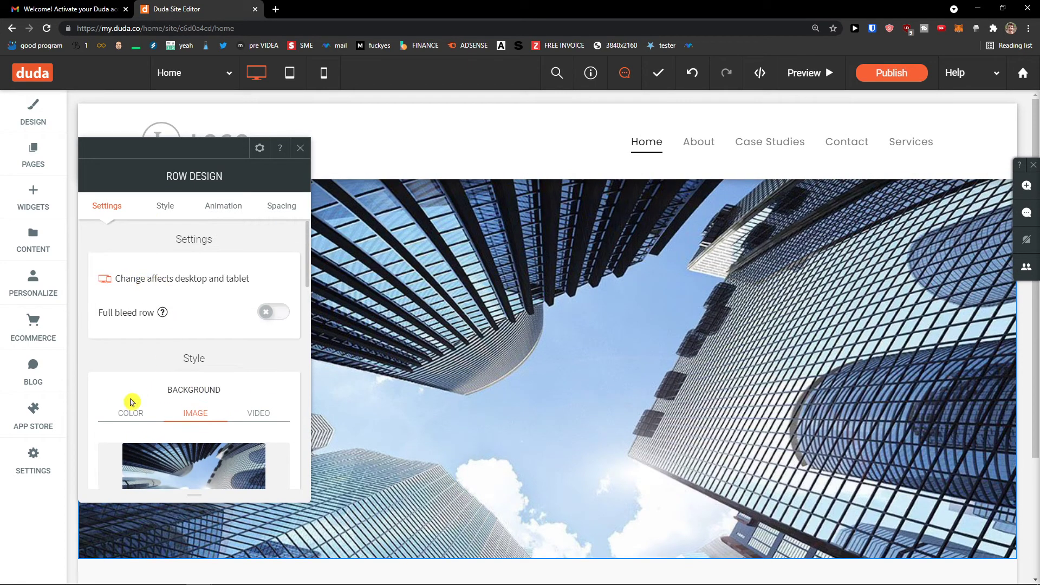
{"action": "left_click", "coordinate": [128, 414]}
{"action": "scroll", "coordinate": [171, 379], "scroll_direction": "down", "scroll_amount": 2}
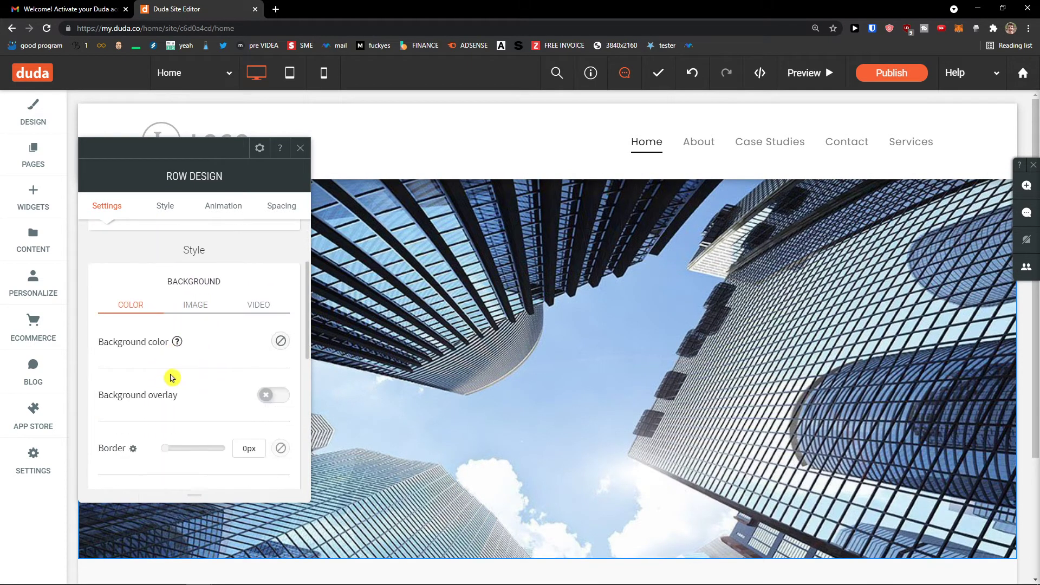
{"action": "left_click", "coordinate": [266, 307]}
{"action": "scroll", "coordinate": [204, 343], "scroll_direction": "down", "scroll_amount": 5}
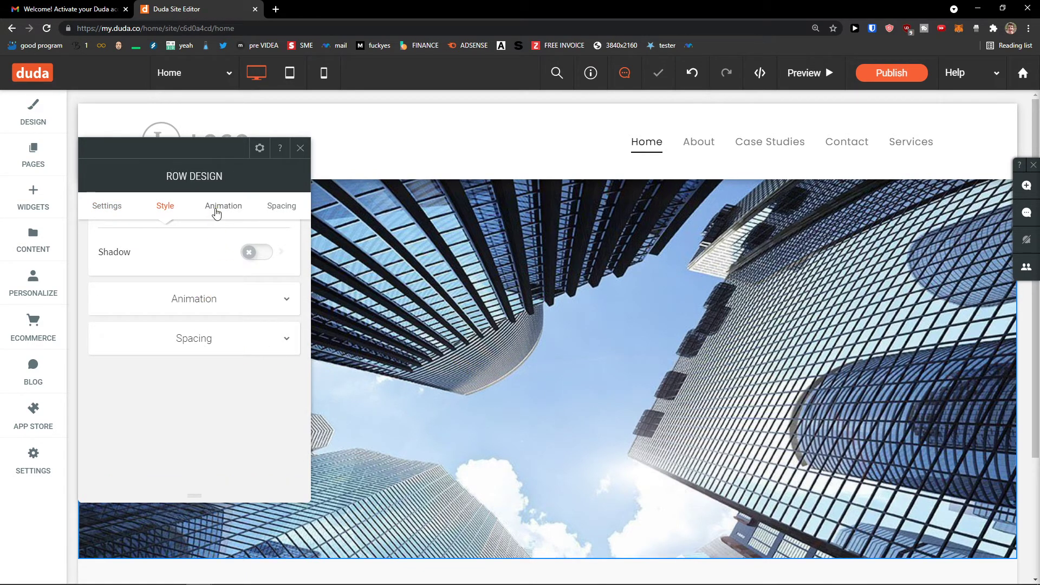
Look at the skyscraper row's animation, spacing and video background settings, and close the row design
{"action": "left_click", "coordinate": [214, 299]}
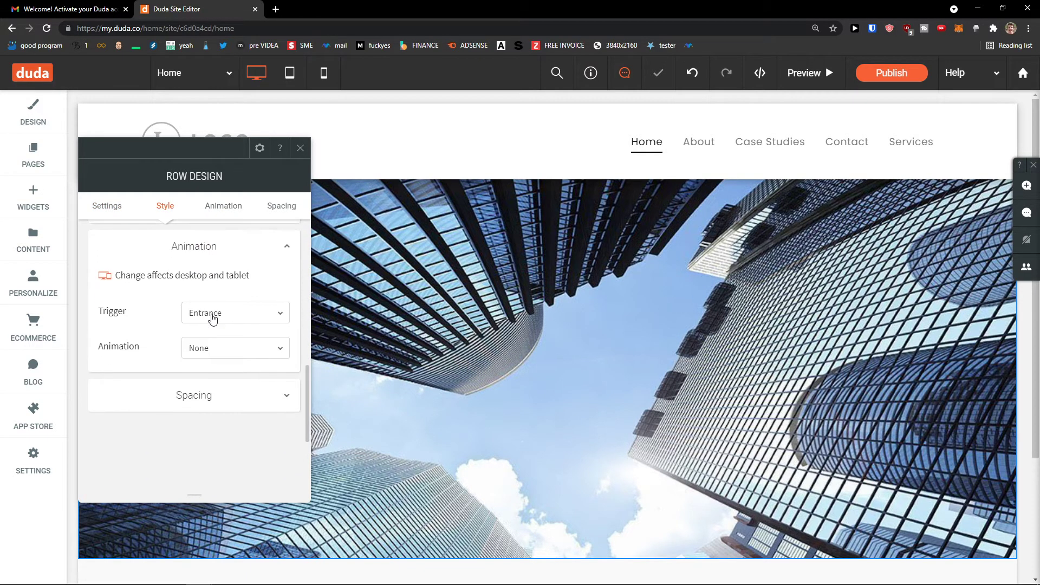
{"action": "left_click", "coordinate": [232, 392]}
{"action": "scroll", "coordinate": [220, 389], "scroll_direction": "down", "scroll_amount": 2}
{"action": "left_click", "coordinate": [222, 386]}
{"action": "left_click", "coordinate": [120, 208]}
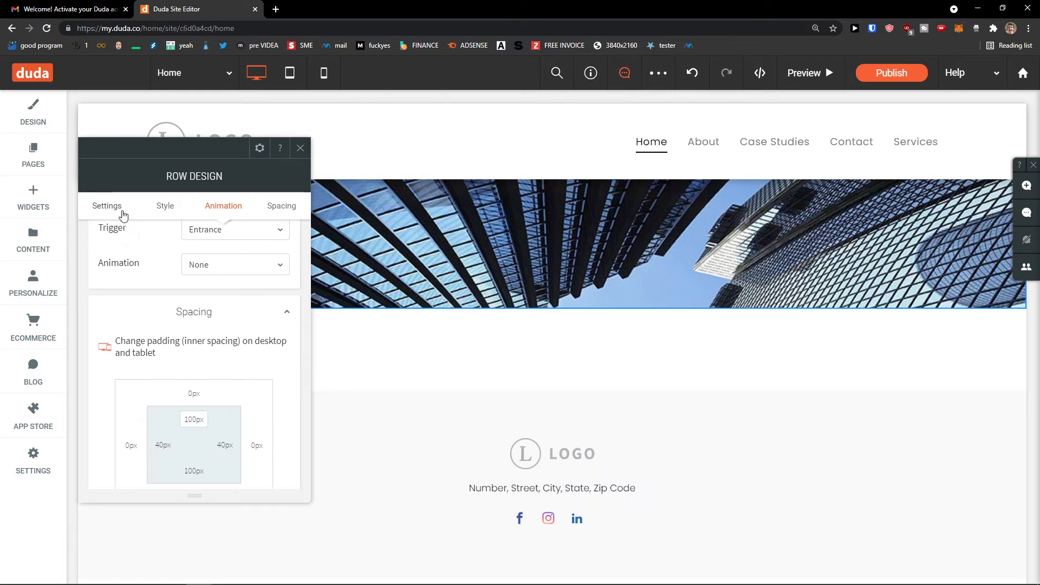
{"action": "scroll", "coordinate": [260, 247], "scroll_direction": "down", "scroll_amount": 3}
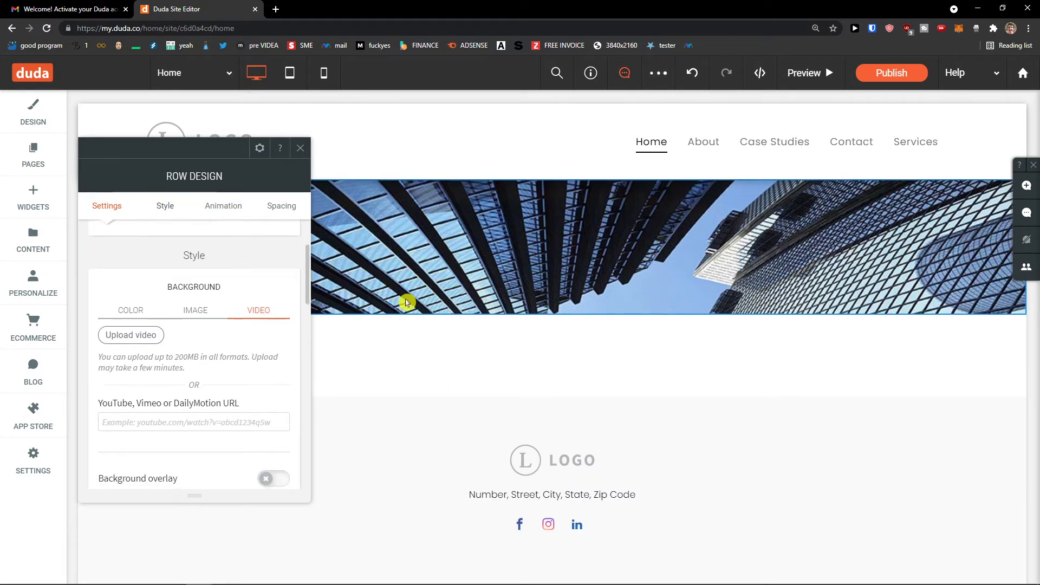
{"action": "left_click", "coordinate": [300, 151]}
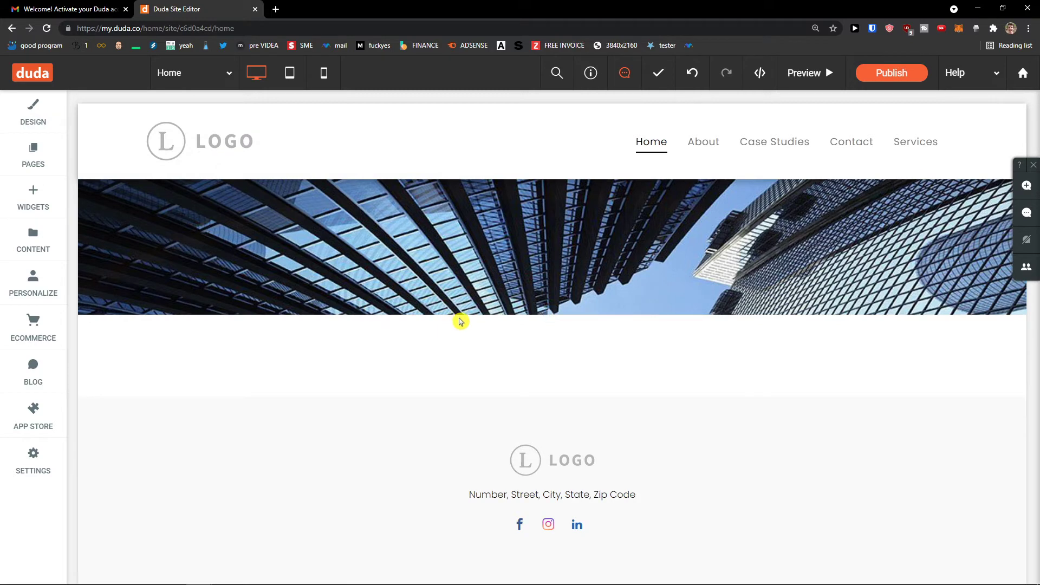
Stretch the skyscraper row downward to about two and a half times its height and close its design settings
{"action": "left_click", "coordinate": [472, 307]}
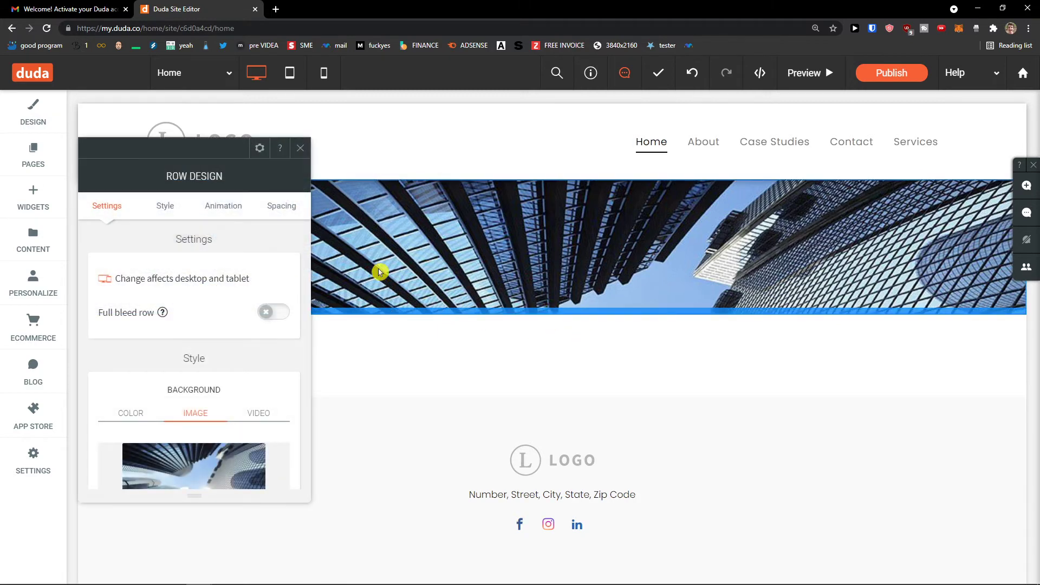
{"action": "left_click_drag", "start_coordinate": [438, 313], "coordinate": [439, 525]}
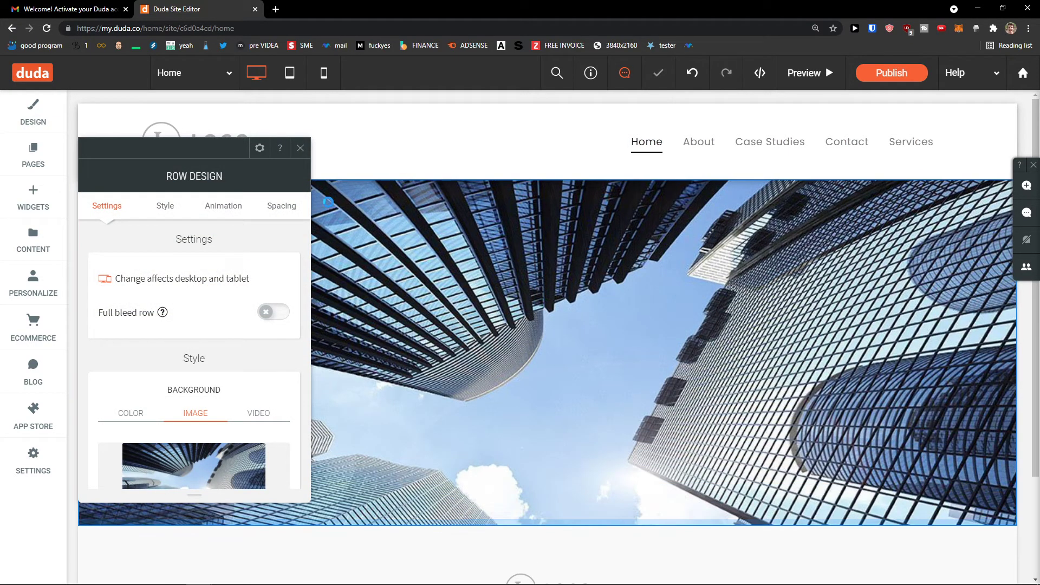
{"action": "left_click", "coordinate": [300, 149]}
Start adding a section below the skyscraper row and look through the Flex section templates
{"action": "scroll", "coordinate": [563, 420], "scroll_direction": "down", "scroll_amount": 3}
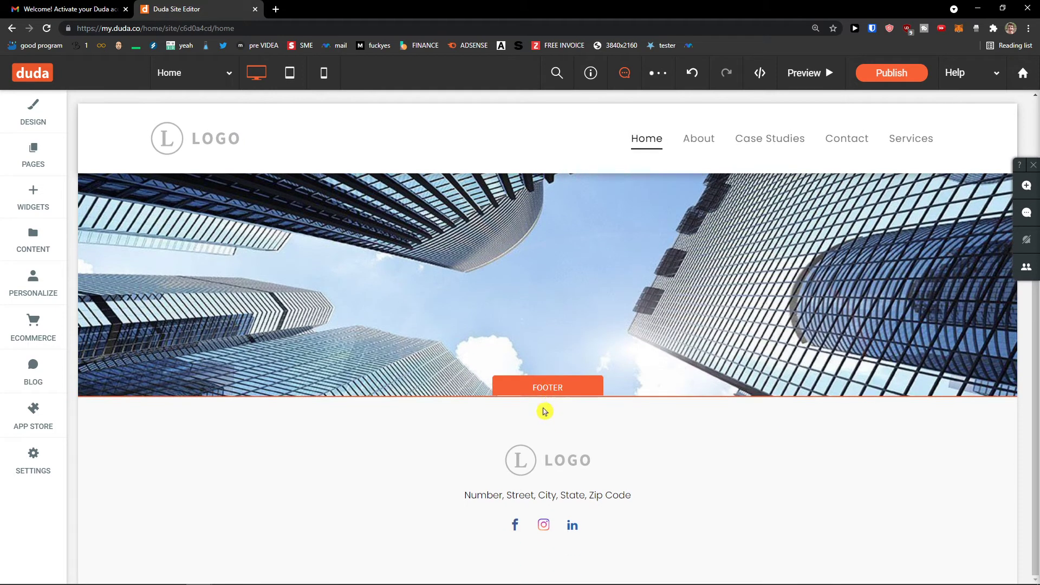
{"action": "scroll", "coordinate": [556, 399], "scroll_direction": "up", "scroll_amount": 1}
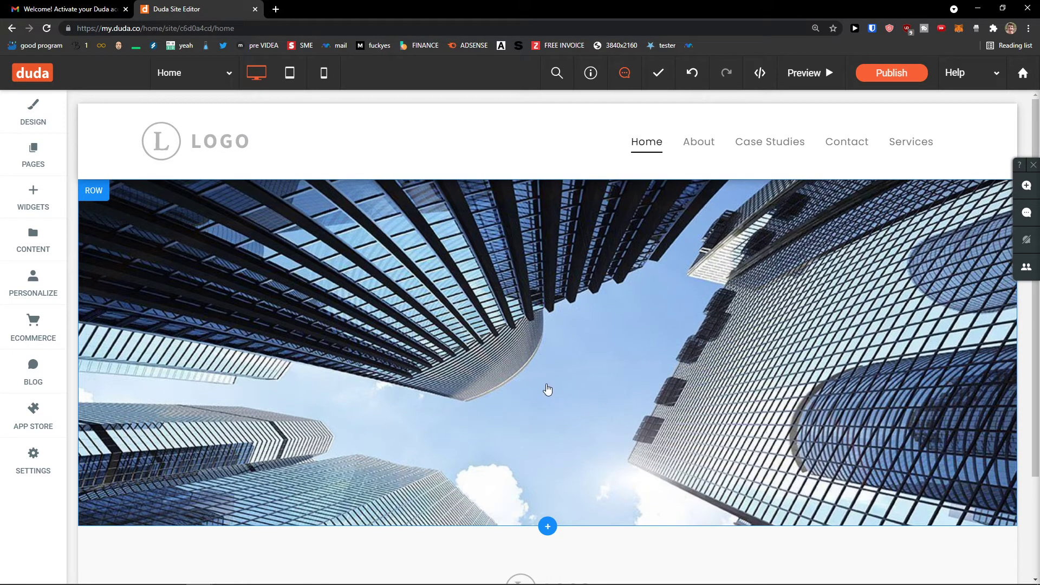
{"action": "scroll", "coordinate": [547, 390], "scroll_direction": "down", "scroll_amount": 2}
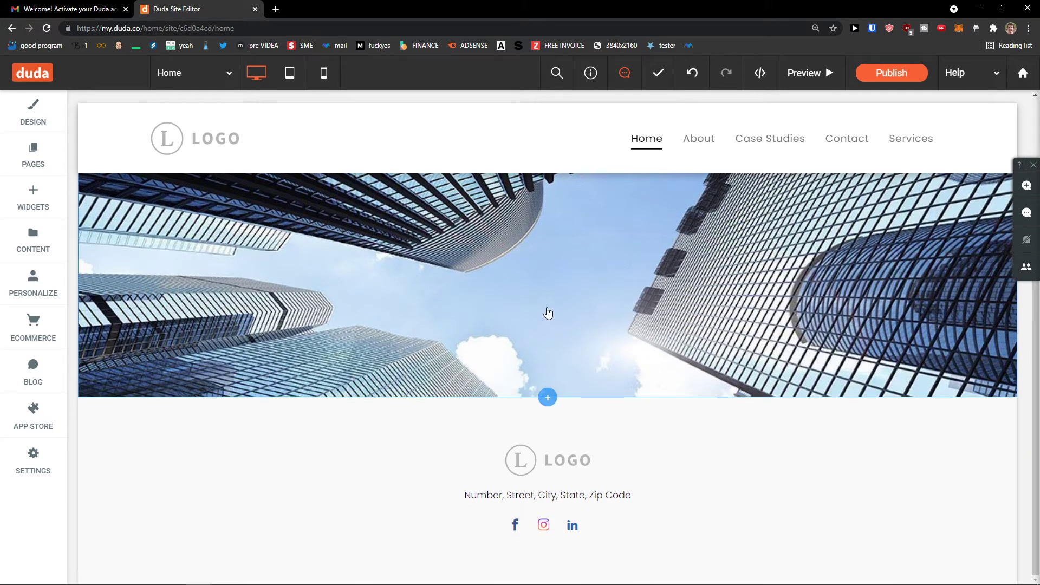
{"action": "left_click", "coordinate": [549, 400]}
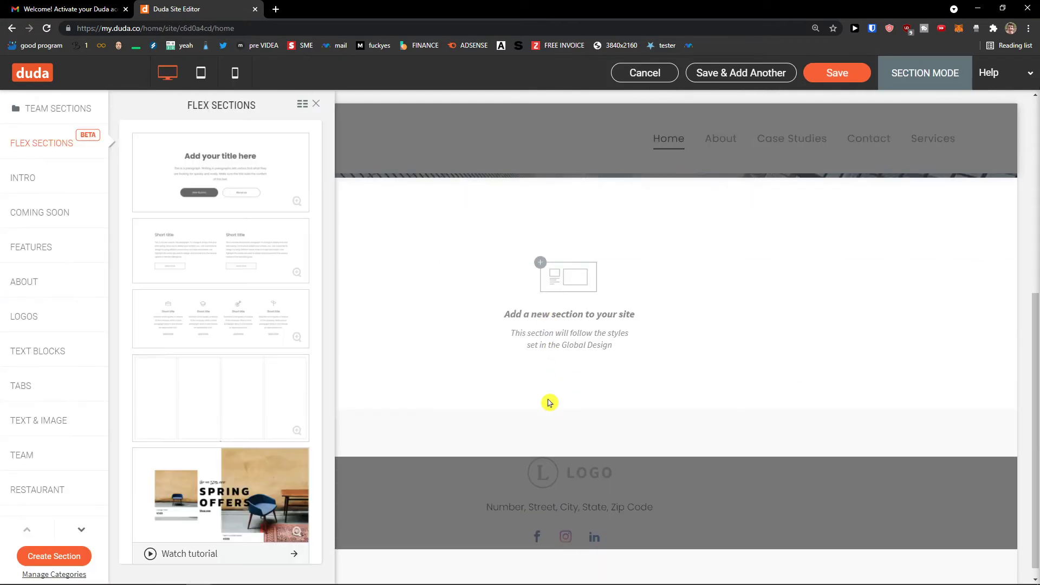
{"action": "scroll", "coordinate": [242, 325], "scroll_direction": "down", "scroll_amount": 1}
{"action": "scroll", "coordinate": [242, 334], "scroll_direction": "up", "scroll_amount": 1}
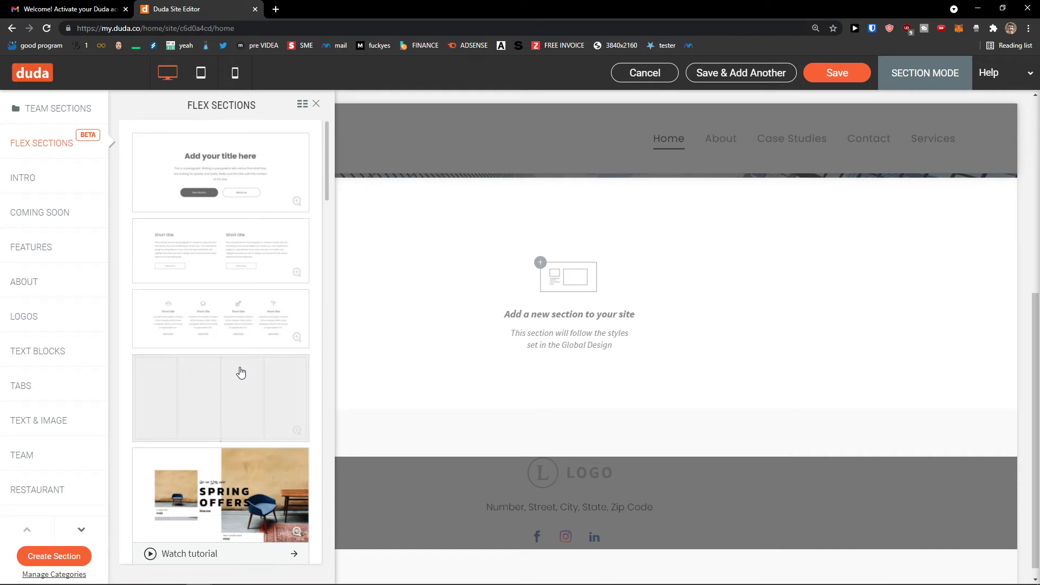
{"action": "scroll", "coordinate": [237, 324], "scroll_direction": "down", "scroll_amount": 1}
{"action": "scroll", "coordinate": [225, 372], "scroll_direction": "up", "scroll_amount": 1}
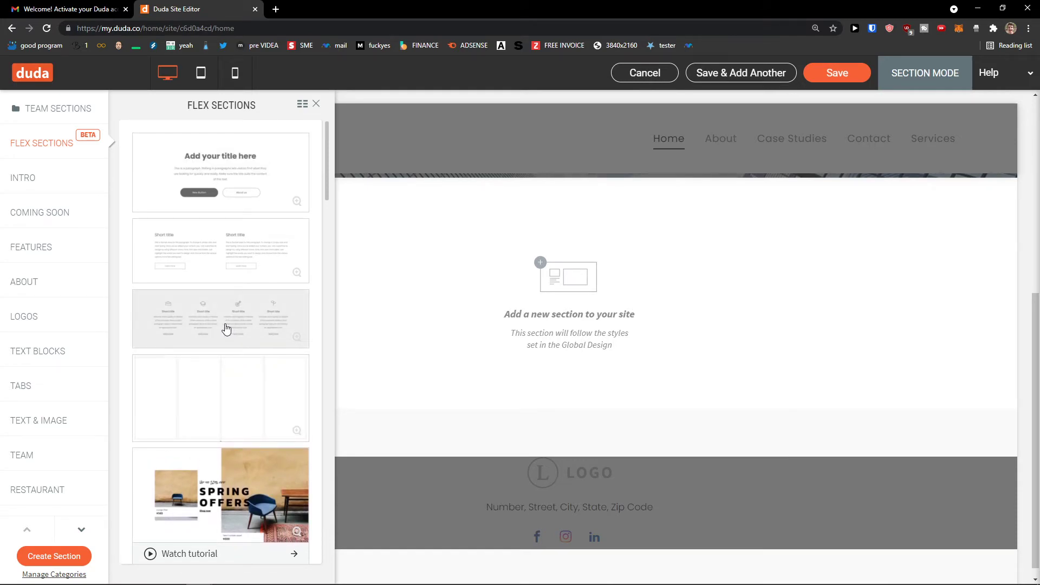
Insert the Flex section with four icon, short title, text and link columns below the skyscraper row and save it
{"action": "left_click", "coordinate": [226, 329]}
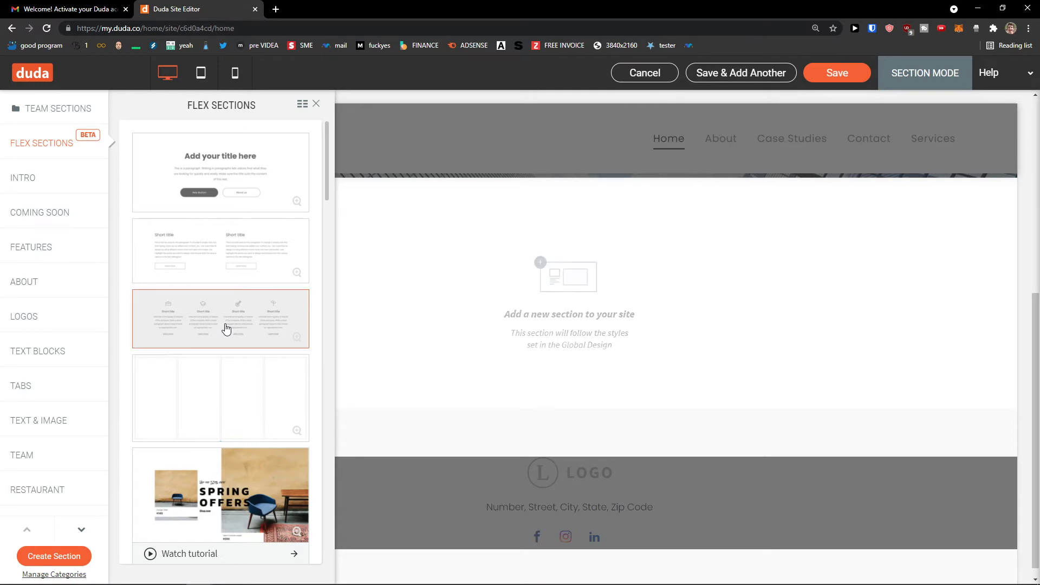
{"action": "scroll", "coordinate": [548, 357], "scroll_direction": "up", "scroll_amount": 4}
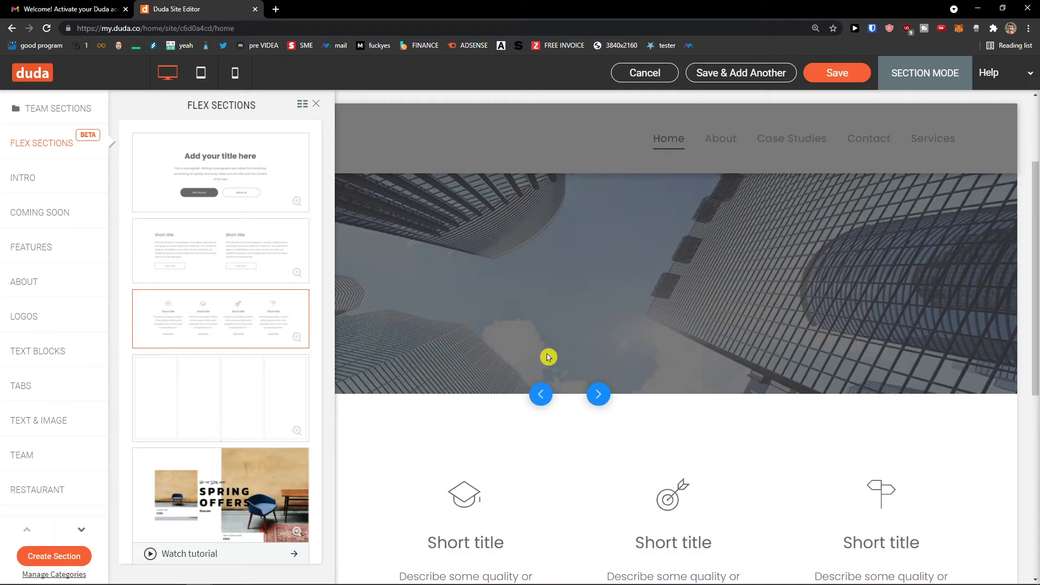
{"action": "scroll", "coordinate": [551, 434], "scroll_direction": "down", "scroll_amount": 5}
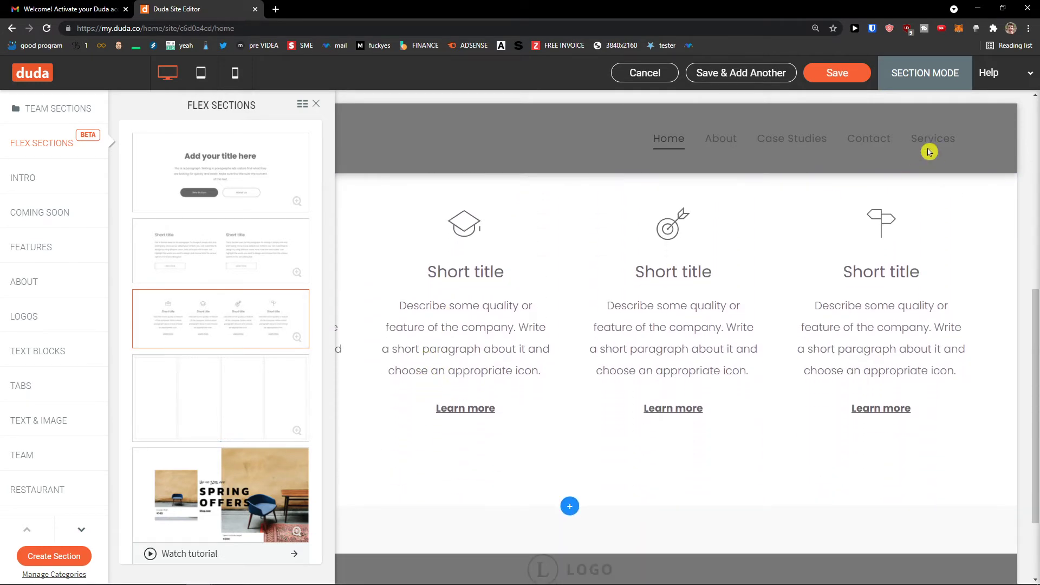
{"action": "scroll", "coordinate": [327, 280], "scroll_direction": "down", "scroll_amount": 15}
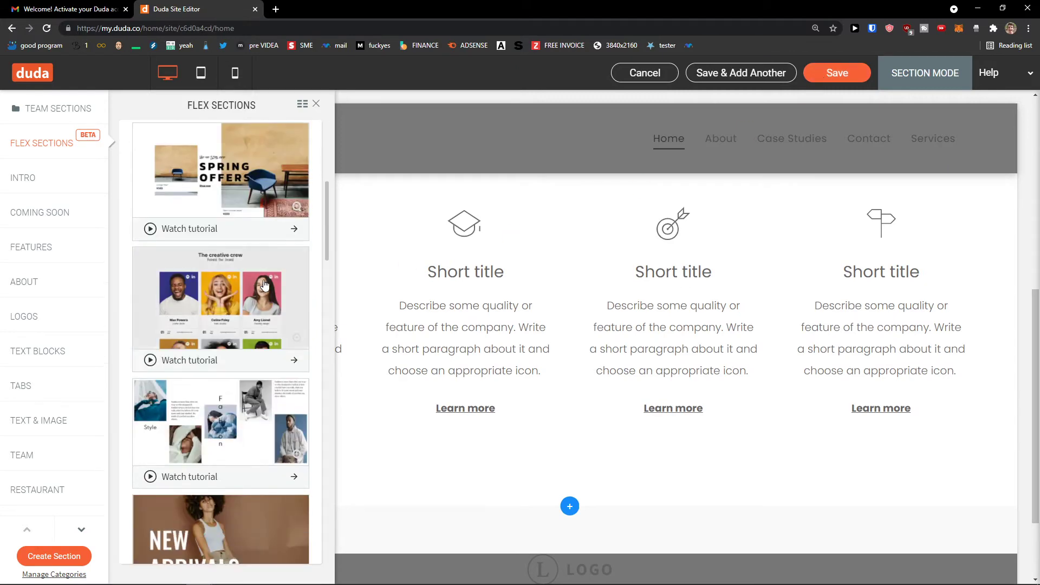
{"action": "scroll", "coordinate": [253, 286], "scroll_direction": "down", "scroll_amount": 10}
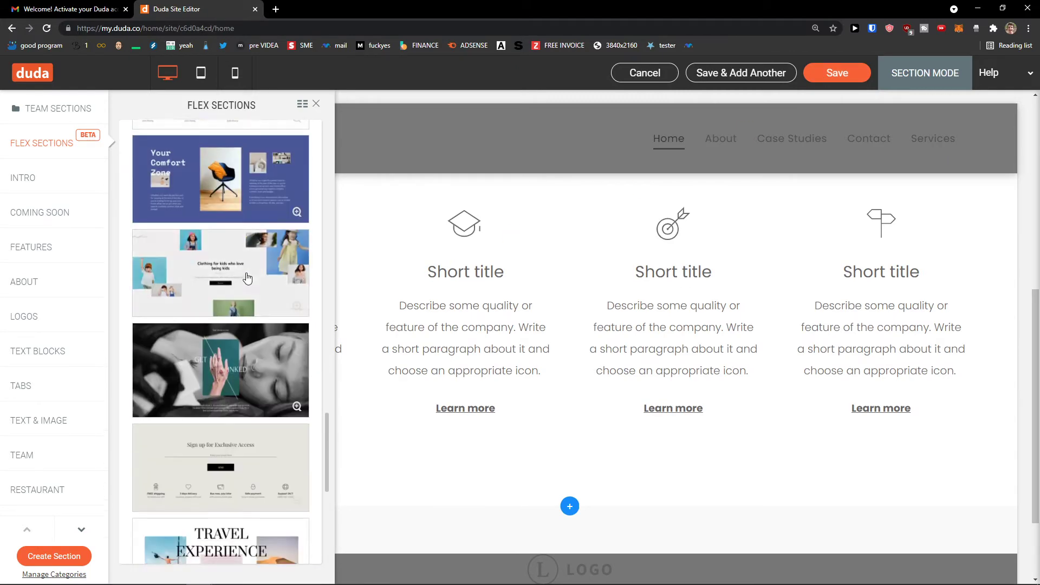
{"action": "scroll", "coordinate": [241, 277], "scroll_direction": "up", "scroll_amount": 20}
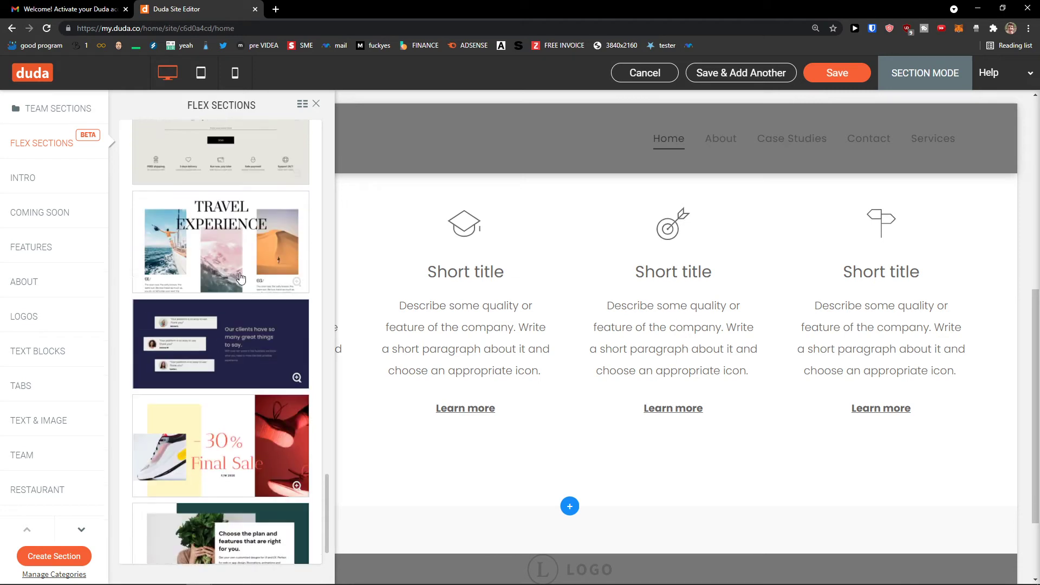
{"action": "left_click", "coordinate": [837, 74]}
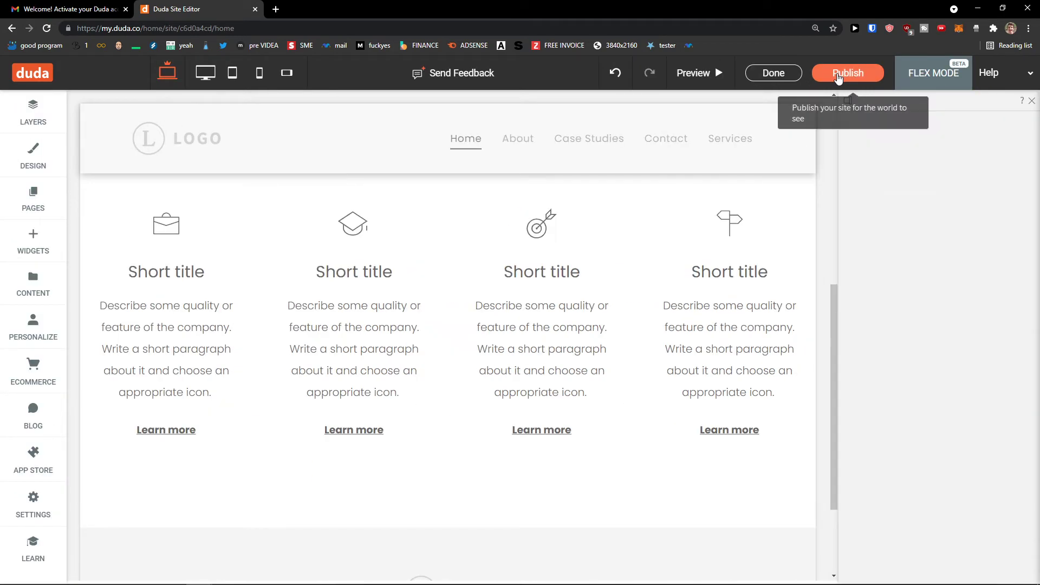
Look over the new four-column section and its grid's layout, column, row and size settings
{"action": "scroll", "coordinate": [460, 214], "scroll_direction": "up", "scroll_amount": 5}
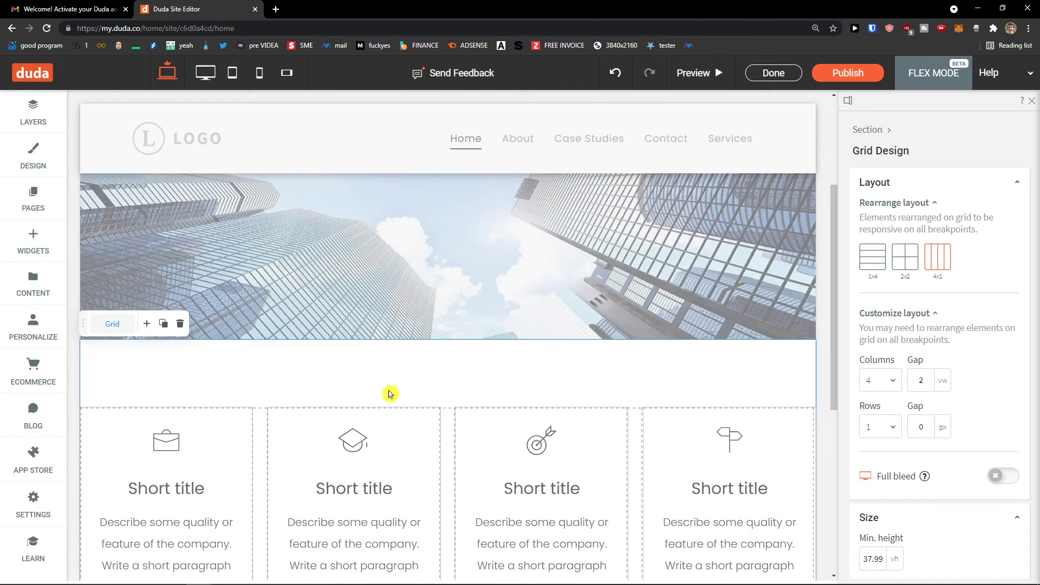
{"action": "scroll", "coordinate": [453, 406], "scroll_direction": "down", "scroll_amount": 2}
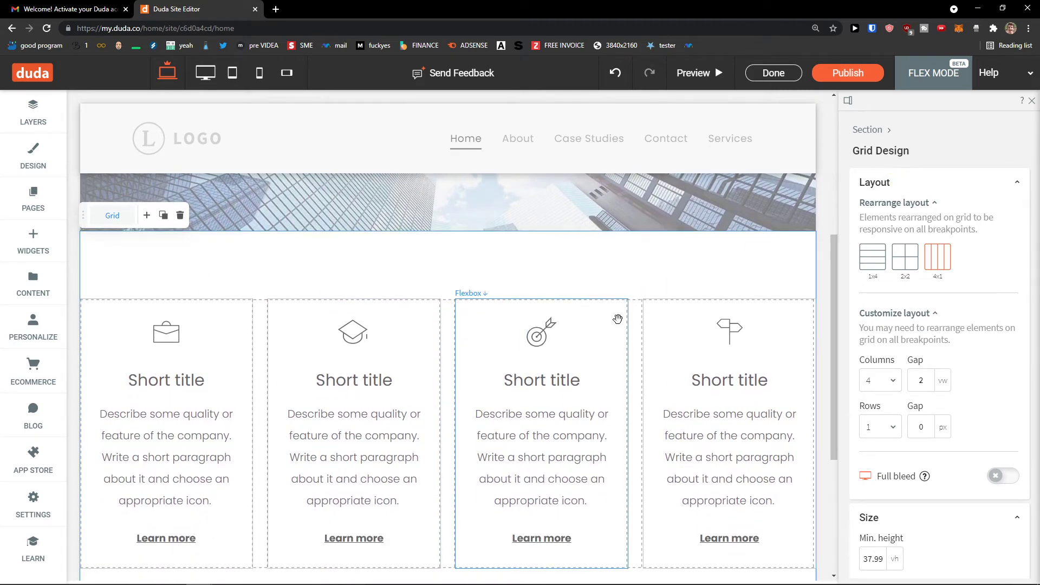
{"action": "scroll", "coordinate": [888, 271], "scroll_direction": "down", "scroll_amount": 1}
{"action": "scroll", "coordinate": [889, 228], "scroll_direction": "up", "scroll_amount": 1}
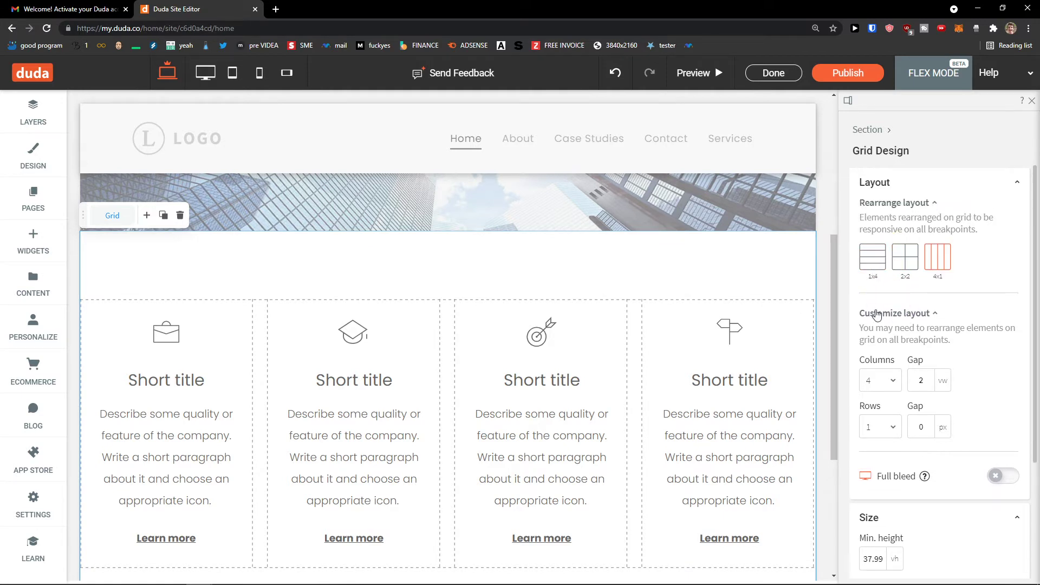
{"action": "scroll", "coordinate": [899, 379], "scroll_direction": "down", "scroll_amount": 4}
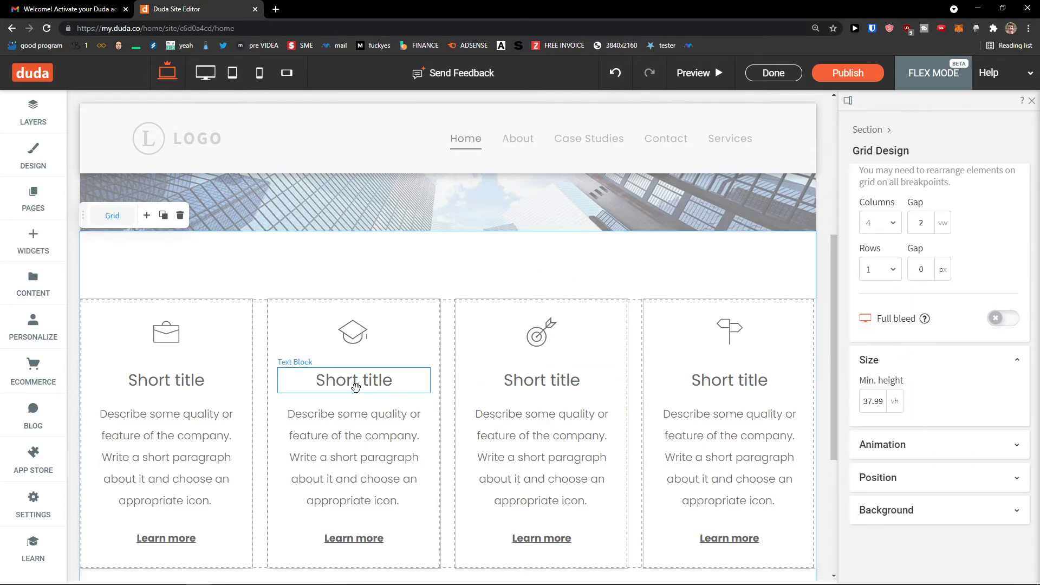
Look at the design settings of the first three columns' icons and the third column's title
{"action": "left_click", "coordinate": [156, 341]}
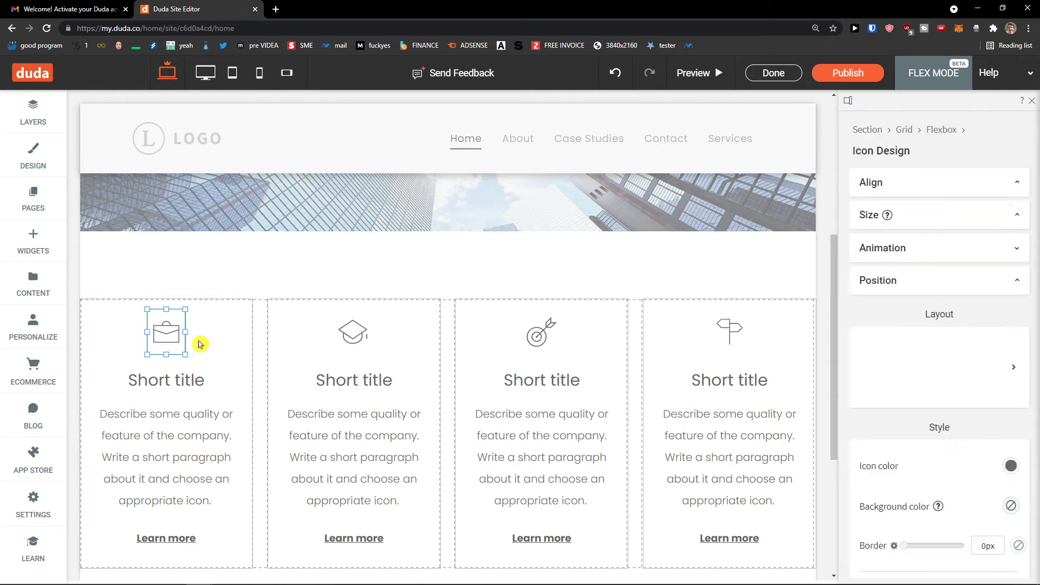
{"action": "left_click", "coordinate": [353, 332]}
{"action": "left_click", "coordinate": [534, 336]}
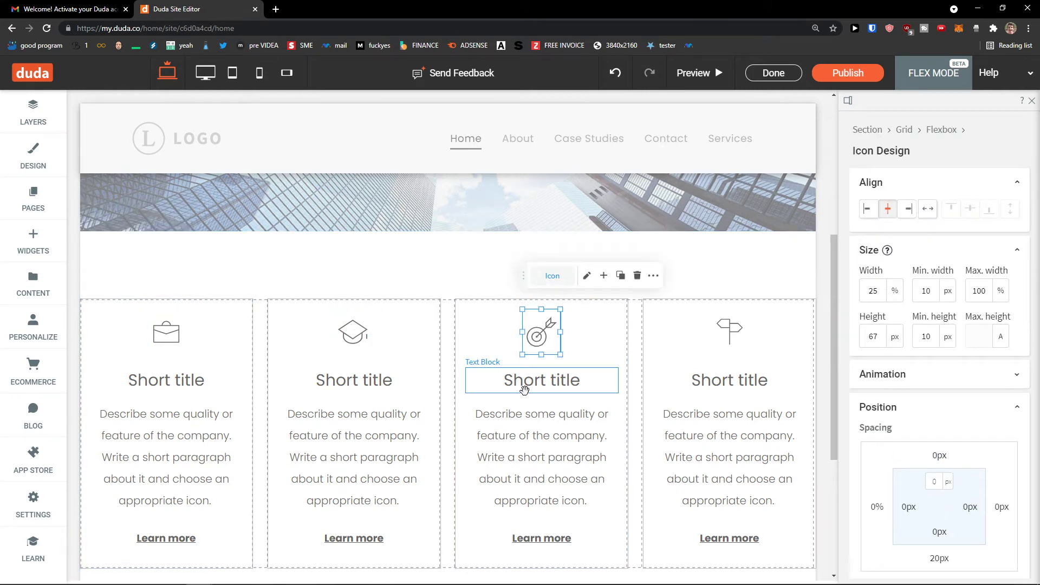
{"action": "left_click", "coordinate": [518, 386]}
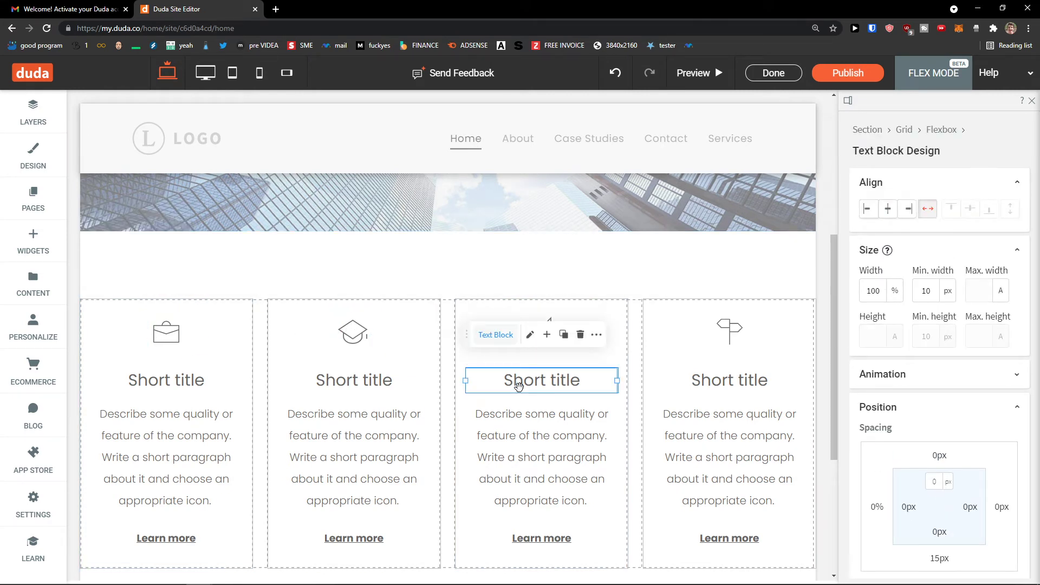
Inspect the description text blocks of the feature columns and the grid that holds them
{"action": "left_click", "coordinate": [523, 424]}
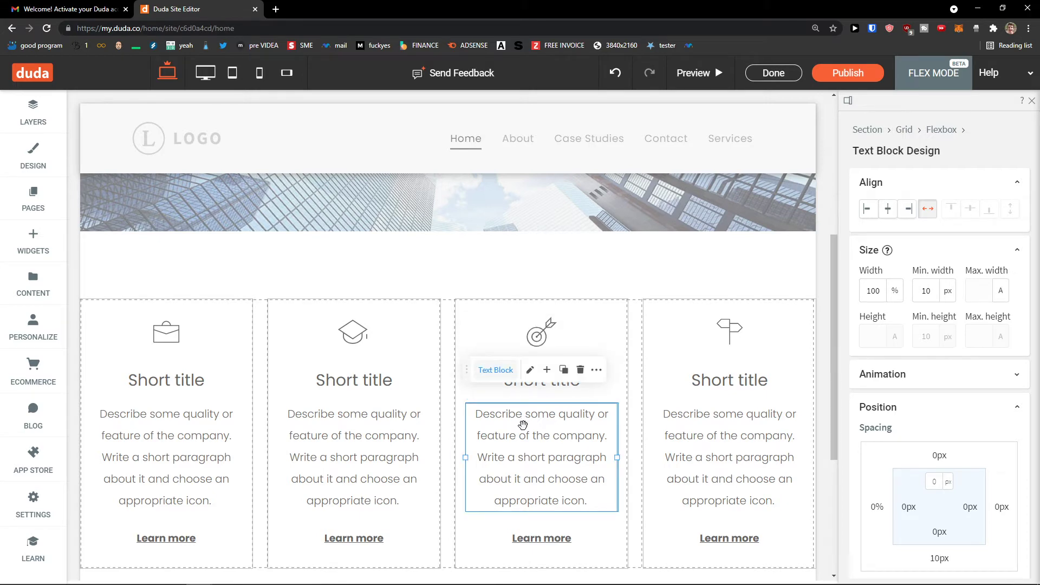
{"action": "left_click", "coordinate": [372, 413]}
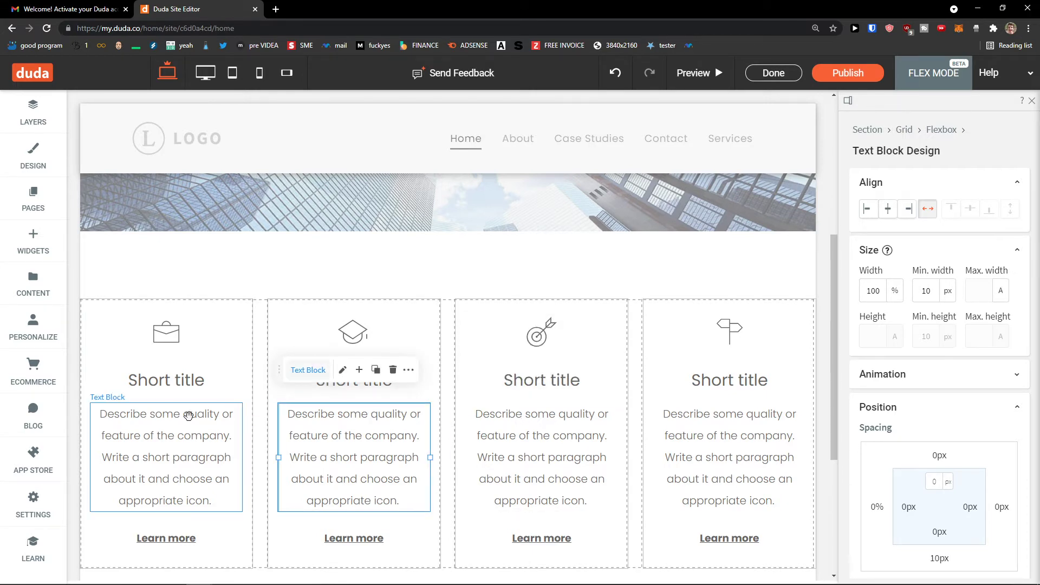
{"action": "left_click", "coordinate": [222, 420]}
{"action": "scroll", "coordinate": [476, 279], "scroll_direction": "up", "scroll_amount": 1}
{"action": "scroll", "coordinate": [474, 280], "scroll_direction": "up", "scroll_amount": 2}
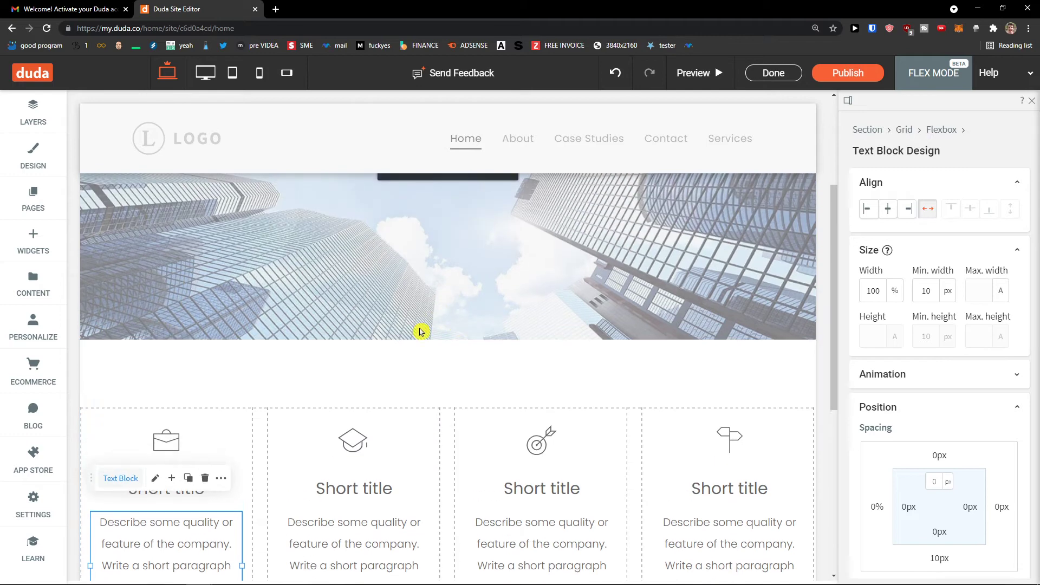
{"action": "left_click", "coordinate": [408, 372]}
{"action": "scroll", "coordinate": [397, 376], "scroll_direction": "down", "scroll_amount": 1}
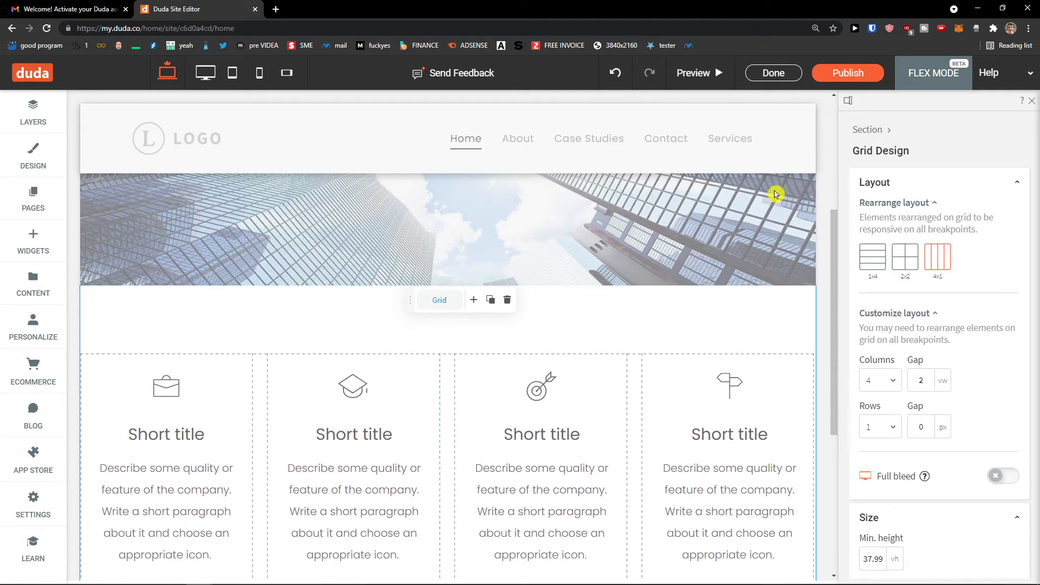
Finish Flex Mode editing and return to the Home page in the standard editor
{"action": "left_click", "coordinate": [773, 72]}
{"action": "scroll", "coordinate": [466, 356], "scroll_direction": "down", "scroll_amount": 6}
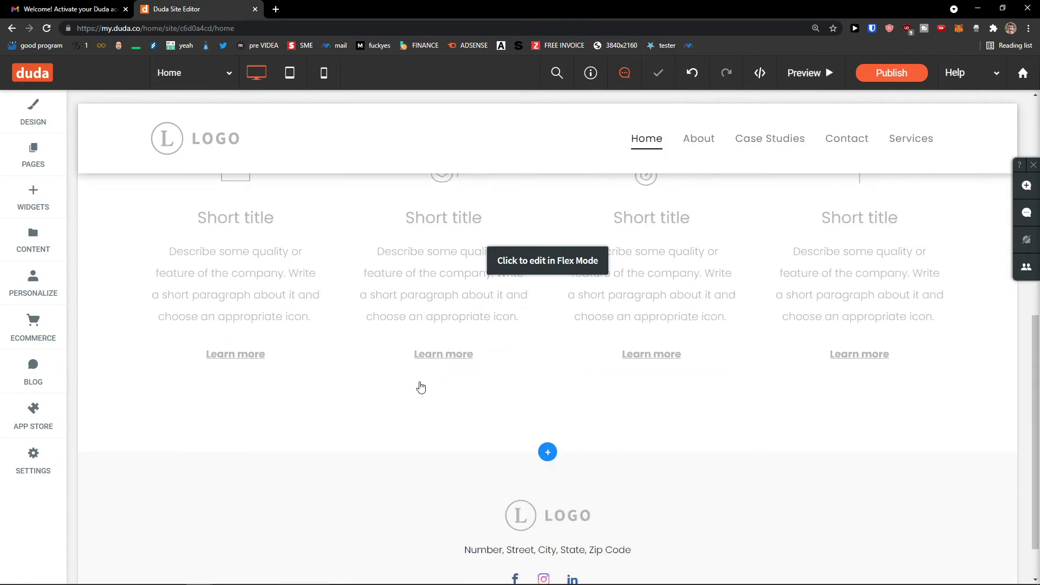
{"action": "scroll", "coordinate": [529, 476], "scroll_direction": "up", "scroll_amount": 8}
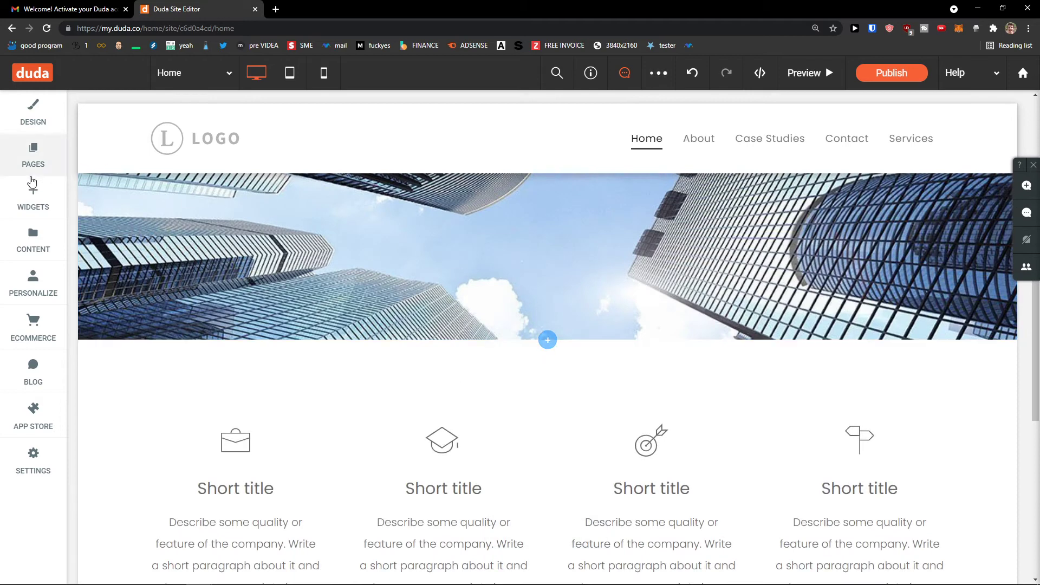
Add two Text widgets as paragraphs between the skyscraper hero image and the four feature columns
{"action": "left_click", "coordinate": [30, 205]}
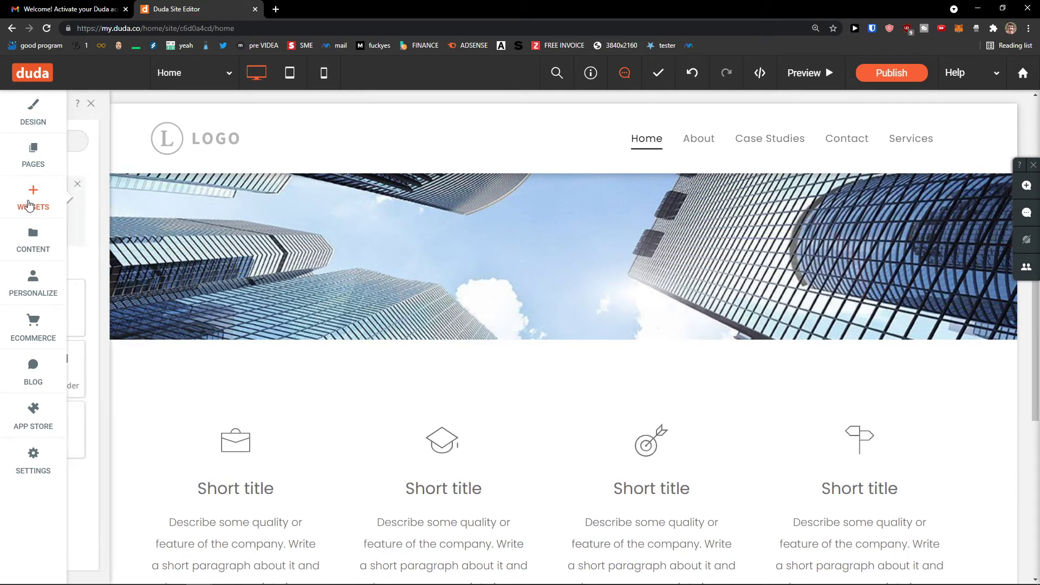
{"action": "left_click_drag", "start_coordinate": [115, 301], "coordinate": [28, 208]}
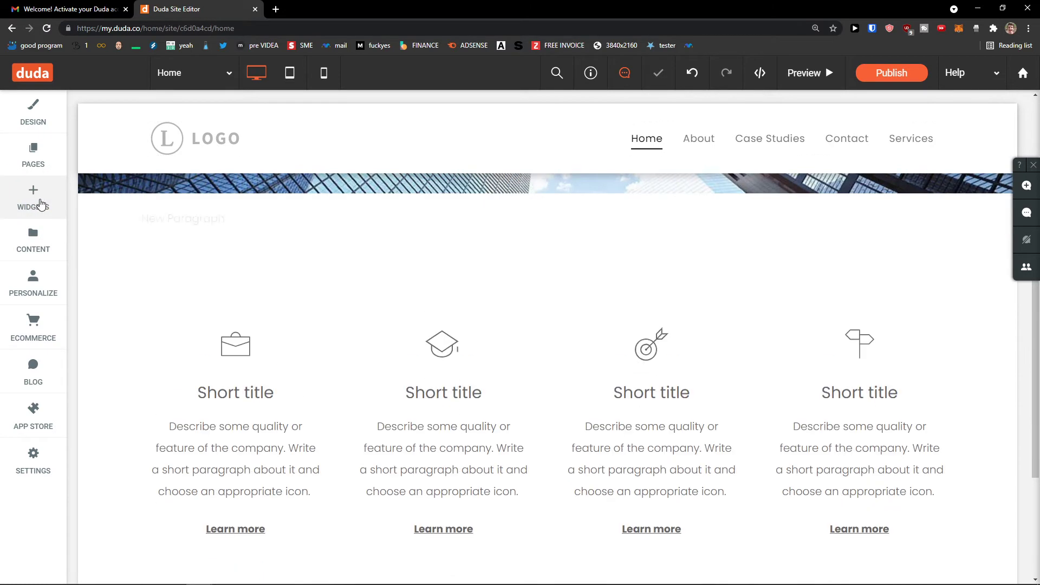
{"action": "left_click", "coordinate": [40, 203]}
{"action": "scroll", "coordinate": [196, 276], "scroll_direction": "down", "scroll_amount": 6}
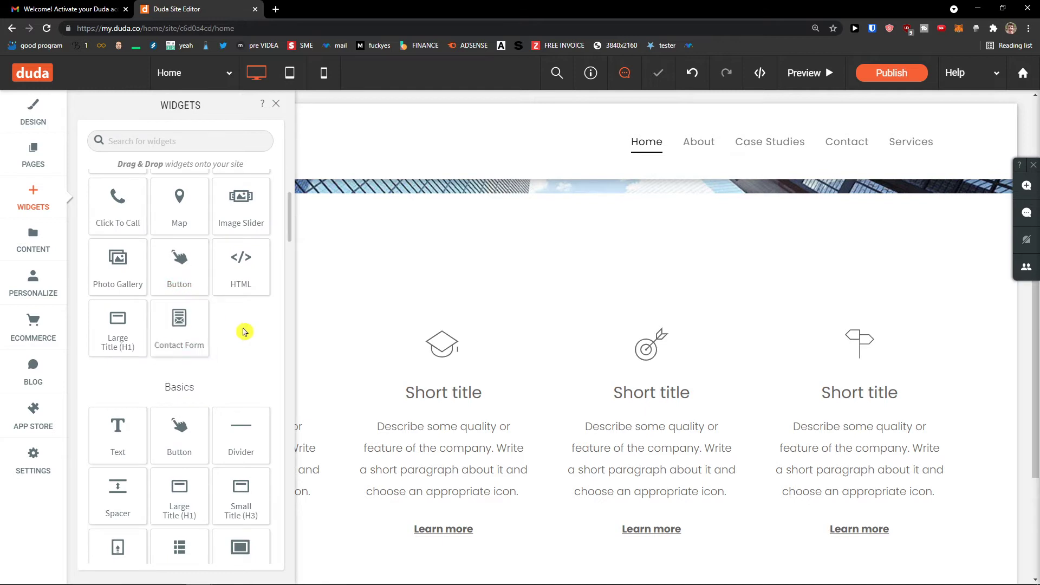
{"action": "scroll", "coordinate": [232, 343], "scroll_direction": "up", "scroll_amount": 6}
{"action": "left_click_drag", "start_coordinate": [117, 306], "coordinate": [405, 287]}
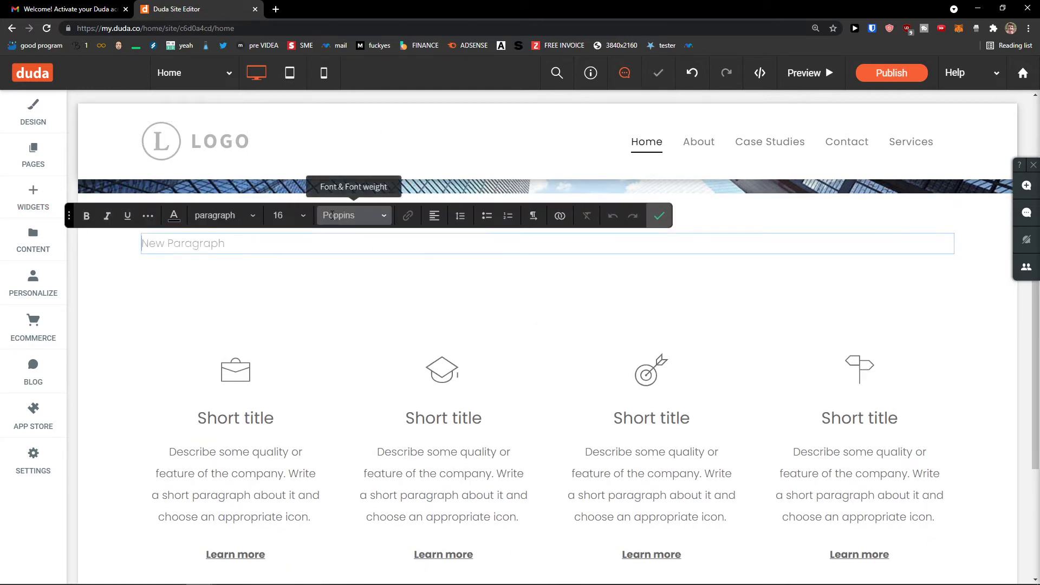
{"action": "left_click", "coordinate": [664, 276]}
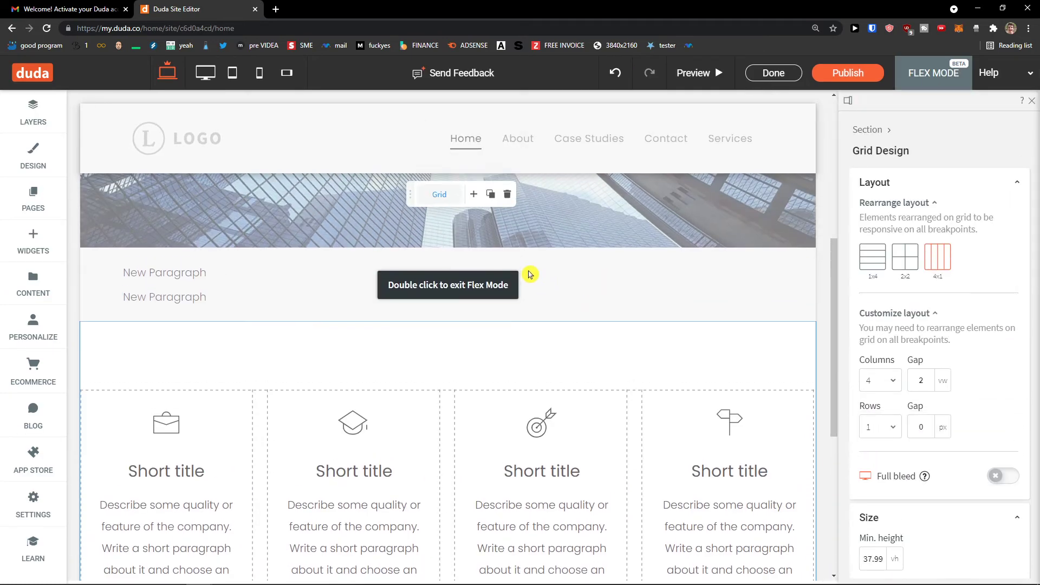
{"action": "double_click", "coordinate": [481, 291]}
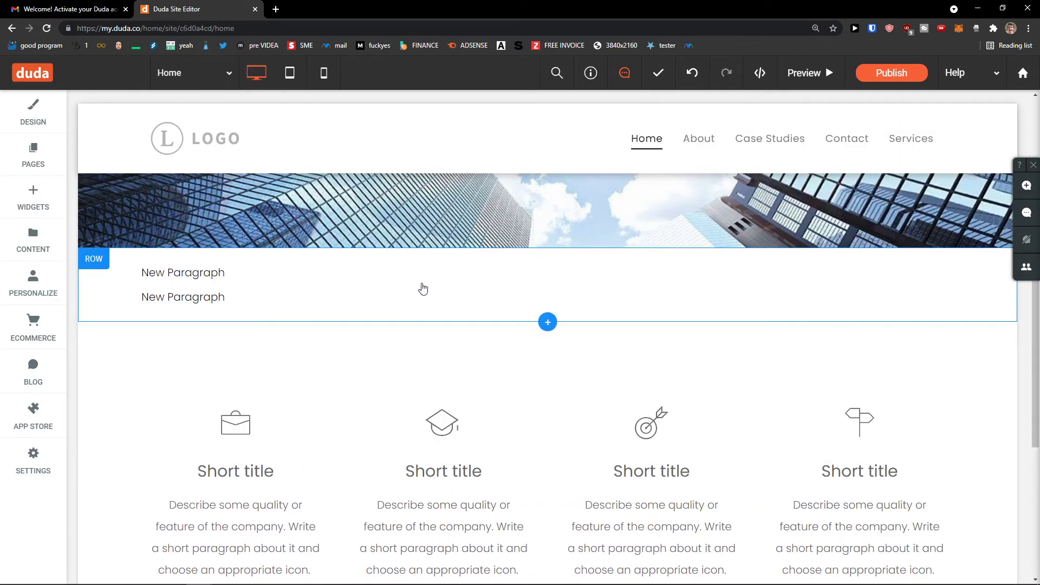
{"action": "left_click", "coordinate": [380, 286]}
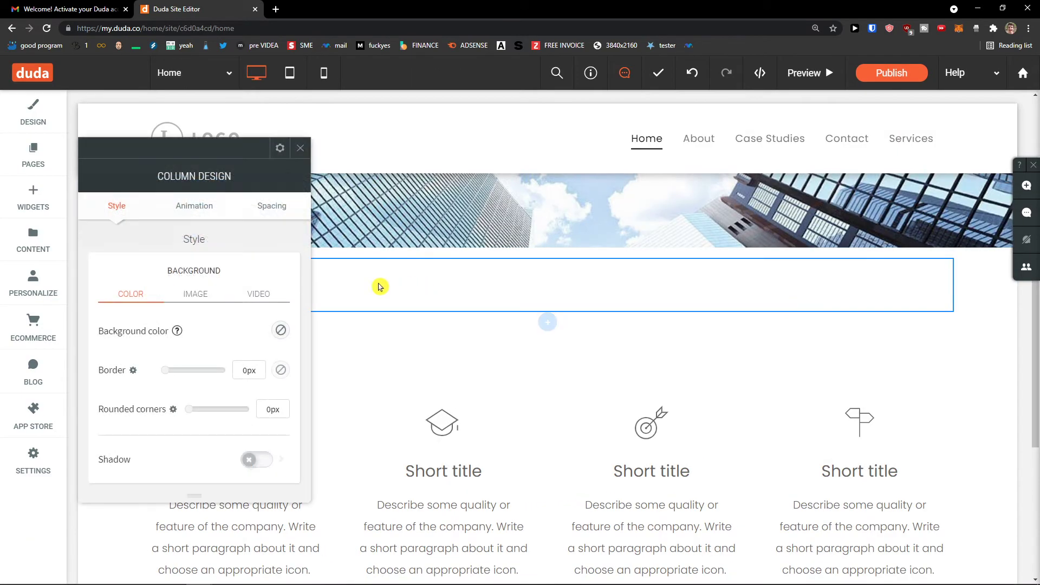
{"action": "left_click", "coordinate": [300, 151]}
Delete the upper of the two new paragraphs below the hero image
{"action": "left_click", "coordinate": [210, 275]}
{"action": "left_click", "coordinate": [211, 272]}
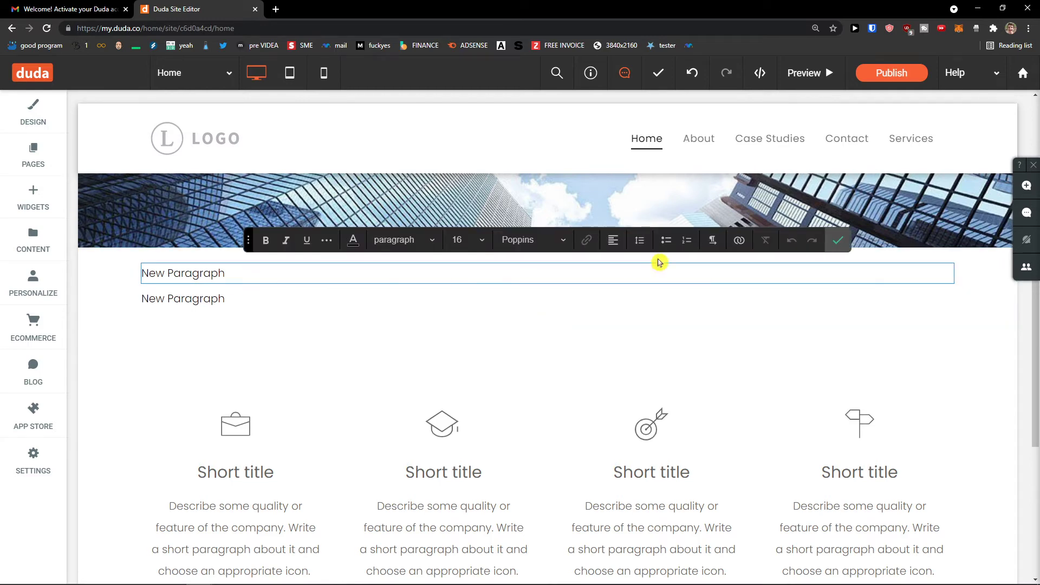
{"action": "left_click", "coordinate": [546, 342]}
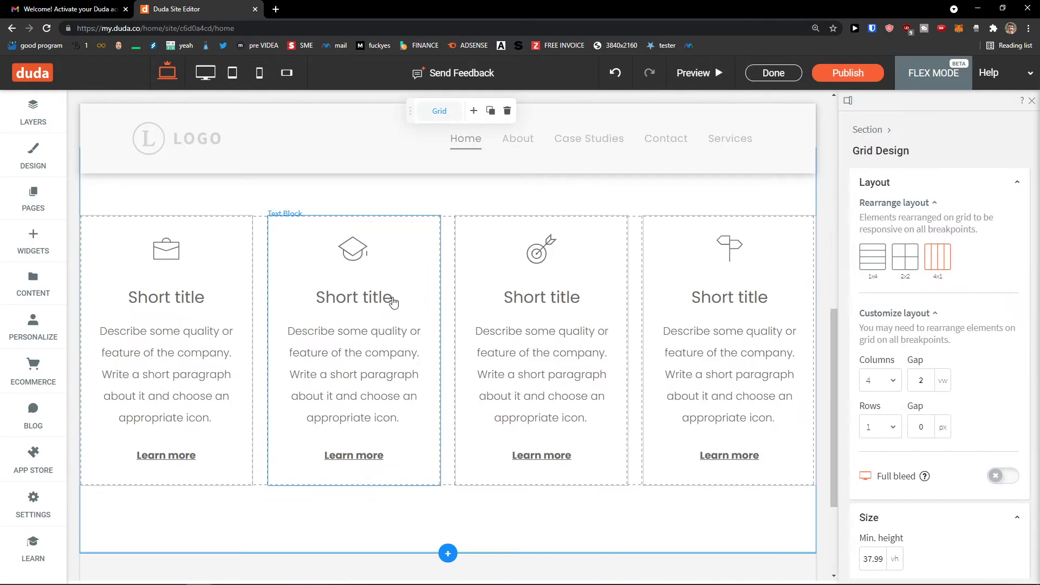
{"action": "double_click", "coordinate": [235, 246]}
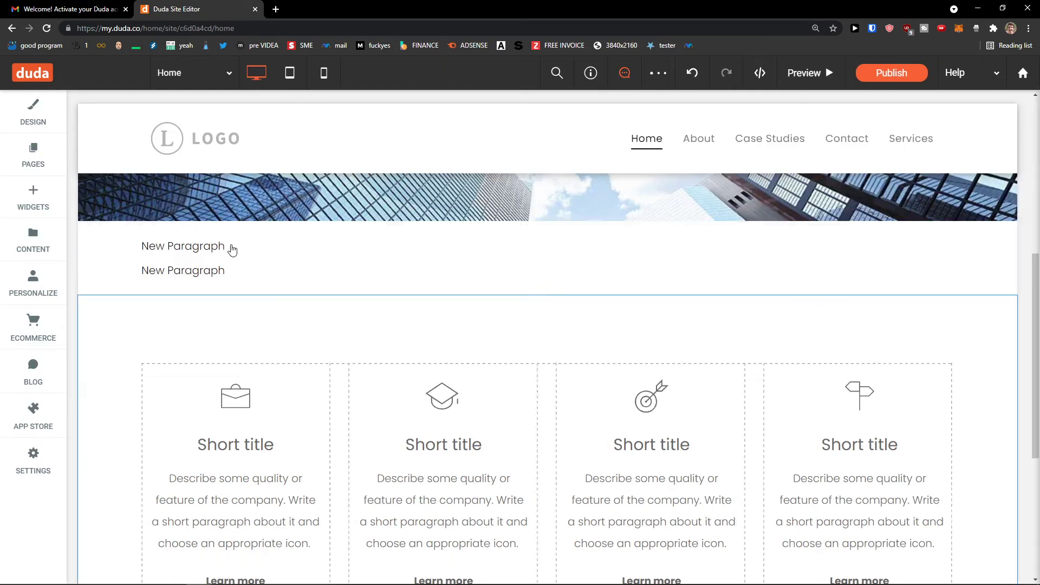
{"action": "left_click", "coordinate": [949, 244]}
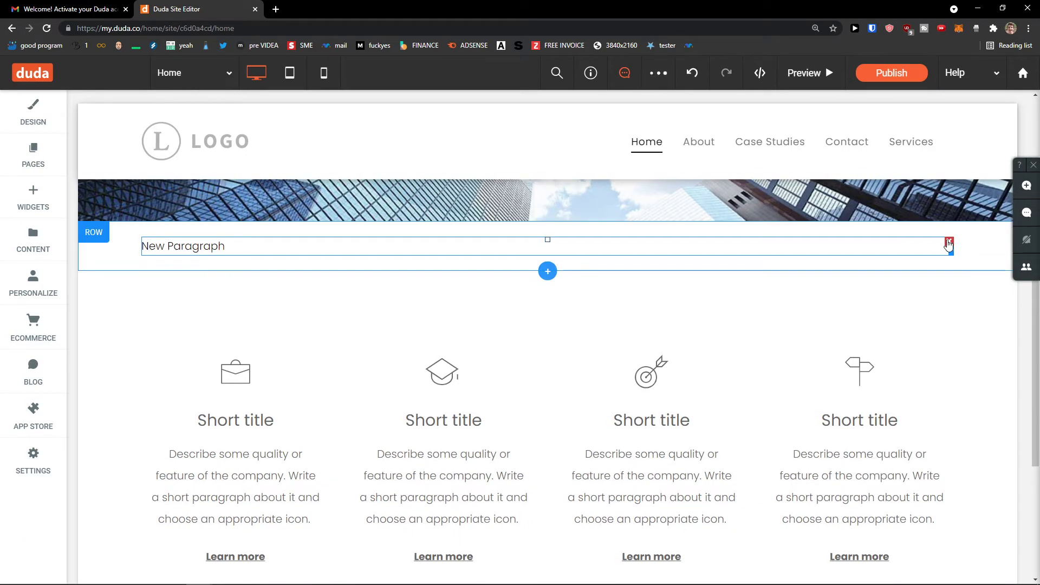
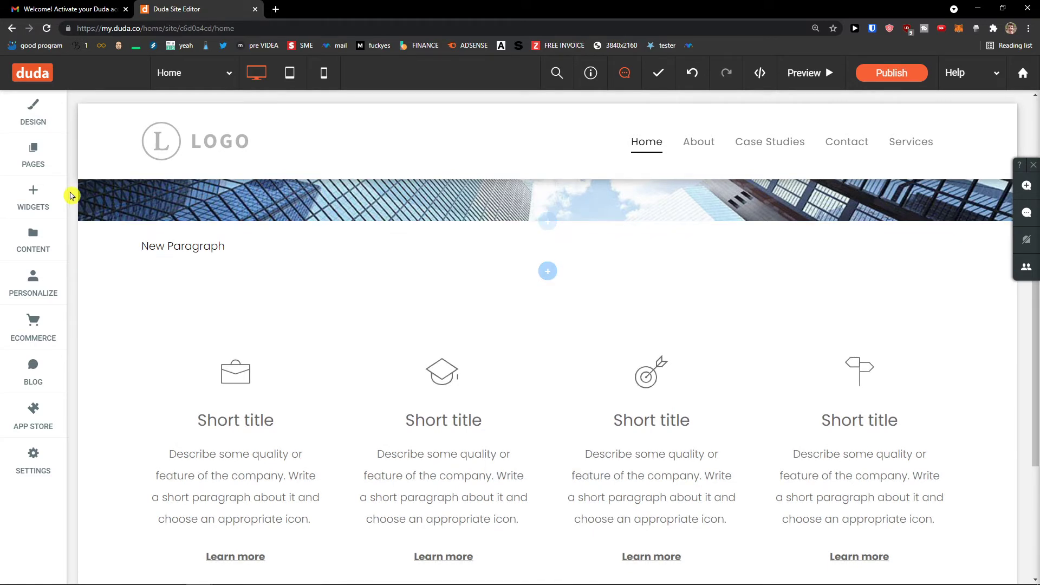
Insert a 1 Column layout widget between the remaining paragraph and the feature columns
{"action": "left_click", "coordinate": [33, 198]}
{"action": "scroll", "coordinate": [227, 303], "scroll_direction": "down", "scroll_amount": 6}
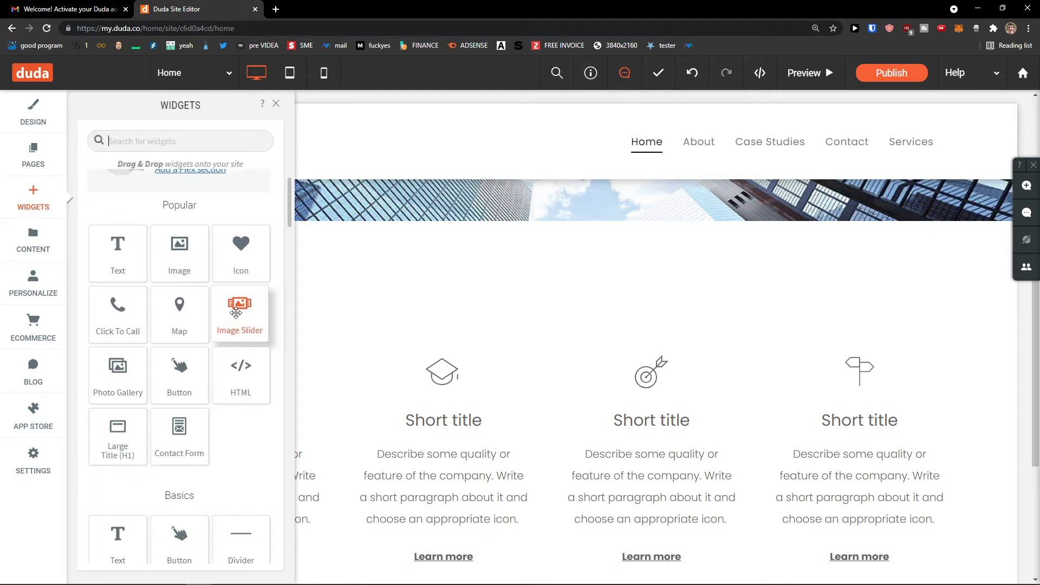
{"action": "scroll", "coordinate": [222, 313], "scroll_direction": "down", "scroll_amount": 2}
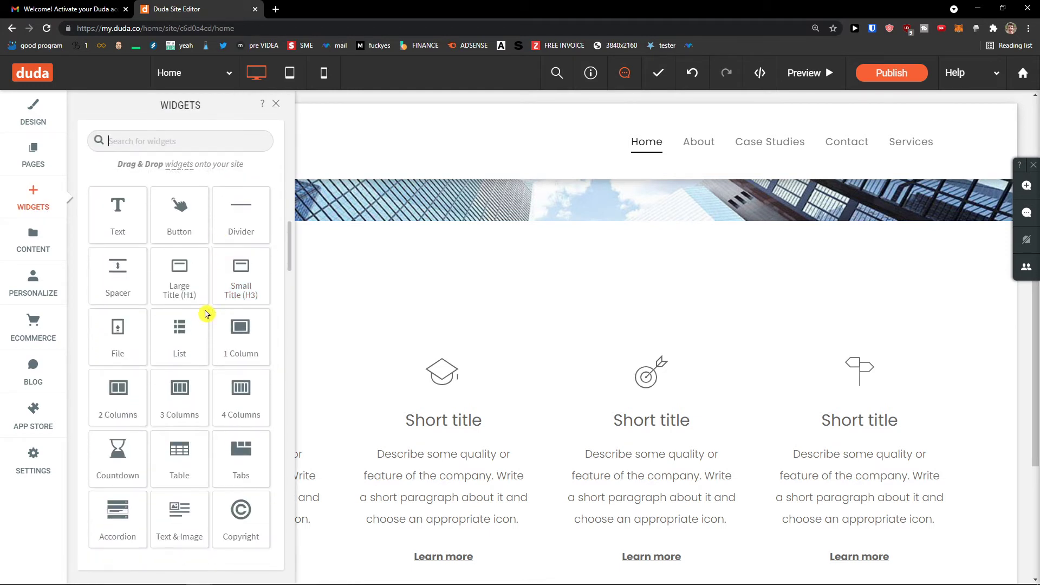
{"action": "scroll", "coordinate": [206, 304], "scroll_direction": "down", "scroll_amount": 1}
{"action": "left_click_drag", "start_coordinate": [240, 227], "coordinate": [496, 330]}
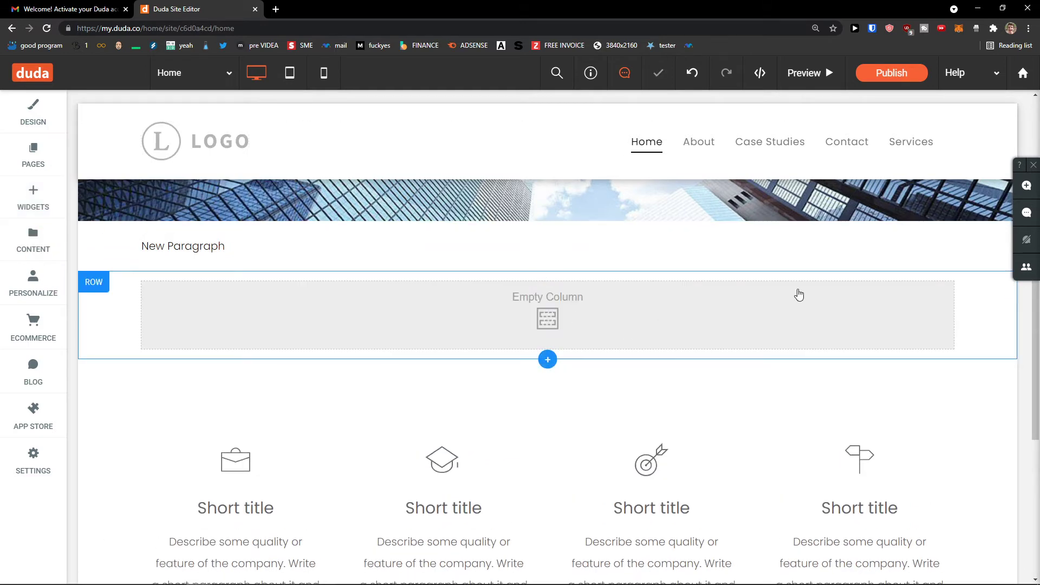
Undo the insertion of the empty column and the deletion of the paragraph
{"action": "left_click", "coordinate": [332, 300]}
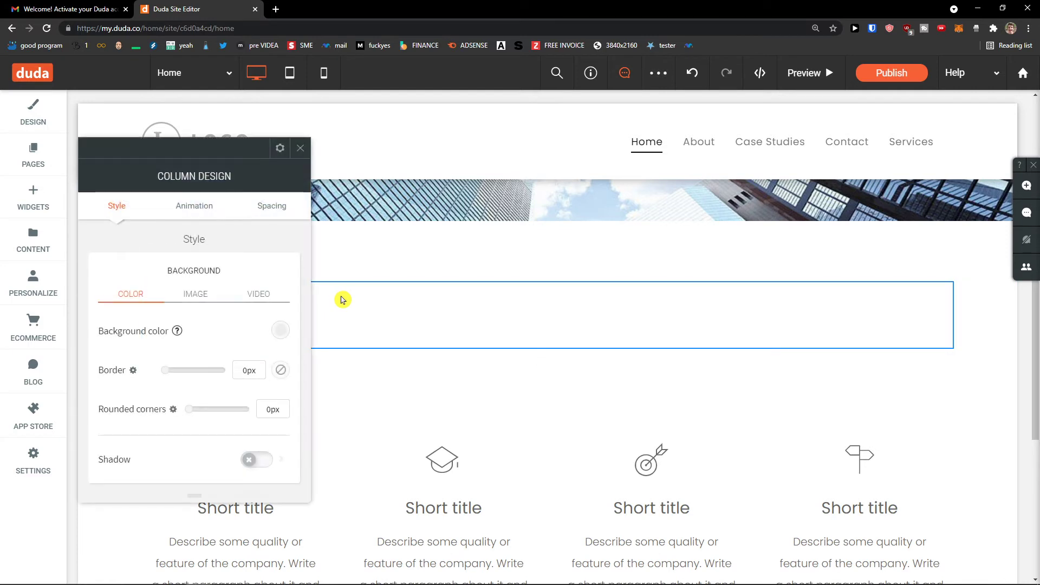
{"action": "left_click", "coordinate": [300, 148]}
{"action": "right_click", "coordinate": [251, 302]}
{"action": "mouse_move", "coordinate": [305, 431]}
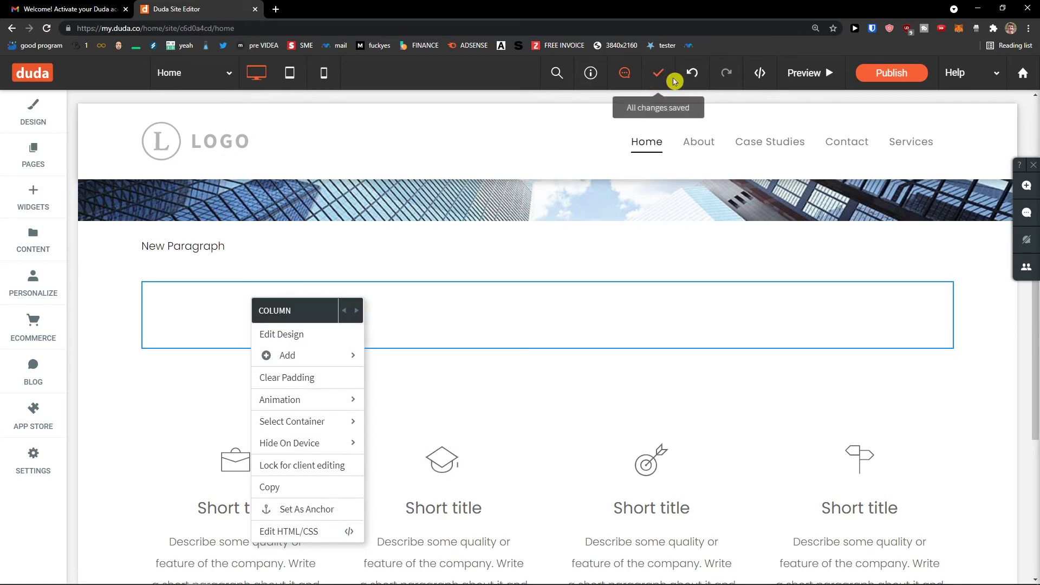
{"action": "left_click", "coordinate": [690, 75]}
{"action": "left_click", "coordinate": [690, 74]}
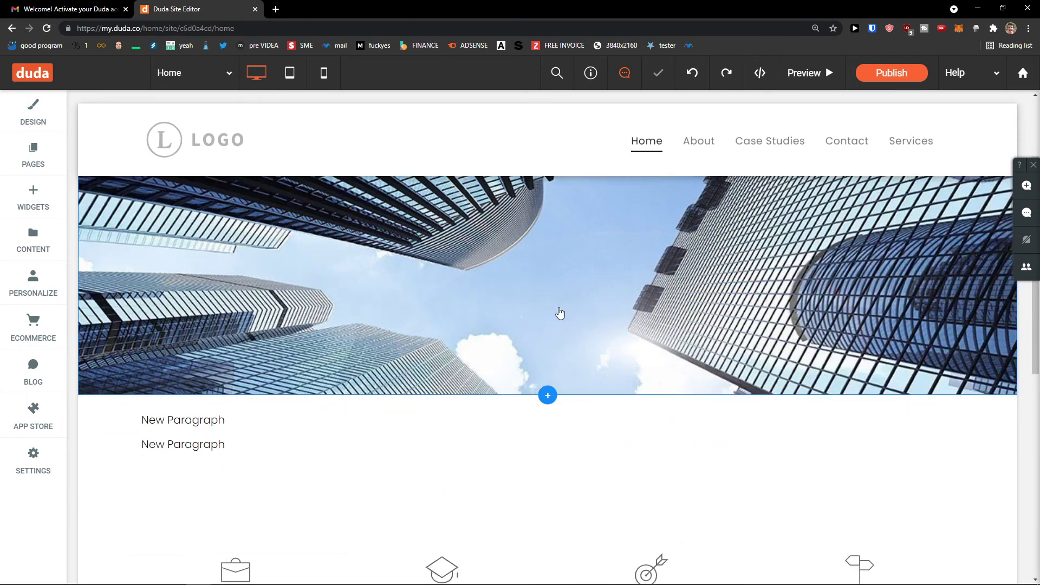
Remove the upper duplicate paragraph so that a single one stays below the hero image
{"action": "left_click", "coordinate": [948, 409]}
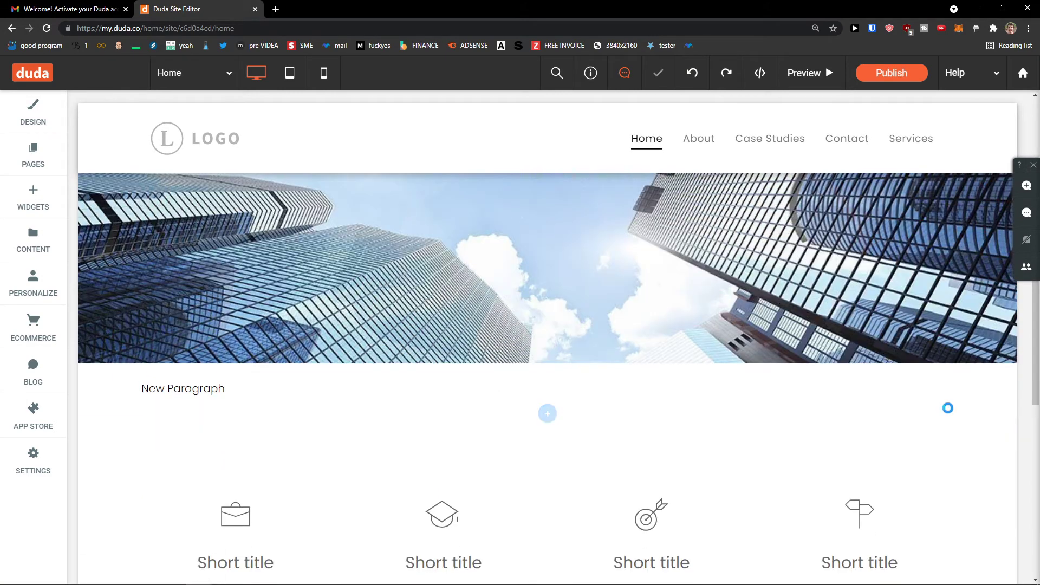
{"action": "left_click", "coordinate": [439, 390]}
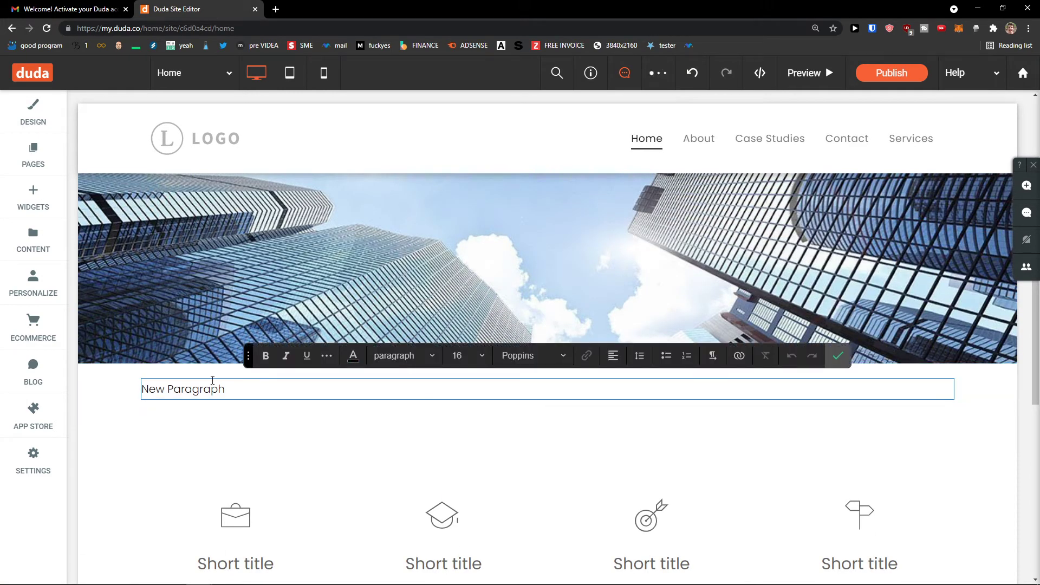
{"action": "left_click", "coordinate": [115, 434]}
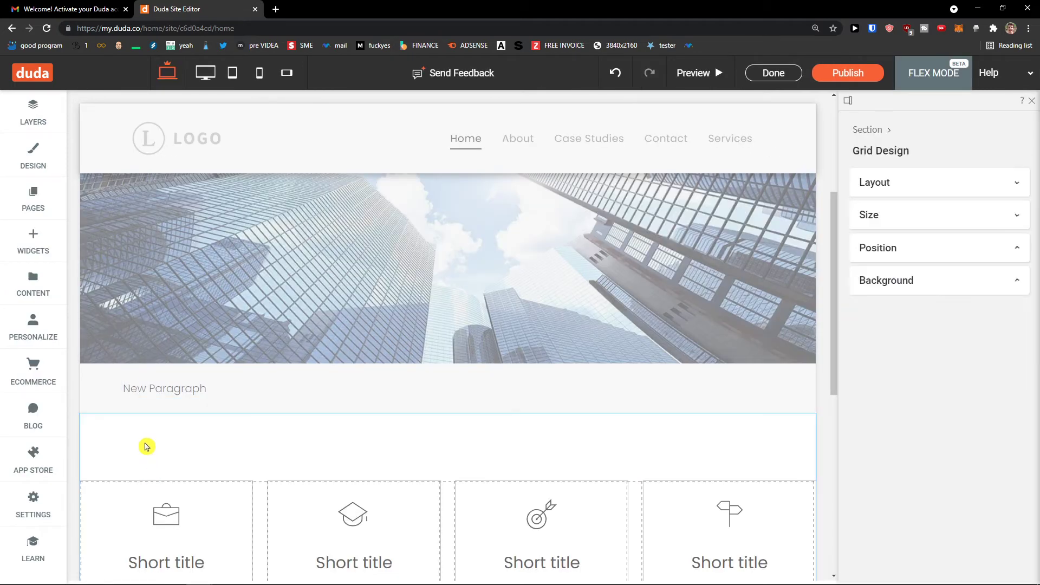
{"action": "double_click", "coordinate": [312, 398]}
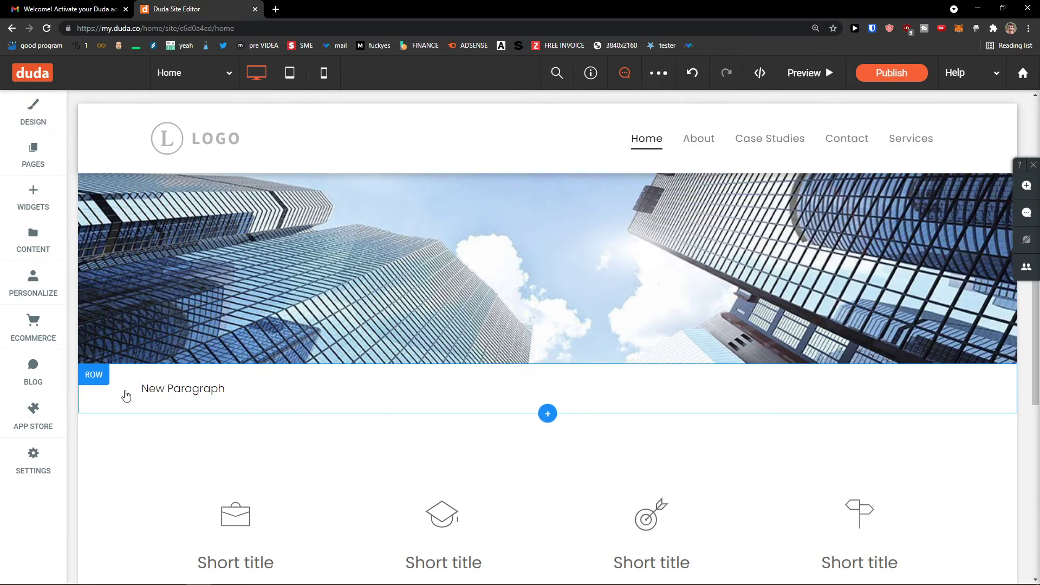
Reduce the bottom inner padding of the row that contains the new paragraph
{"action": "left_click", "coordinate": [126, 394]}
{"action": "scroll", "coordinate": [177, 398], "scroll_direction": "down", "scroll_amount": 2}
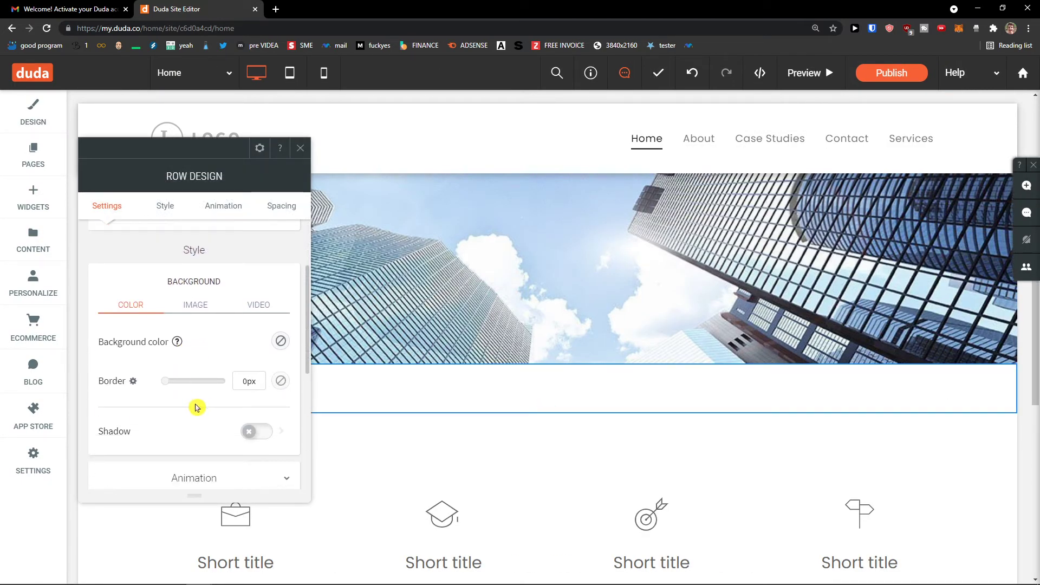
{"action": "mouse_move", "coordinate": [168, 390]}
{"action": "left_mouse_down"}
{"action": "mouse_move", "coordinate": [190, 383]}
{"action": "mouse_move", "coordinate": [158, 383]}
{"action": "left_mouse_up"}
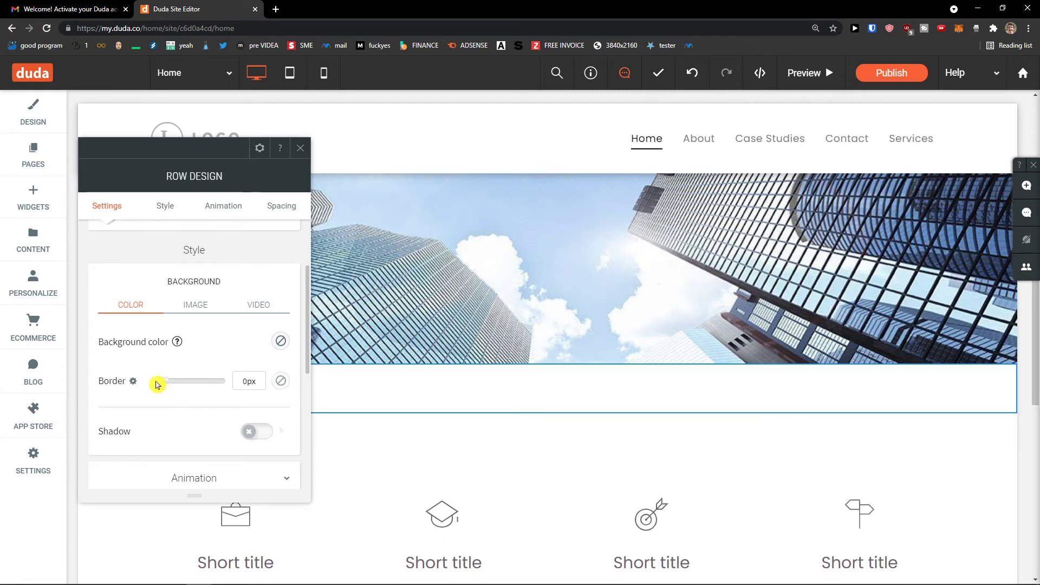
{"action": "scroll", "coordinate": [182, 378], "scroll_direction": "up", "scroll_amount": 2}
{"action": "scroll", "coordinate": [195, 383], "scroll_direction": "down", "scroll_amount": 5}
{"action": "left_click", "coordinate": [226, 367]}
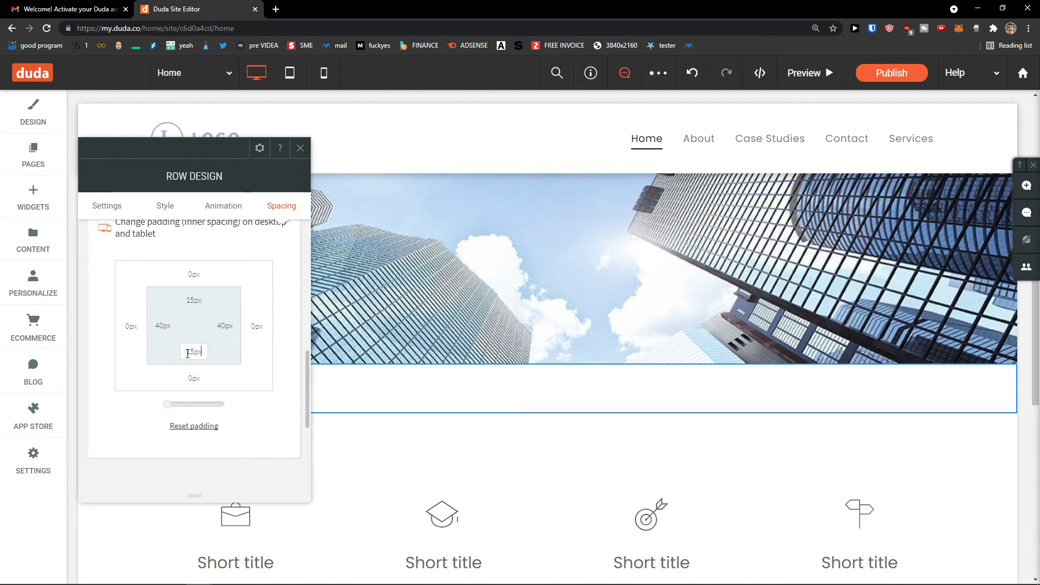
{"action": "key", "text": "Return"}
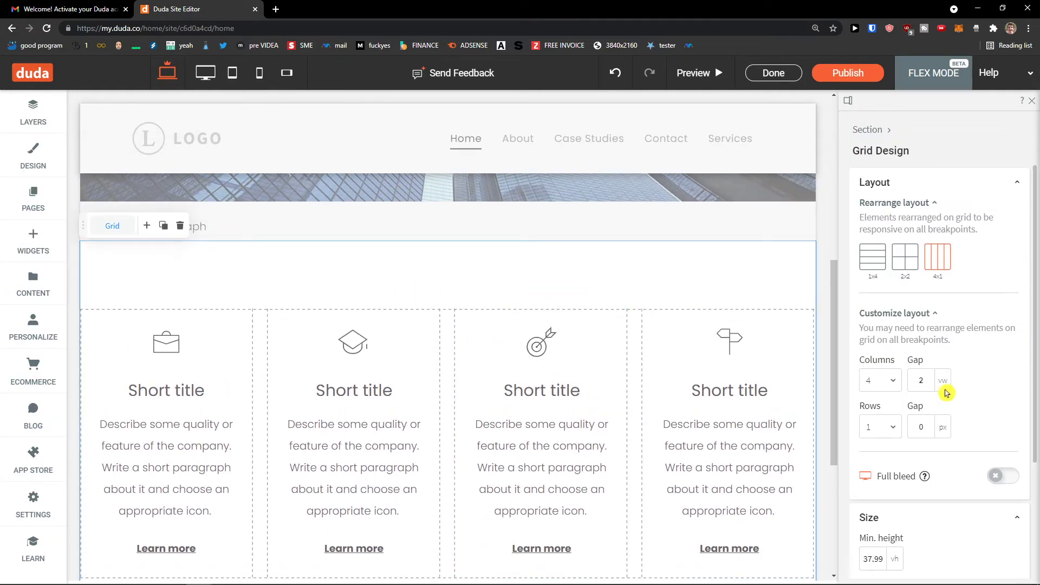
Set the feature grid's minimum height to 28.59 vh and its top inner padding to 25 px
{"action": "scroll", "coordinate": [938, 395], "scroll_direction": "down", "scroll_amount": 3}
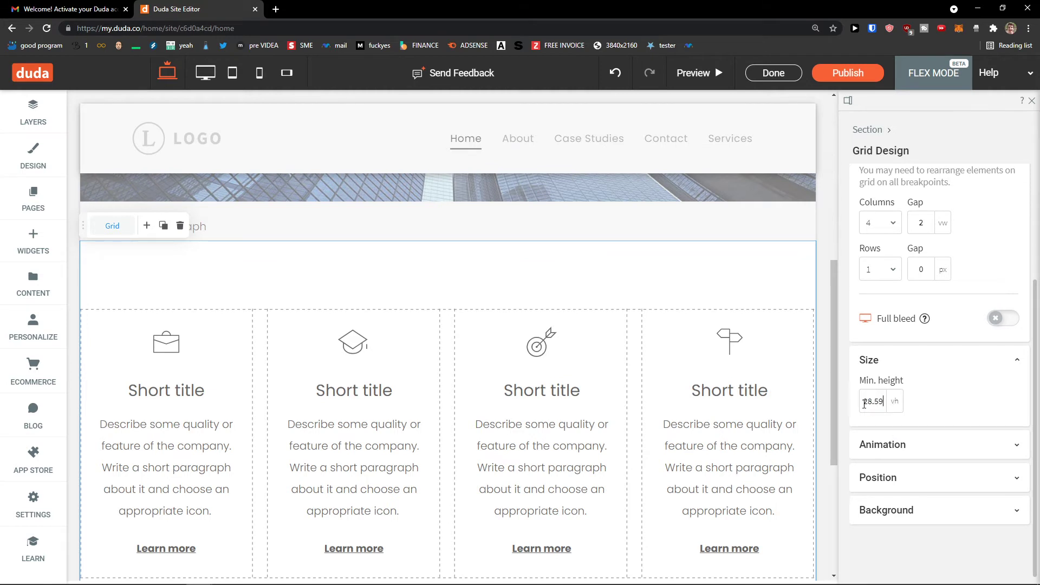
{"action": "left_click", "coordinate": [908, 483]}
{"action": "scroll", "coordinate": [953, 429], "scroll_direction": "down", "scroll_amount": 2}
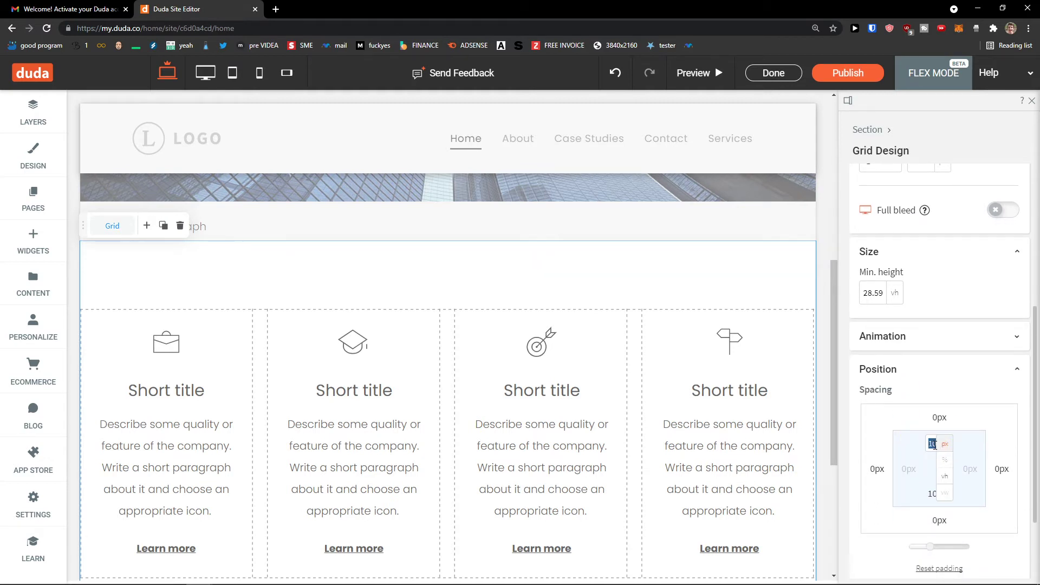
{"action": "left_click", "coordinate": [935, 445]}
{"action": "type", "text": "25"}
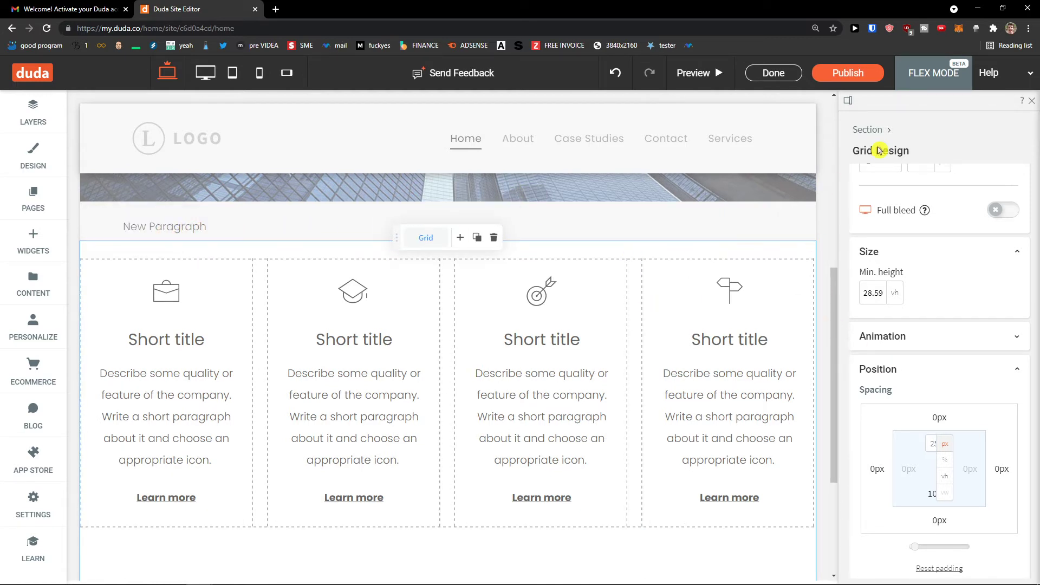
Leave the grid editing mode and center-align the new paragraph below the hero image
{"action": "double_click", "coordinate": [661, 214]}
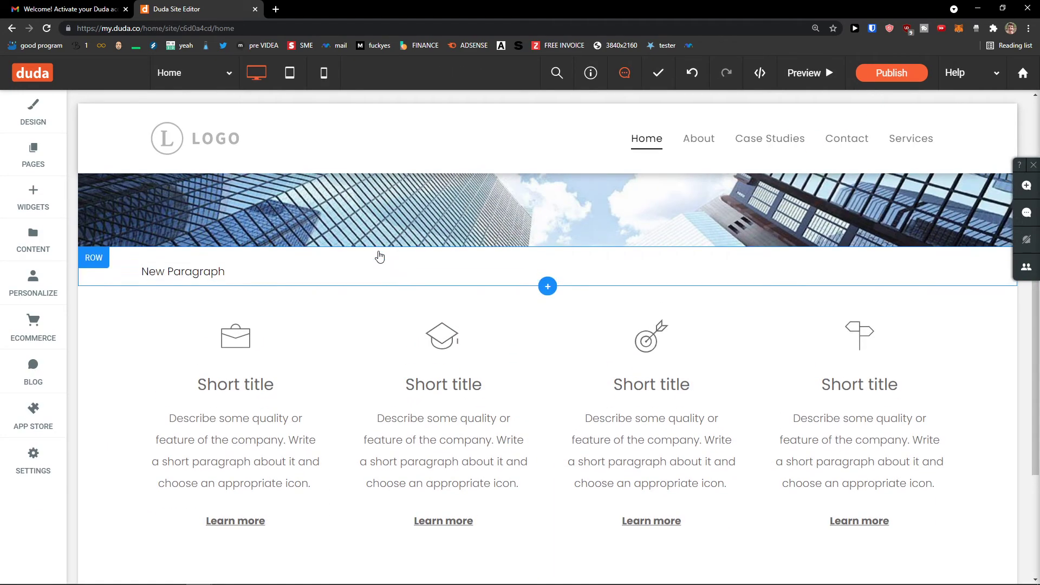
{"action": "left_click", "coordinate": [203, 282]}
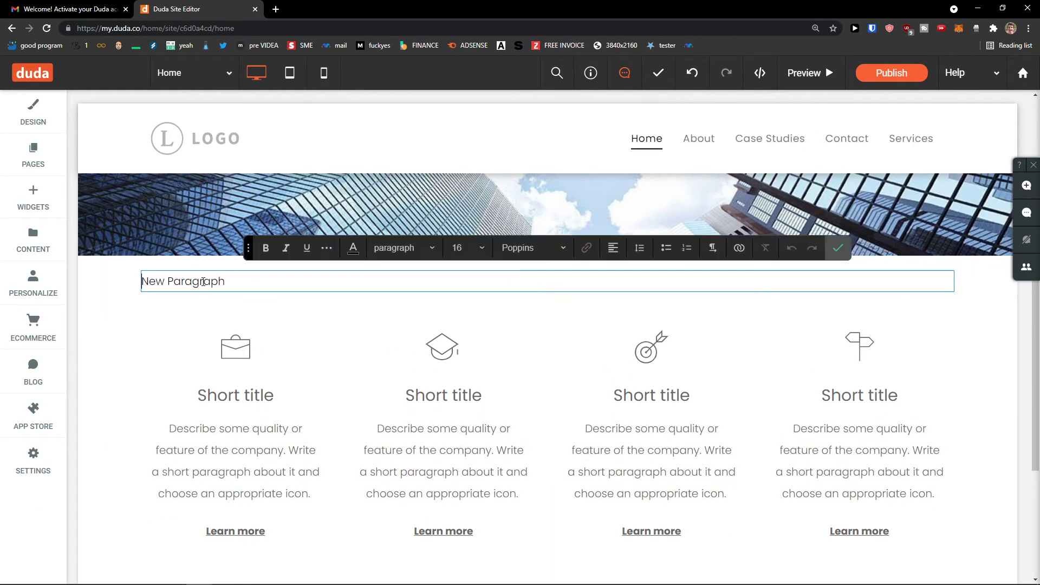
{"action": "left_click", "coordinate": [614, 248]}
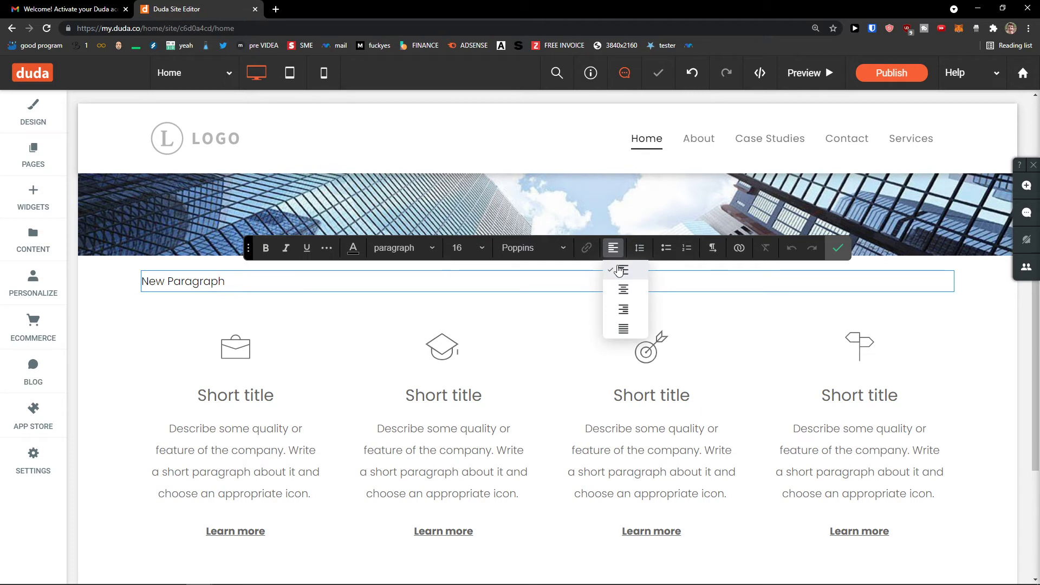
{"action": "left_click", "coordinate": [606, 287]}
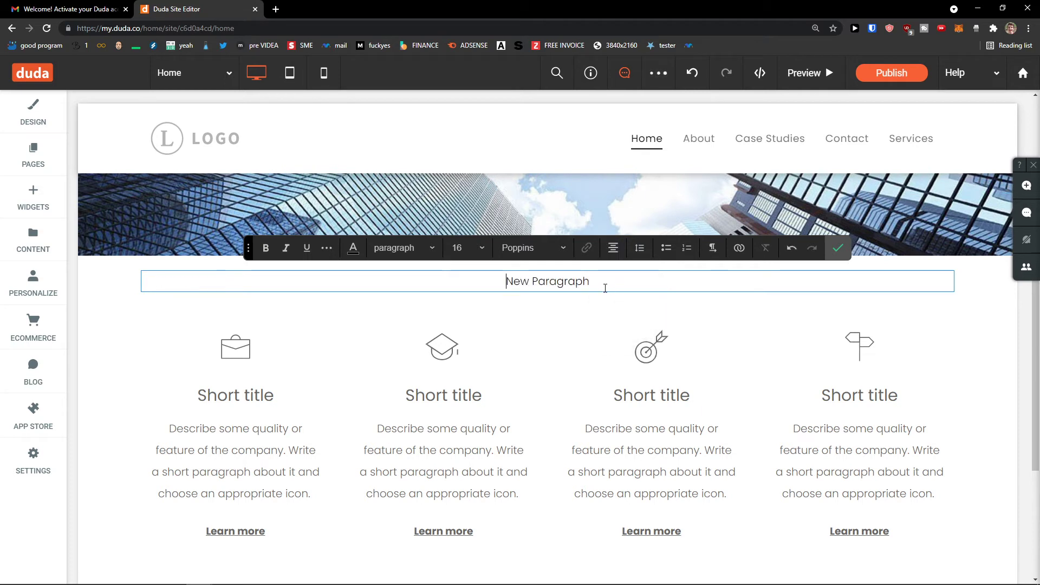
Set the paragraph's font size to 36 and replace its text with "OUR SERVICES"
{"action": "left_click", "coordinate": [467, 247]}
{"action": "scroll", "coordinate": [472, 347], "scroll_direction": "down", "scroll_amount": 2}
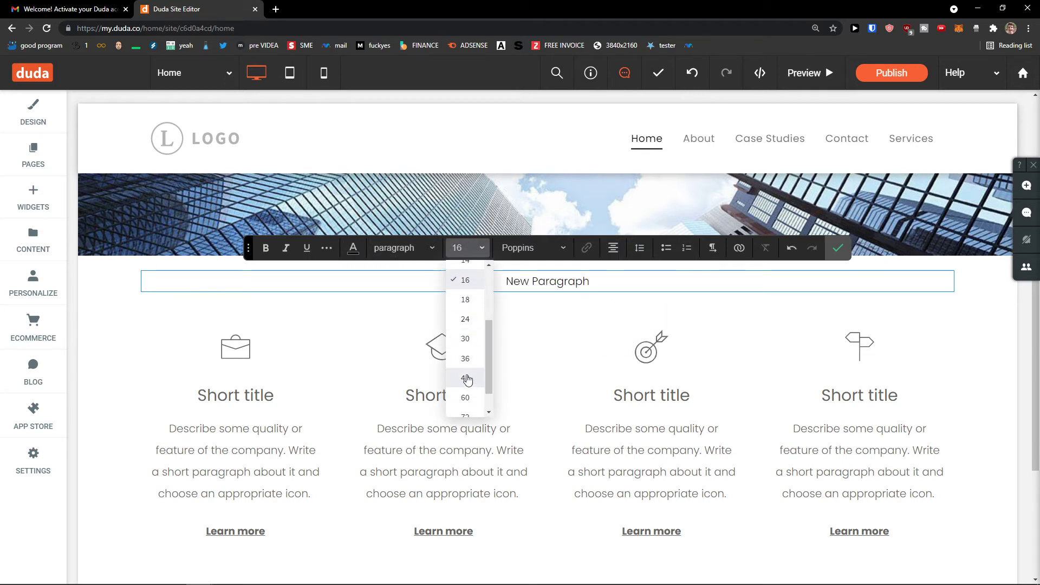
{"action": "left_click", "coordinate": [466, 359]}
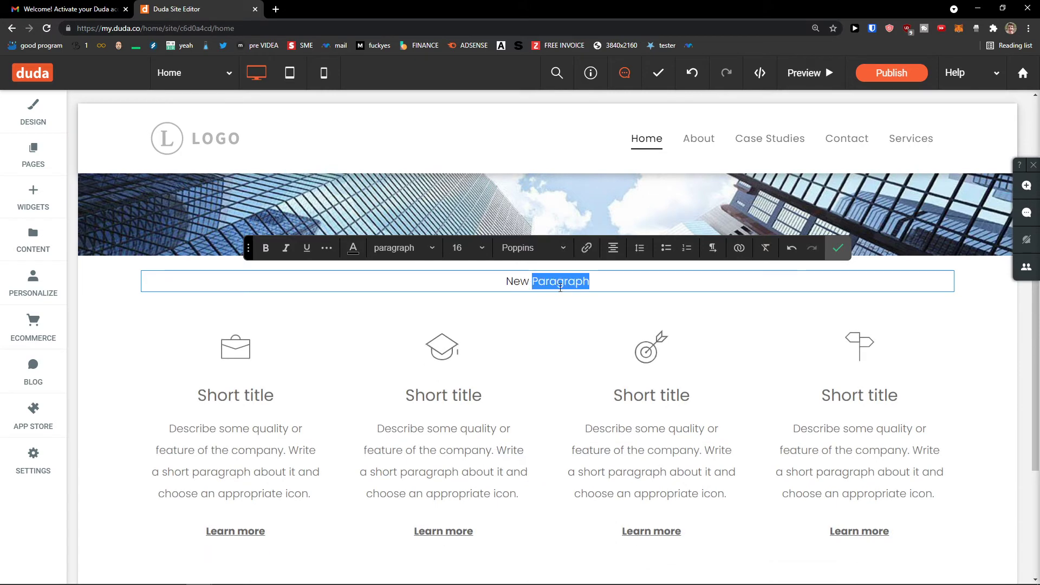
{"action": "left_click", "coordinate": [462, 247]}
{"action": "scroll", "coordinate": [467, 363], "scroll_direction": "down", "scroll_amount": 2}
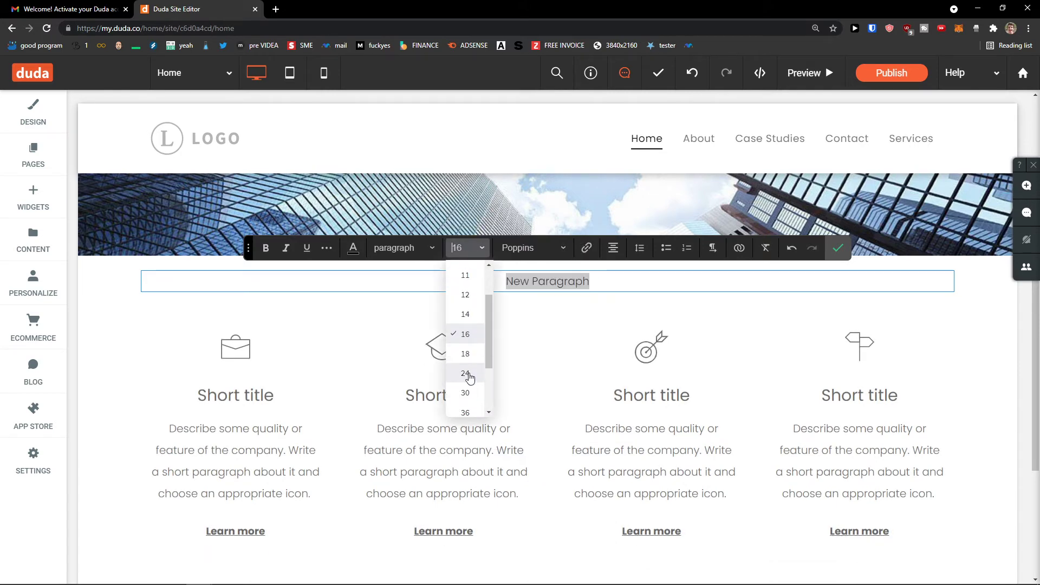
{"action": "left_click", "coordinate": [465, 358]}
{"action": "left_click_drag", "start_coordinate": [455, 290], "coordinate": [643, 294]}
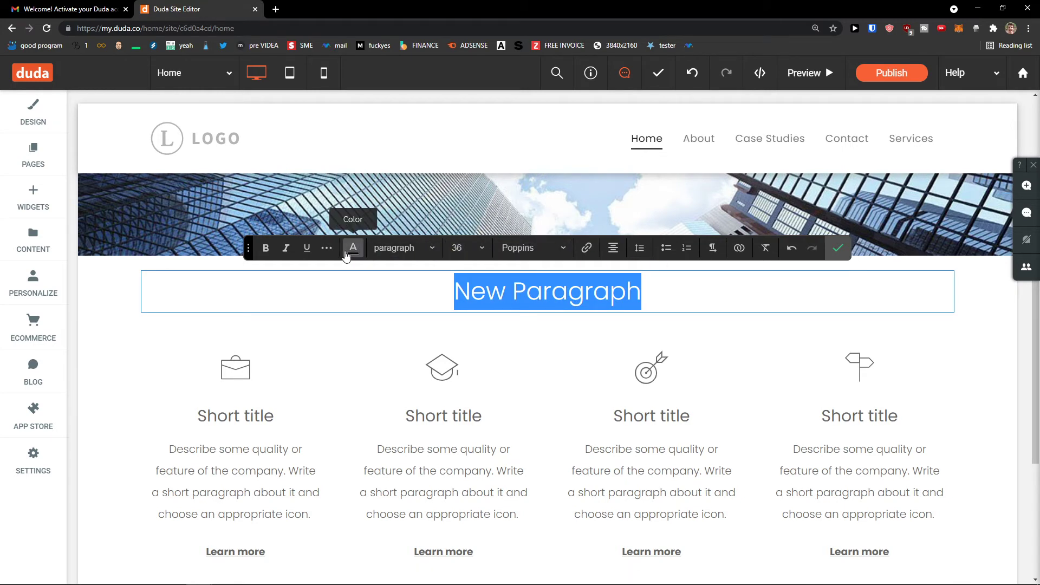
{"action": "type", "text": "OUR SERVICES"}
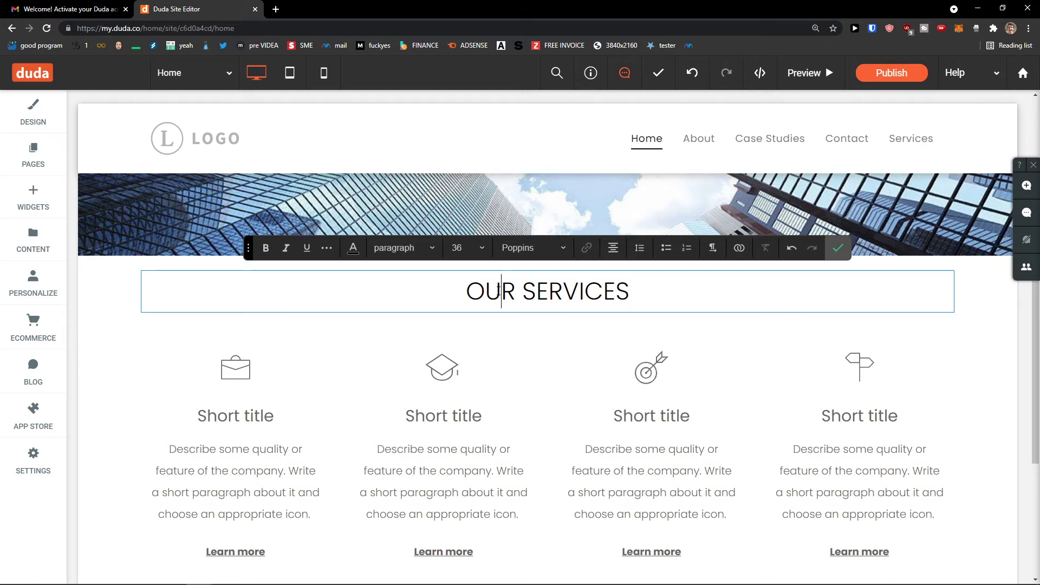
Make the "OUR SERVICES" heading bold and set its font size to 48
{"action": "left_click_drag", "start_coordinate": [465, 291], "coordinate": [632, 290]}
{"action": "left_click", "coordinate": [265, 248]}
{"action": "left_click", "coordinate": [440, 290]}
{"action": "left_click_drag", "start_coordinate": [436, 293], "coordinate": [671, 292]}
{"action": "left_click", "coordinate": [467, 247]}
{"action": "scroll", "coordinate": [478, 311], "scroll_direction": "down", "scroll_amount": 3}
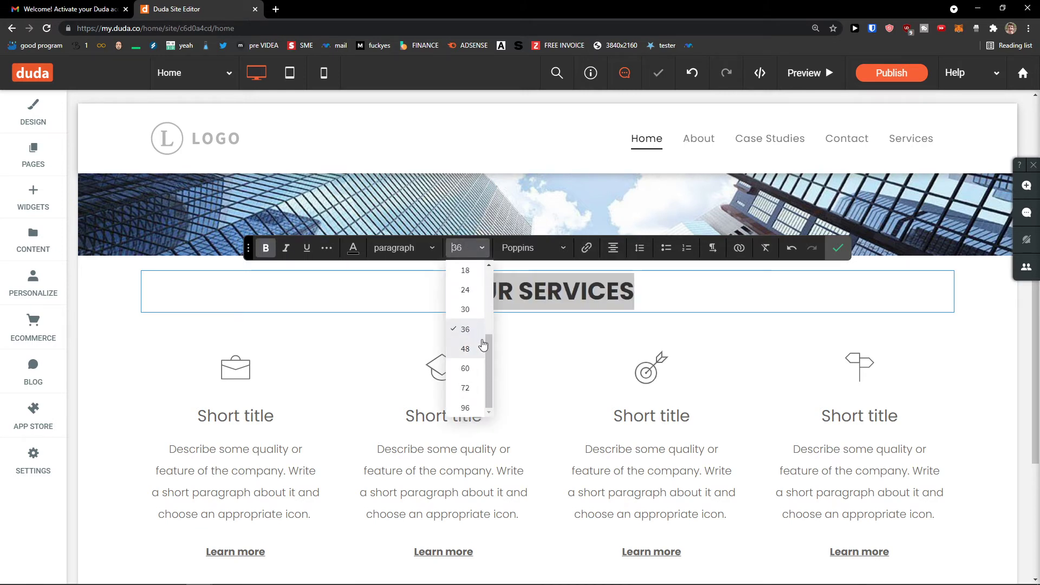
{"action": "left_click", "coordinate": [476, 371]}
{"action": "left_click", "coordinate": [318, 302]}
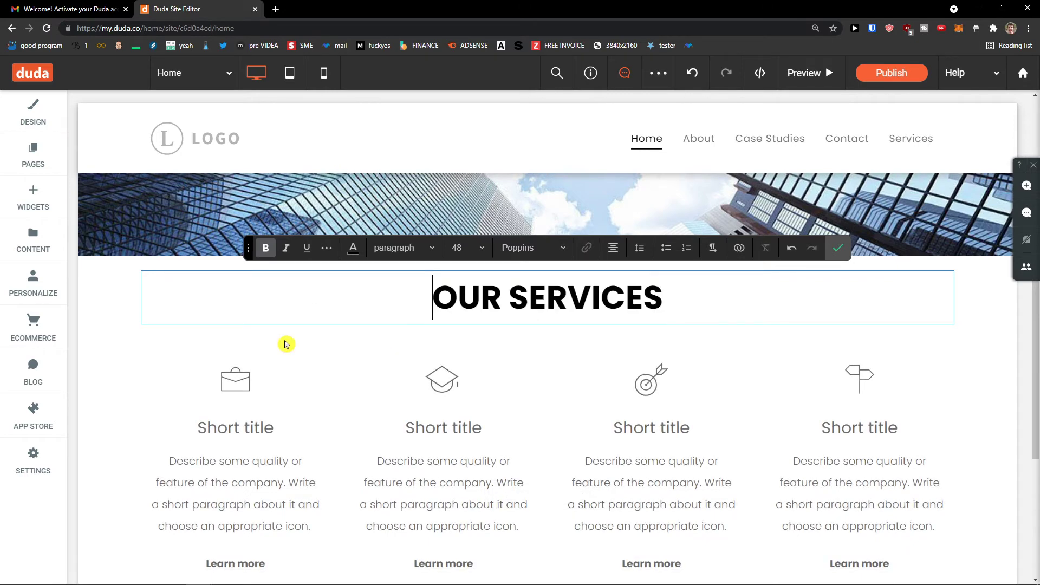
Inspect the feature grid's layout and design settings in Flex Mode, and return to the regular page view
{"action": "left_click", "coordinate": [146, 376]}
{"action": "scroll", "coordinate": [189, 364], "scroll_direction": "up", "scroll_amount": 4}
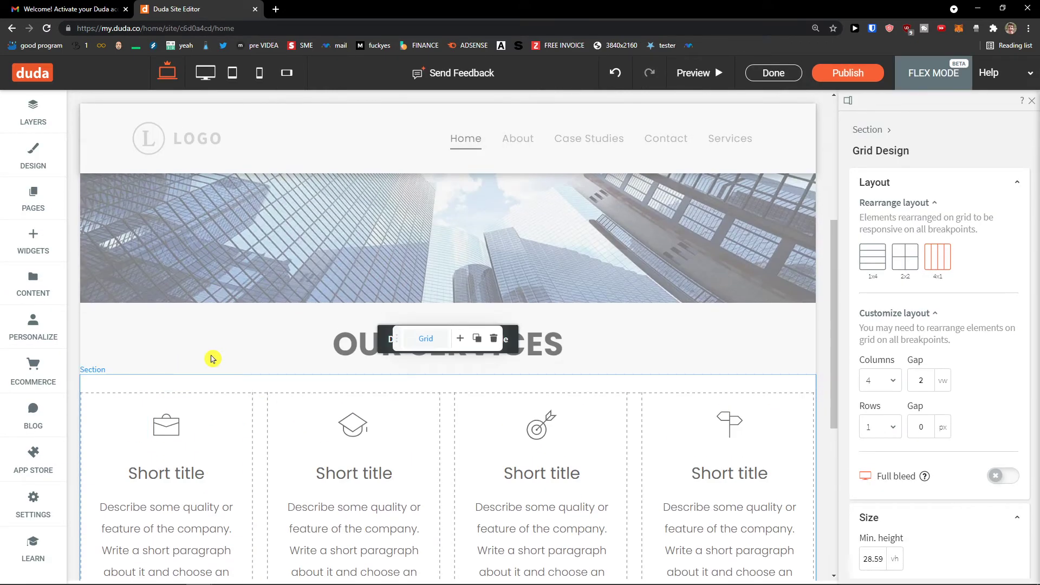
{"action": "scroll", "coordinate": [624, 347], "scroll_direction": "down", "scroll_amount": 2}
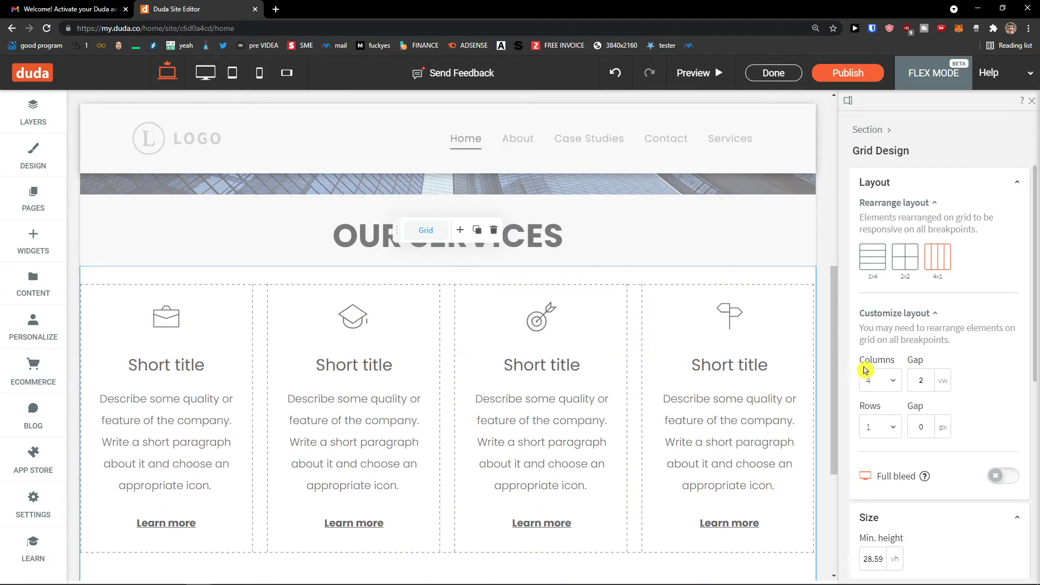
{"action": "scroll", "coordinate": [602, 333], "scroll_direction": "down", "scroll_amount": 1}
{"action": "scroll", "coordinate": [601, 334], "scroll_direction": "down", "scroll_amount": 2}
{"action": "scroll", "coordinate": [597, 339], "scroll_direction": "up", "scroll_amount": 4}
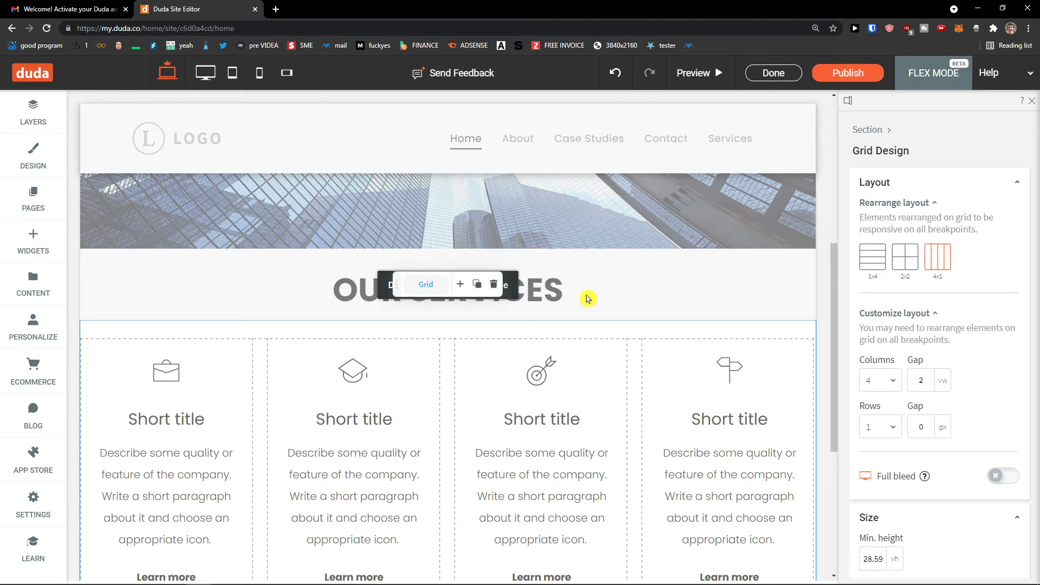
{"action": "scroll", "coordinate": [564, 320], "scroll_direction": "up", "scroll_amount": 1}
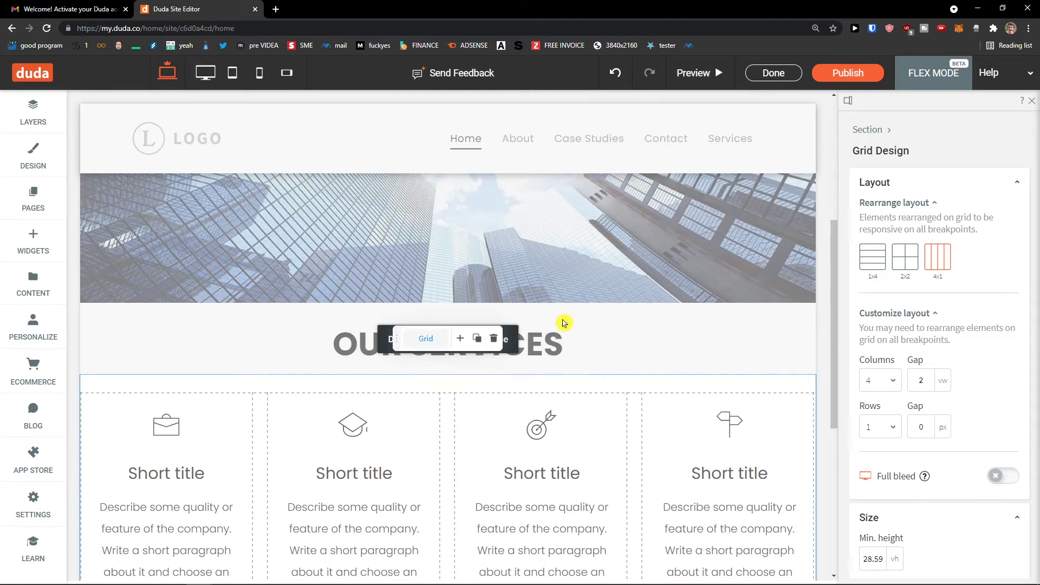
{"action": "left_click", "coordinate": [1028, 97]}
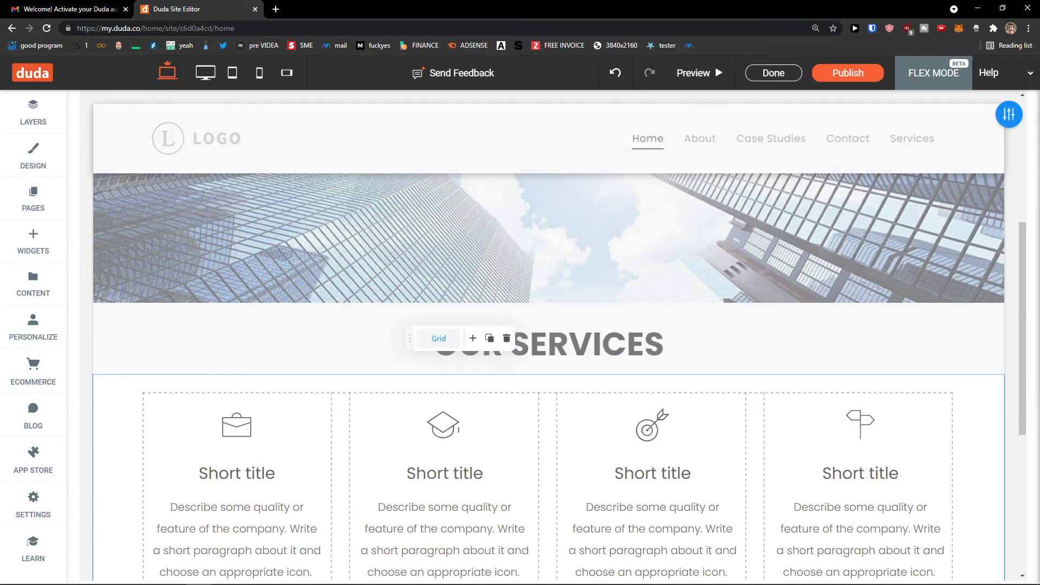
{"action": "scroll", "coordinate": [353, 395], "scroll_direction": "down", "scroll_amount": 2}
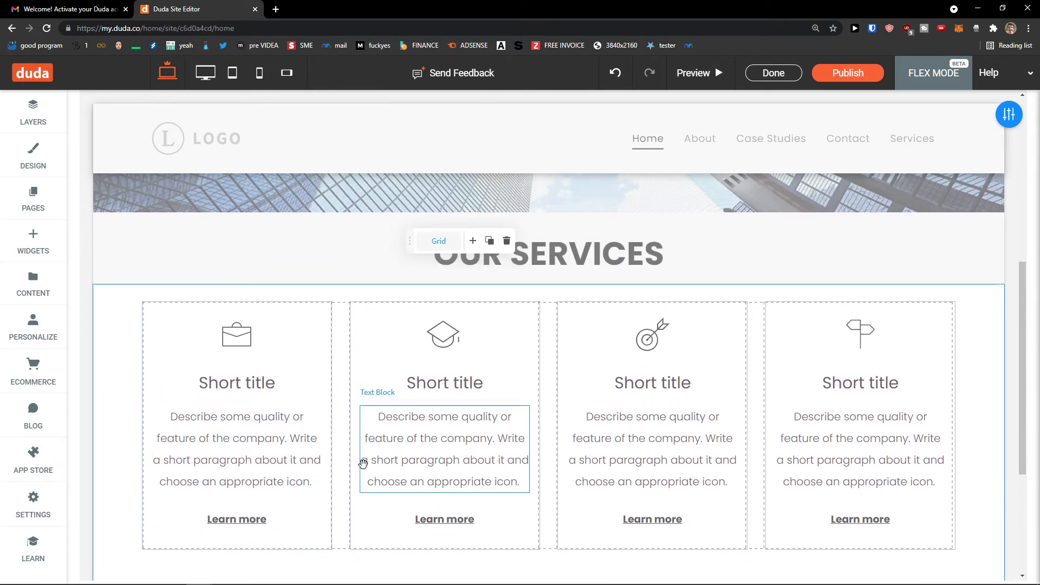
{"action": "scroll", "coordinate": [363, 463], "scroll_direction": "up", "scroll_amount": 2}
{"action": "left_click", "coordinate": [781, 78]}
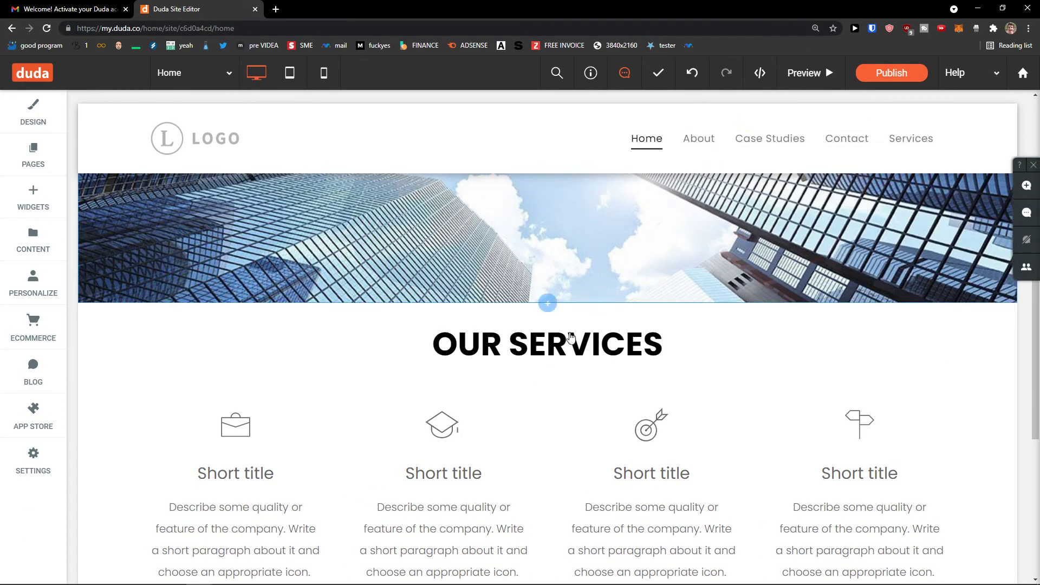
Browse the Flex section templates for the area below the feature columns, leaving without adding one
{"action": "scroll", "coordinate": [471, 472], "scroll_direction": "down", "scroll_amount": 5}
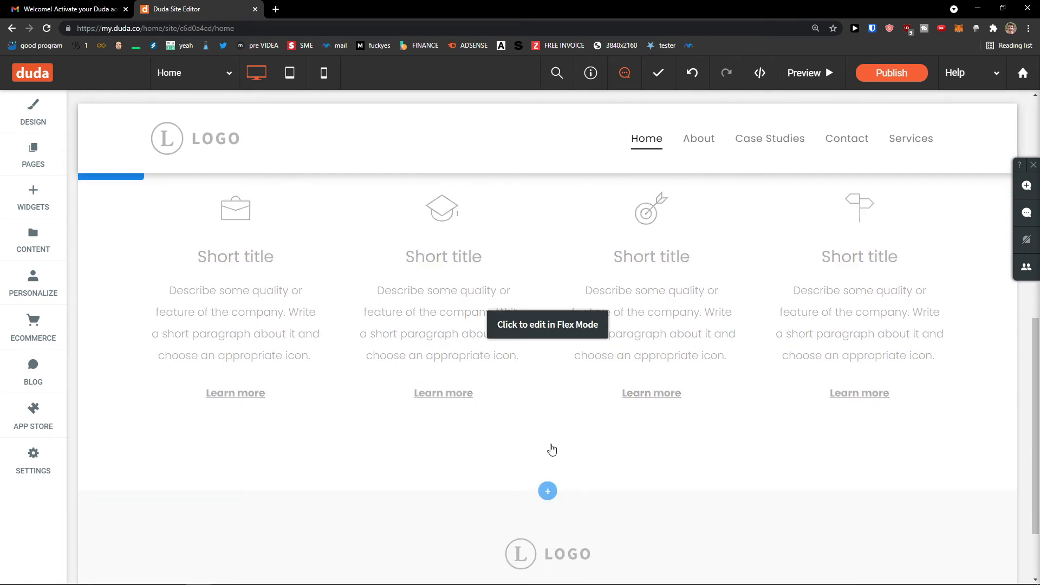
{"action": "left_click", "coordinate": [548, 491]}
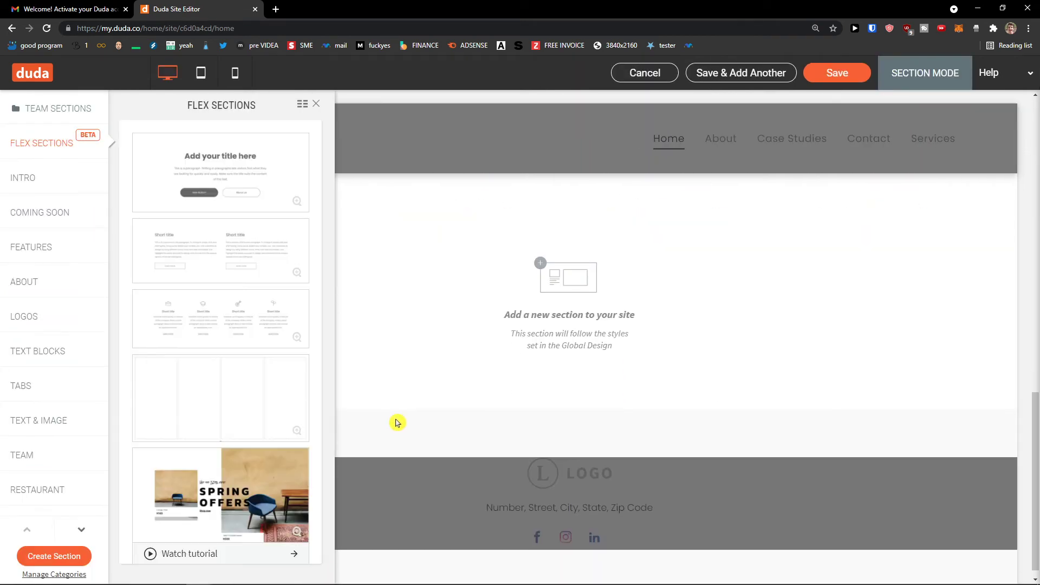
{"action": "scroll", "coordinate": [233, 336], "scroll_direction": "down", "scroll_amount": 15}
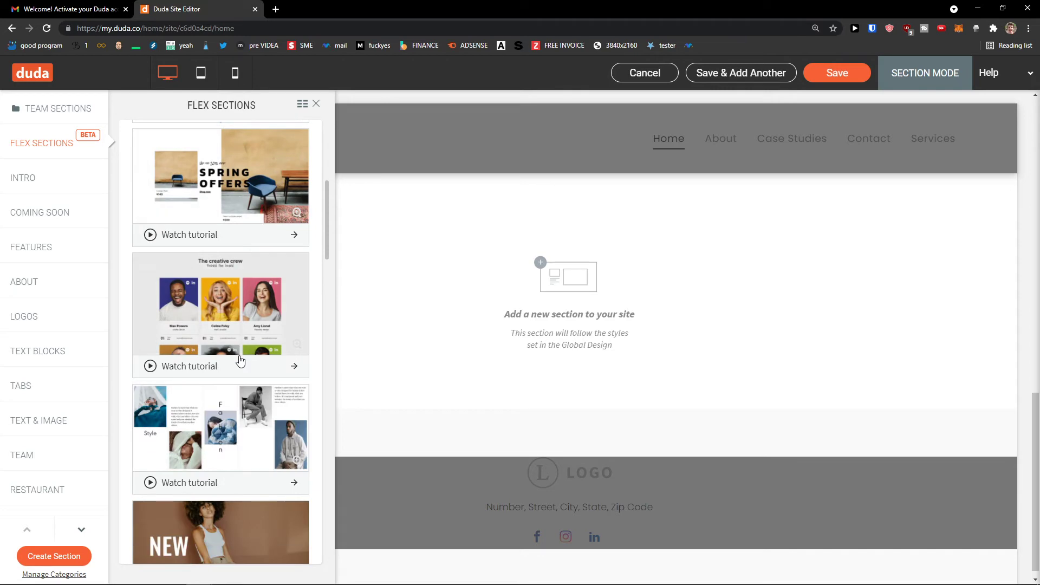
{"action": "scroll", "coordinate": [233, 361], "scroll_direction": "down", "scroll_amount": 15}
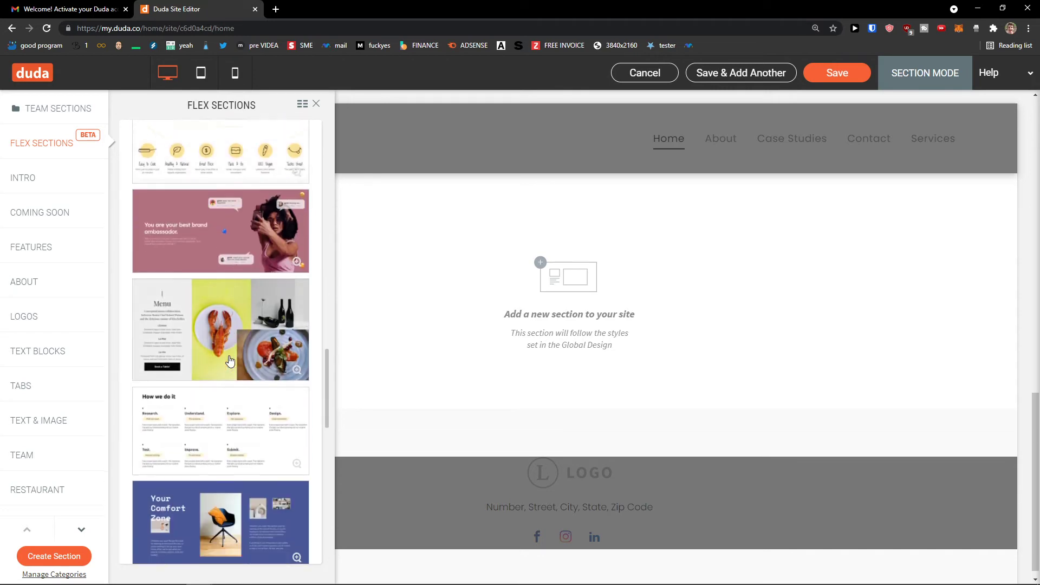
{"action": "scroll", "coordinate": [228, 360], "scroll_direction": "up", "scroll_amount": 10}
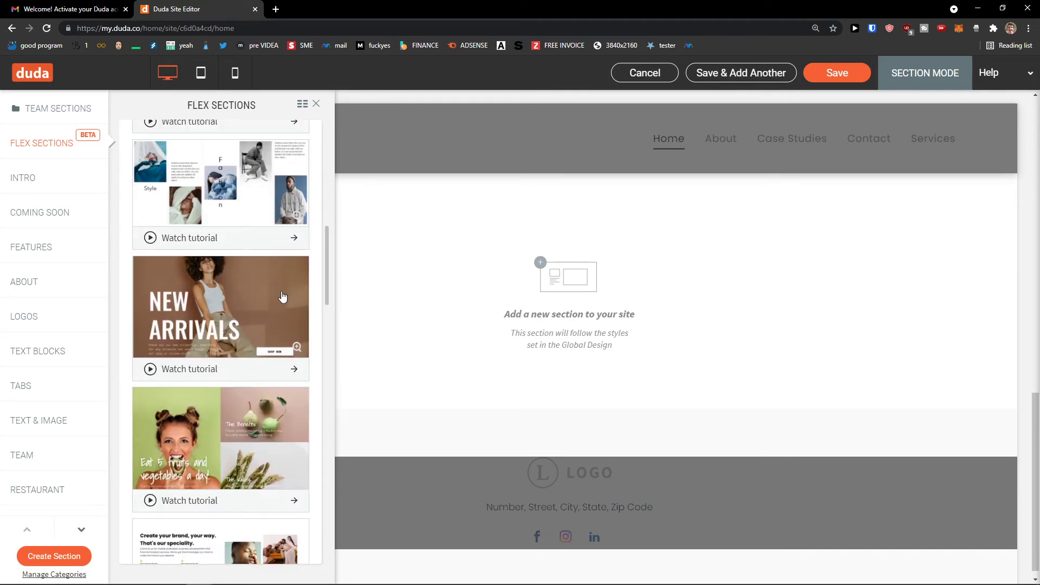
{"action": "left_click", "coordinate": [316, 104]}
{"action": "scroll", "coordinate": [778, 441], "scroll_direction": "up", "scroll_amount": 12}
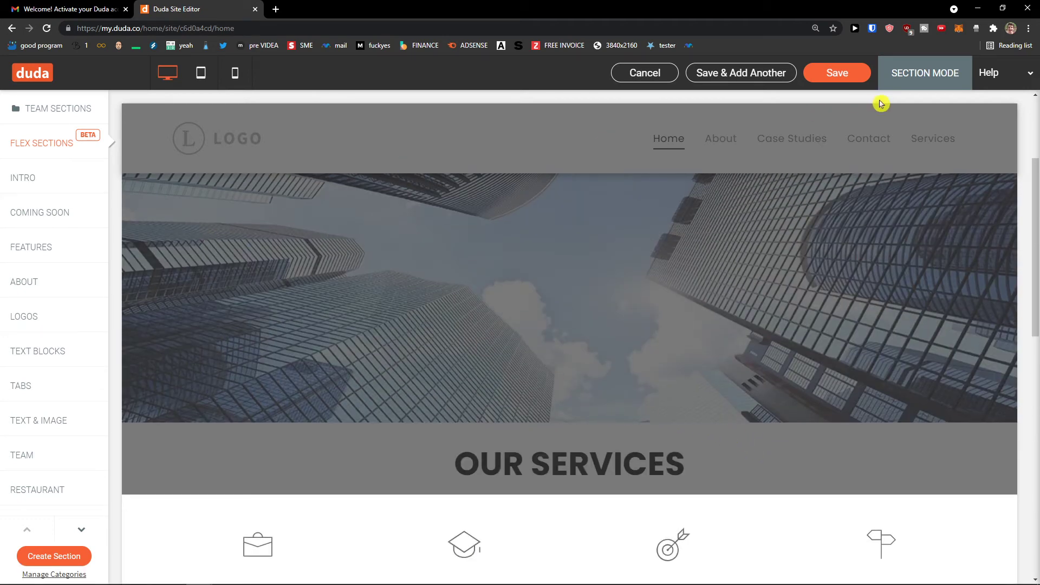
{"action": "left_click", "coordinate": [670, 81]}
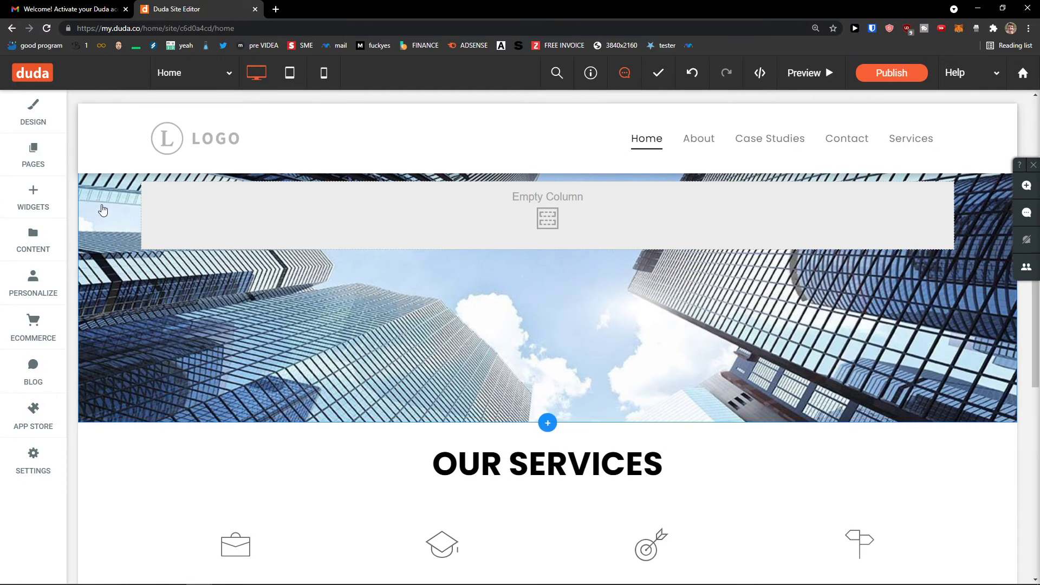
Insert a 1 Column widget as an empty row between the hero image and the "OUR SERVICES" heading
{"action": "left_click", "coordinate": [41, 202]}
{"action": "scroll", "coordinate": [416, 356], "scroll_direction": "down", "scroll_amount": 4}
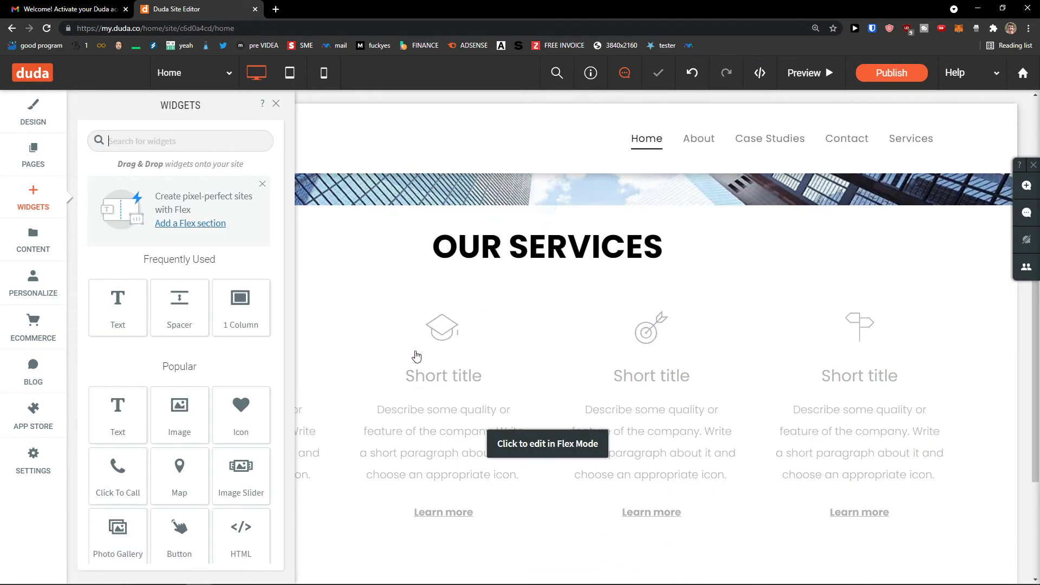
{"action": "scroll", "coordinate": [417, 356], "scroll_direction": "down", "scroll_amount": 4}
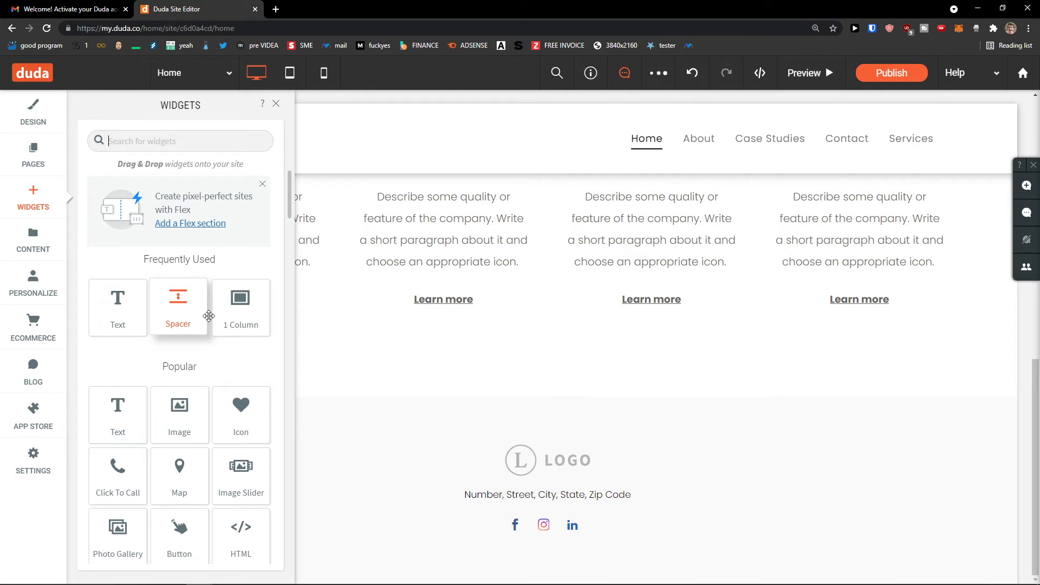
{"action": "left_click_drag", "start_coordinate": [246, 307], "coordinate": [516, 371]}
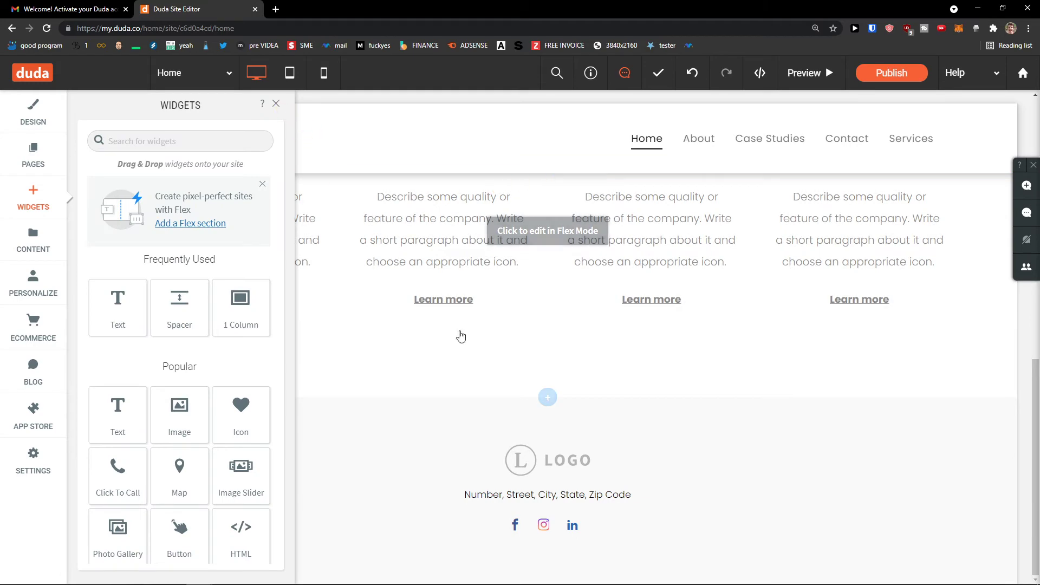
{"action": "left_click_drag", "start_coordinate": [241, 307], "coordinate": [545, 363]}
{"action": "left_click_drag", "start_coordinate": [242, 297], "coordinate": [430, 263]}
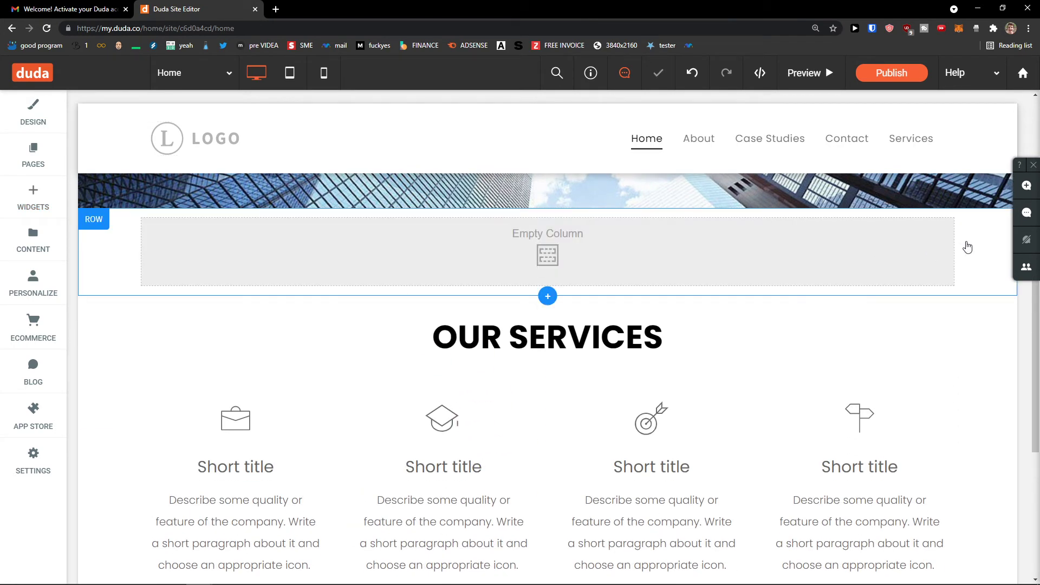
{"action": "left_click", "coordinate": [979, 265]}
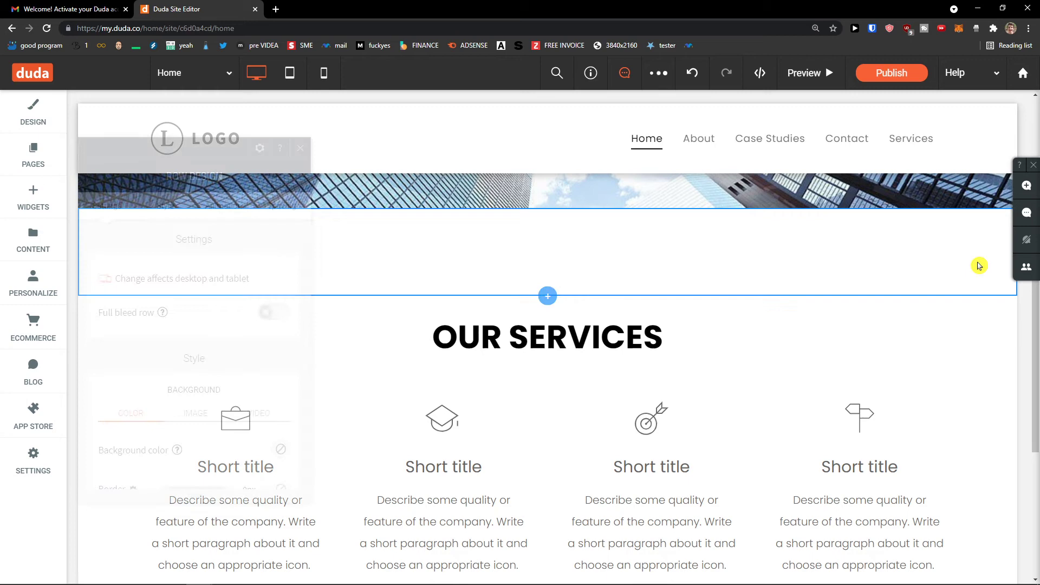
{"action": "left_click", "coordinate": [301, 150]}
{"action": "left_click", "coordinate": [339, 229]}
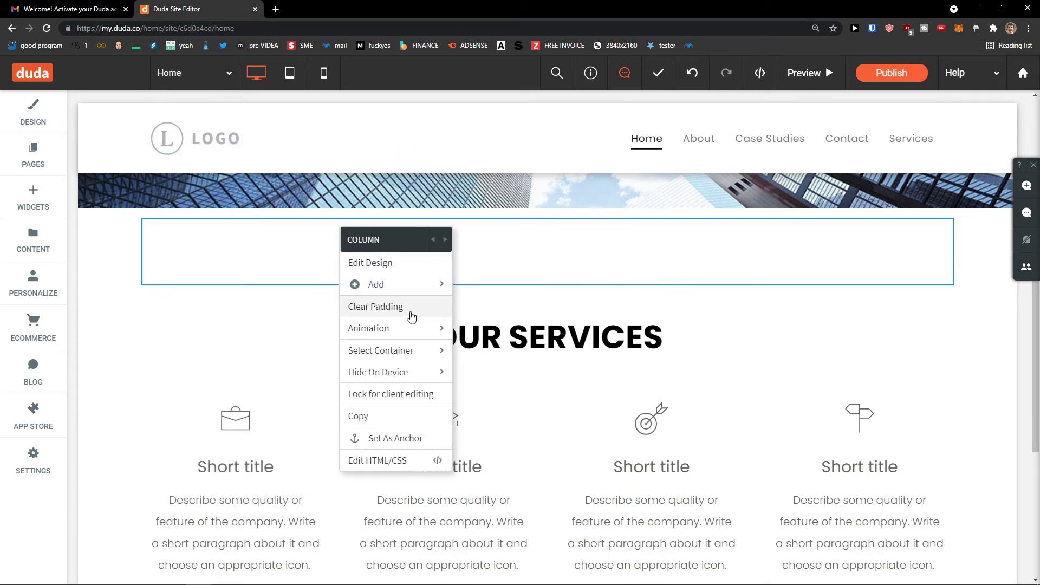
{"action": "mouse_move", "coordinate": [413, 377]}
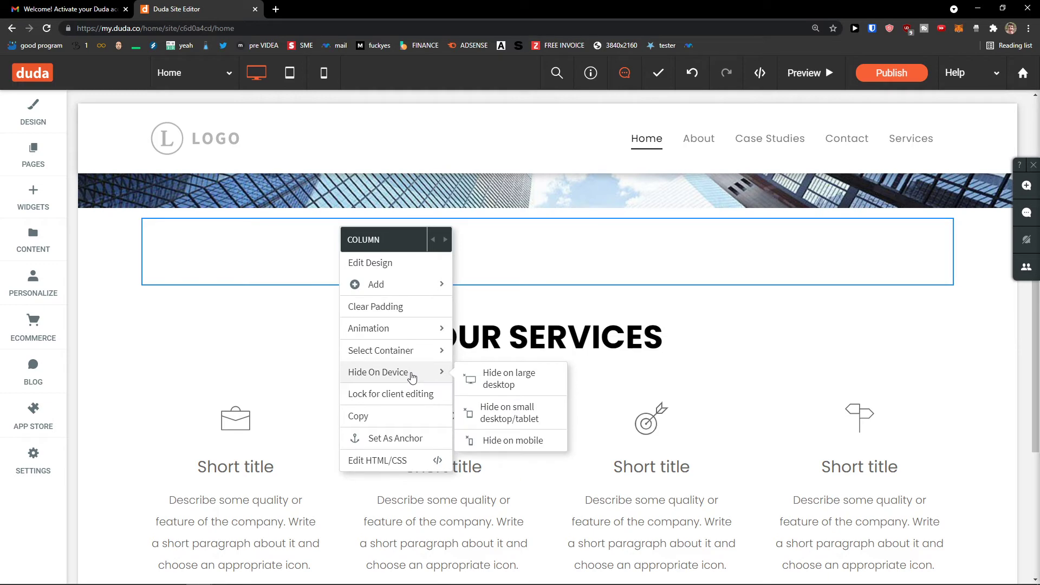
{"action": "left_click", "coordinate": [133, 242]}
{"action": "scroll", "coordinate": [195, 390], "scroll_direction": "down", "scroll_amount": 5}
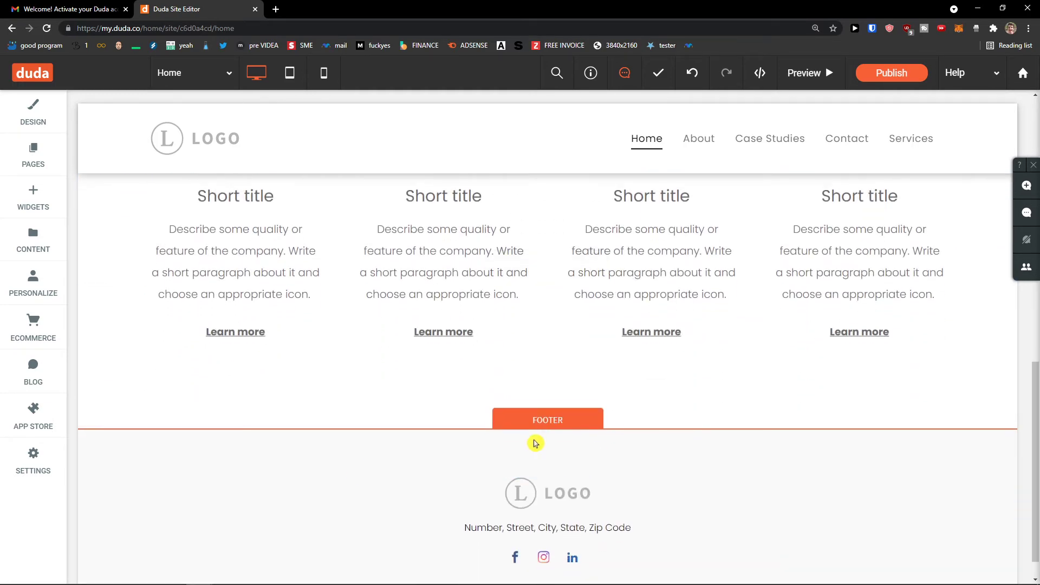
{"action": "mouse_move", "coordinate": [550, 431]}
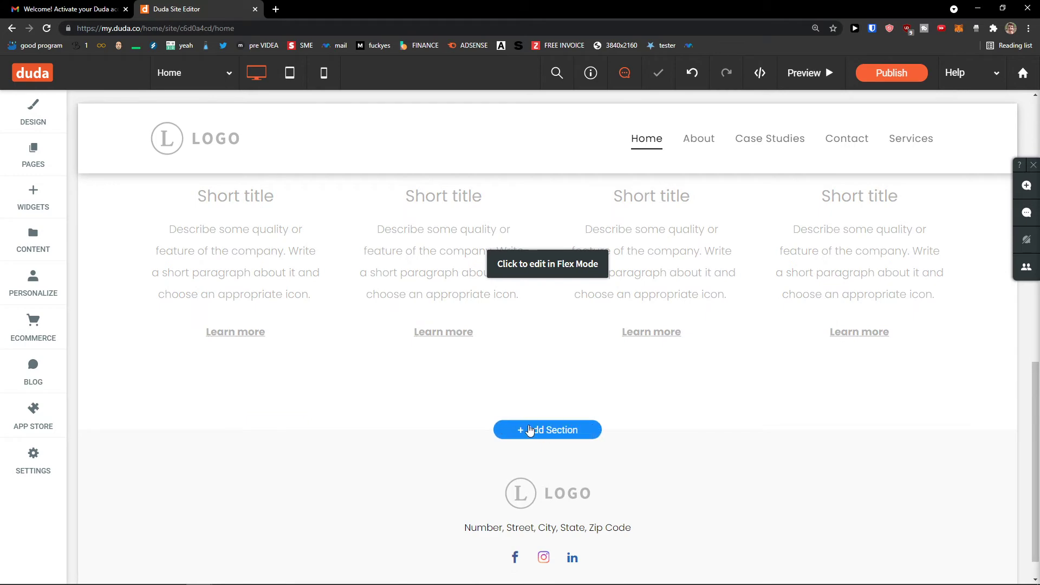
{"action": "scroll", "coordinate": [473, 390], "scroll_direction": "up", "scroll_amount": 7}
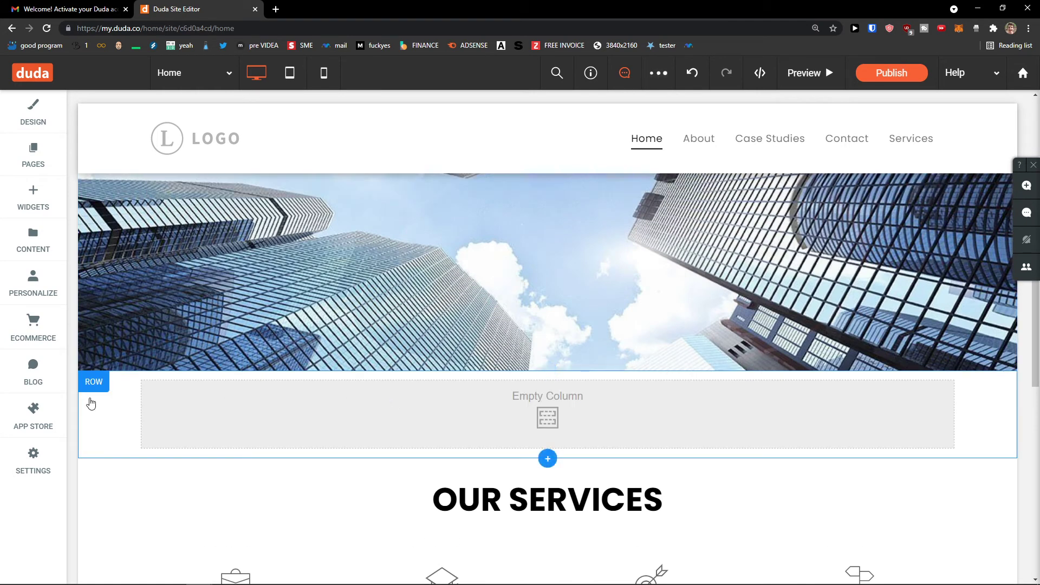
Check the style settings of the empty column below the hero image, closing them without changes
{"action": "left_click", "coordinate": [697, 417]}
{"action": "left_click", "coordinate": [300, 148]}
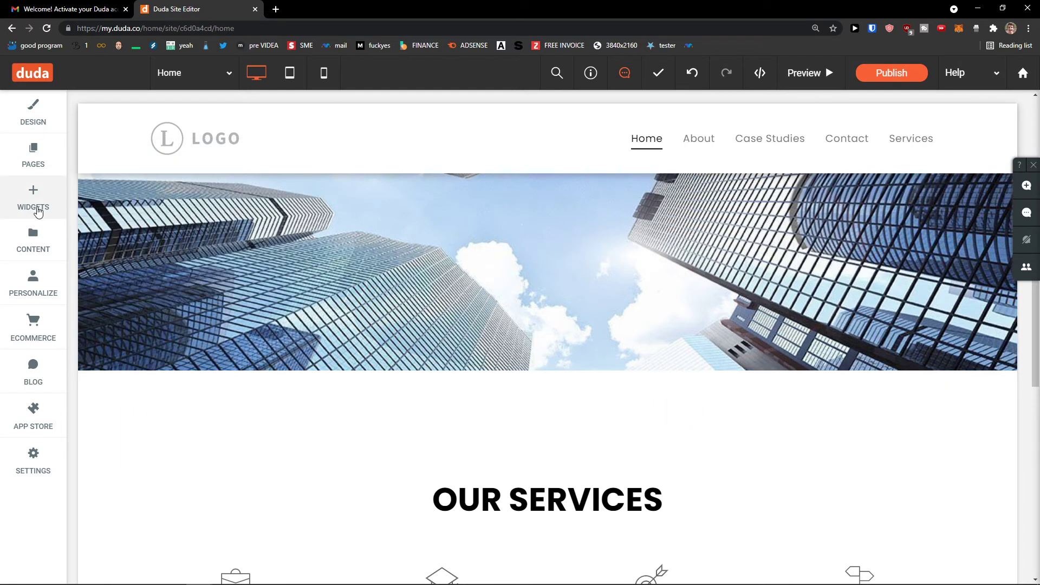
{"action": "left_click", "coordinate": [42, 211]}
{"action": "scroll", "coordinate": [184, 336], "scroll_direction": "down", "scroll_amount": 1}
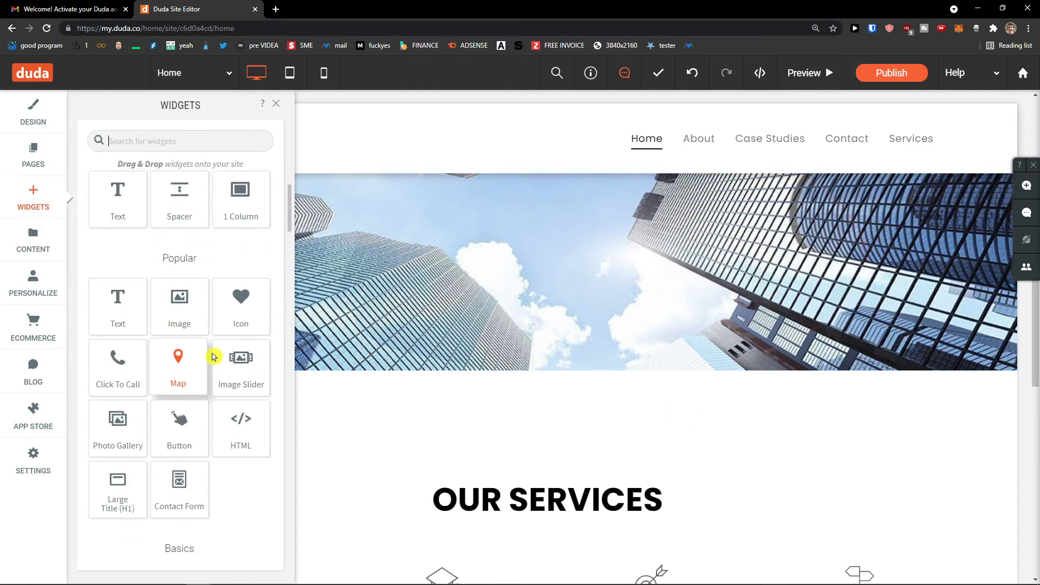
{"action": "left_click", "coordinate": [455, 436]}
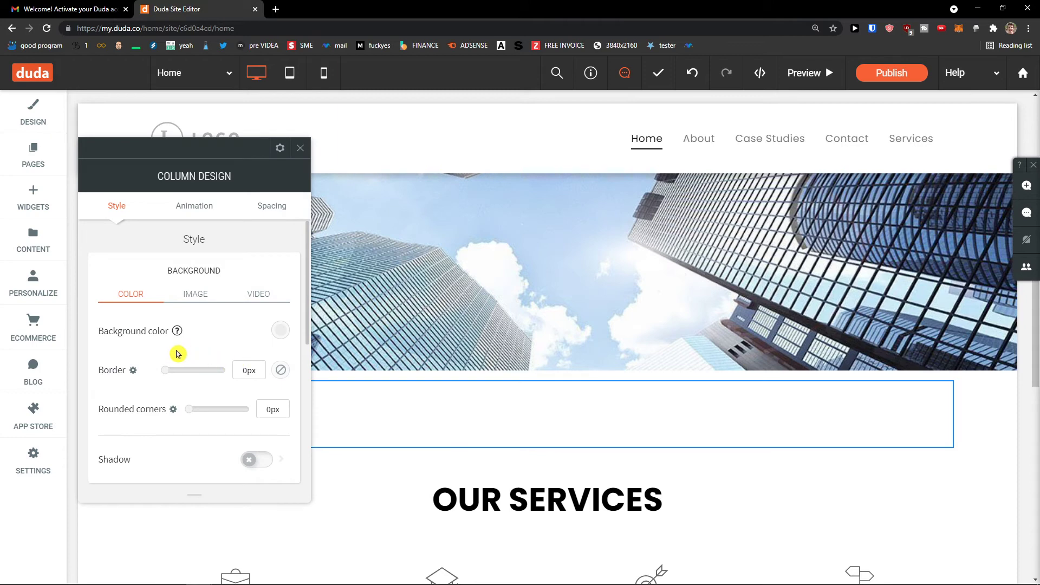
{"action": "scroll", "coordinate": [176, 353], "scroll_direction": "down", "scroll_amount": 4}
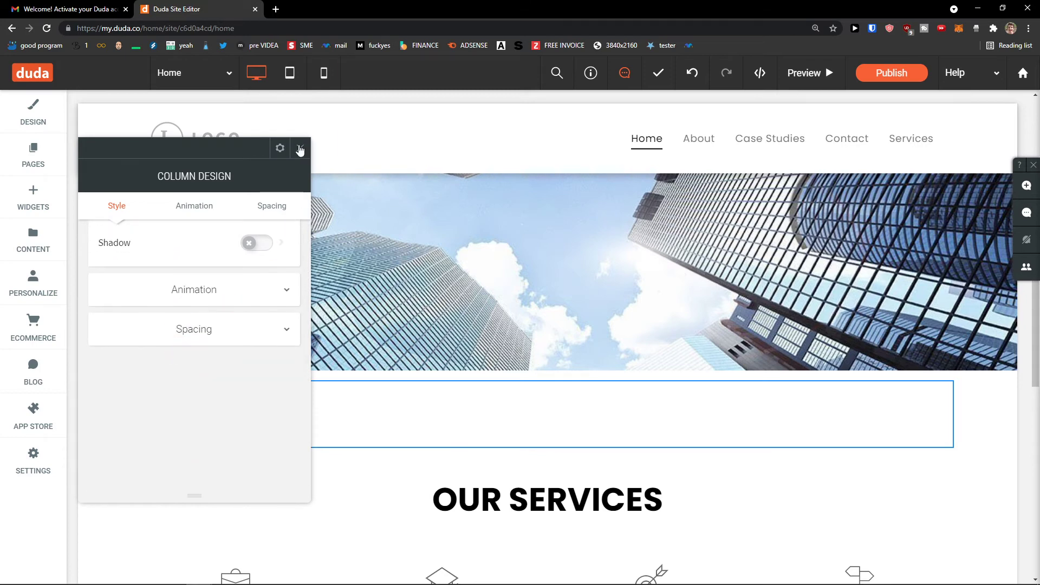
{"action": "left_click", "coordinate": [300, 150]}
Replace the empty one-column row between the hero image and the "OUR SERVICES" heading with a 3 Columns row
{"action": "left_click", "coordinate": [47, 208]}
{"action": "scroll", "coordinate": [164, 292], "scroll_direction": "down", "scroll_amount": 3}
{"action": "scroll", "coordinate": [163, 292], "scroll_direction": "down", "scroll_amount": 5}
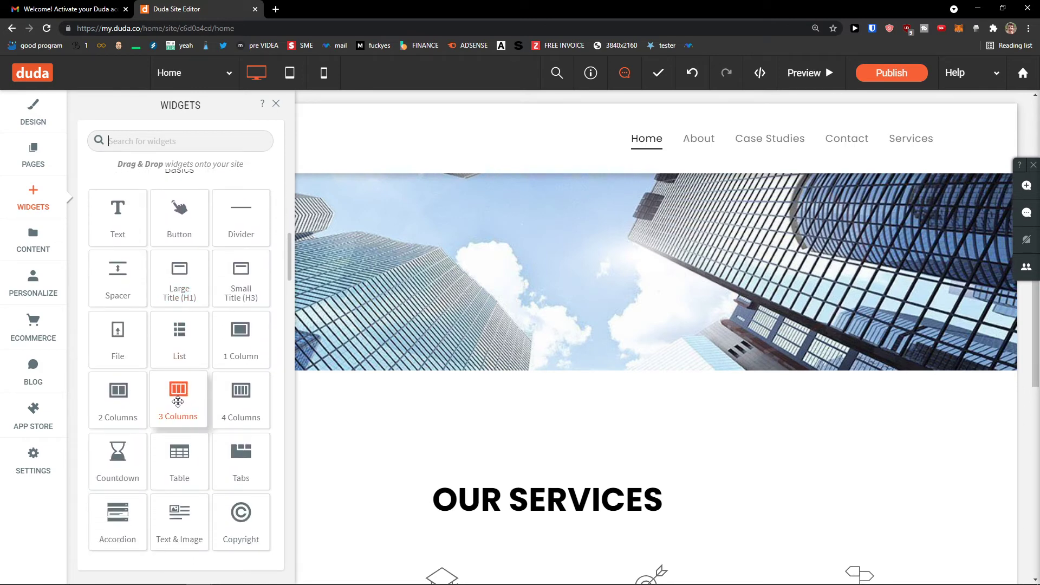
{"action": "left_click_drag", "start_coordinate": [179, 401], "coordinate": [464, 441]}
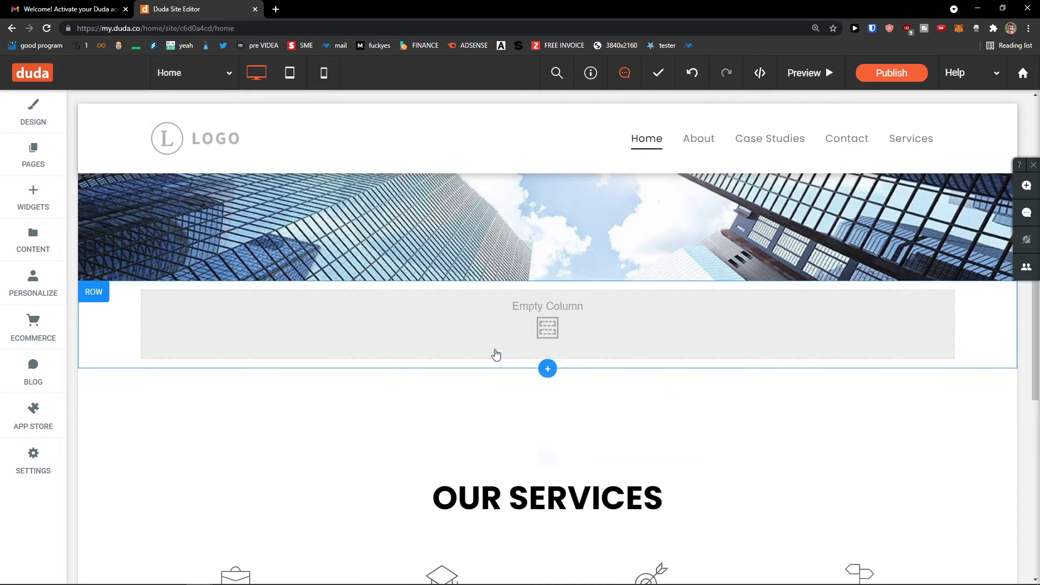
{"action": "right_click", "coordinate": [991, 315]}
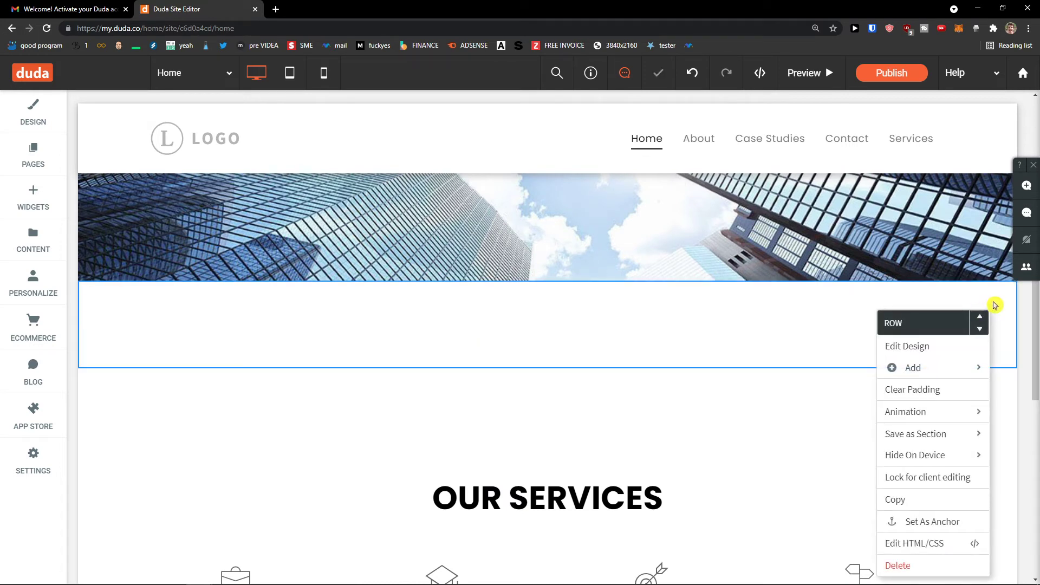
{"action": "left_click", "coordinate": [921, 565]}
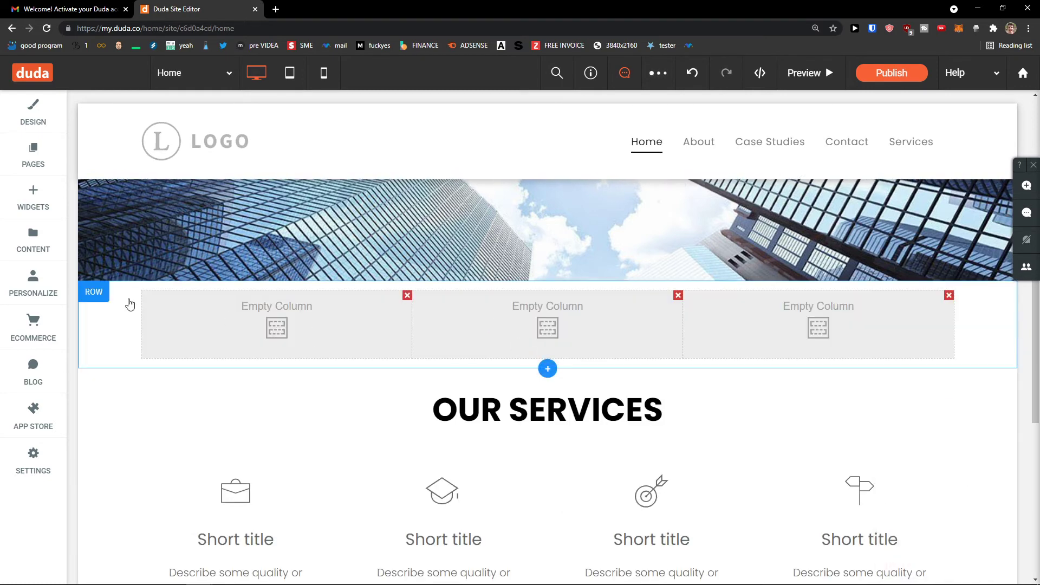
{"action": "scroll", "coordinate": [413, 462], "scroll_direction": "down", "scroll_amount": 4}
{"action": "scroll", "coordinate": [345, 337], "scroll_direction": "up", "scroll_amount": 1}
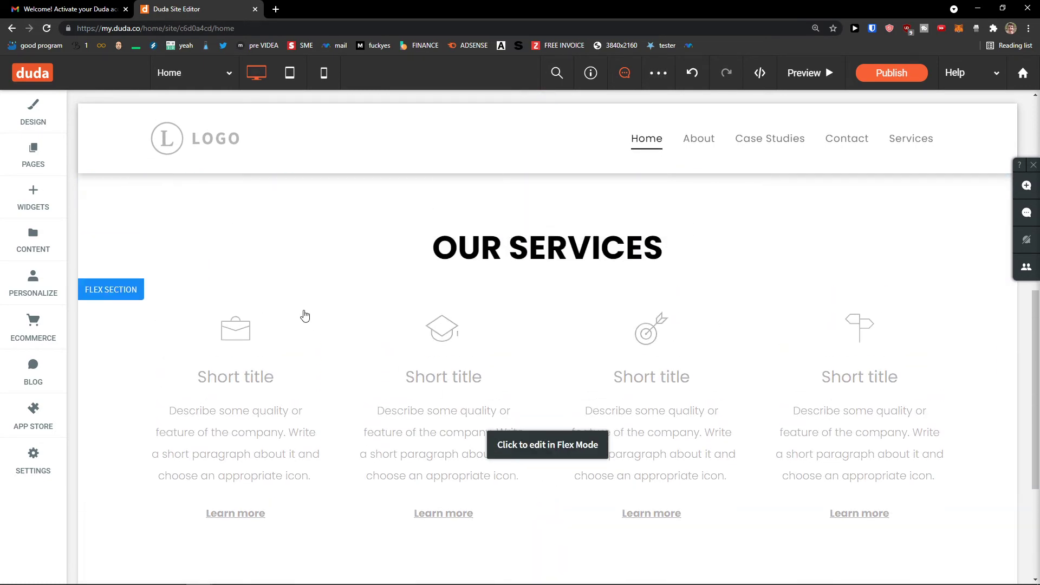
{"action": "scroll", "coordinate": [344, 337], "scroll_direction": "up", "scroll_amount": 3}
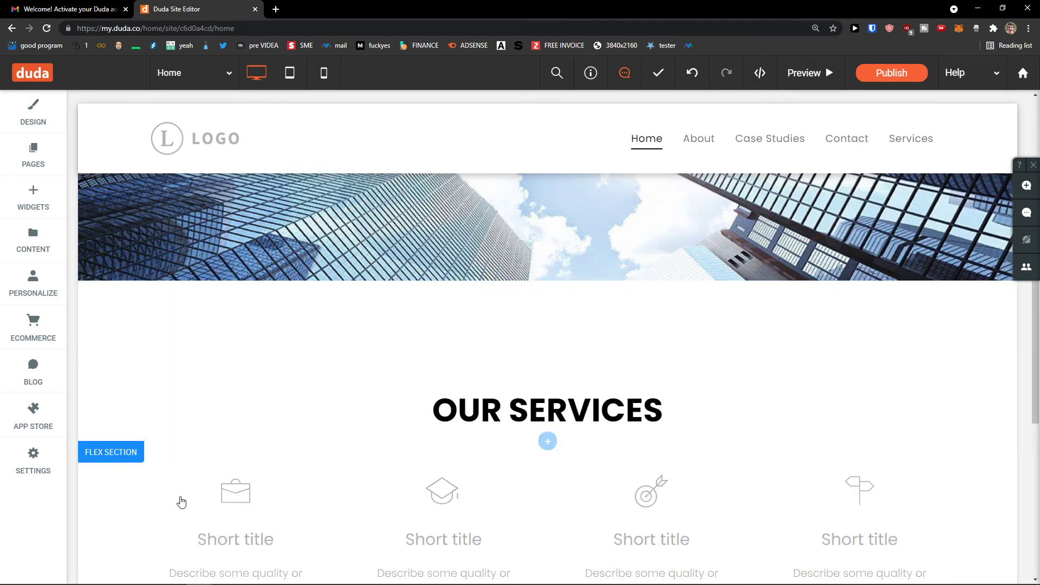
{"action": "left_click", "coordinate": [103, 482]}
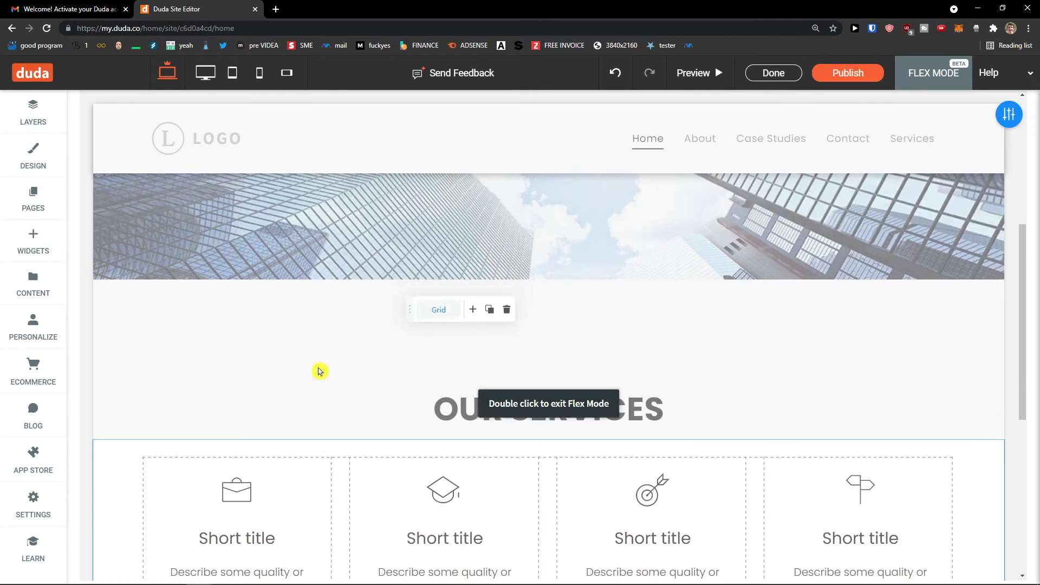
{"action": "left_click_drag", "start_coordinate": [410, 309], "coordinate": [328, 264]}
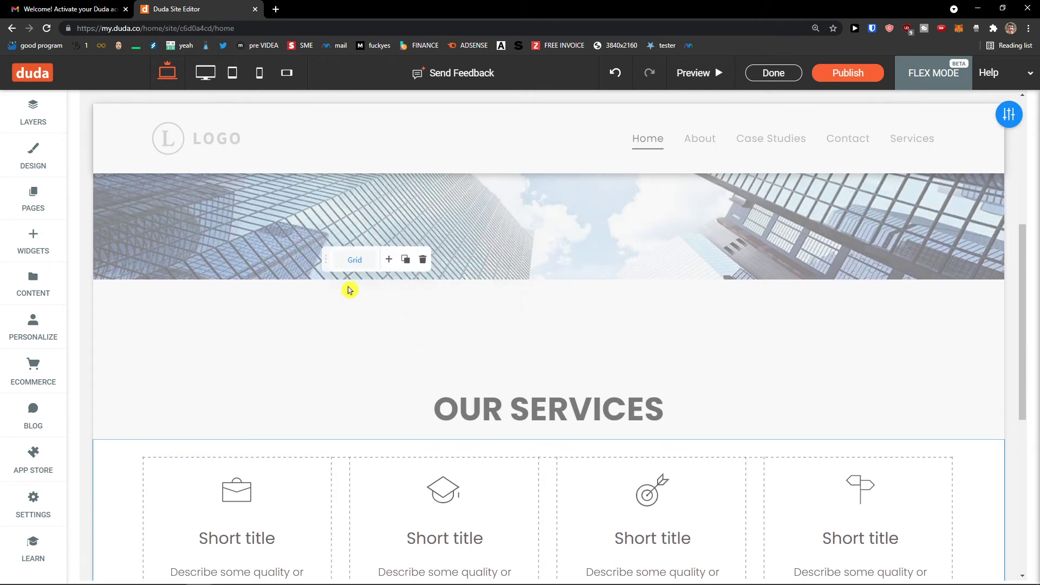
{"action": "double_click", "coordinate": [573, 369]}
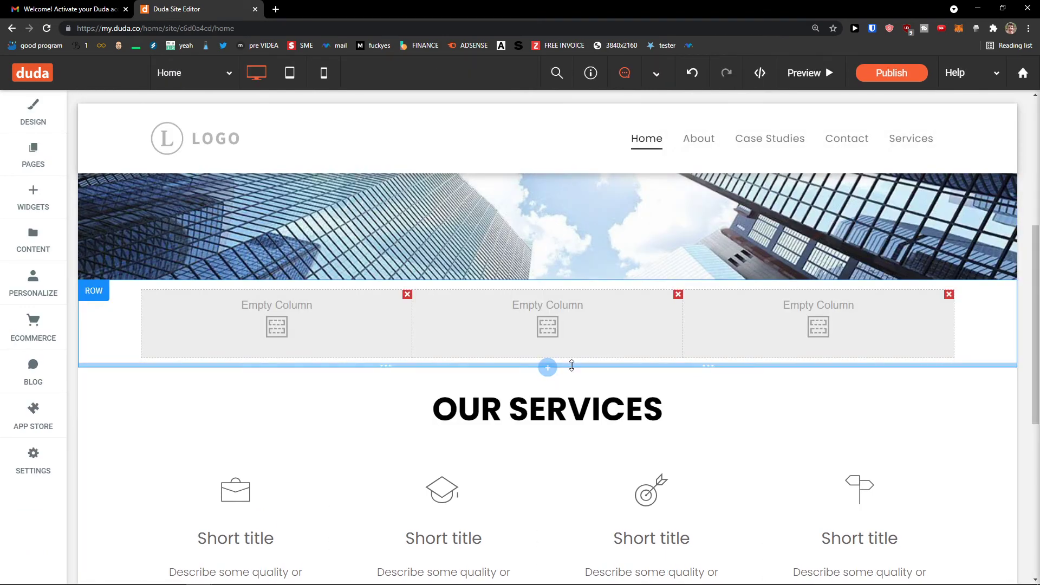
Add an Image widget to the middle column of the three-column row, using old-man-portrait.jpg from the free images
{"action": "left_click", "coordinate": [33, 195]}
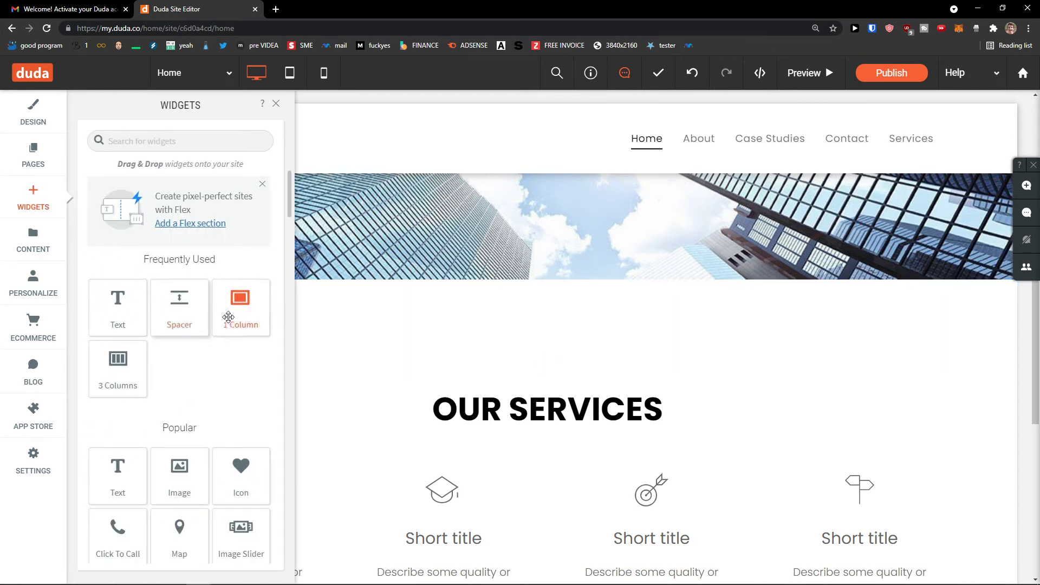
{"action": "scroll", "coordinate": [209, 360], "scroll_direction": "down", "scroll_amount": 3}
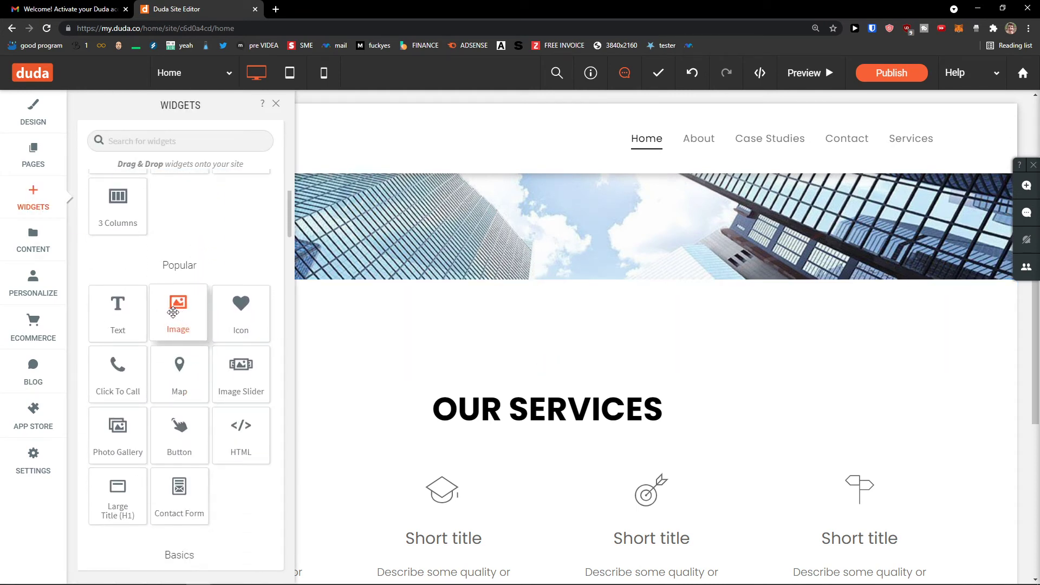
{"action": "left_click_drag", "start_coordinate": [175, 313], "coordinate": [513, 327]}
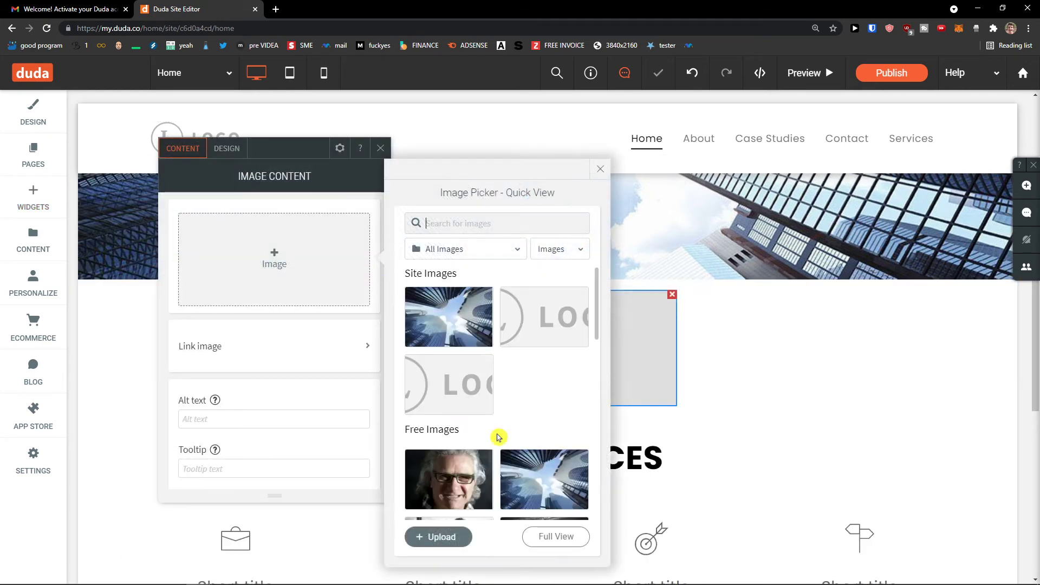
{"action": "left_click", "coordinate": [449, 483]}
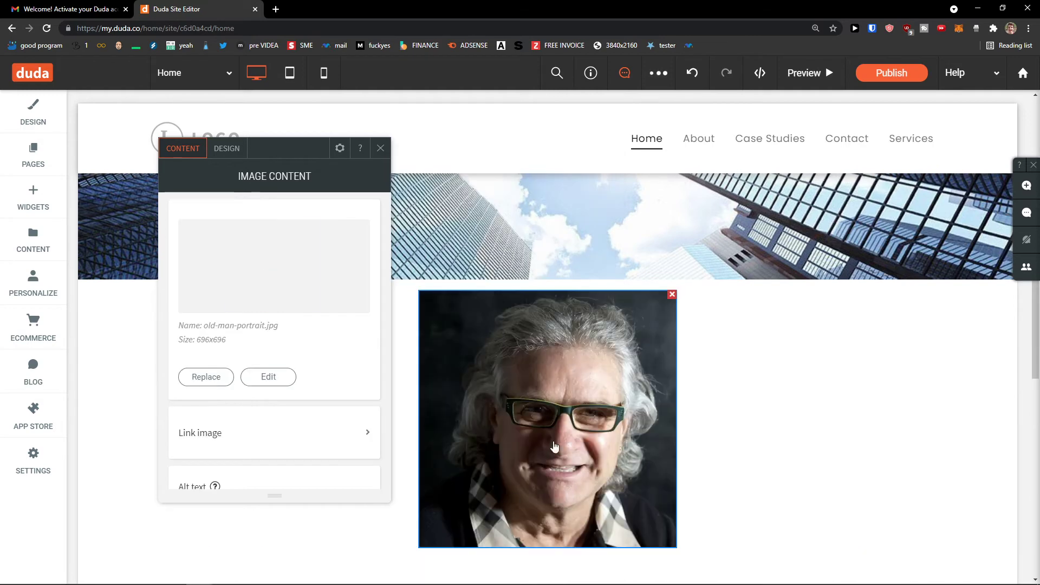
{"action": "left_click", "coordinate": [381, 149]}
{"action": "left_click", "coordinate": [310, 421]}
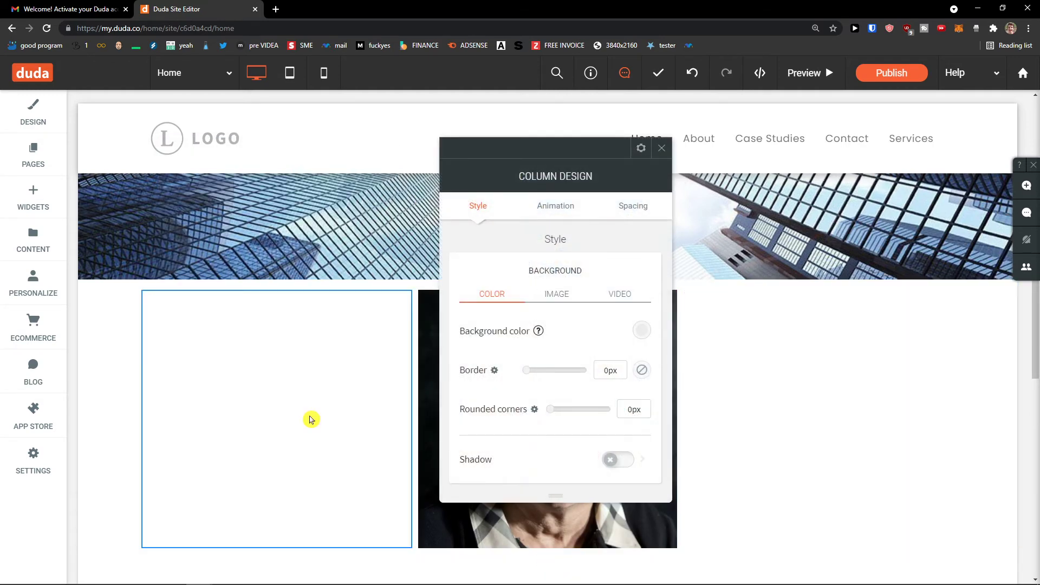
{"action": "left_click", "coordinate": [566, 295]}
{"action": "left_click", "coordinate": [580, 355]}
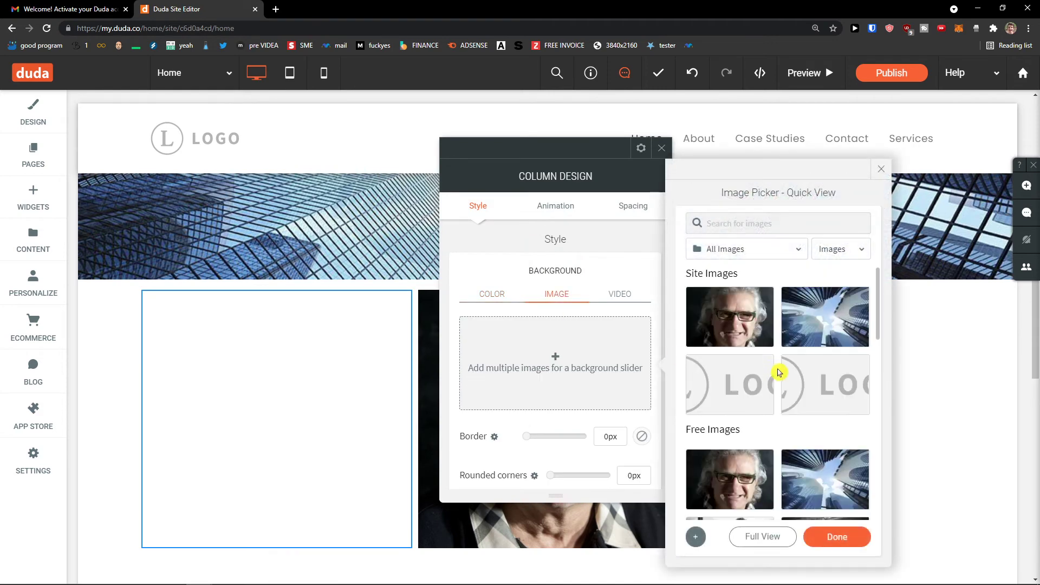
{"action": "scroll", "coordinate": [778, 371], "scroll_direction": "down", "scroll_amount": 1}
{"action": "left_click", "coordinate": [736, 401]}
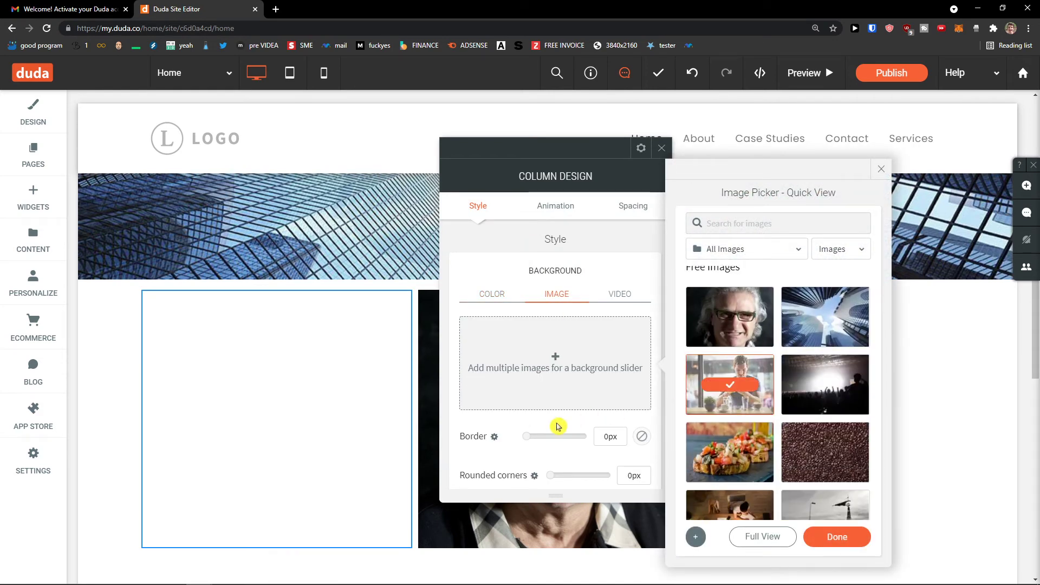
{"action": "left_click", "coordinate": [265, 424]}
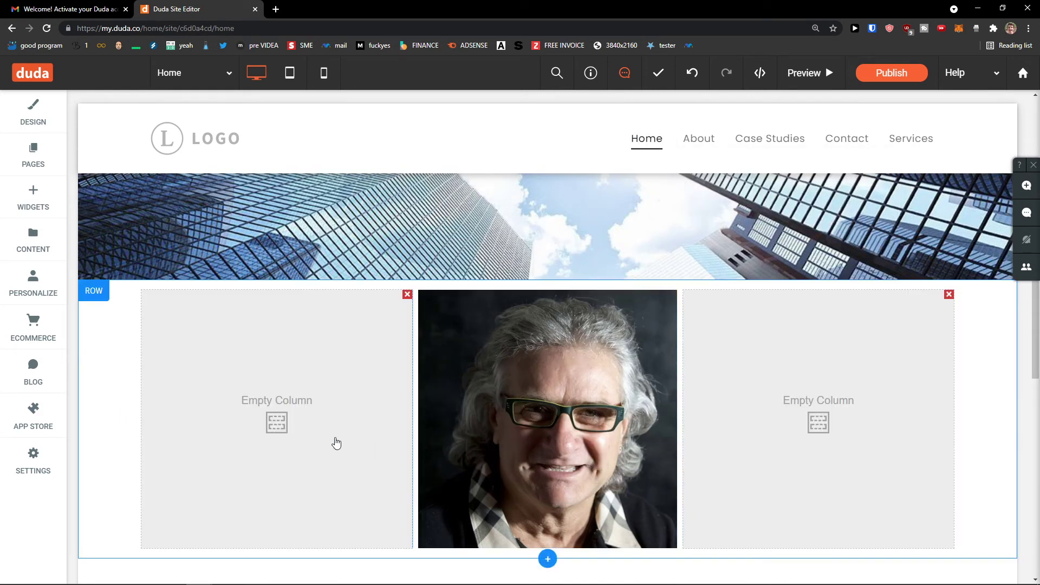
Set the background image of the row's first column to man-table-mobile-cafe-water.jpg
{"action": "left_click", "coordinate": [336, 440]}
{"action": "left_click", "coordinate": [555, 301]}
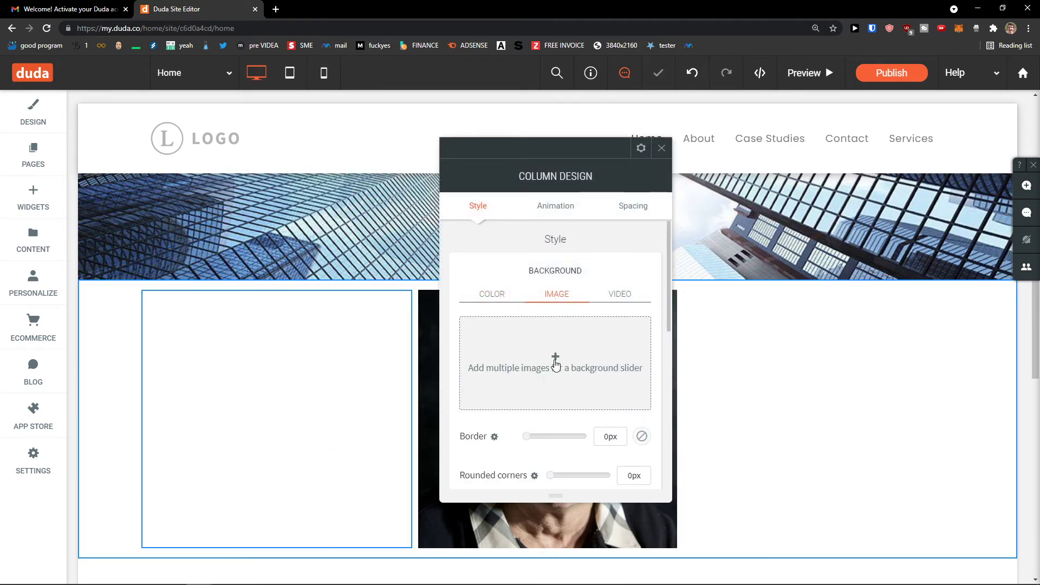
{"action": "left_click", "coordinate": [555, 363]}
{"action": "scroll", "coordinate": [749, 432], "scroll_direction": "down", "scroll_amount": 2}
{"action": "left_click", "coordinate": [730, 439]}
{"action": "left_click", "coordinate": [850, 536]}
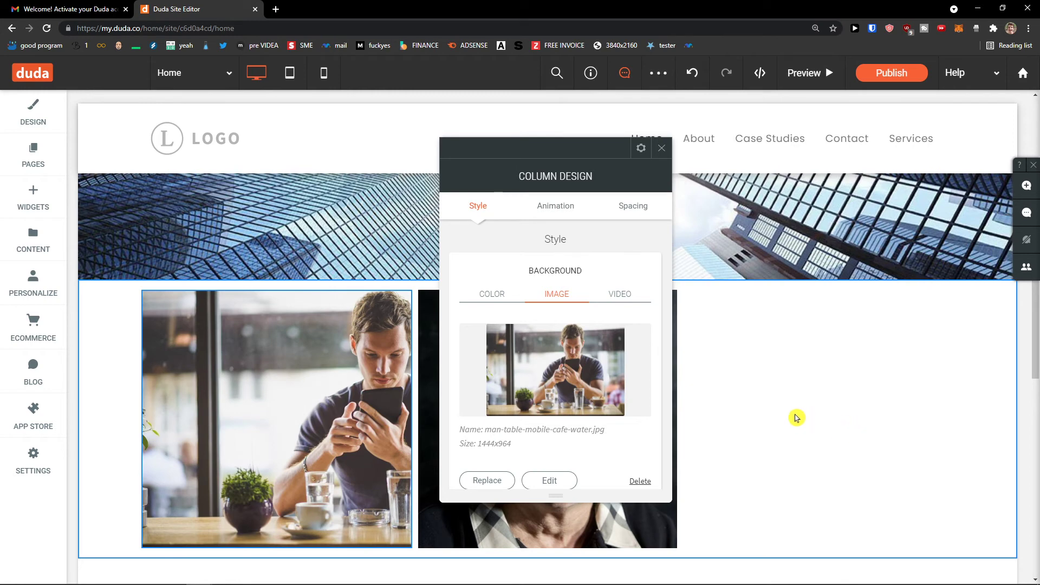
{"action": "left_click", "coordinate": [661, 148]}
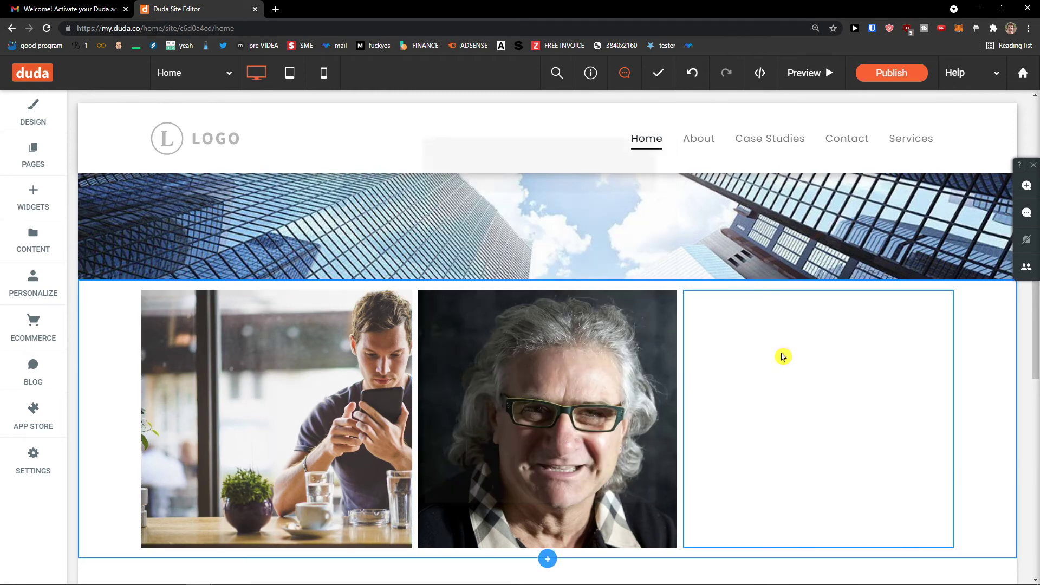
Set the background image of the row's third column to italian-bruschetta-food-tomato.jpg
{"action": "left_click", "coordinate": [783, 357]}
{"action": "left_click", "coordinate": [535, 303]}
{"action": "left_click", "coordinate": [539, 351]}
{"action": "scroll", "coordinate": [719, 374], "scroll_direction": "down", "scroll_amount": 10}
{"action": "left_click", "coordinate": [719, 374]}
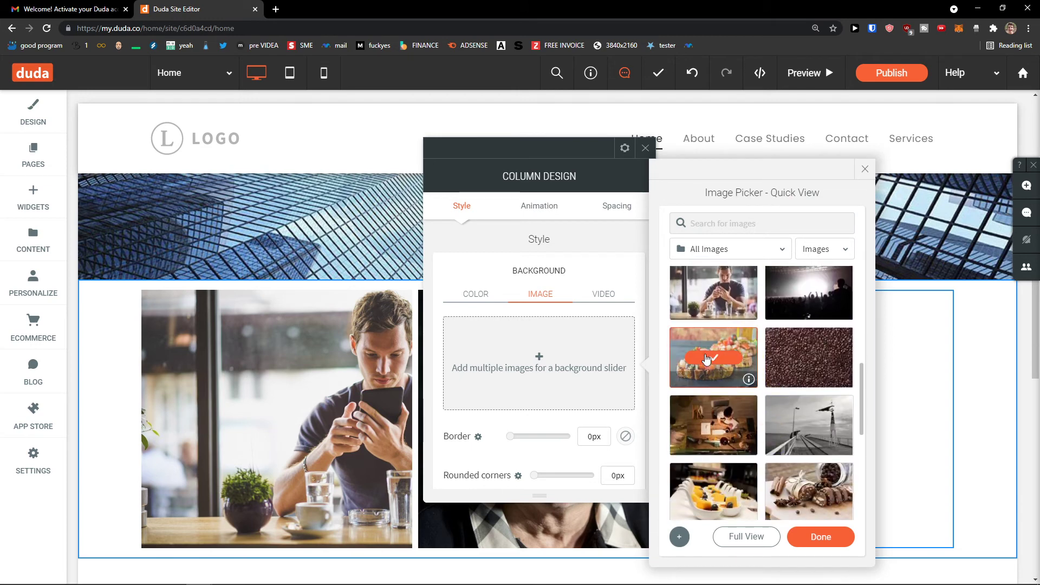
{"action": "left_click", "coordinate": [812, 536]}
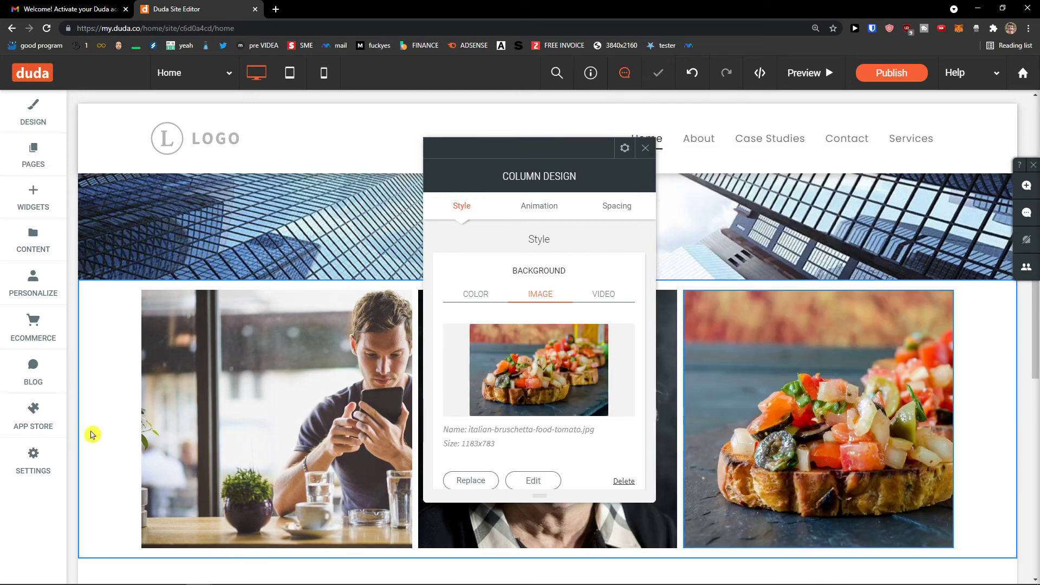
{"action": "left_click", "coordinate": [646, 148]}
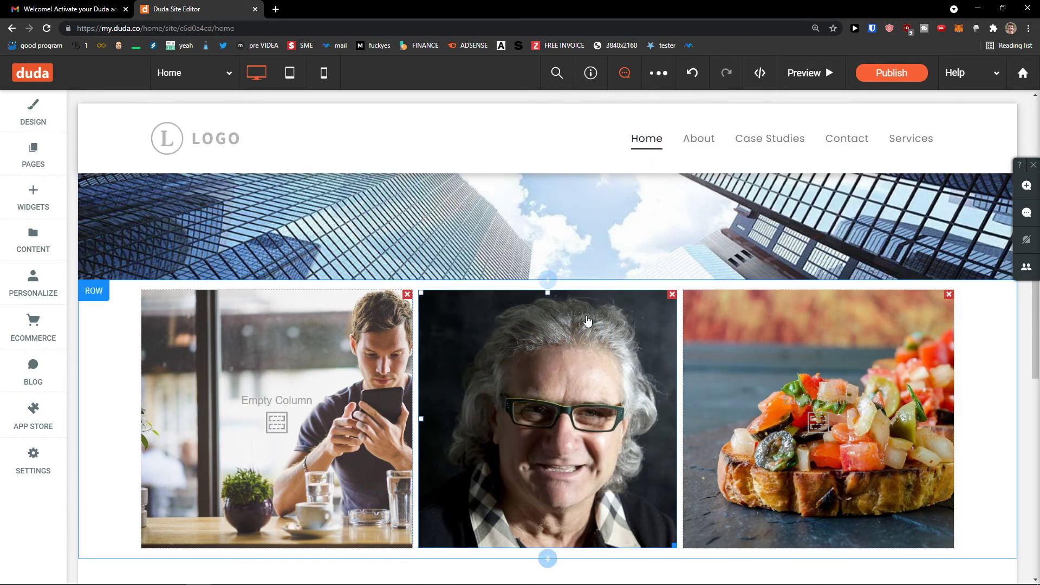
{"action": "scroll", "coordinate": [563, 339], "scroll_direction": "down", "scroll_amount": 2}
{"action": "scroll", "coordinate": [564, 340], "scroll_direction": "down", "scroll_amount": 2}
{"action": "scroll", "coordinate": [559, 341], "scroll_direction": "up", "scroll_amount": 5}
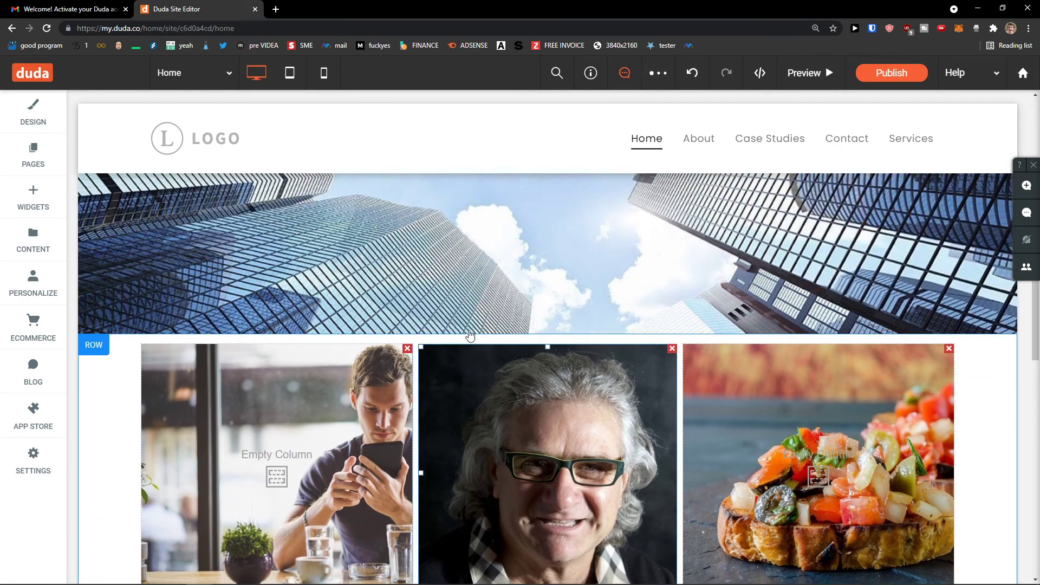
{"action": "scroll", "coordinate": [448, 347], "scroll_direction": "down", "scroll_amount": 1}
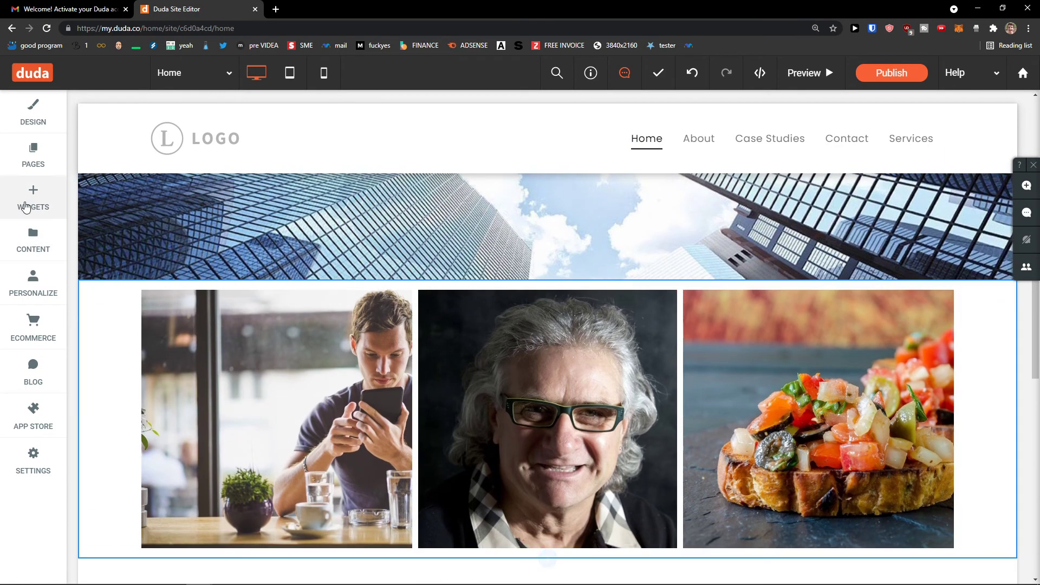
Browse the widget library from the Frequently Used widgets through Popular and Basics to the Business widgets
{"action": "left_click", "coordinate": [40, 184]}
{"action": "scroll", "coordinate": [199, 345], "scroll_direction": "down", "scroll_amount": 2}
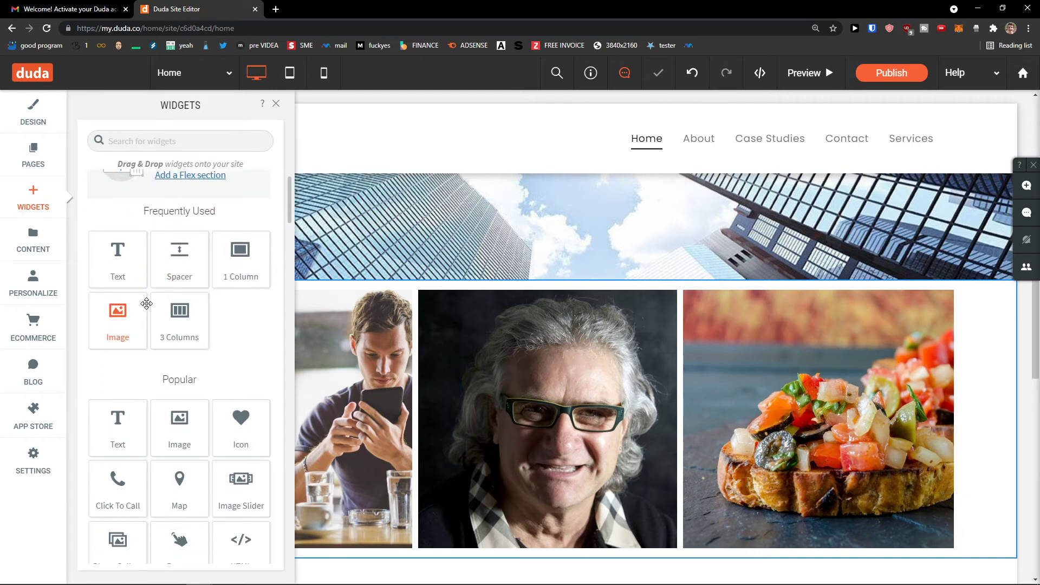
{"action": "scroll", "coordinate": [200, 345], "scroll_direction": "down", "scroll_amount": 2}
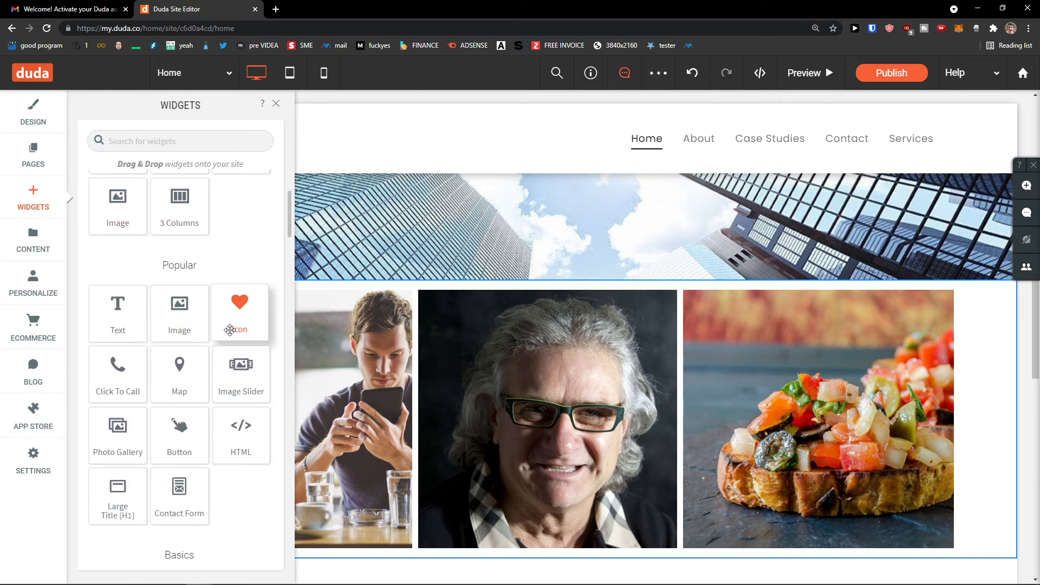
{"action": "scroll", "coordinate": [231, 330], "scroll_direction": "up", "scroll_amount": 2}
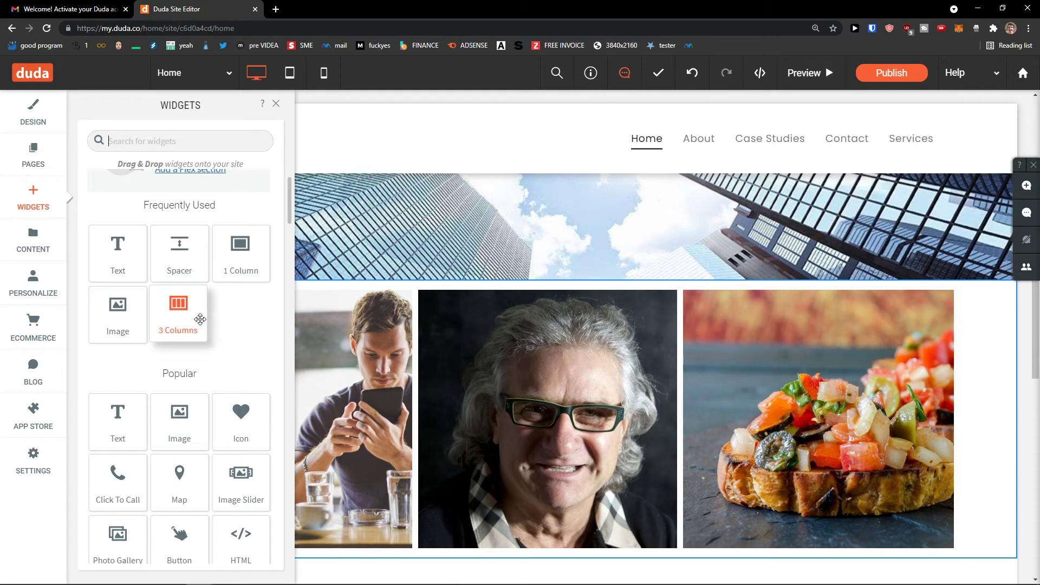
{"action": "scroll", "coordinate": [237, 341], "scroll_direction": "down", "scroll_amount": 6}
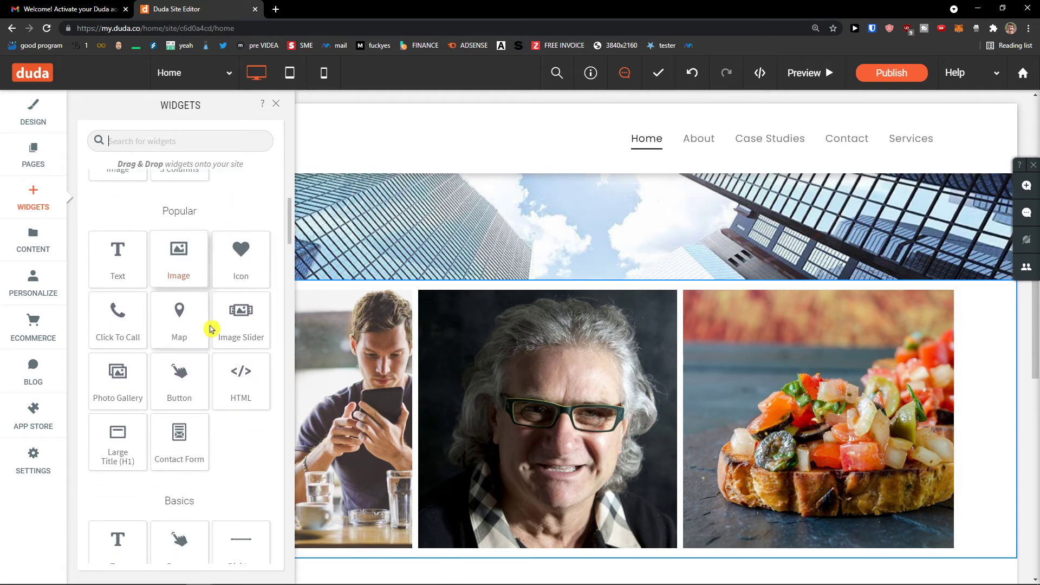
{"action": "scroll", "coordinate": [212, 332], "scroll_direction": "down", "scroll_amount": 5}
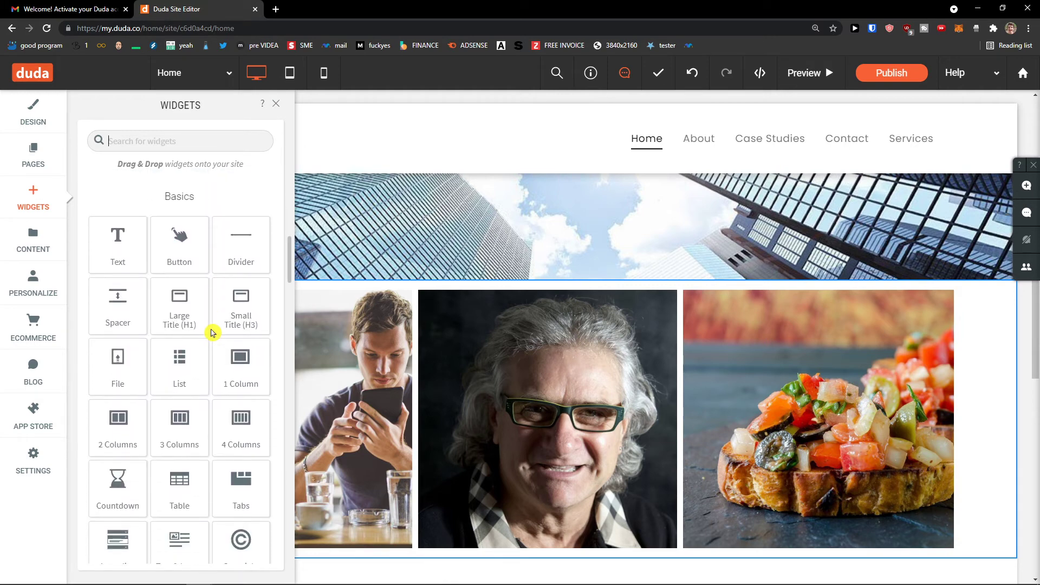
{"action": "scroll", "coordinate": [212, 331], "scroll_direction": "down", "scroll_amount": 5}
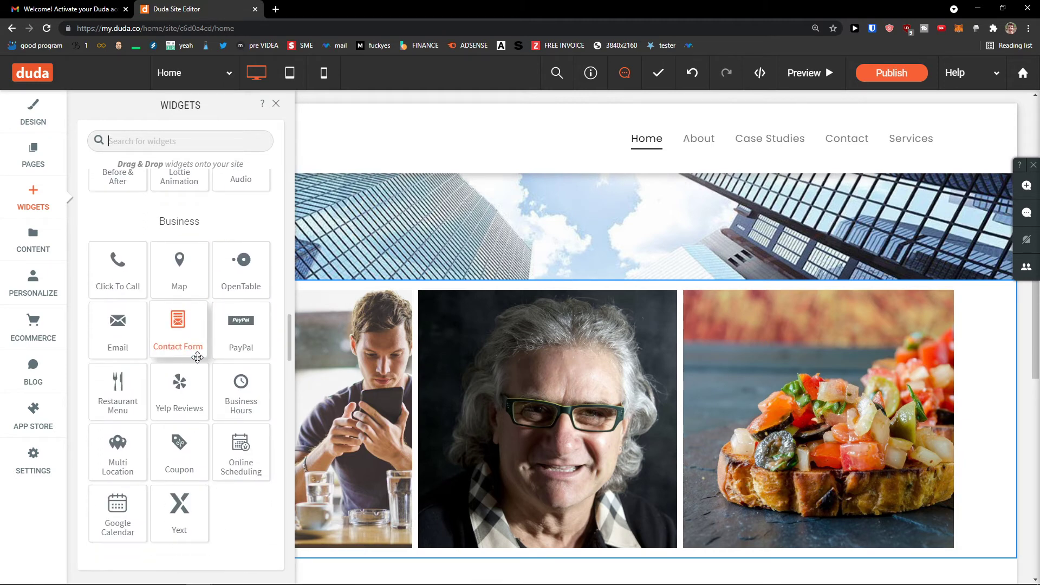
{"action": "scroll", "coordinate": [491, 448], "scroll_direction": "down", "scroll_amount": 10}
{"action": "scroll", "coordinate": [505, 497], "scroll_direction": "down", "scroll_amount": 1}
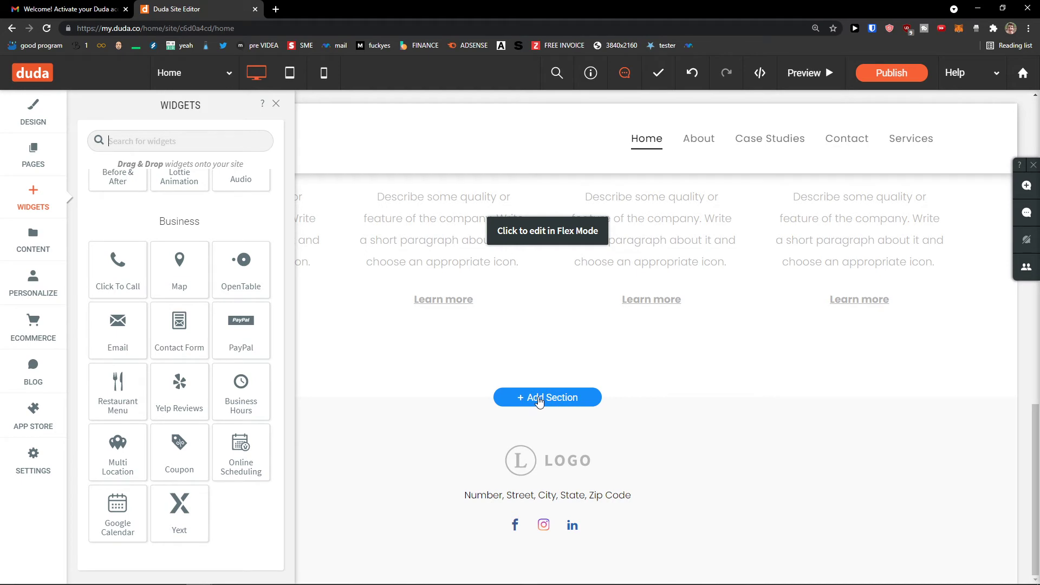
Browse the flex section templates for a new section above the footer, and cancel without adding one
{"action": "left_click", "coordinate": [539, 399]}
{"action": "scroll", "coordinate": [222, 379], "scroll_direction": "down", "scroll_amount": 4}
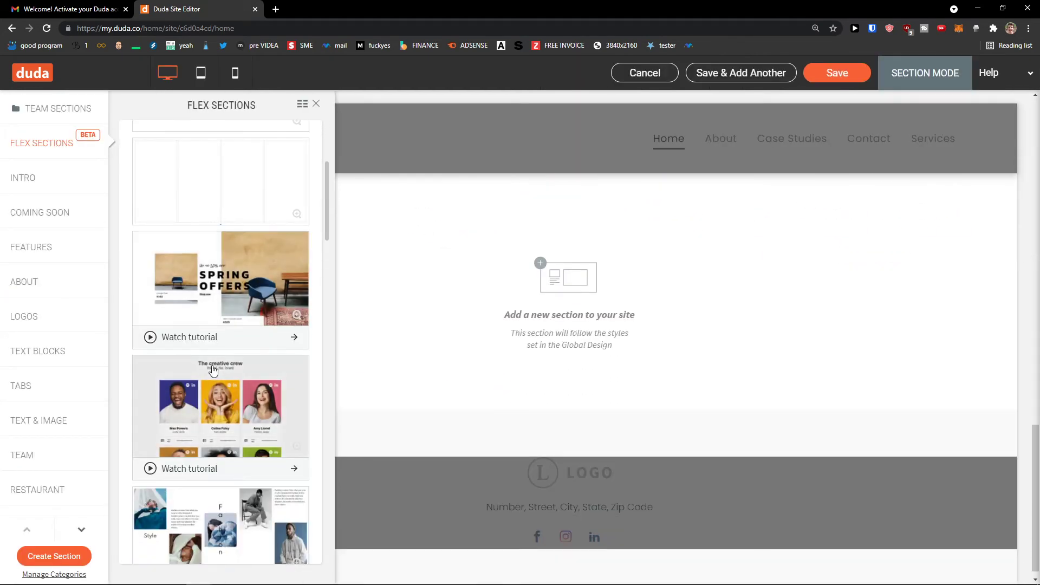
{"action": "scroll", "coordinate": [211, 368], "scroll_direction": "down", "scroll_amount": 10}
{"action": "scroll", "coordinate": [200, 366], "scroll_direction": "down", "scroll_amount": 8}
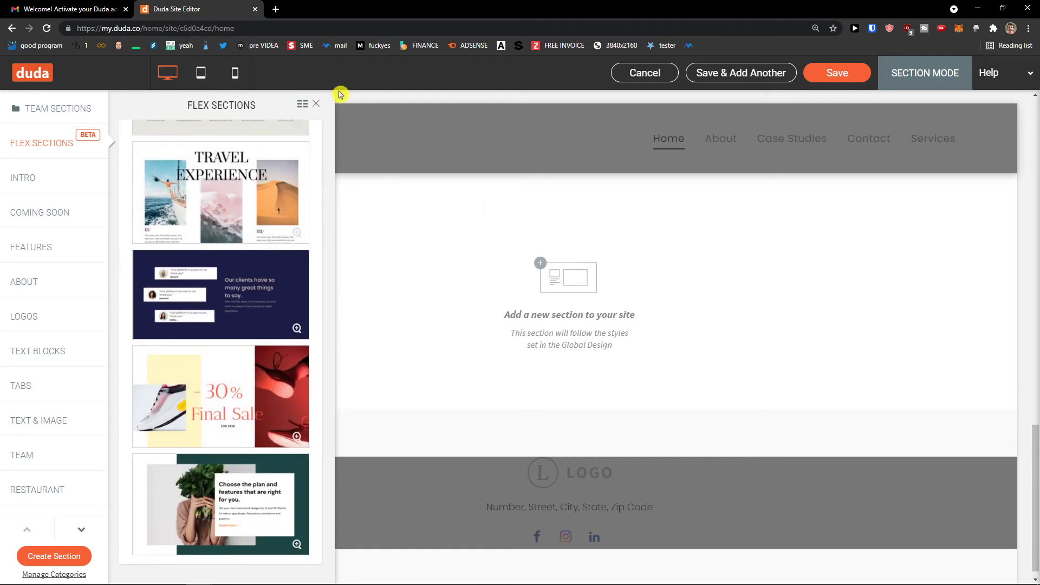
{"action": "left_click", "coordinate": [320, 104]}
{"action": "scroll", "coordinate": [402, 170], "scroll_direction": "up", "scroll_amount": 15}
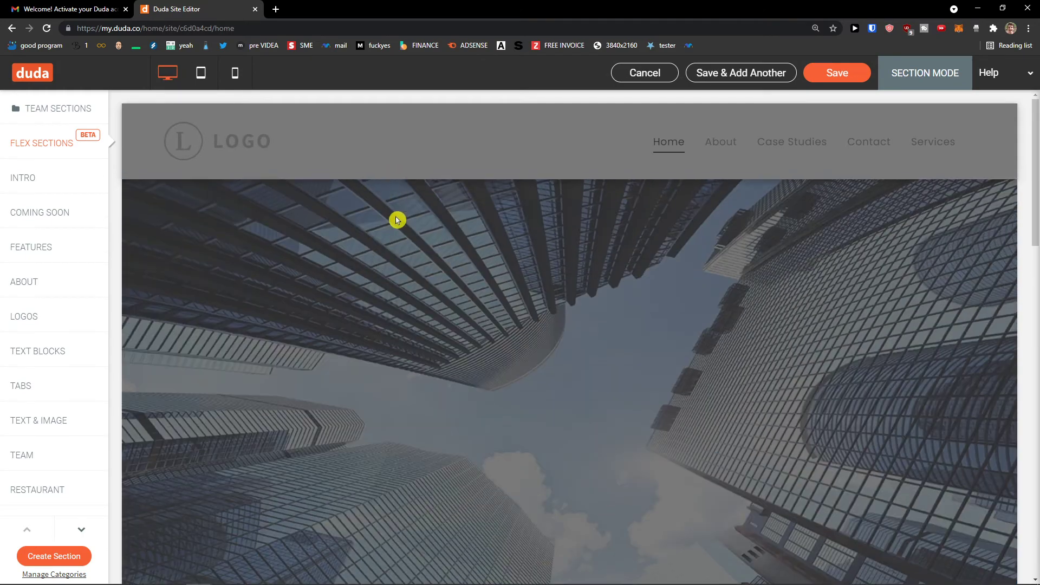
{"action": "left_click", "coordinate": [657, 74]}
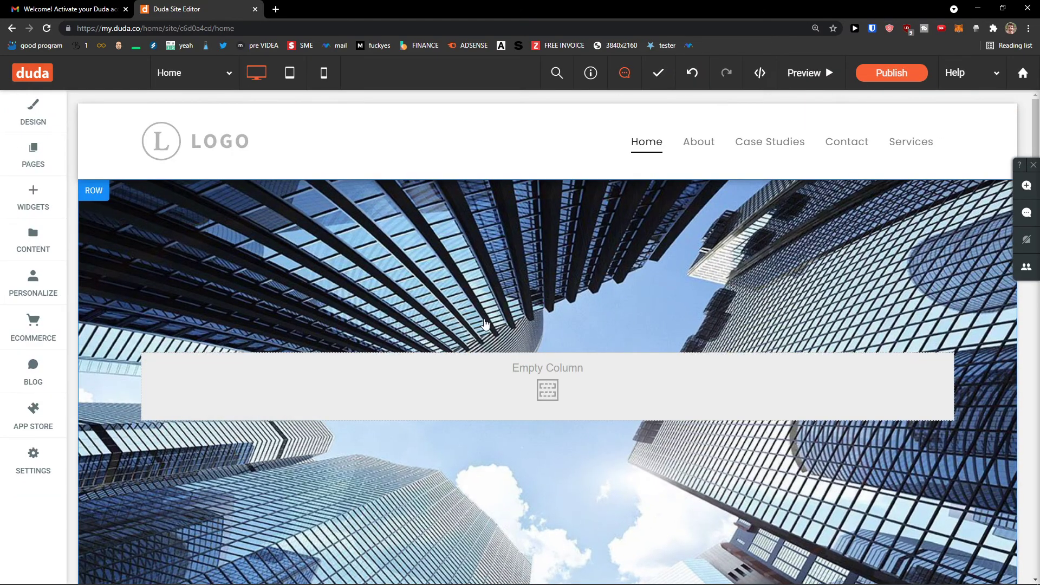
Review the Home page layout from the hero image through the three-column image row to the "OUR SERVICES" section
{"action": "scroll", "coordinate": [461, 322], "scroll_direction": "down", "scroll_amount": 4}
{"action": "scroll", "coordinate": [461, 322], "scroll_direction": "up", "scroll_amount": 3}
{"action": "scroll", "coordinate": [452, 376], "scroll_direction": "down", "scroll_amount": 8}
{"action": "scroll", "coordinate": [291, 331], "scroll_direction": "up", "scroll_amount": 1}
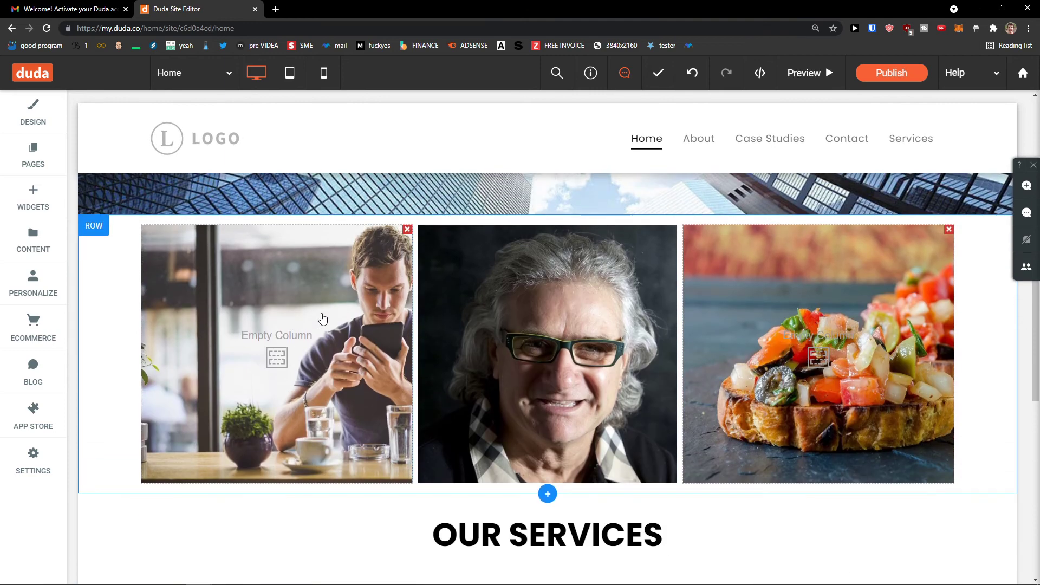
{"action": "scroll", "coordinate": [604, 370], "scroll_direction": "down", "scroll_amount": 4}
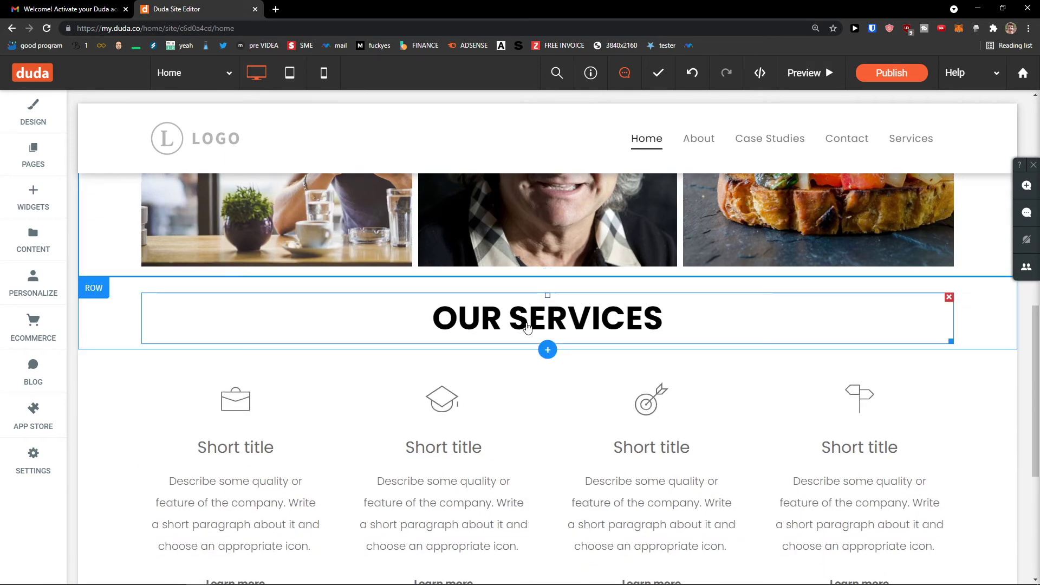
{"action": "scroll", "coordinate": [385, 394], "scroll_direction": "down", "scroll_amount": 1}
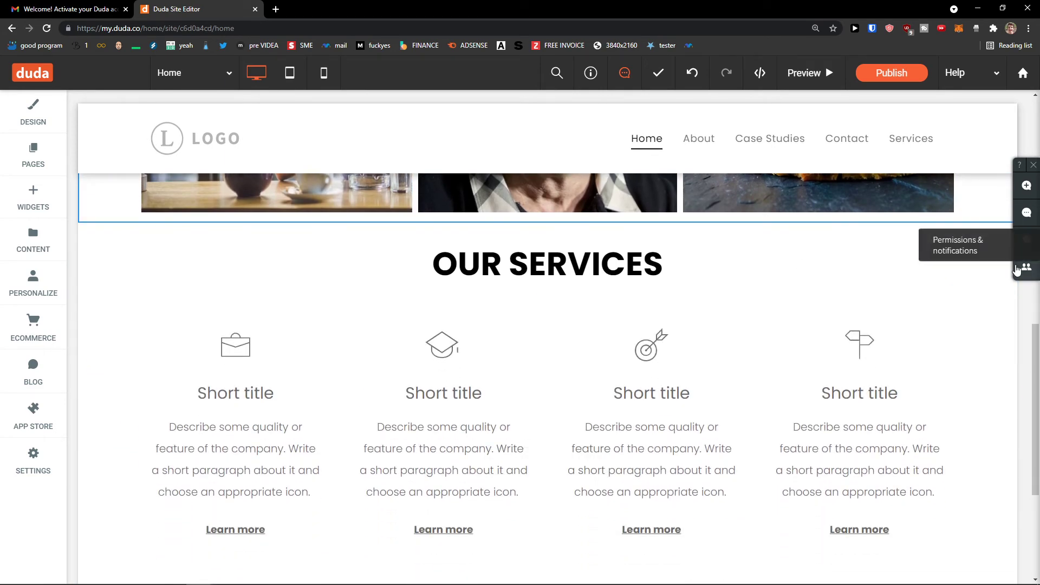
{"action": "scroll", "coordinate": [421, 324], "scroll_direction": "up", "scroll_amount": 4}
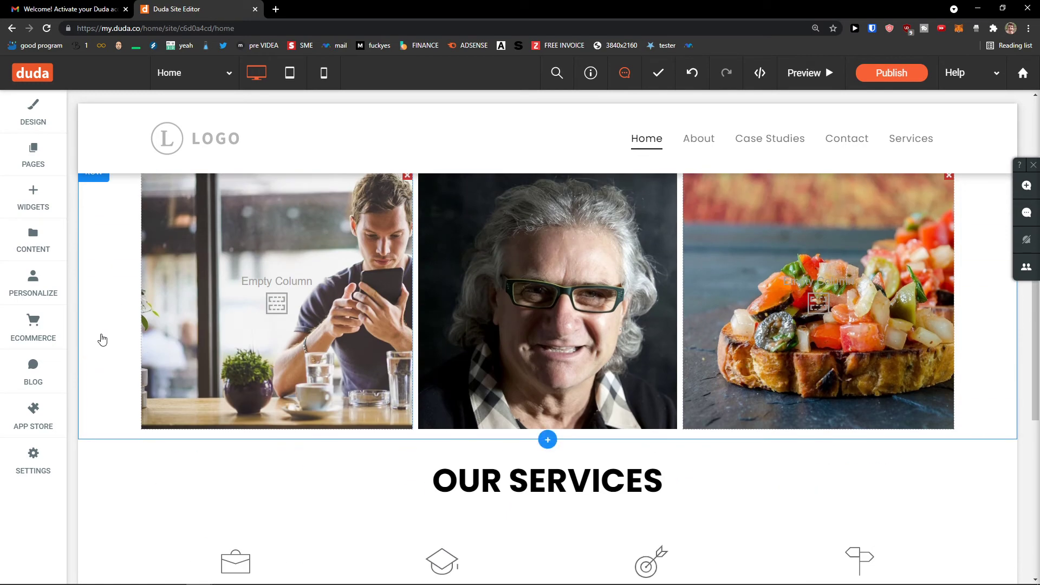
{"action": "scroll", "coordinate": [84, 406], "scroll_direction": "down", "scroll_amount": 1}
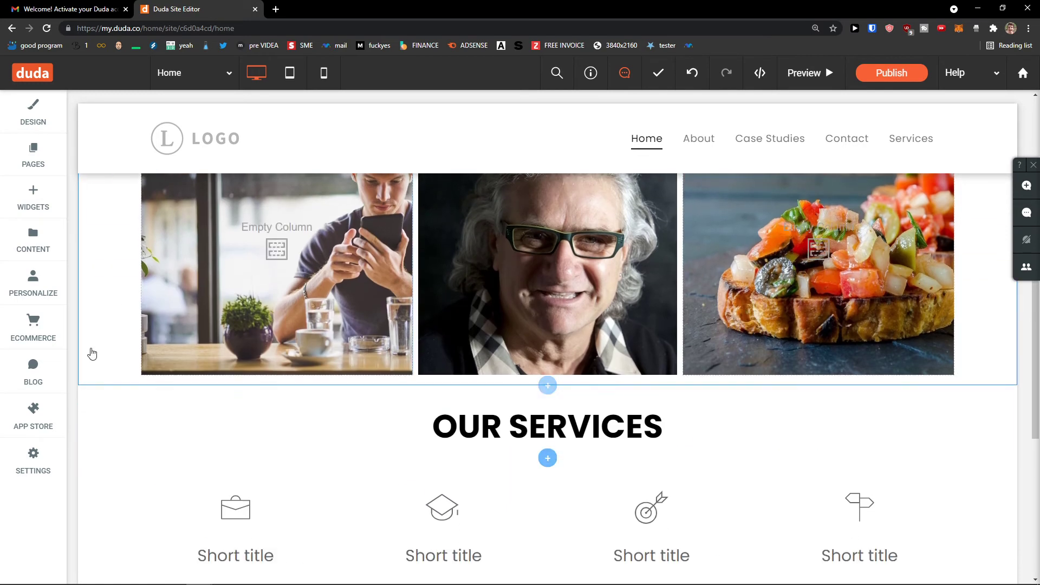
View the site's Global Design categories, close them and look over the services columns
{"action": "left_click", "coordinate": [41, 125]}
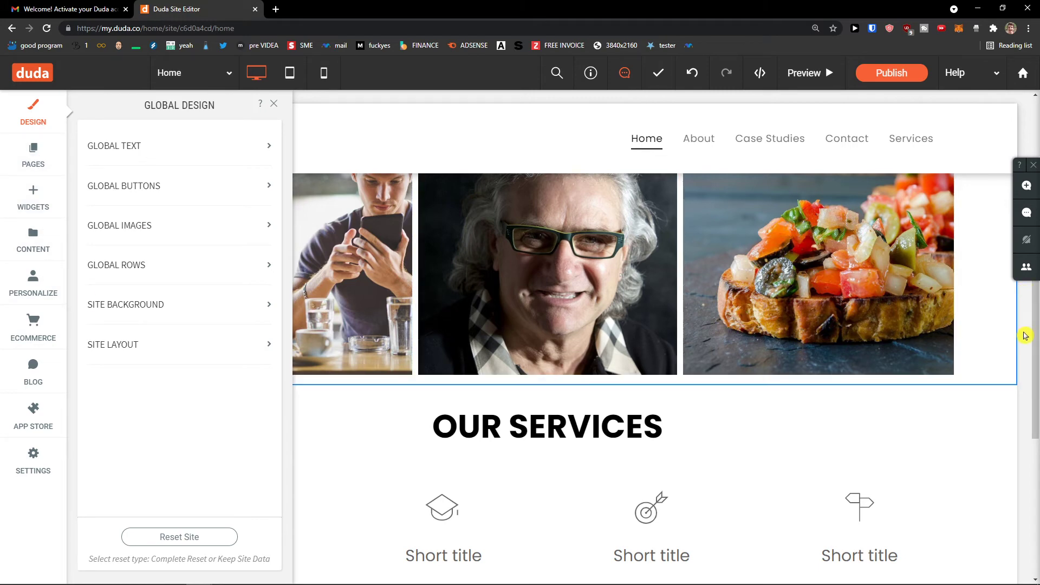
{"action": "left_click", "coordinate": [274, 104]}
{"action": "scroll", "coordinate": [355, 347], "scroll_direction": "down", "scroll_amount": 1}
{"action": "scroll", "coordinate": [354, 347], "scroll_direction": "down", "scroll_amount": 4}
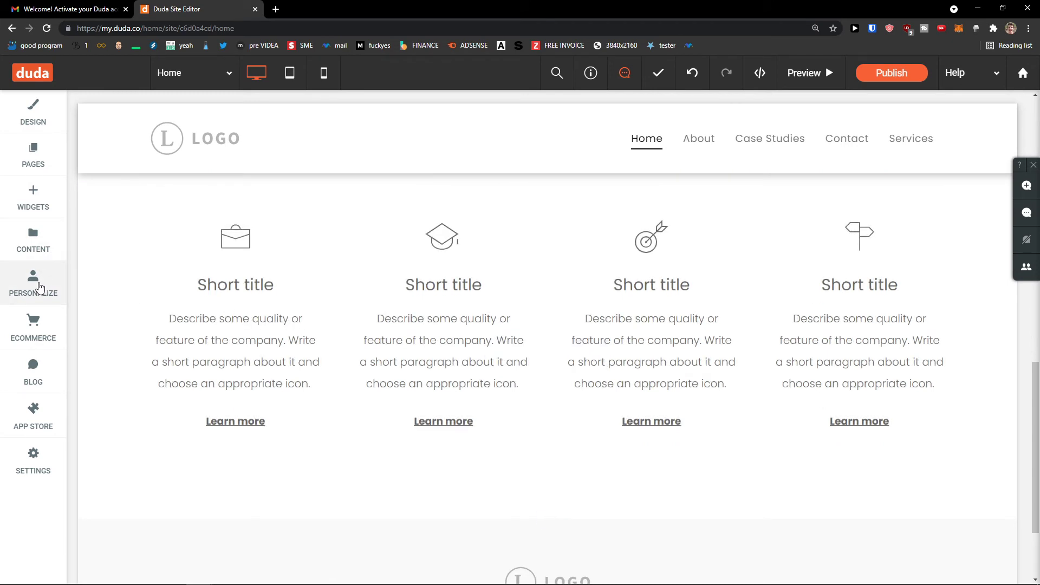
Look at the Business Info and Business Text sections of the content library, dismissing the Local Business Schema notice
{"action": "left_click", "coordinate": [33, 238]}
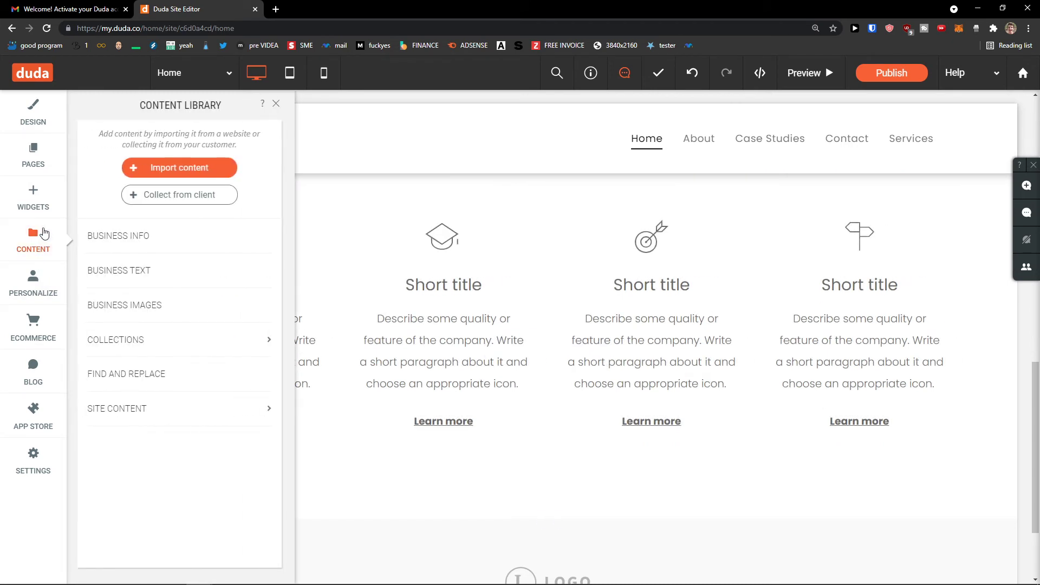
{"action": "left_click", "coordinate": [125, 243]}
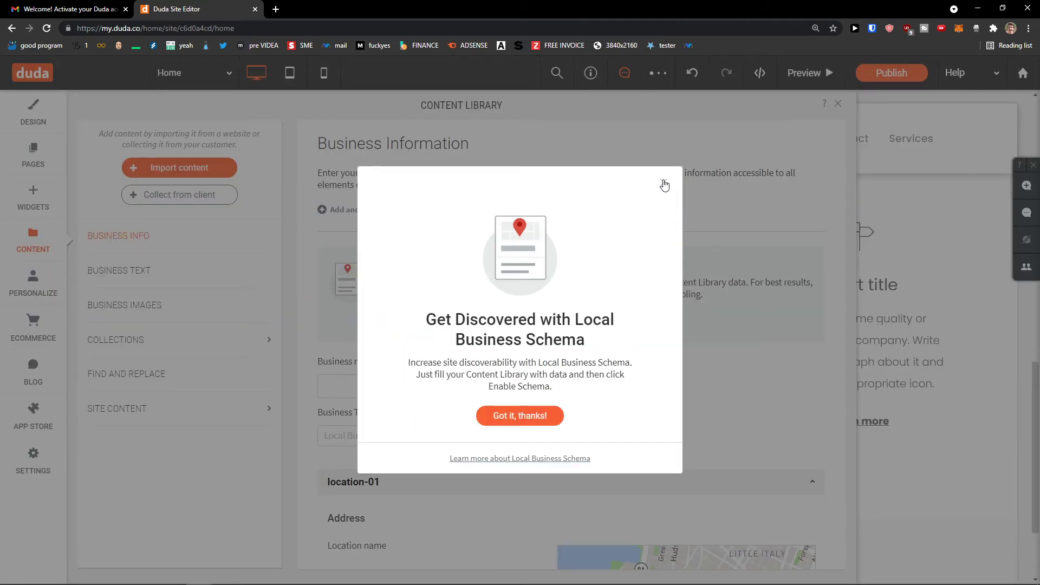
{"action": "left_click", "coordinate": [664, 184]}
{"action": "left_click", "coordinate": [149, 278]}
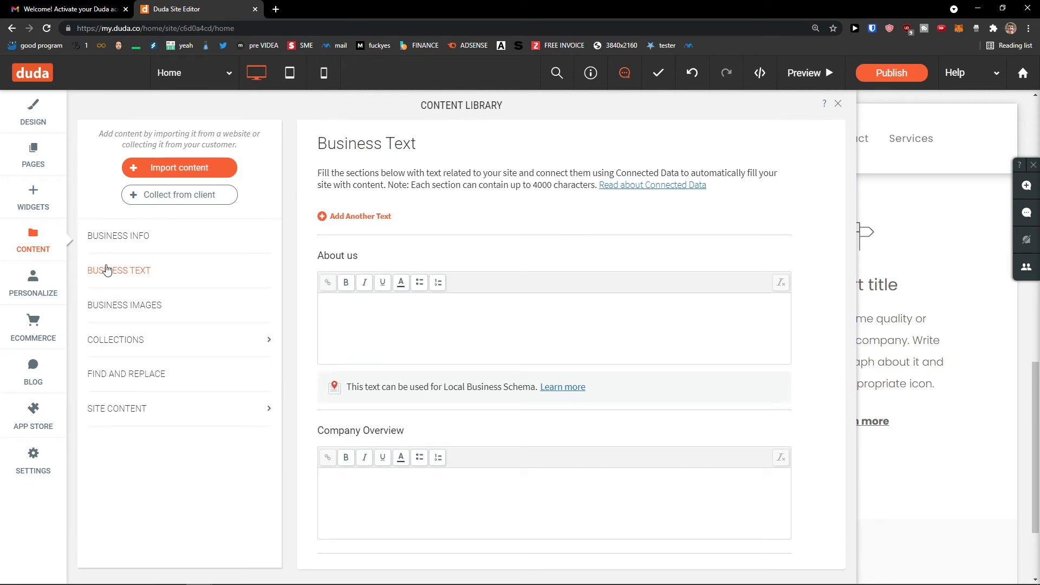
Browse the website personalization rules and select the Popup rule
{"action": "left_click", "coordinate": [40, 276]}
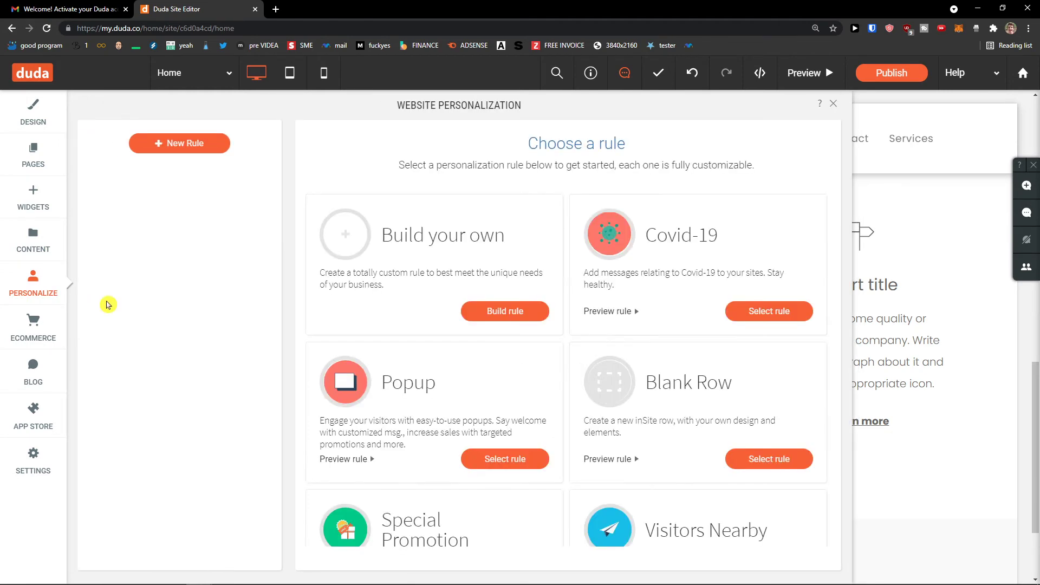
{"action": "scroll", "coordinate": [312, 311], "scroll_direction": "down", "scroll_amount": 1}
{"action": "scroll", "coordinate": [312, 314], "scroll_direction": "up", "scroll_amount": 1}
{"action": "scroll", "coordinate": [310, 316], "scroll_direction": "down", "scroll_amount": 3}
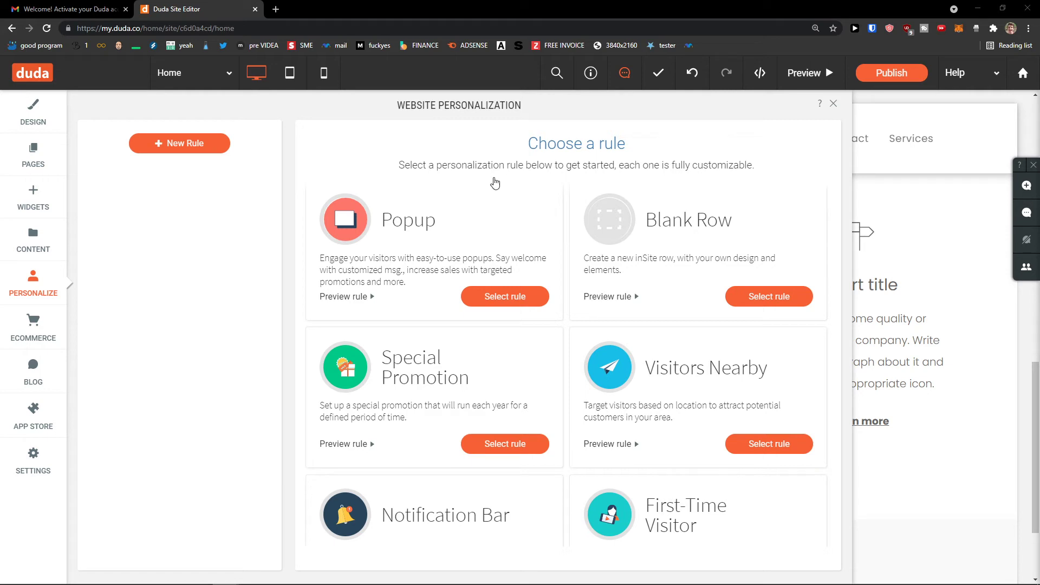
{"action": "left_click", "coordinate": [524, 302]}
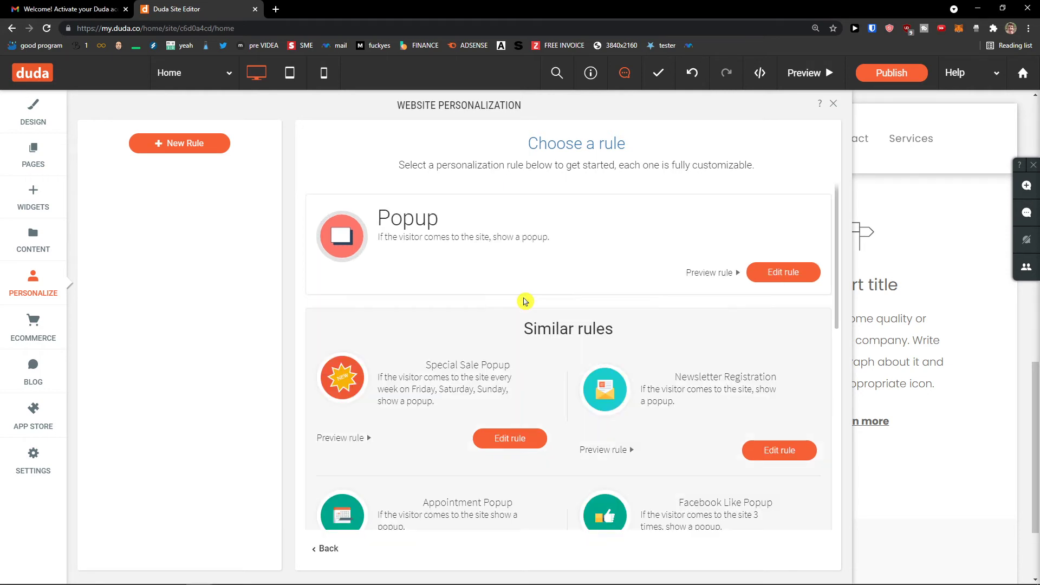
Preview the Popup rule on desktop, tablet and mobile, and return to the site editor
{"action": "scroll", "coordinate": [525, 302], "scroll_direction": "down", "scroll_amount": 1}
{"action": "scroll", "coordinate": [839, 271], "scroll_direction": "up", "scroll_amount": 1}
{"action": "left_click", "coordinate": [711, 273]}
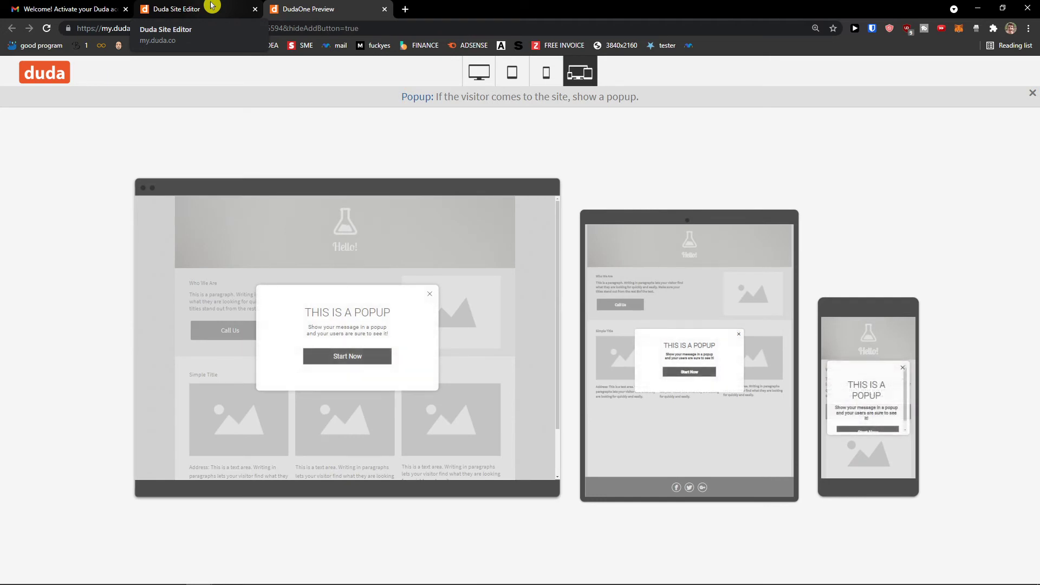
{"action": "left_click", "coordinate": [212, 8]}
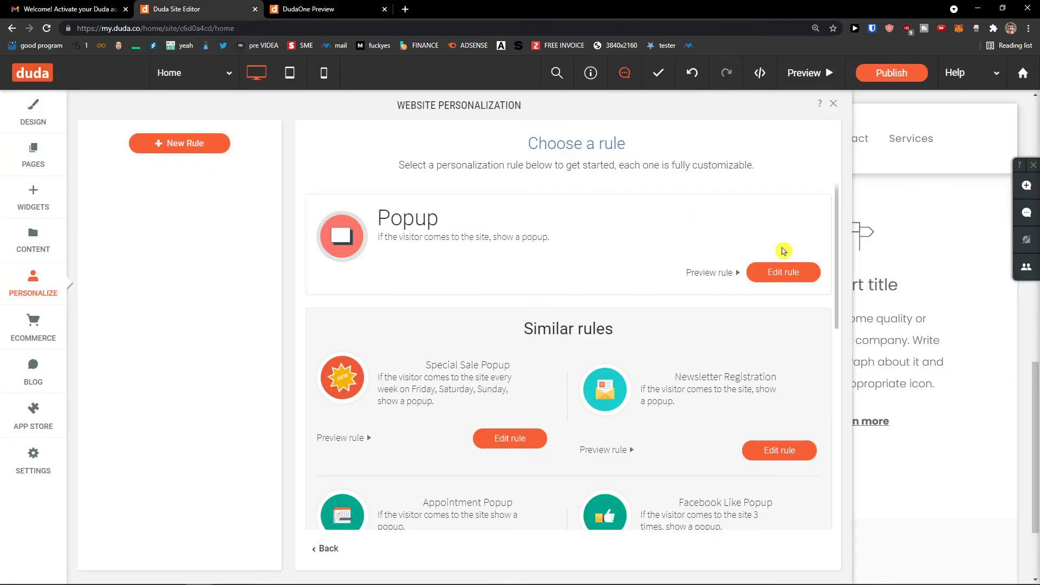
Create an editable draft of the Popup rule, read its rule sentence, and go back to the rule templates
{"action": "left_click", "coordinate": [772, 275]}
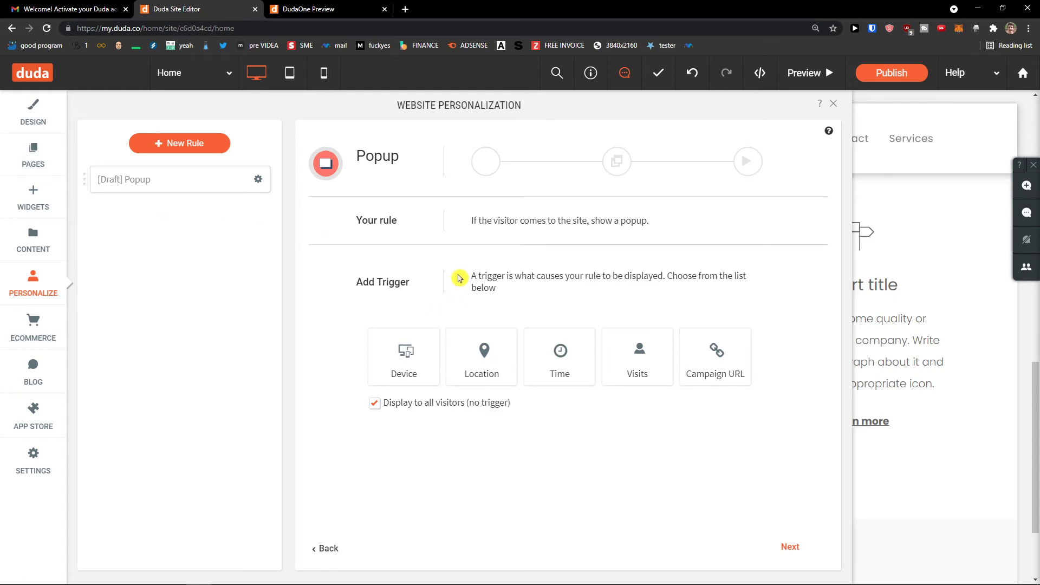
{"action": "left_click_drag", "start_coordinate": [441, 221], "coordinate": [659, 239]}
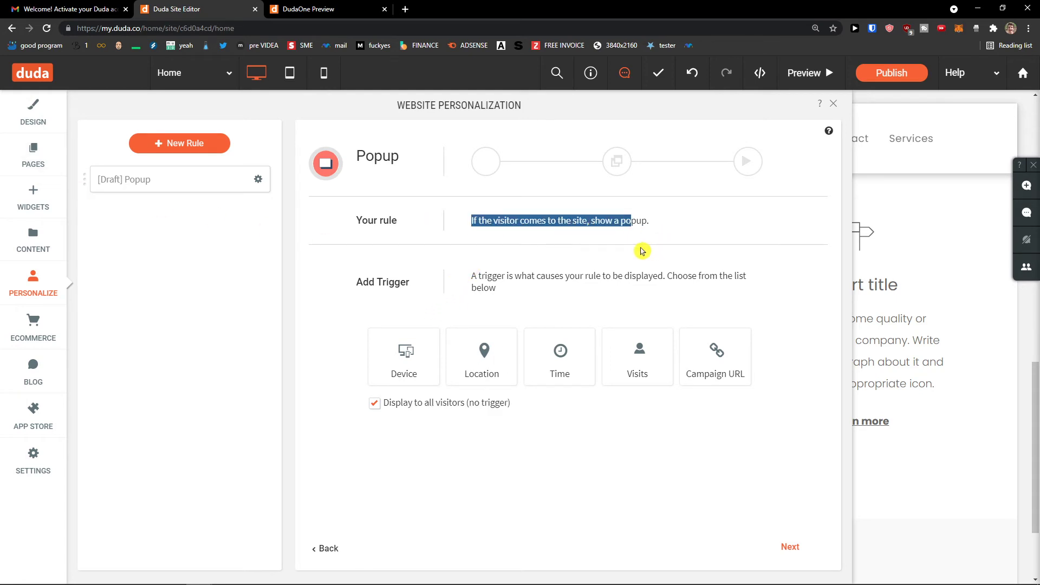
{"action": "left_click", "coordinate": [516, 268]}
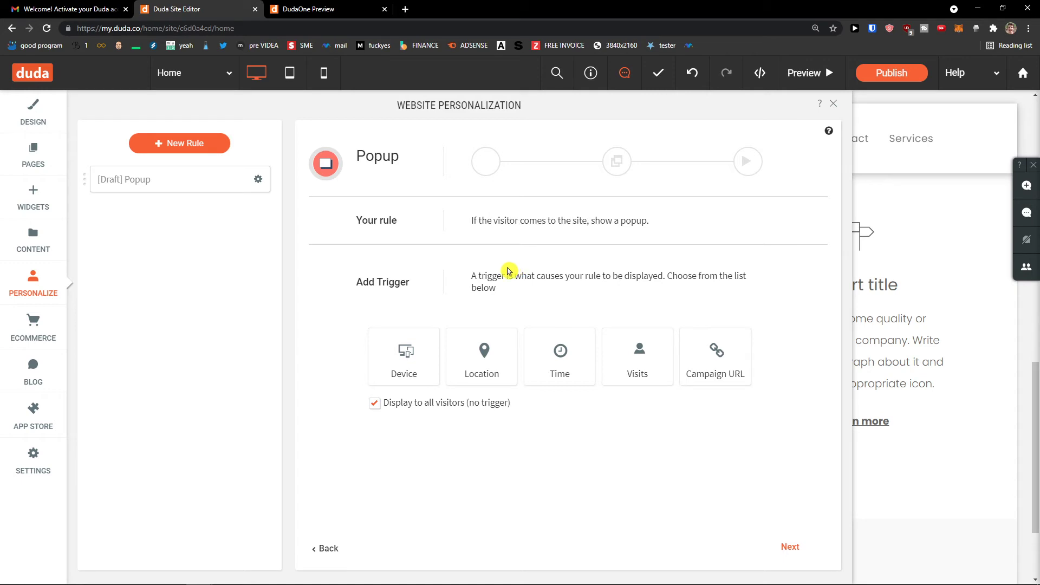
{"action": "left_click", "coordinate": [170, 145]}
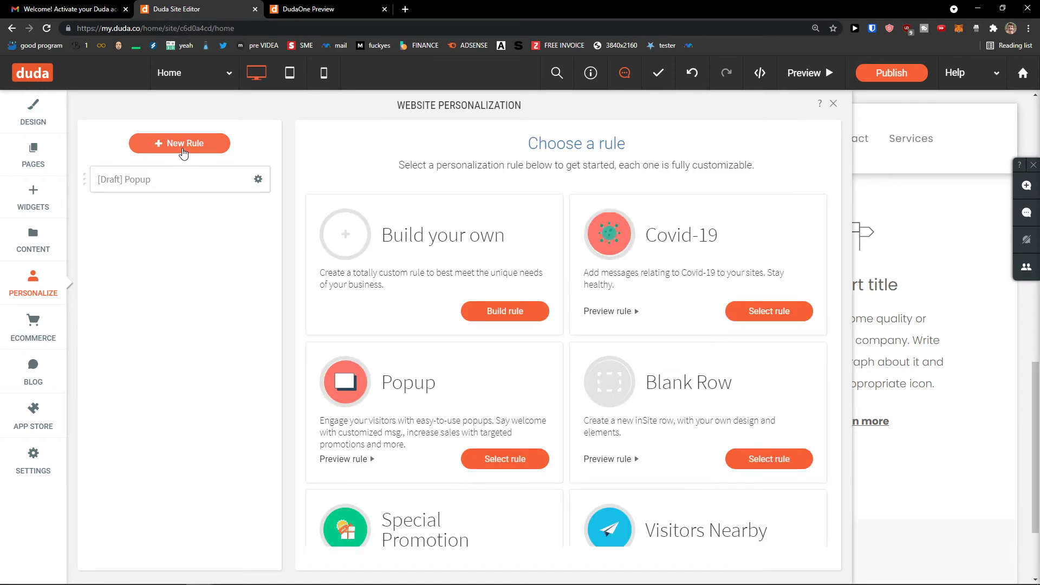
Reopen the Popup draft, choose Time as its trigger and proceed to the date and time settings
{"action": "left_click", "coordinate": [186, 184]}
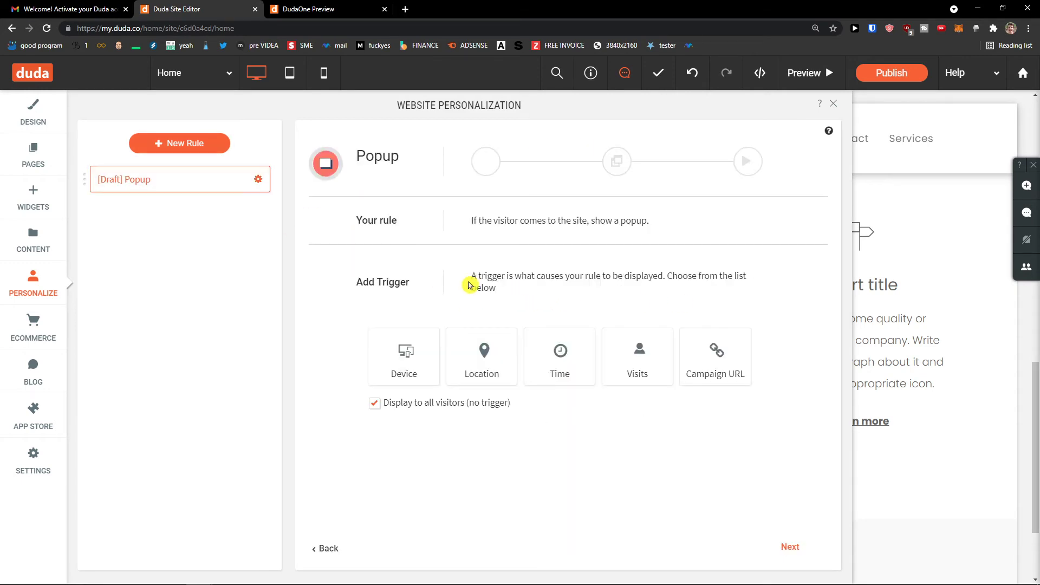
{"action": "left_click", "coordinate": [565, 359]}
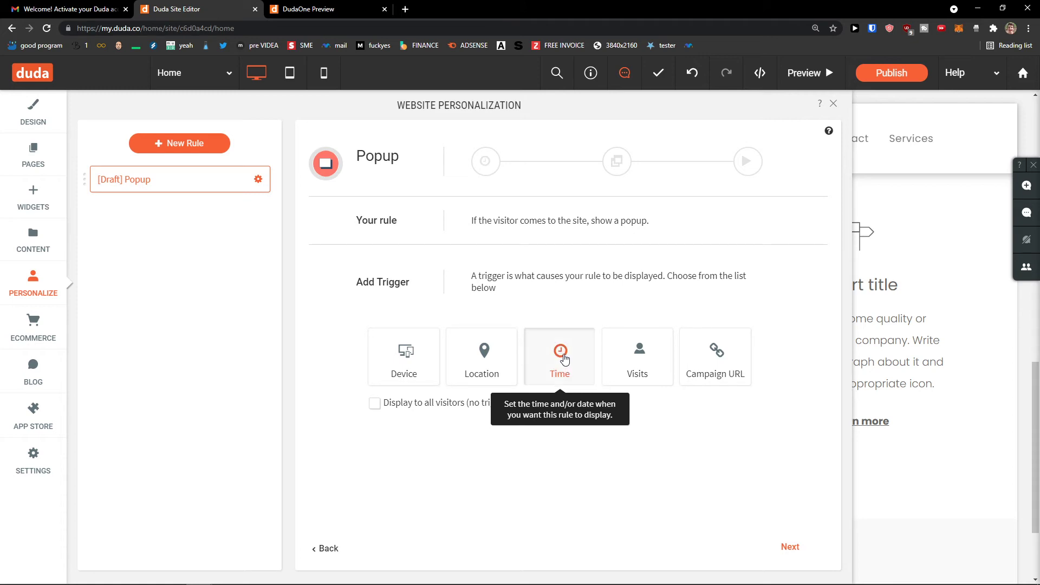
{"action": "left_click", "coordinate": [794, 549]}
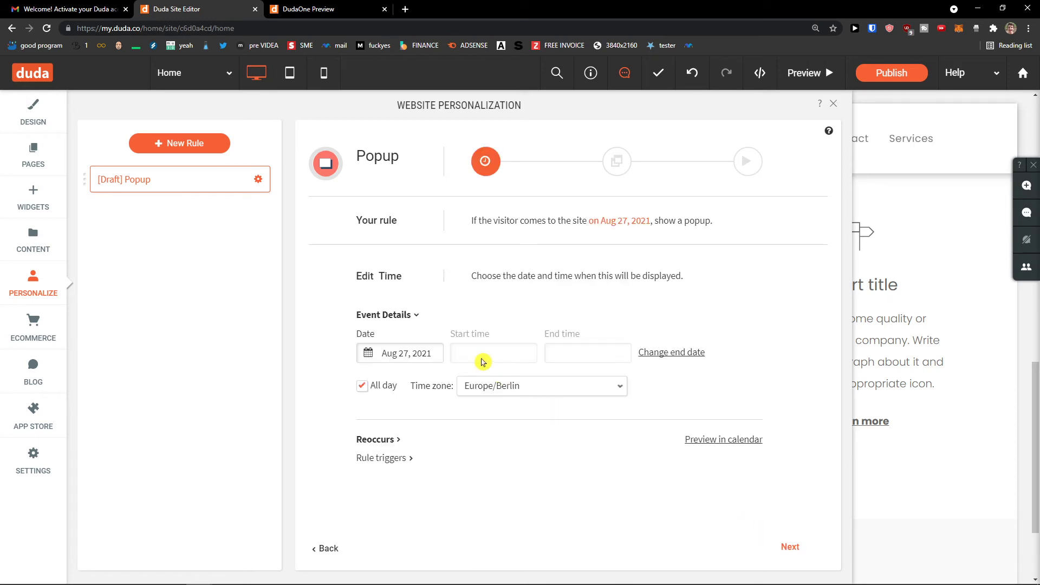
Go back to the Popup rule's trigger choices and look over the free, Standard, Advanced and Unlimited online store options
{"action": "left_click", "coordinate": [327, 548]}
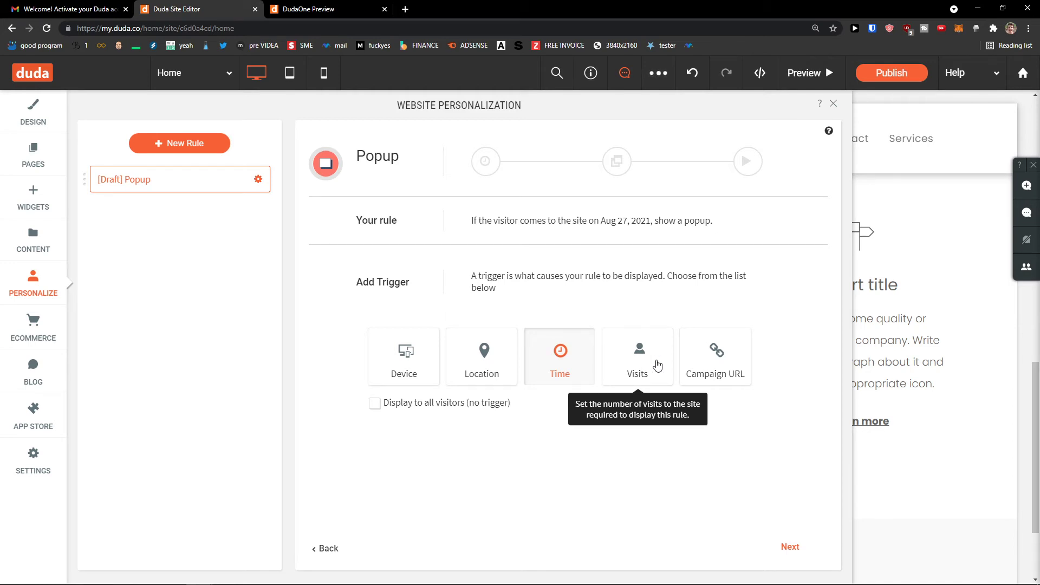
{"action": "left_click", "coordinate": [47, 339]}
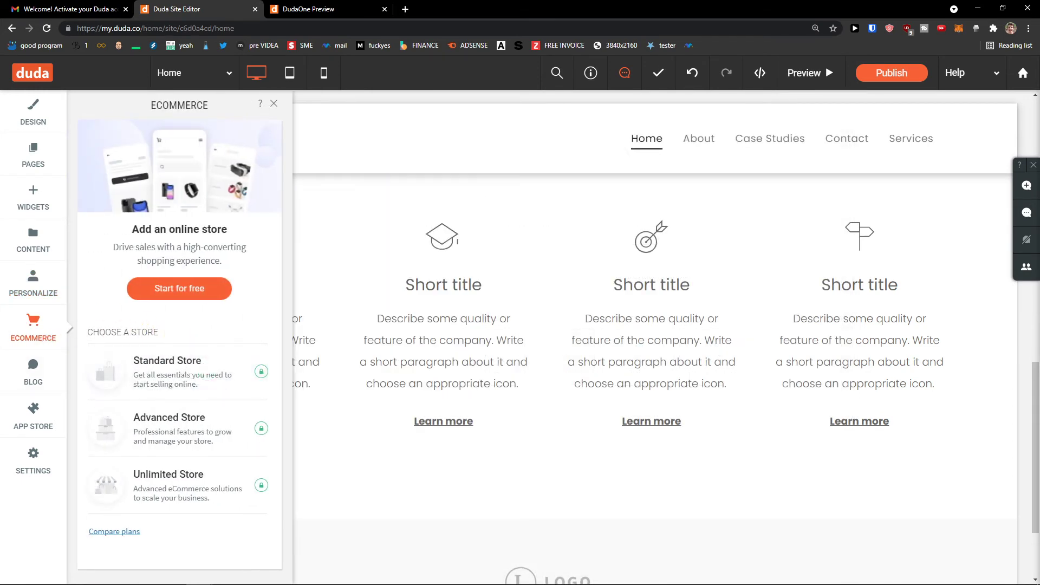
{"action": "mouse_move", "coordinate": [124, 376]}
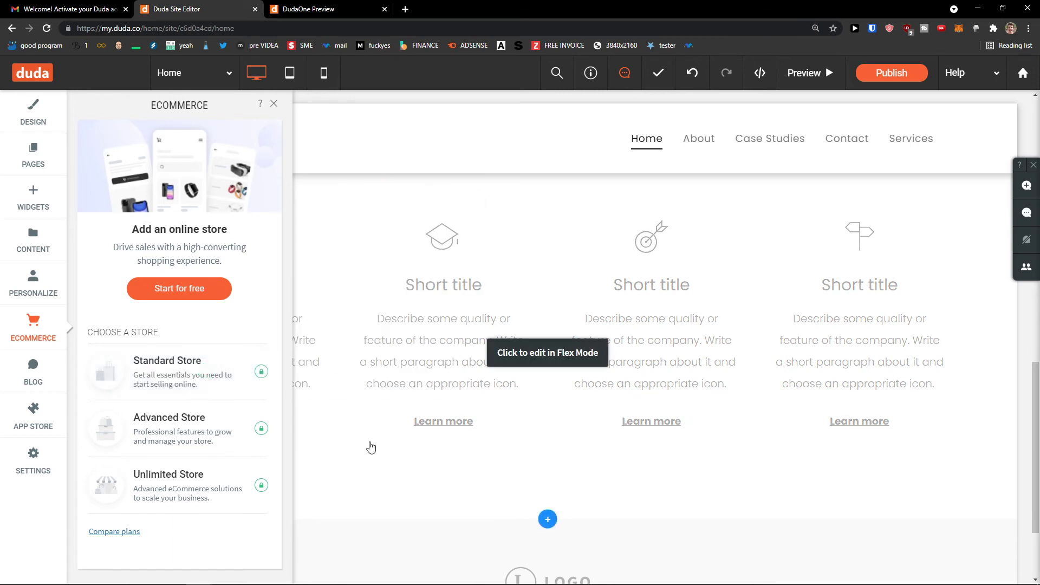
{"action": "mouse_move", "coordinate": [174, 487]}
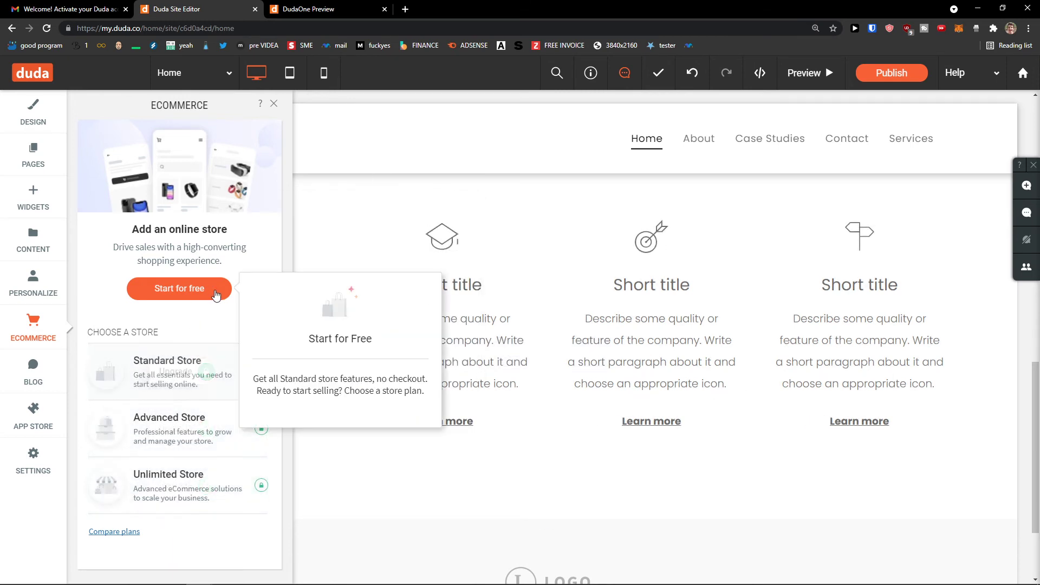
{"action": "mouse_move", "coordinate": [179, 371]}
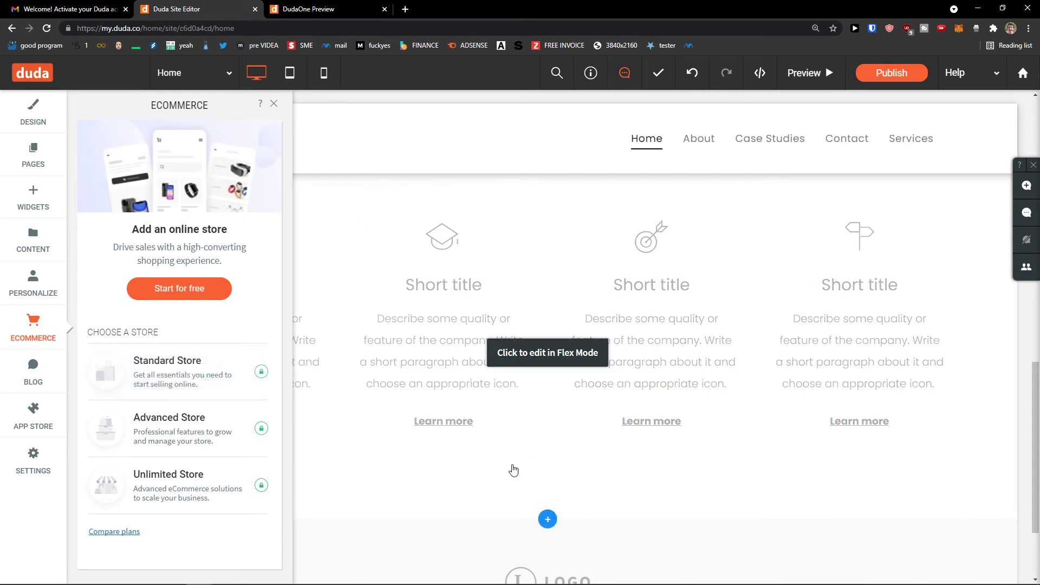
{"action": "scroll", "coordinate": [462, 466], "scroll_direction": "up", "scroll_amount": 10}
{"action": "scroll", "coordinate": [554, 446], "scroll_direction": "down", "scroll_amount": 8}
{"action": "scroll", "coordinate": [542, 454], "scroll_direction": "down", "scroll_amount": 6}
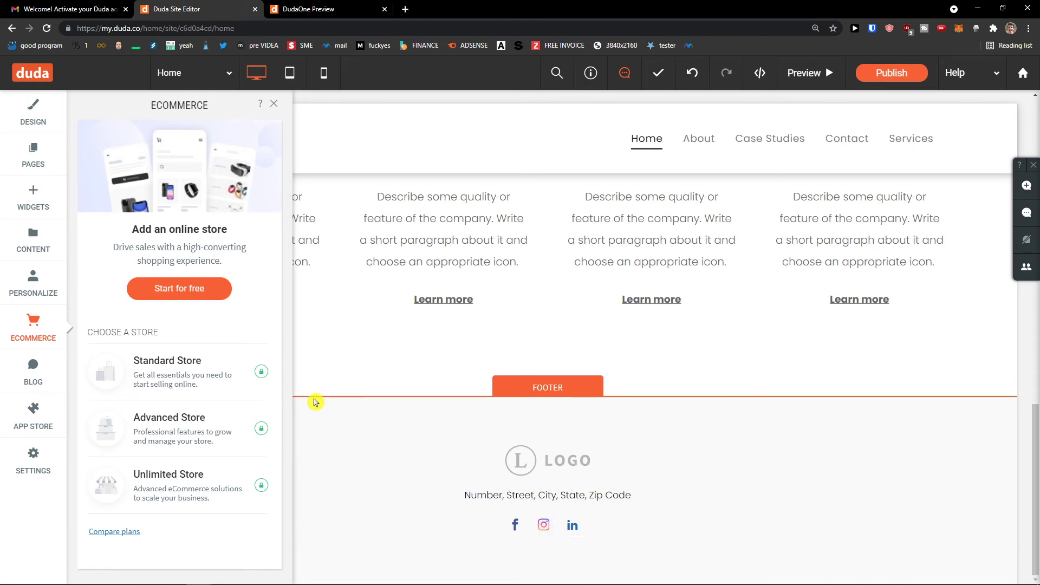
{"action": "left_click", "coordinate": [273, 104]}
Look over the Home page's header image, image row and Our Services section
{"action": "scroll", "coordinate": [286, 344], "scroll_direction": "up", "scroll_amount": 5}
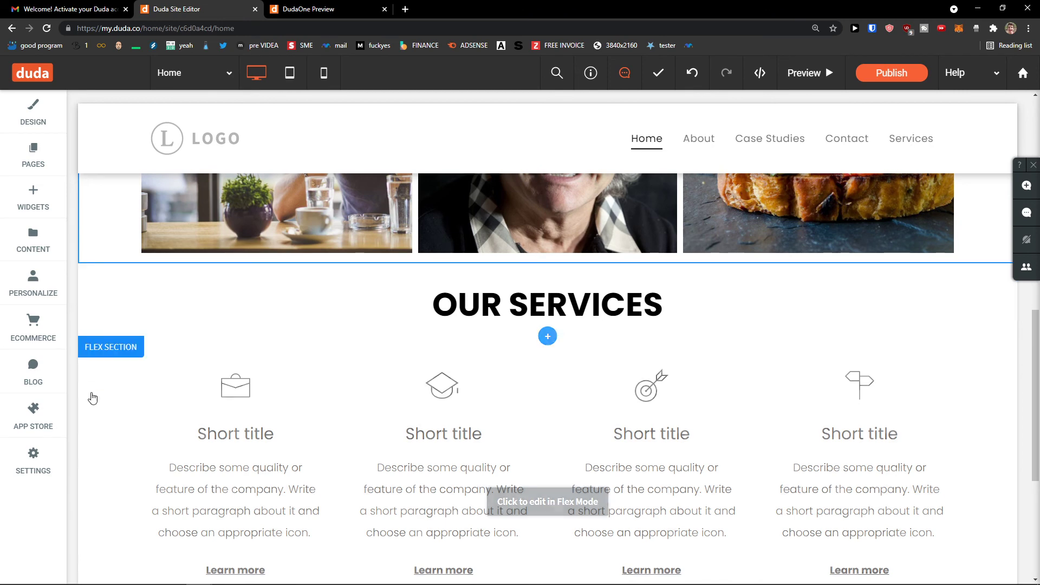
{"action": "scroll", "coordinate": [151, 411], "scroll_direction": "up", "scroll_amount": 4}
{"action": "scroll", "coordinate": [154, 412], "scroll_direction": "up", "scroll_amount": 2}
{"action": "left_click", "coordinate": [363, 8]}
{"action": "left_click", "coordinate": [224, 5]}
{"action": "scroll", "coordinate": [274, 214], "scroll_direction": "down", "scroll_amount": 6}
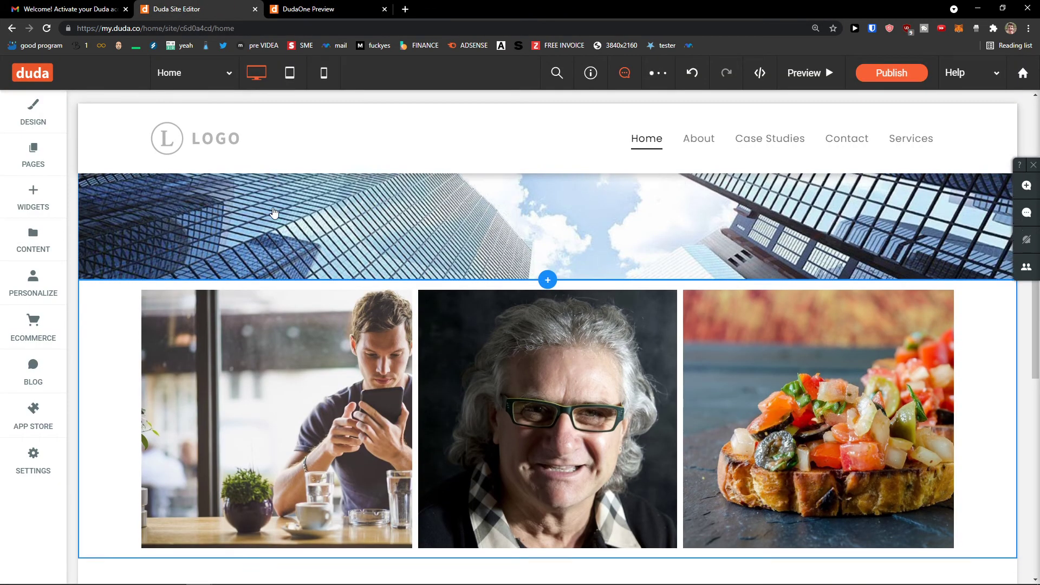
{"action": "left_click", "coordinate": [495, 326]}
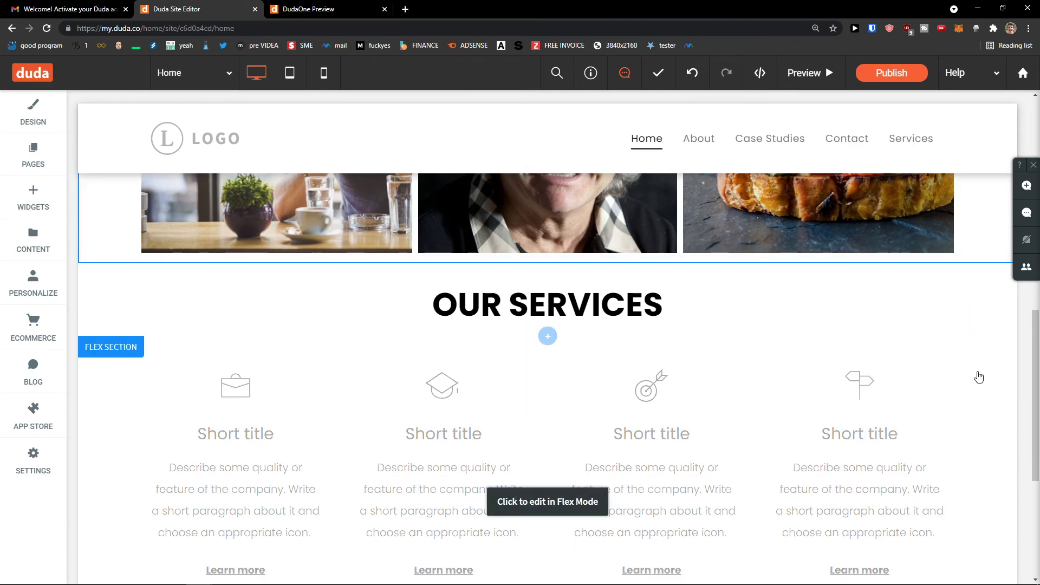
{"action": "scroll", "coordinate": [975, 385], "scroll_direction": "down", "scroll_amount": 2}
Open the Our Services columns in Flex Mode, inspect their grid layout, and return to the regular site editor
{"action": "left_click", "coordinate": [561, 394]}
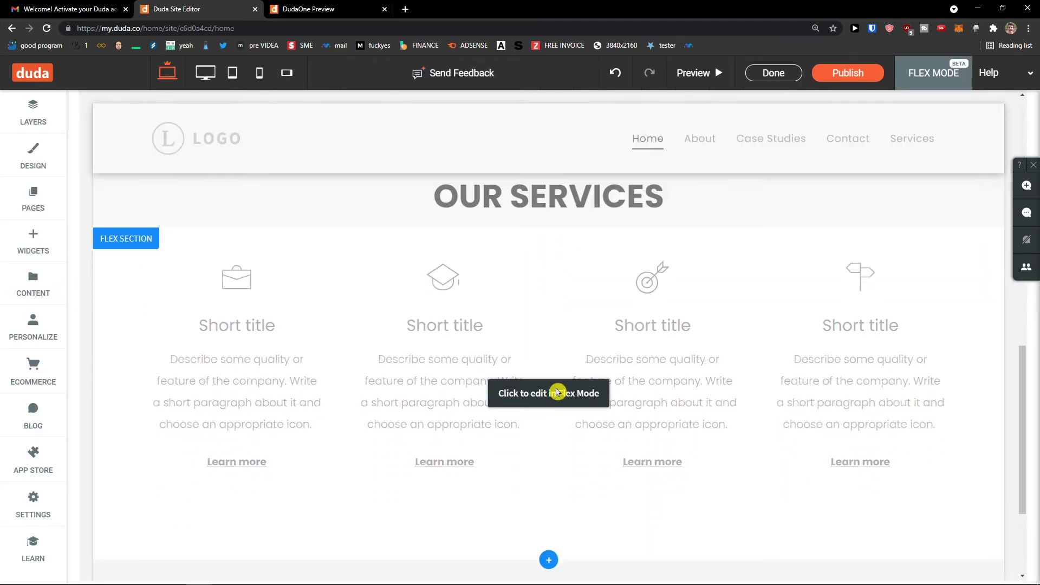
{"action": "scroll", "coordinate": [368, 404], "scroll_direction": "up", "scroll_amount": 3}
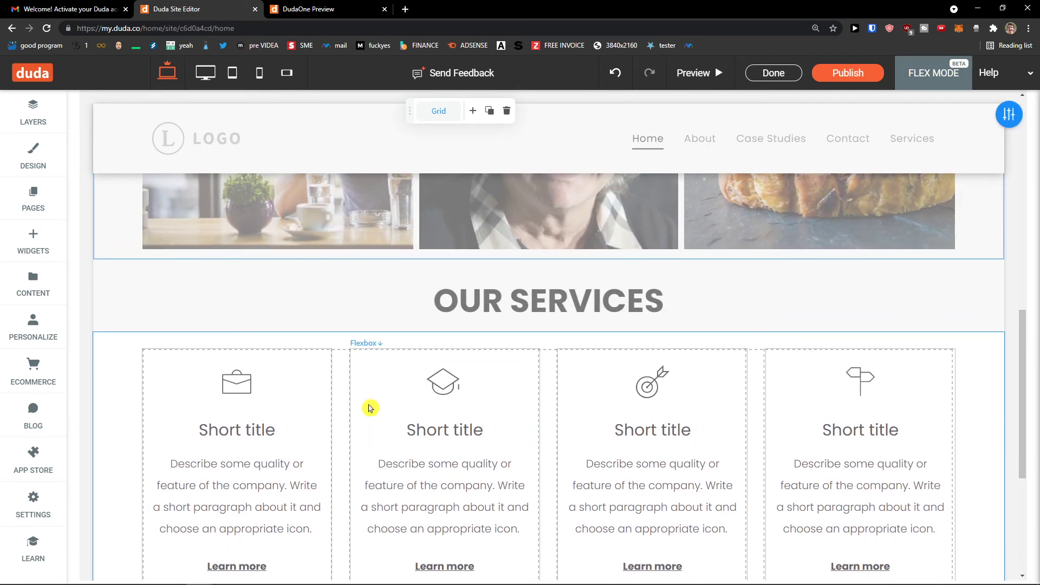
{"action": "scroll", "coordinate": [354, 392], "scroll_direction": "down", "scroll_amount": 2}
{"action": "scroll", "coordinate": [325, 387], "scroll_direction": "up", "scroll_amount": 1}
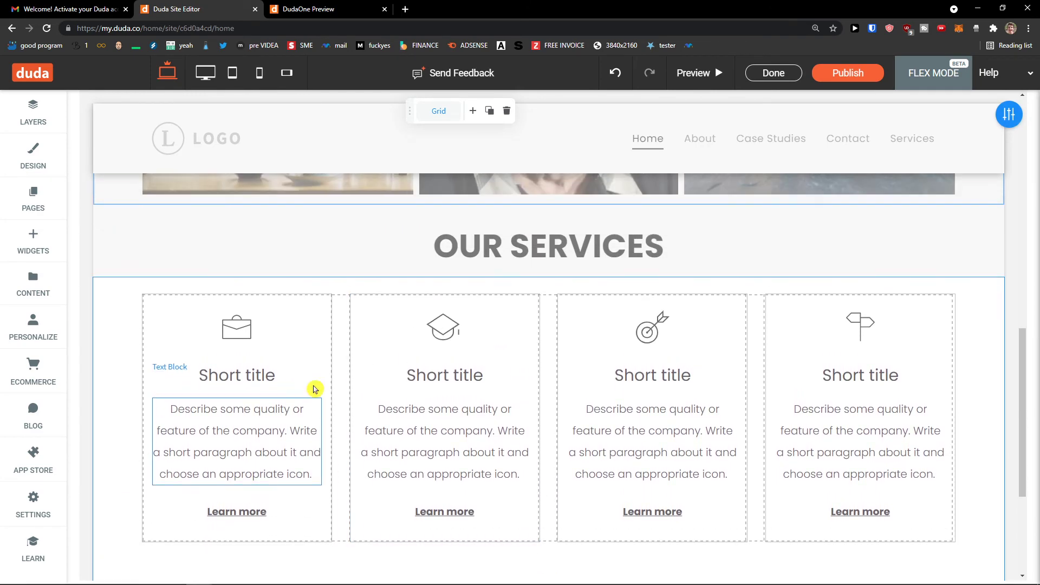
{"action": "scroll", "coordinate": [126, 347], "scroll_direction": "up", "scroll_amount": 4}
{"action": "scroll", "coordinate": [170, 365], "scroll_direction": "down", "scroll_amount": 1}
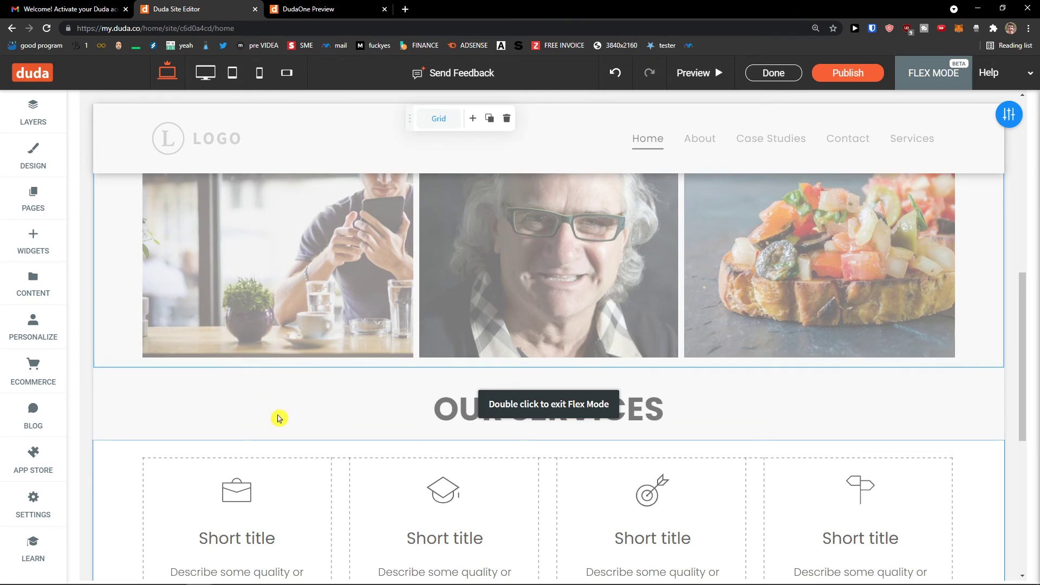
{"action": "scroll", "coordinate": [325, 401], "scroll_direction": "down", "scroll_amount": 2}
{"action": "scroll", "coordinate": [369, 384], "scroll_direction": "down", "scroll_amount": 4}
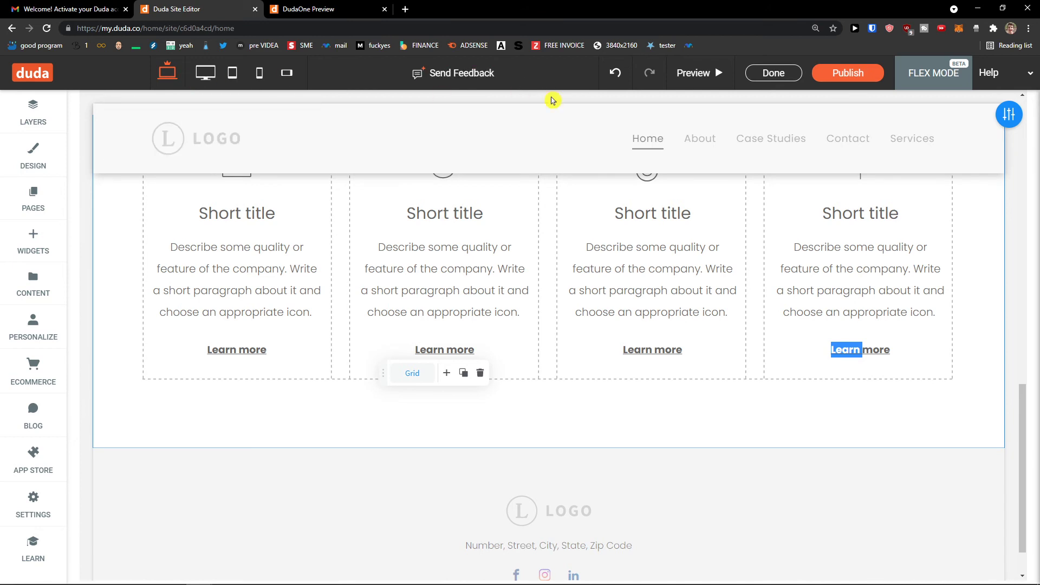
{"action": "left_click", "coordinate": [774, 73]}
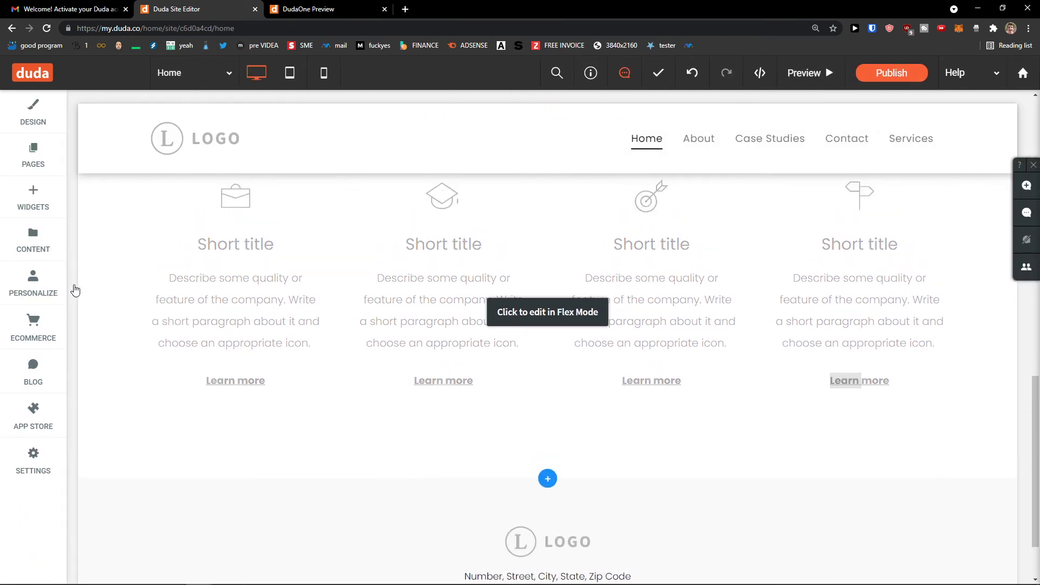
{"action": "scroll", "coordinate": [461, 400], "scroll_direction": "up", "scroll_amount": 3}
{"action": "scroll", "coordinate": [311, 336], "scroll_direction": "up", "scroll_amount": 1}
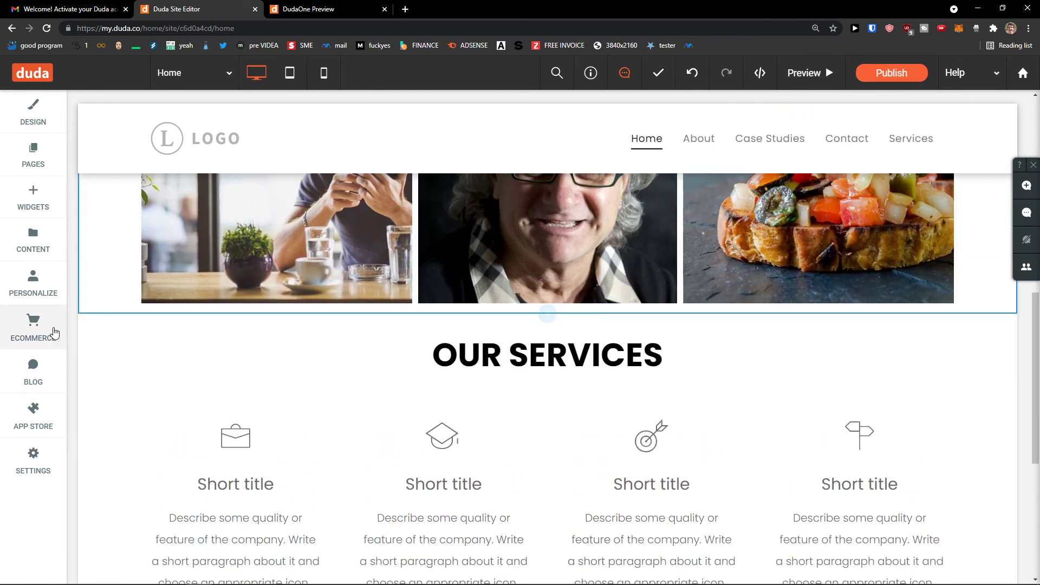
Add a blog to the site and review its settings for the blog name and RSS feed details
{"action": "left_click", "coordinate": [34, 374]}
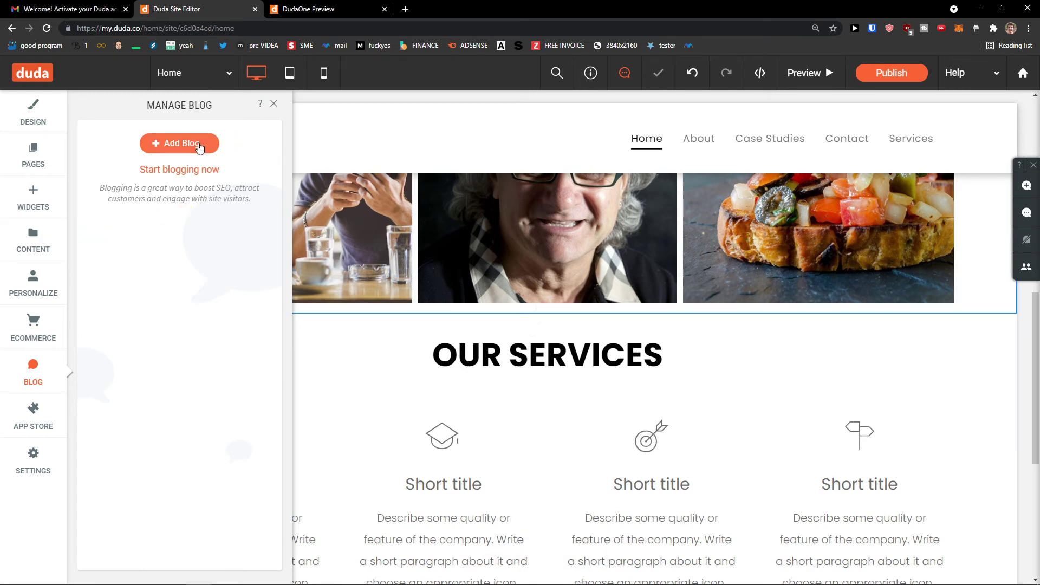
{"action": "left_click", "coordinate": [199, 147]}
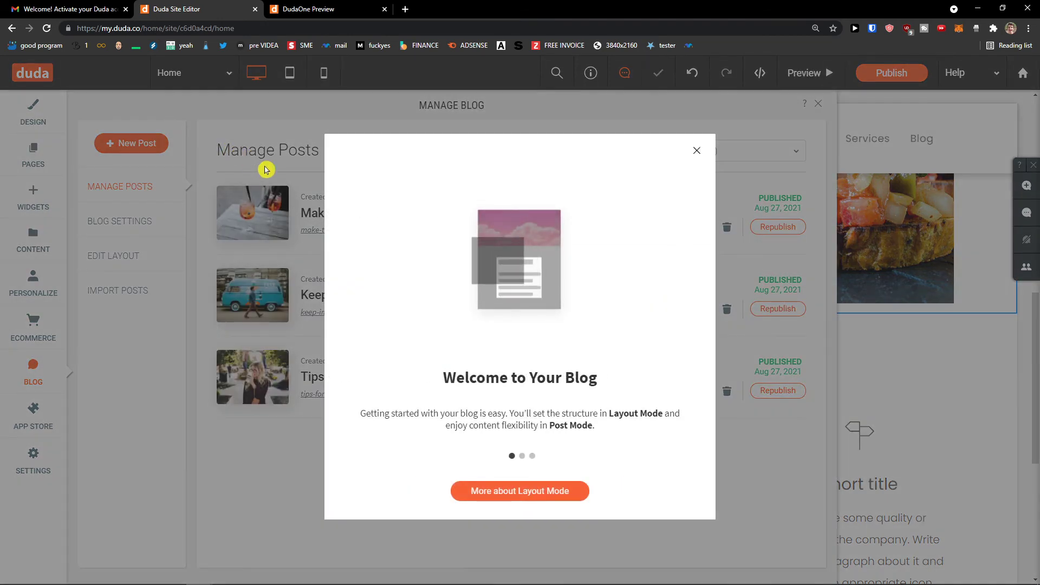
{"action": "left_click", "coordinate": [696, 151]}
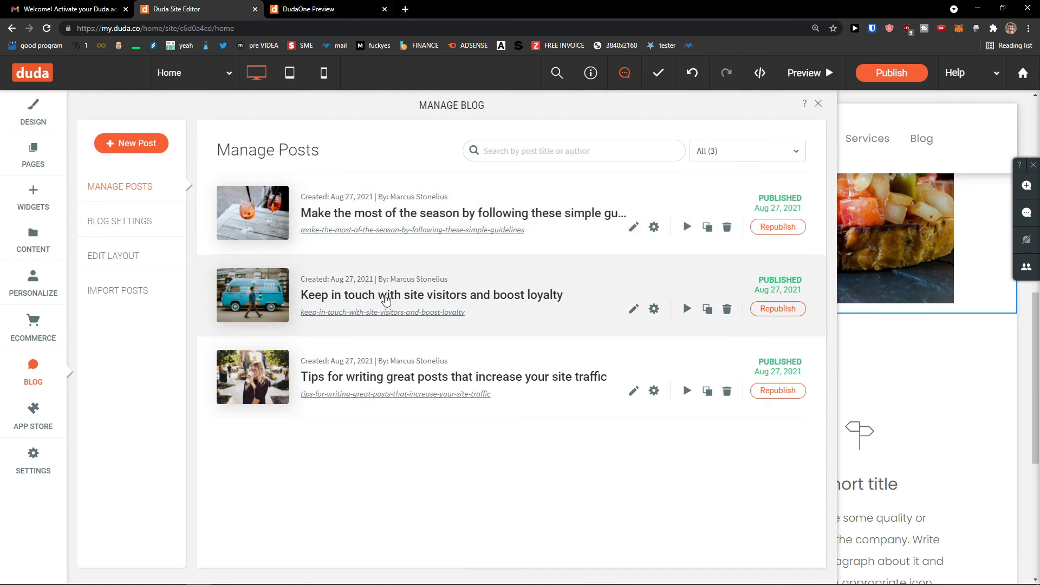
{"action": "left_click", "coordinate": [131, 222]}
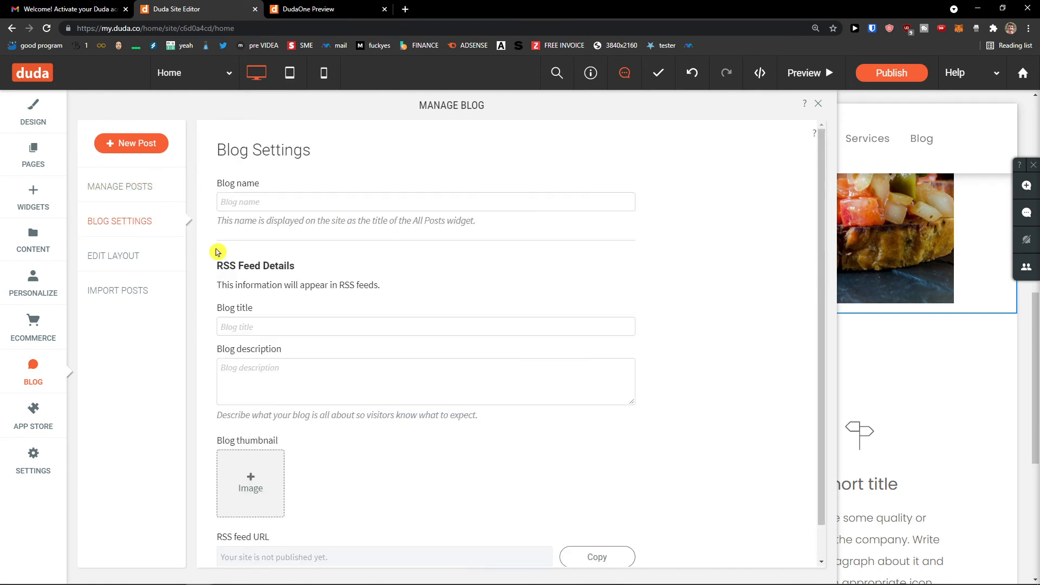
{"action": "scroll", "coordinate": [214, 252], "scroll_direction": "down", "scroll_amount": 1}
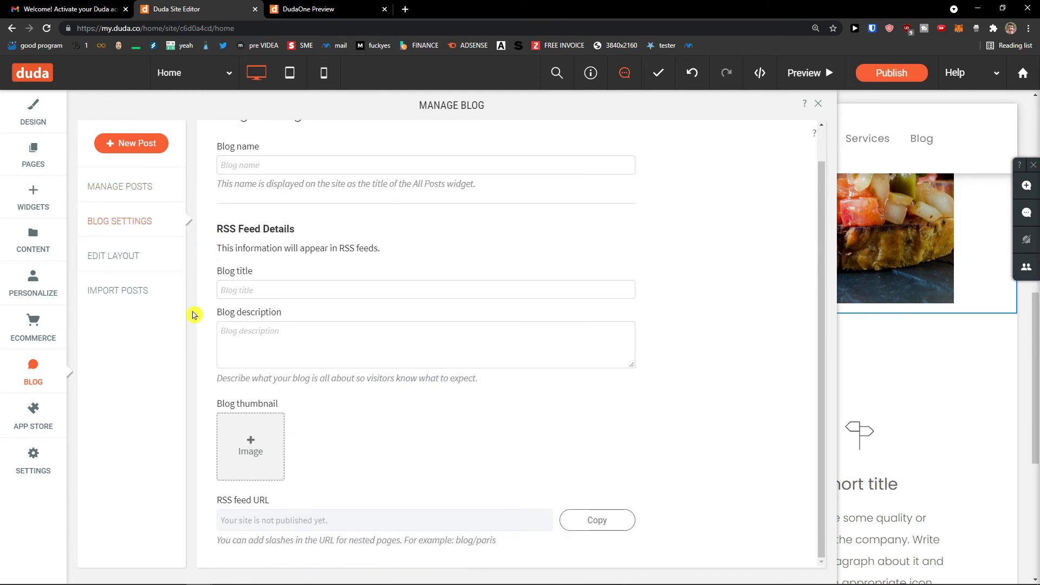
Open the shared blog post layout, look over its sections, and inspect the content options of the social share widget
{"action": "left_click", "coordinate": [124, 257]}
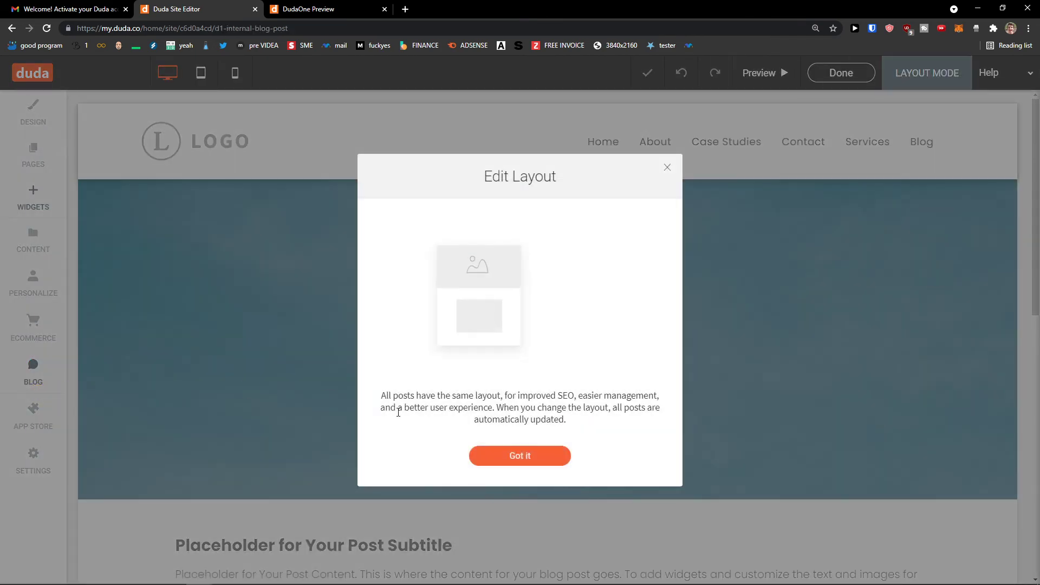
{"action": "left_click", "coordinate": [520, 456]}
{"action": "scroll", "coordinate": [428, 428], "scroll_direction": "down", "scroll_amount": 4}
{"action": "scroll", "coordinate": [415, 421], "scroll_direction": "down", "scroll_amount": 7}
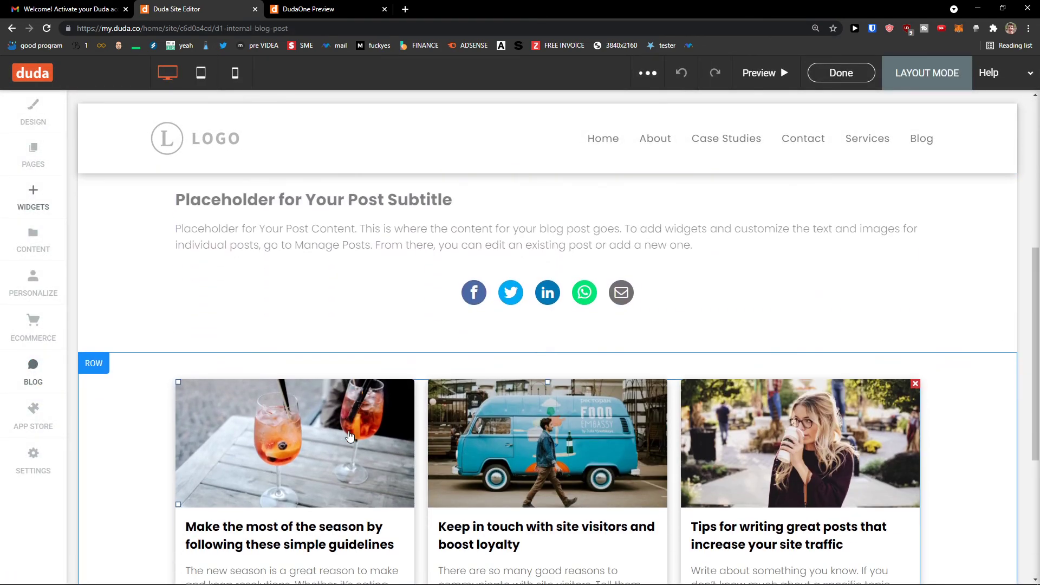
{"action": "scroll", "coordinate": [374, 425], "scroll_direction": "up", "scroll_amount": 4}
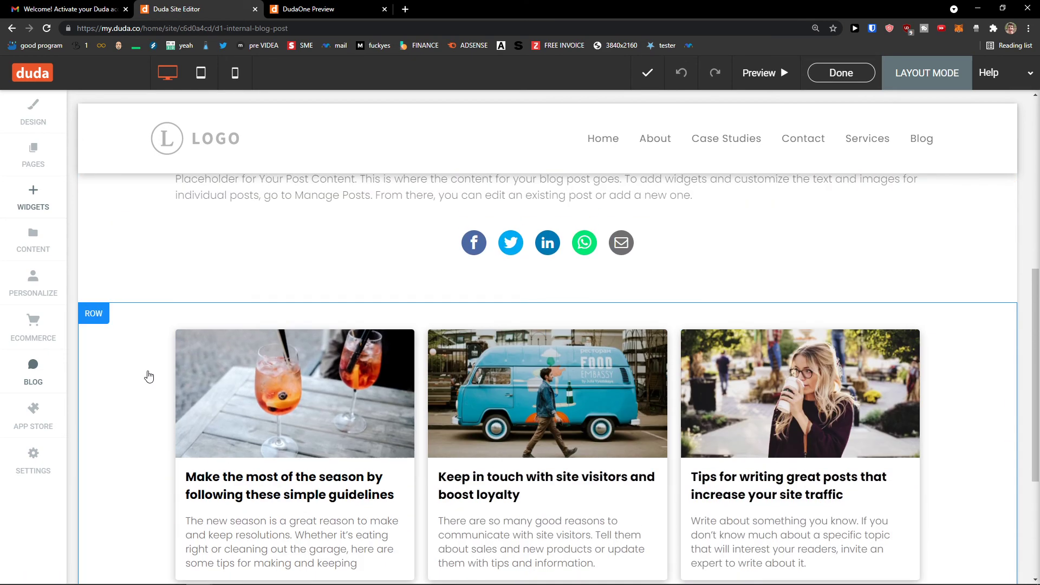
{"action": "scroll", "coordinate": [259, 449], "scroll_direction": "down", "scroll_amount": 2}
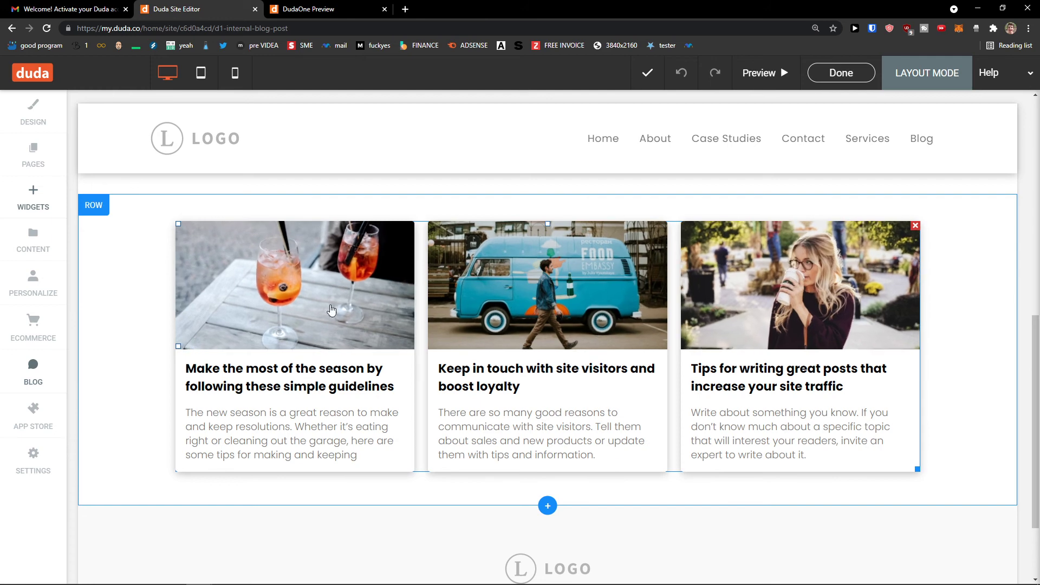
{"action": "scroll", "coordinate": [336, 315], "scroll_direction": "up", "scroll_amount": 5}
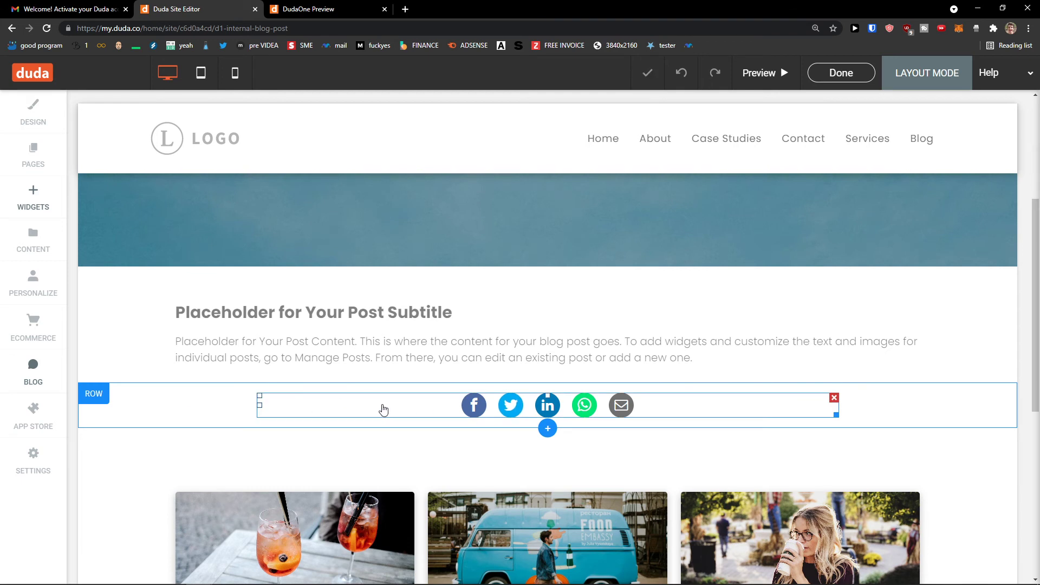
{"action": "left_click", "coordinate": [383, 409]}
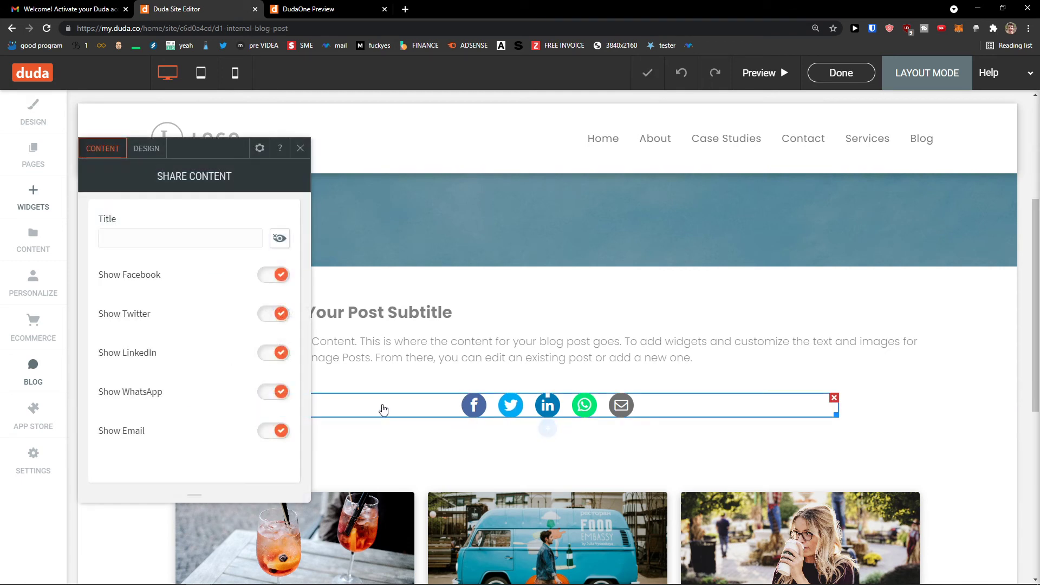
{"action": "left_click", "coordinate": [299, 150]}
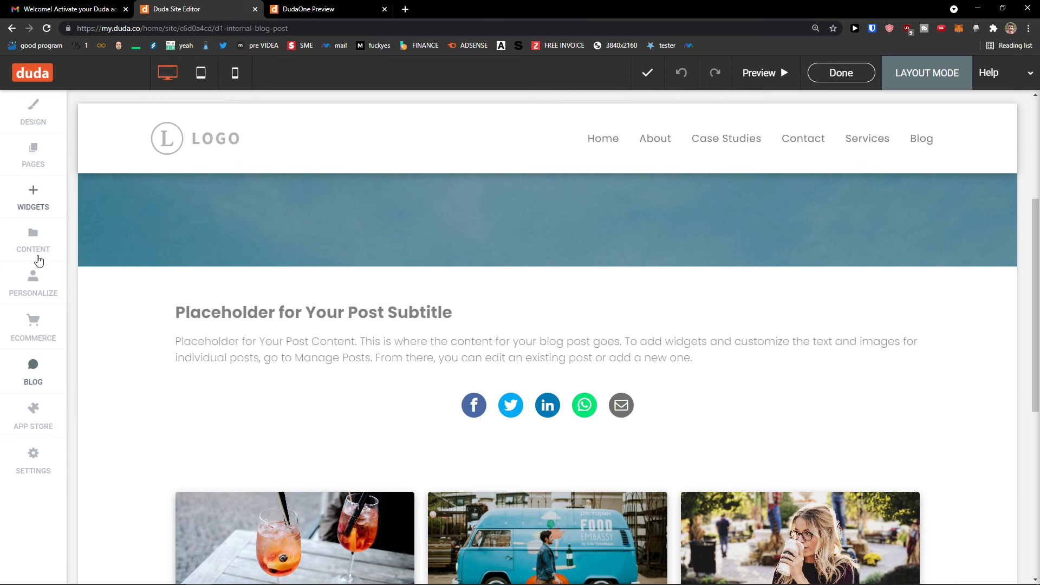
Create a blog post titled "Introduction to making websites" with old-man-portrait.jpg as its main image, and look over the new post
{"action": "left_click", "coordinate": [34, 367]}
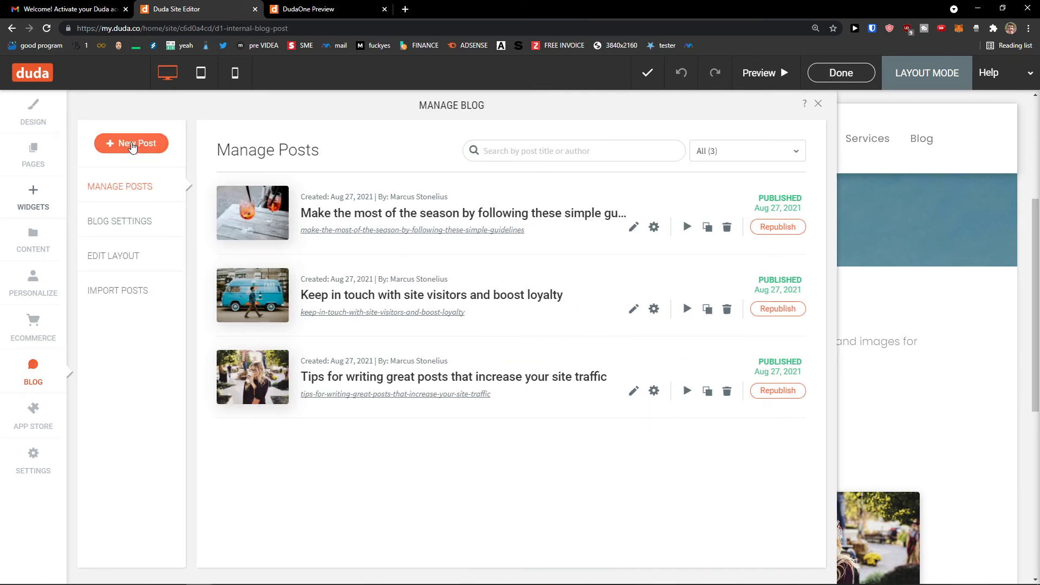
{"action": "left_click", "coordinate": [132, 145]}
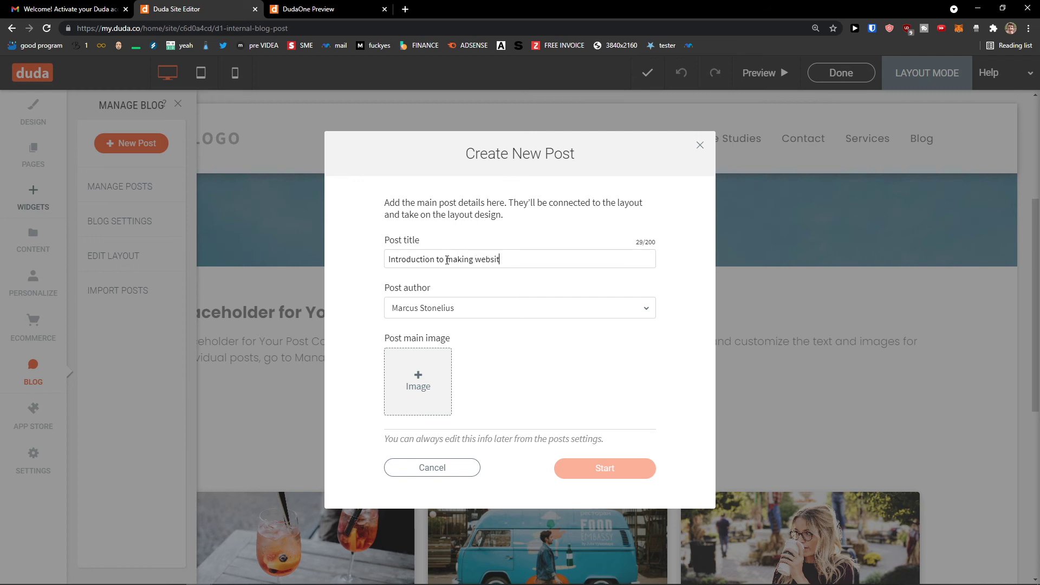
{"action": "left_click", "coordinate": [443, 317]}
{"action": "left_click", "coordinate": [446, 357]}
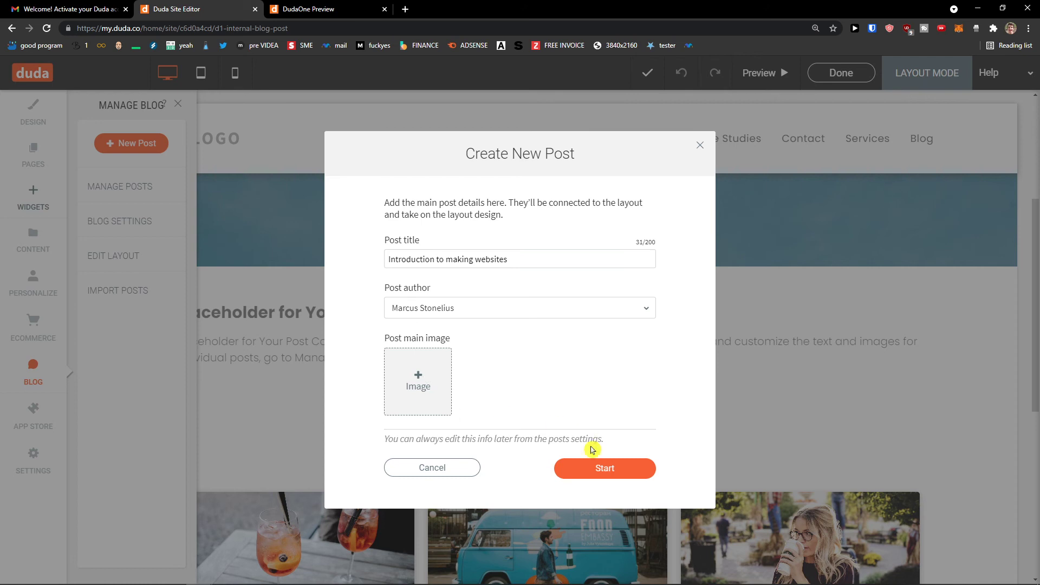
{"action": "left_click", "coordinate": [425, 393]}
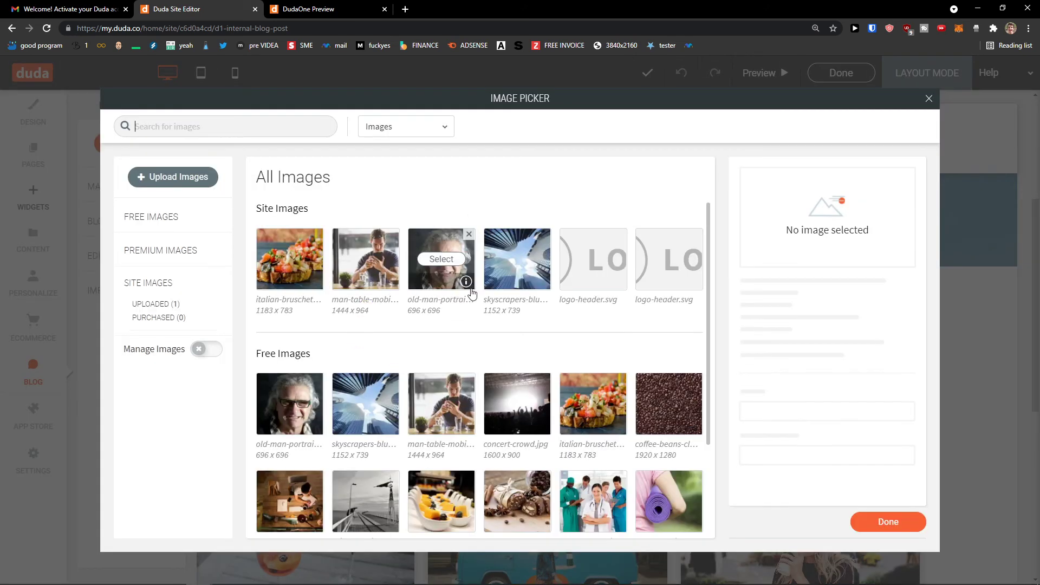
{"action": "left_click", "coordinate": [433, 260]}
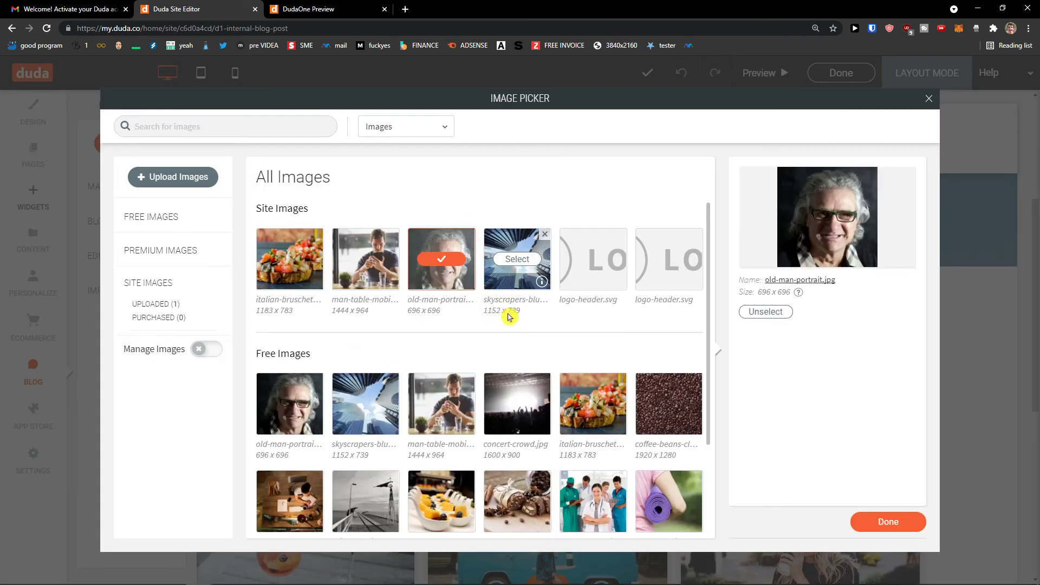
{"action": "left_click", "coordinate": [895, 530]}
{"action": "left_click", "coordinate": [613, 470]}
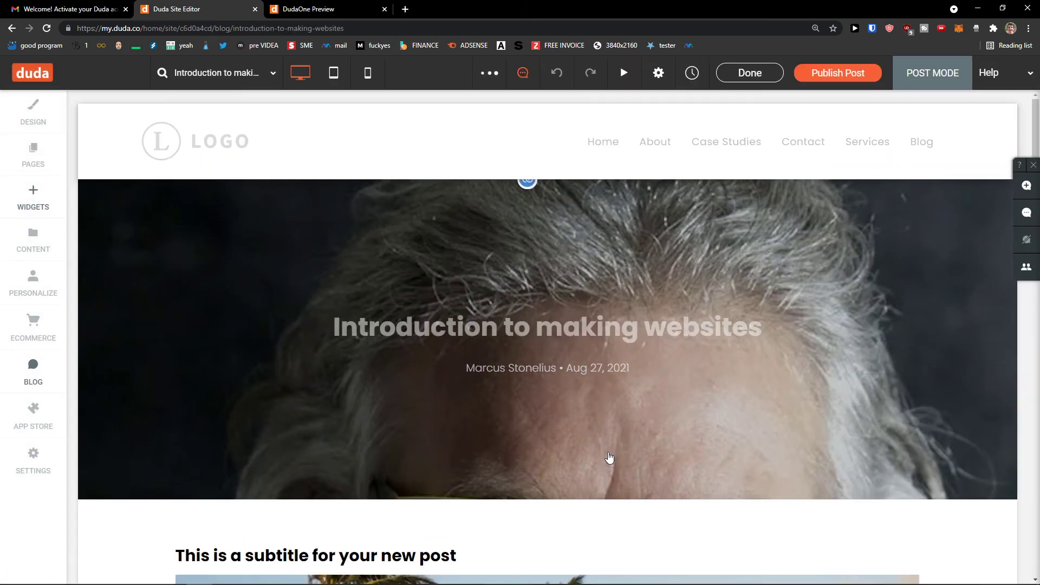
{"action": "scroll", "coordinate": [569, 433], "scroll_direction": "down", "scroll_amount": 6}
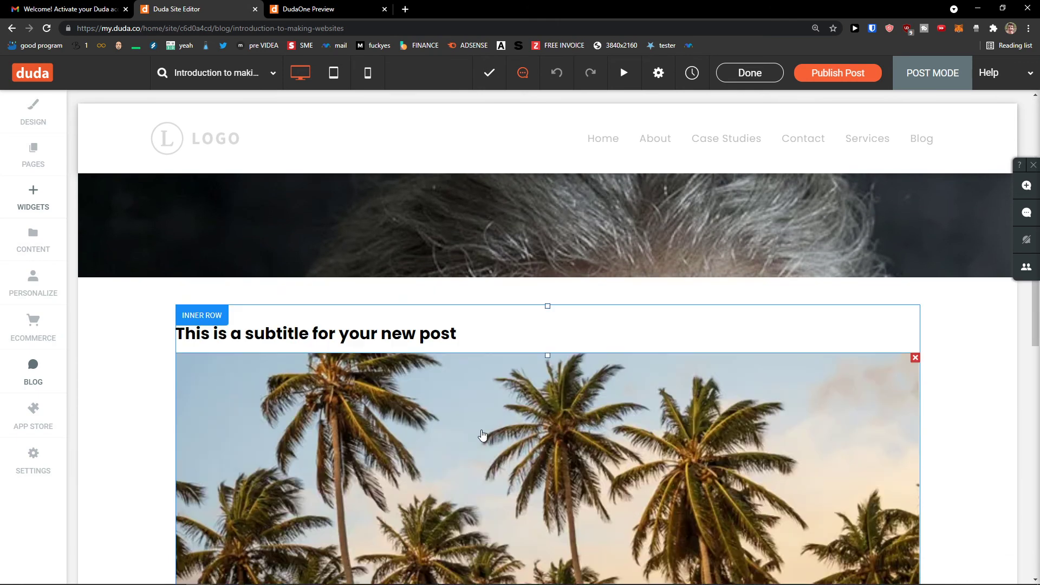
Add two blank lines after the body text of the "Introduction to making websites" post and finish editing the post
{"action": "scroll", "coordinate": [334, 304], "scroll_direction": "up", "scroll_amount": 2}
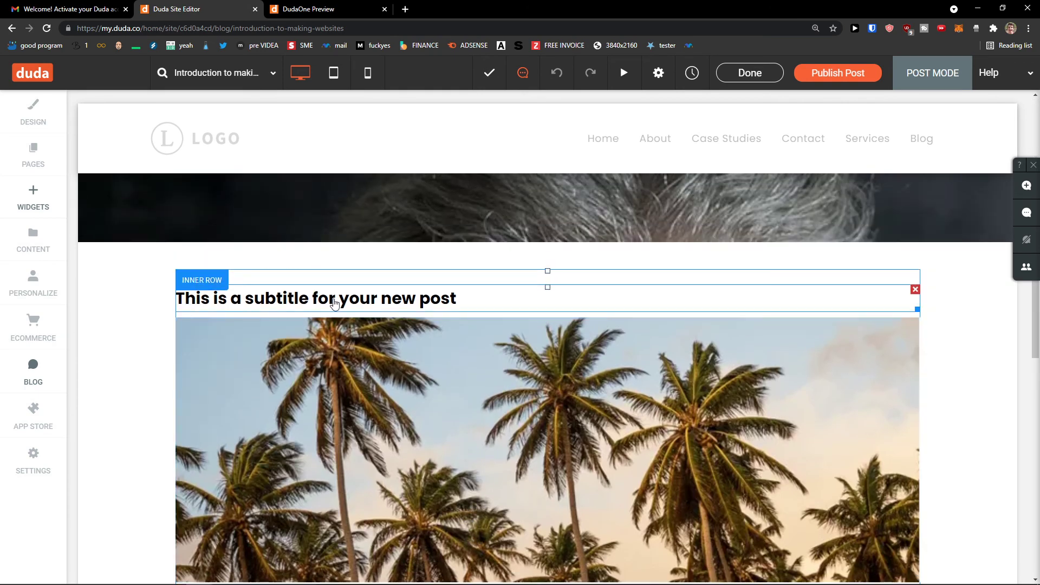
{"action": "scroll", "coordinate": [352, 331], "scroll_direction": "up", "scroll_amount": 4}
{"action": "scroll", "coordinate": [363, 379], "scroll_direction": "down", "scroll_amount": 6}
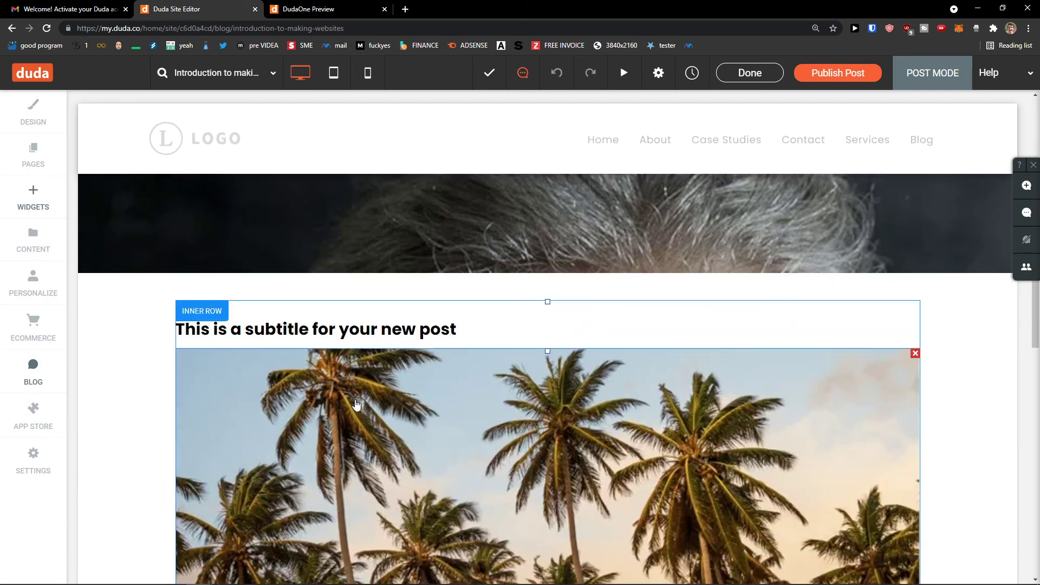
{"action": "scroll", "coordinate": [341, 390], "scroll_direction": "down", "scroll_amount": 5}
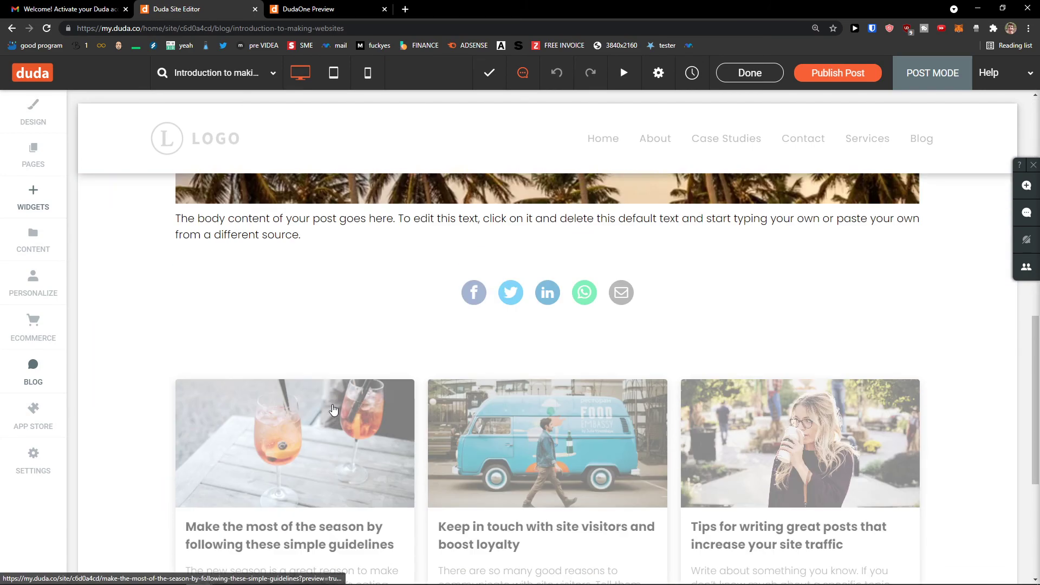
{"action": "scroll", "coordinate": [301, 324], "scroll_direction": "up", "scroll_amount": 2}
{"action": "left_click", "coordinate": [302, 323]}
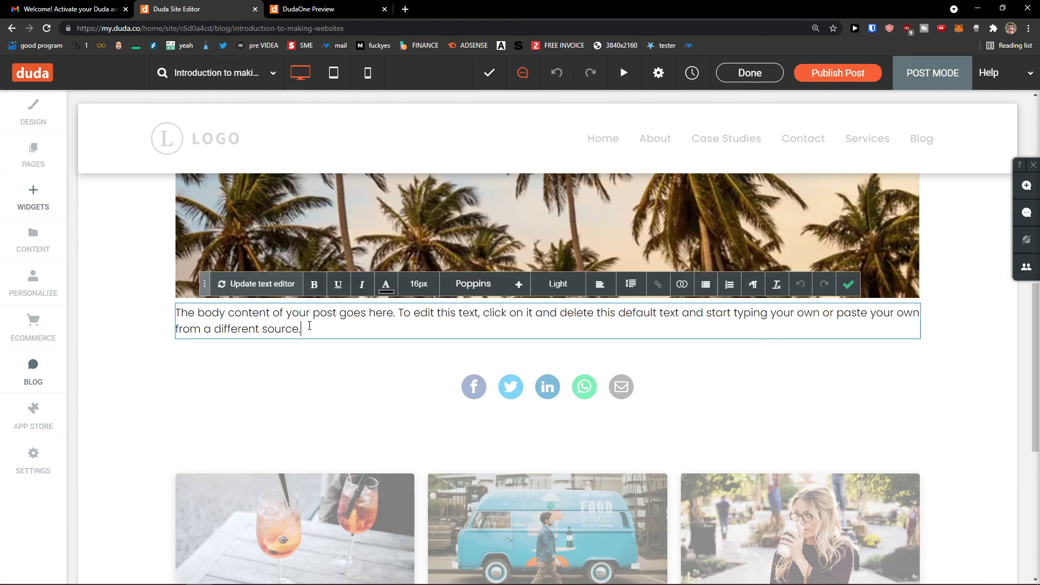
{"action": "key", "text": "Return"}
{"action": "key", "text": "Return"}
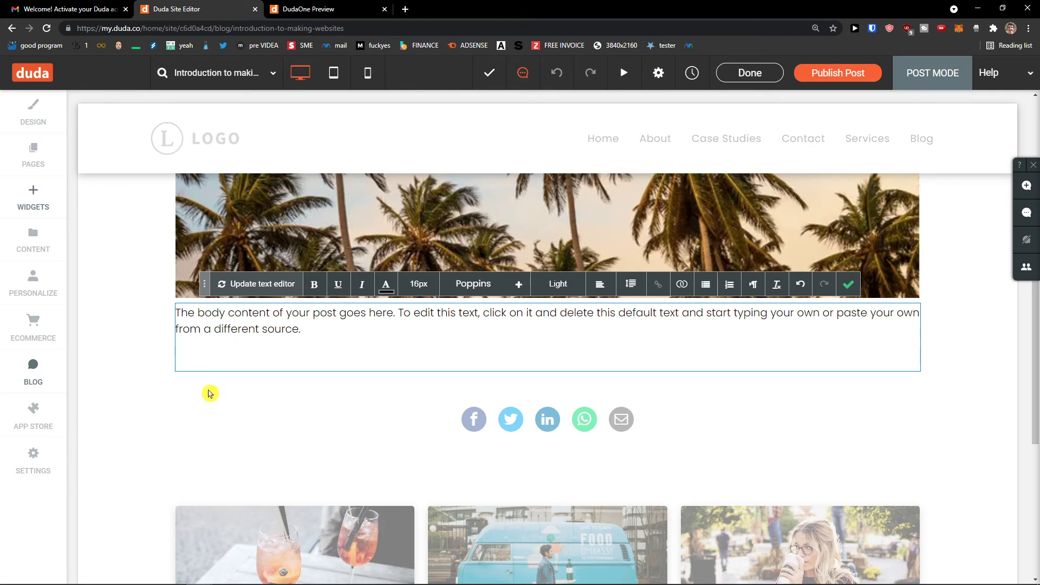
{"action": "scroll", "coordinate": [182, 404], "scroll_direction": "up", "scroll_amount": 2}
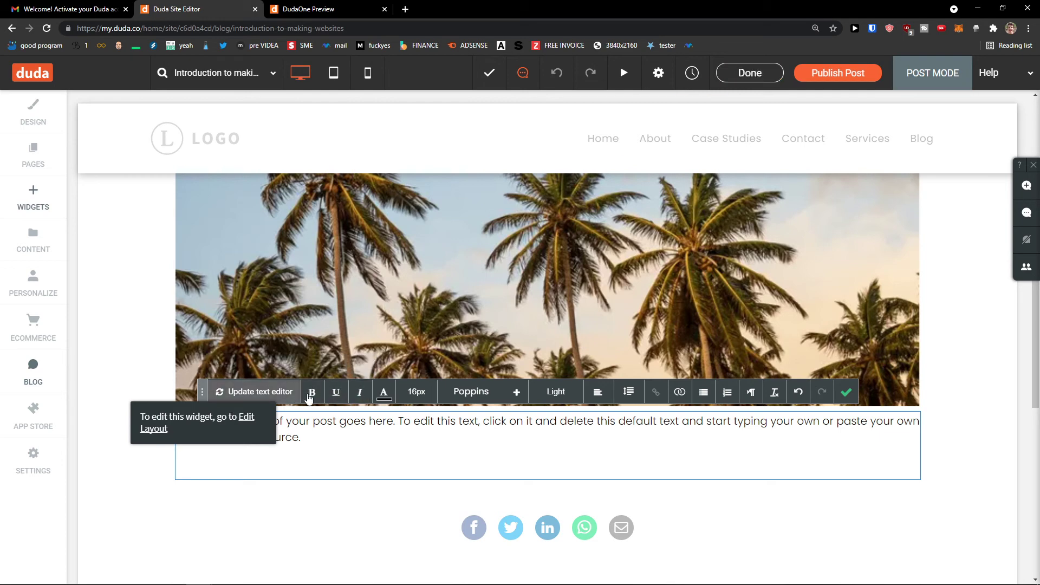
{"action": "left_click", "coordinate": [753, 72]}
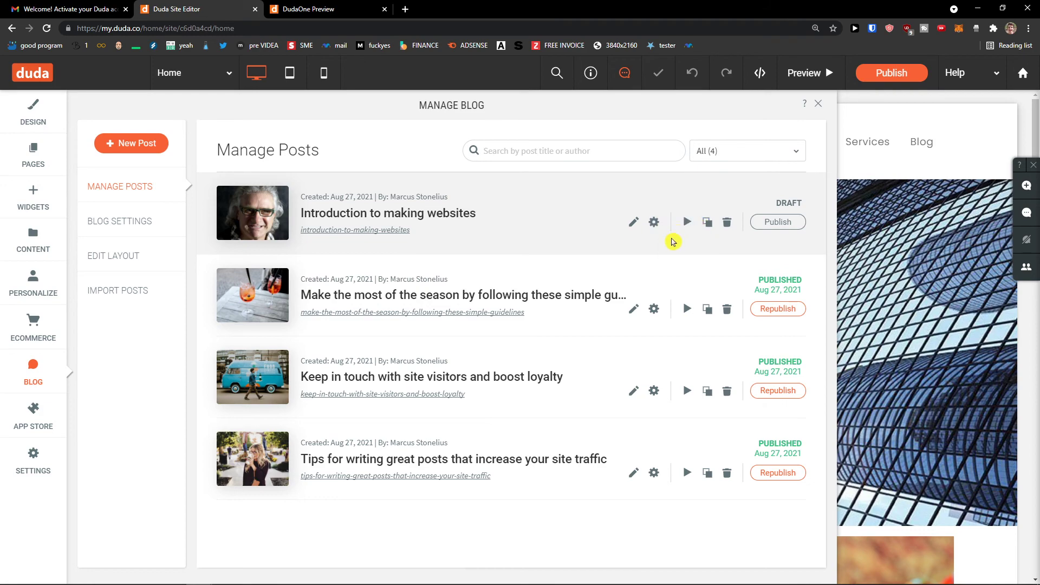
Preview the published post "Make the most of the season by following these simple guidelines" and return to the list of blog posts
{"action": "left_click", "coordinate": [687, 311]}
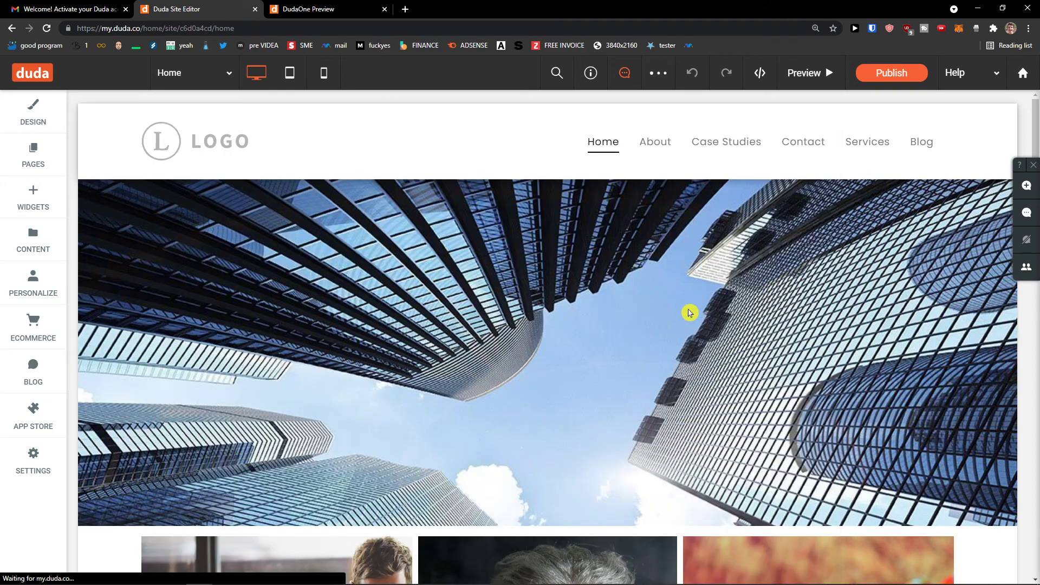
{"action": "scroll", "coordinate": [643, 313], "scroll_direction": "down", "scroll_amount": 5}
{"action": "scroll", "coordinate": [616, 328], "scroll_direction": "down", "scroll_amount": 6}
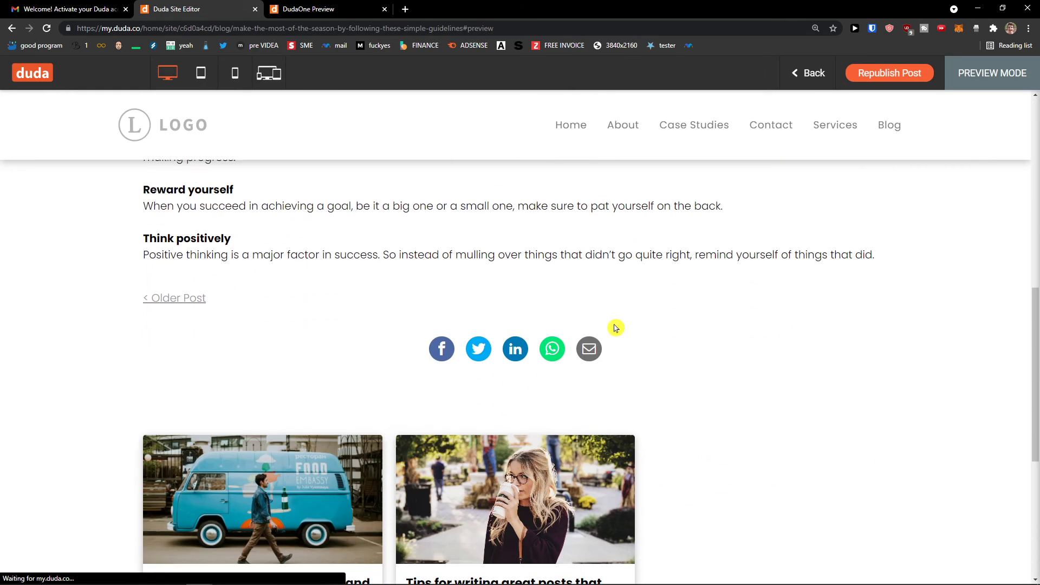
{"action": "scroll", "coordinate": [614, 327], "scroll_direction": "up", "scroll_amount": 10}
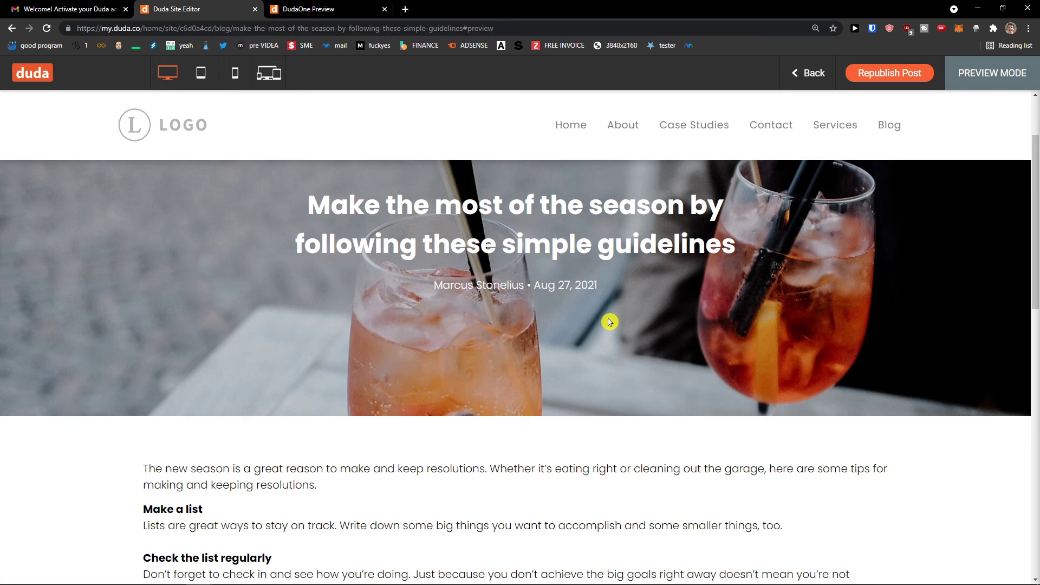
{"action": "left_click", "coordinate": [795, 85]}
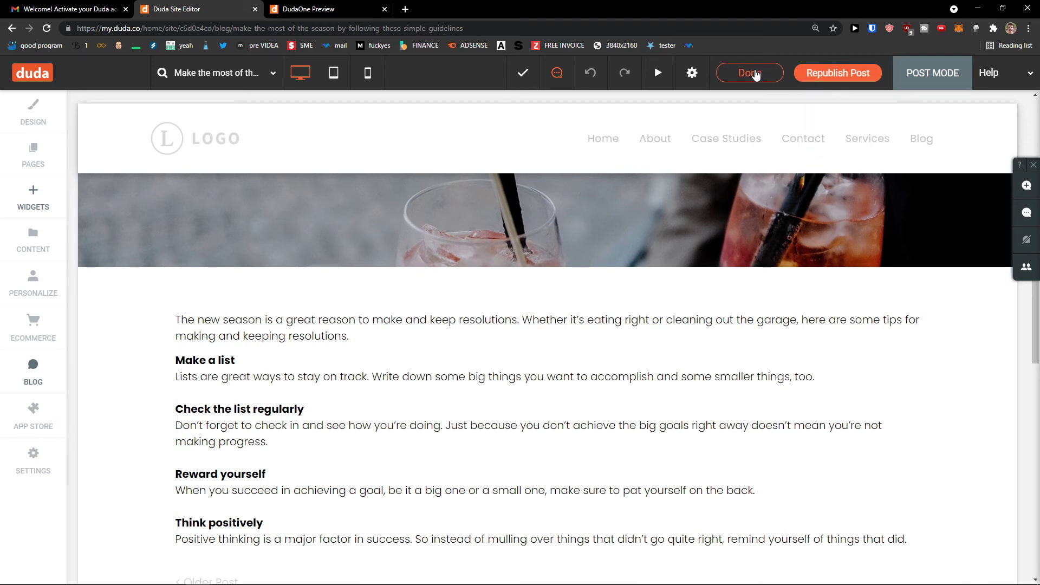
{"action": "left_click", "coordinate": [749, 72]}
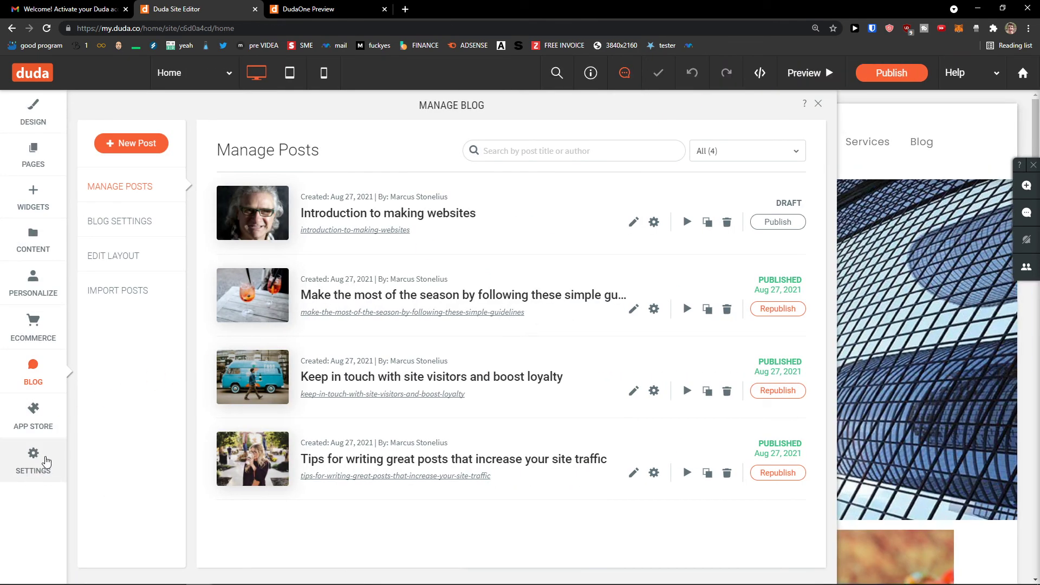
Review the site settings for site icons, site URL, SEO and Google Analytics, and return to the page editor
{"action": "left_click", "coordinate": [48, 461]}
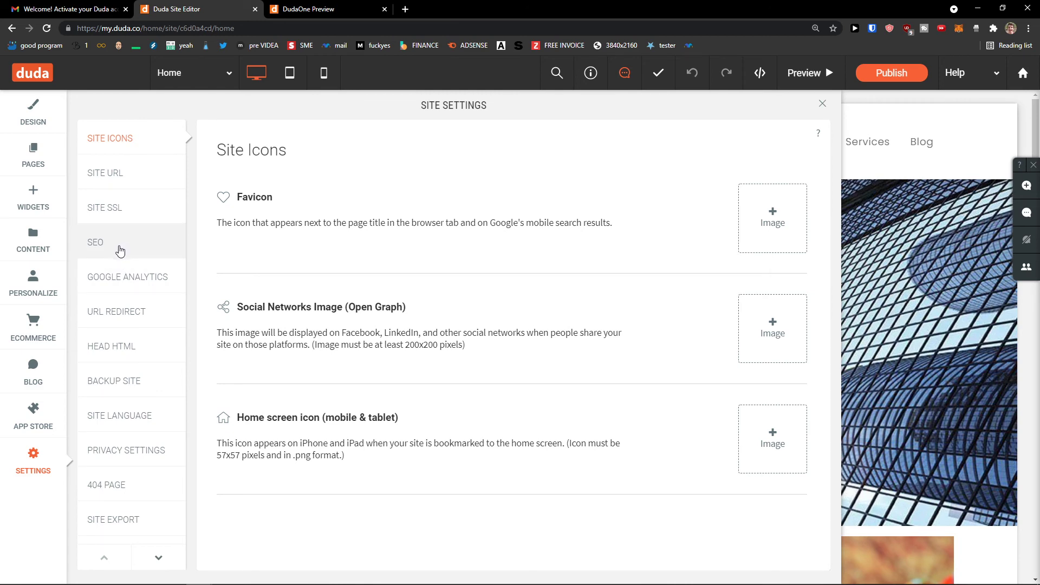
{"action": "left_click", "coordinate": [131, 180]}
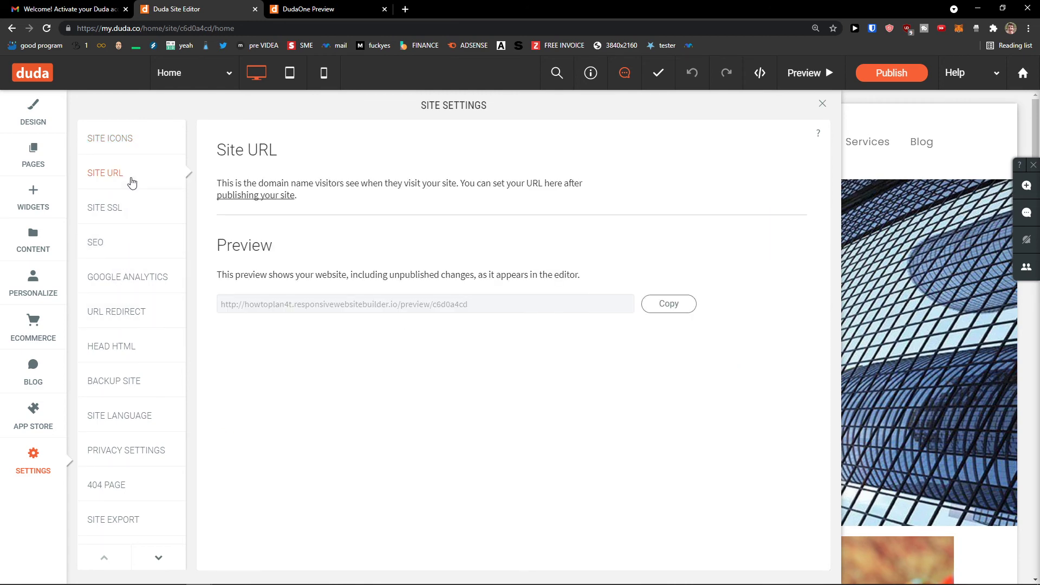
{"action": "left_click", "coordinate": [126, 251]}
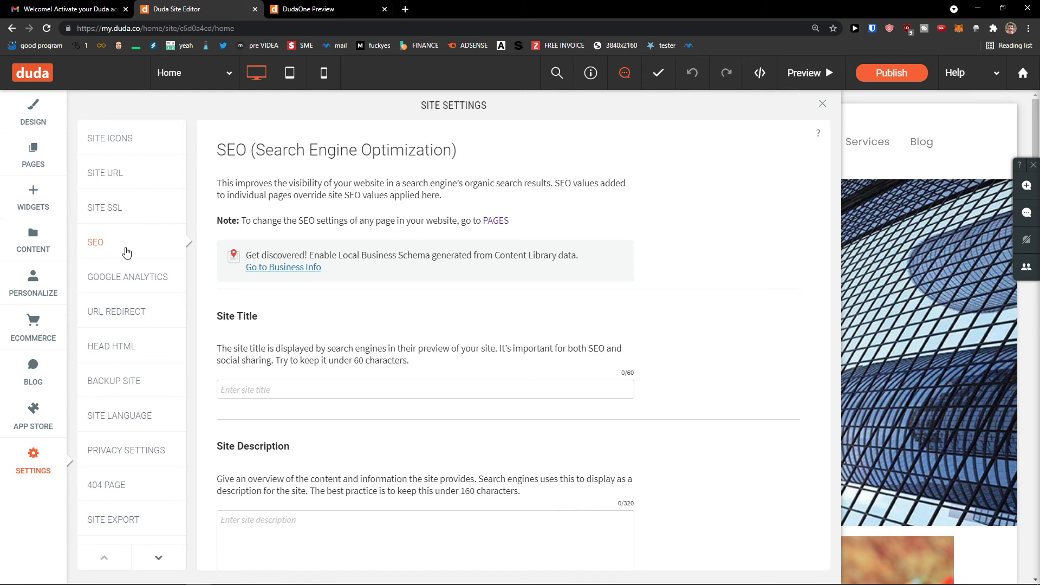
{"action": "scroll", "coordinate": [219, 304], "scroll_direction": "down", "scroll_amount": 5}
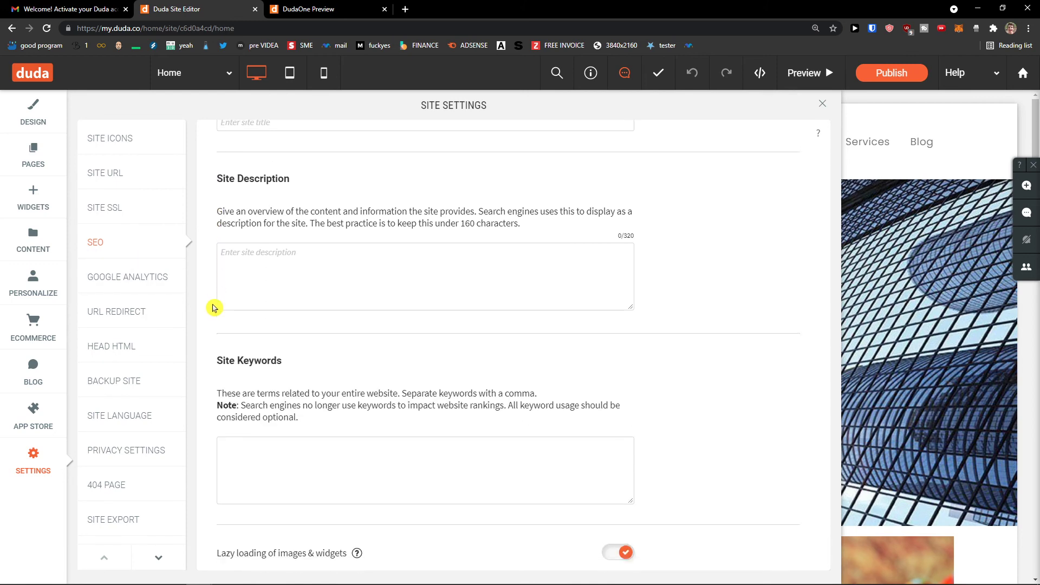
{"action": "scroll", "coordinate": [214, 307], "scroll_direction": "down", "scroll_amount": 1}
{"action": "left_click", "coordinate": [144, 283]}
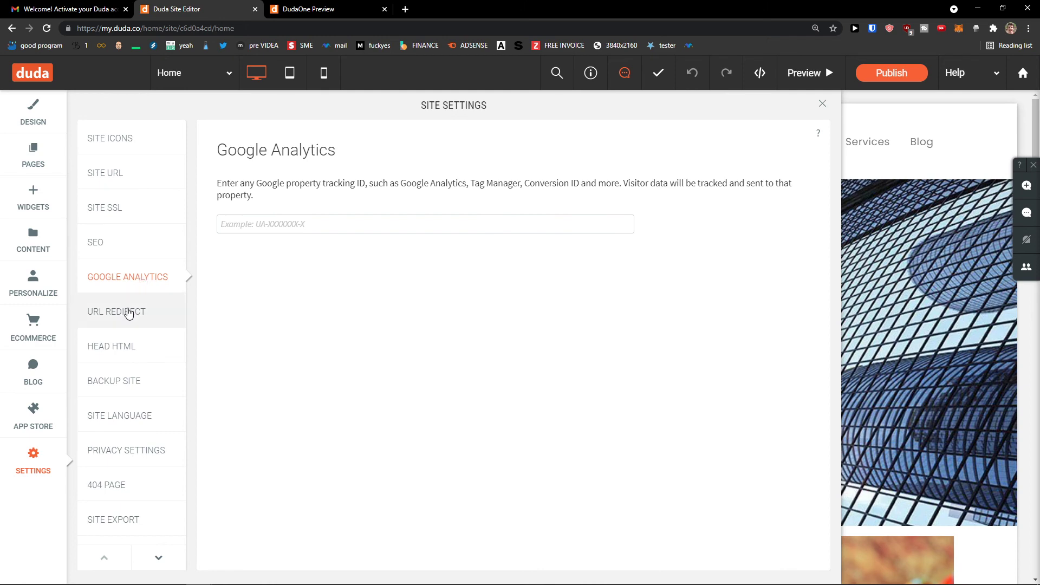
{"action": "left_click", "coordinate": [137, 151]}
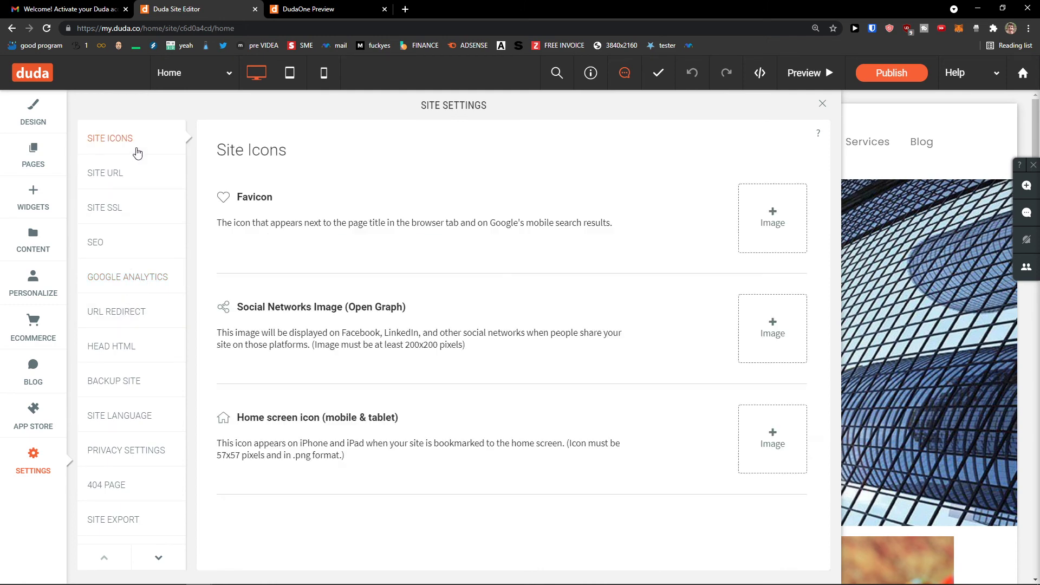
{"action": "left_click", "coordinate": [822, 104]}
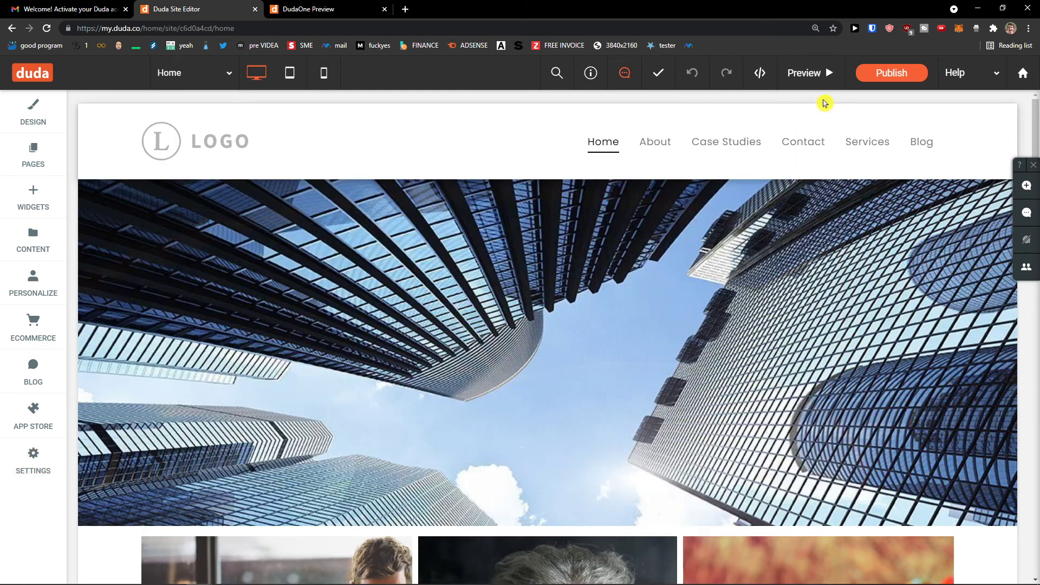
Open the Contact page, glance at the content library, and browse the Flex section templates without adding one
{"action": "left_click", "coordinate": [804, 142]}
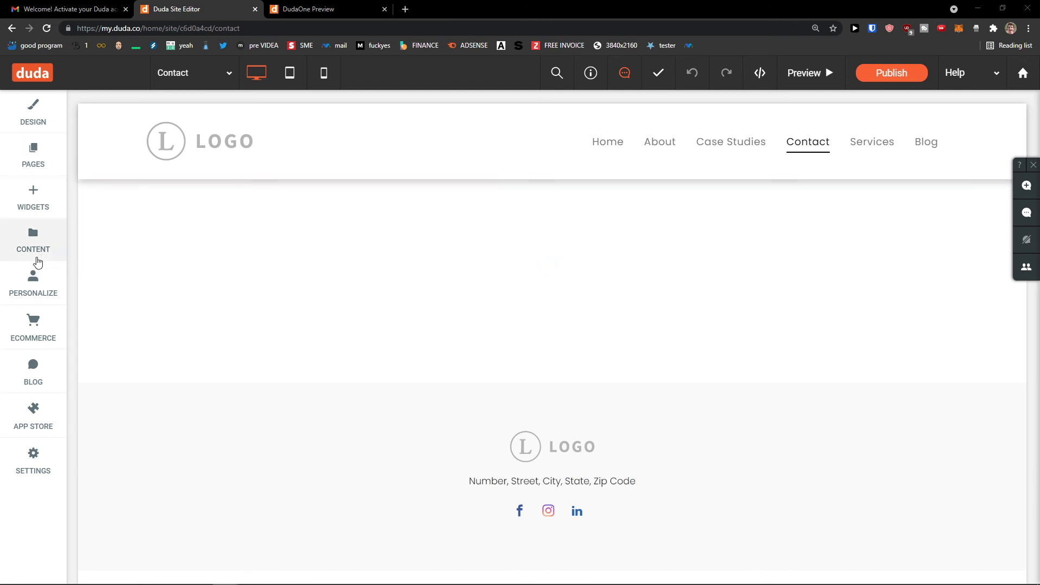
{"action": "left_click", "coordinate": [28, 247]}
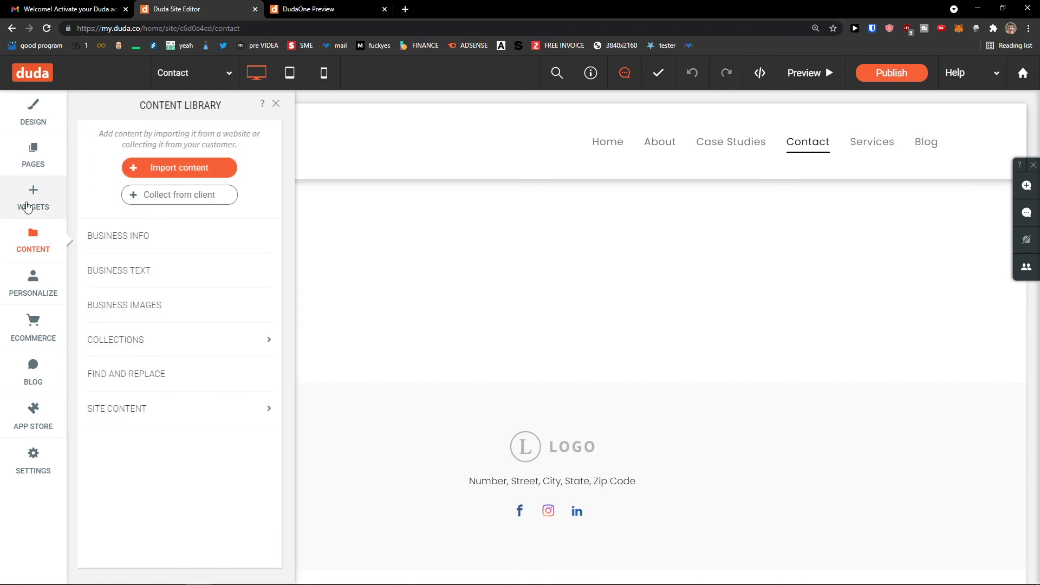
{"action": "left_click", "coordinate": [278, 104]}
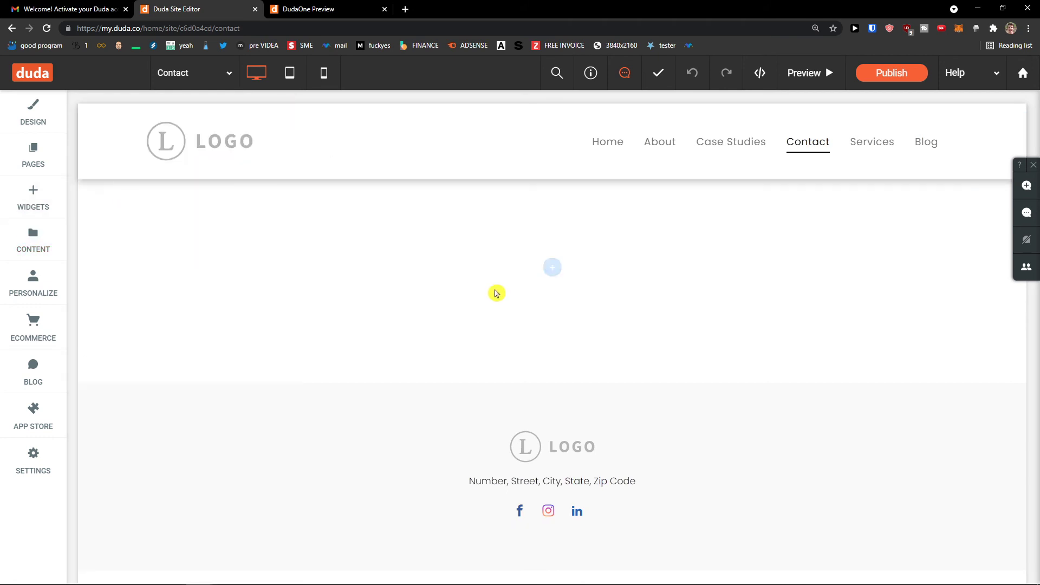
{"action": "left_click", "coordinate": [552, 268]}
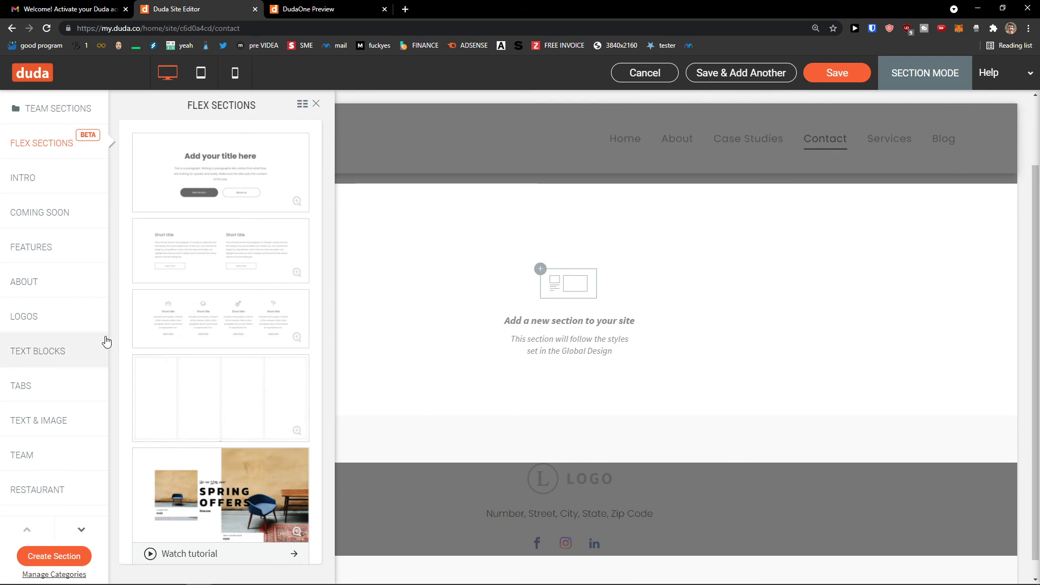
{"action": "scroll", "coordinate": [148, 332], "scroll_direction": "down", "scroll_amount": 15}
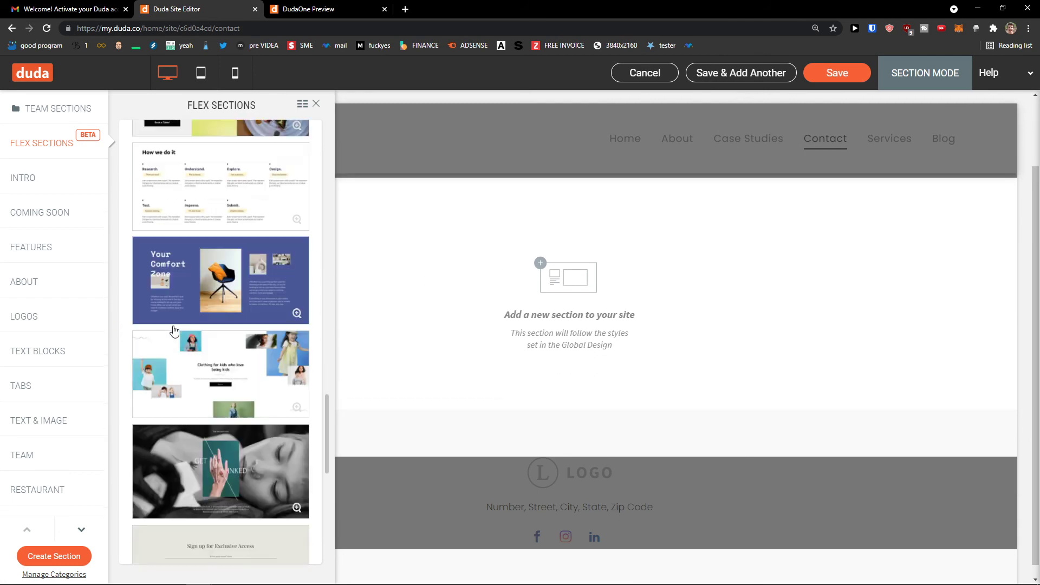
{"action": "scroll", "coordinate": [174, 331], "scroll_direction": "up", "scroll_amount": 20}
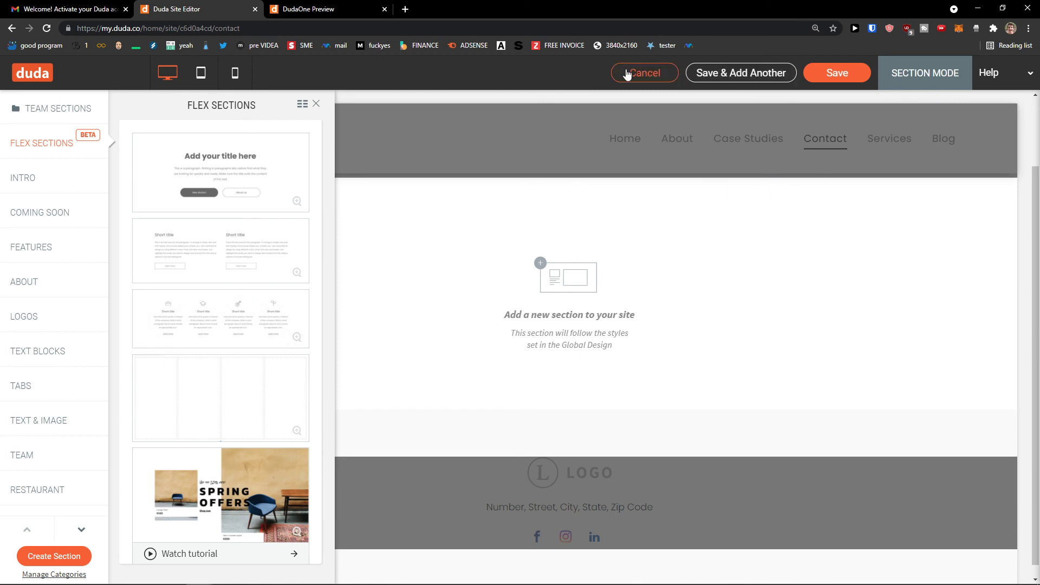
{"action": "left_click", "coordinate": [627, 74]}
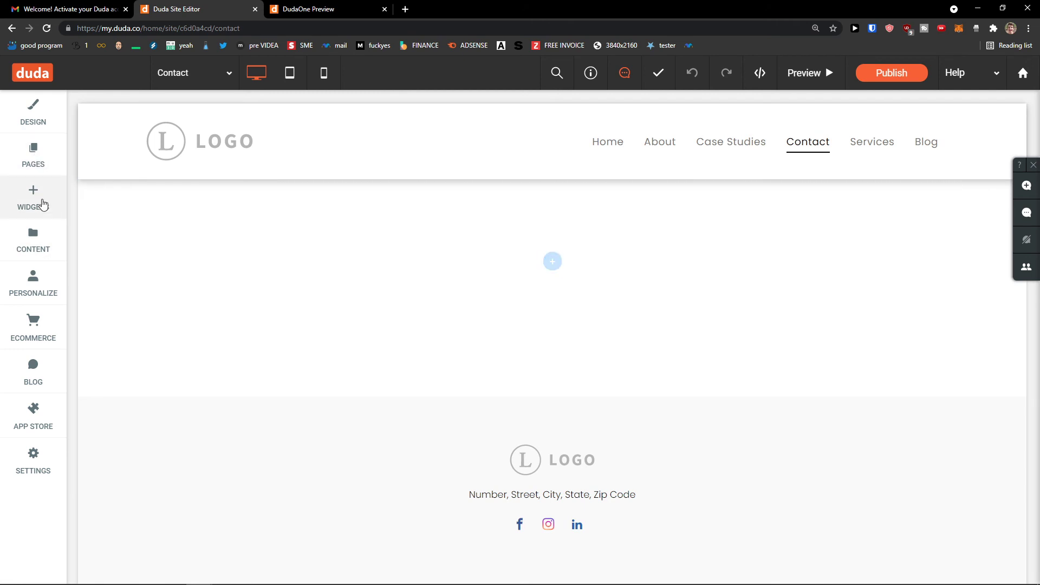
Search the widgets for "con" and place a Contact Form in the empty area of the Contact page
{"action": "left_click", "coordinate": [40, 202]}
{"action": "scroll", "coordinate": [244, 348], "scroll_direction": "down", "scroll_amount": 1}
{"action": "scroll", "coordinate": [245, 348], "scroll_direction": "up", "scroll_amount": 1}
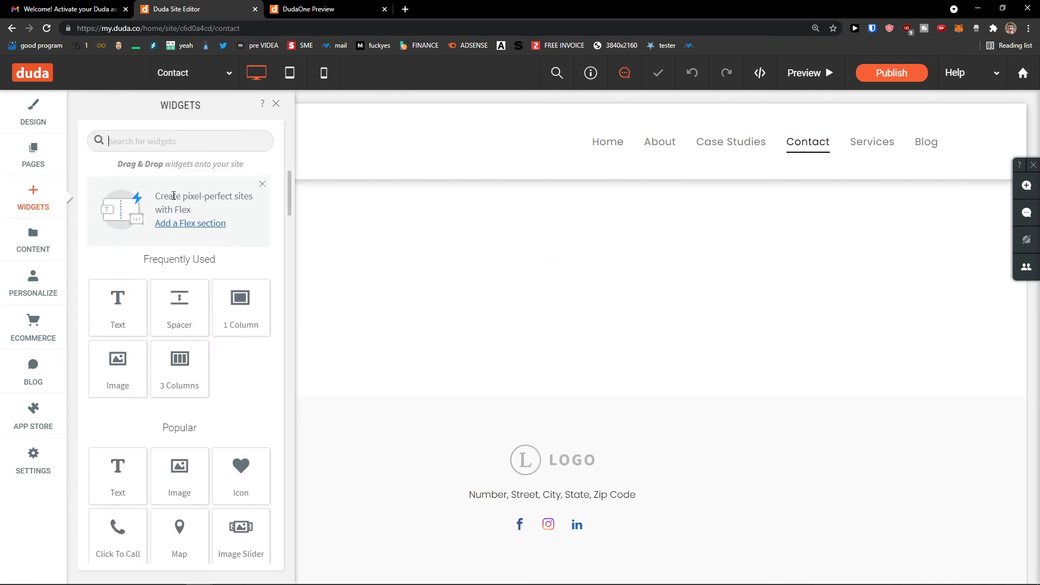
{"action": "left_click", "coordinate": [142, 145]}
{"action": "type", "text": "con"}
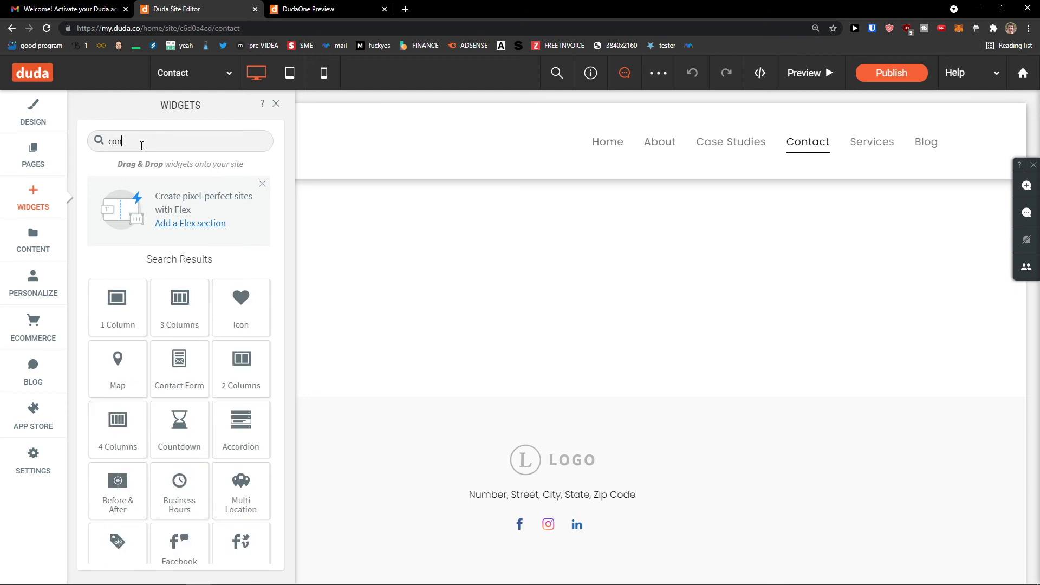
{"action": "left_click_drag", "start_coordinate": [195, 383], "coordinate": [514, 291]}
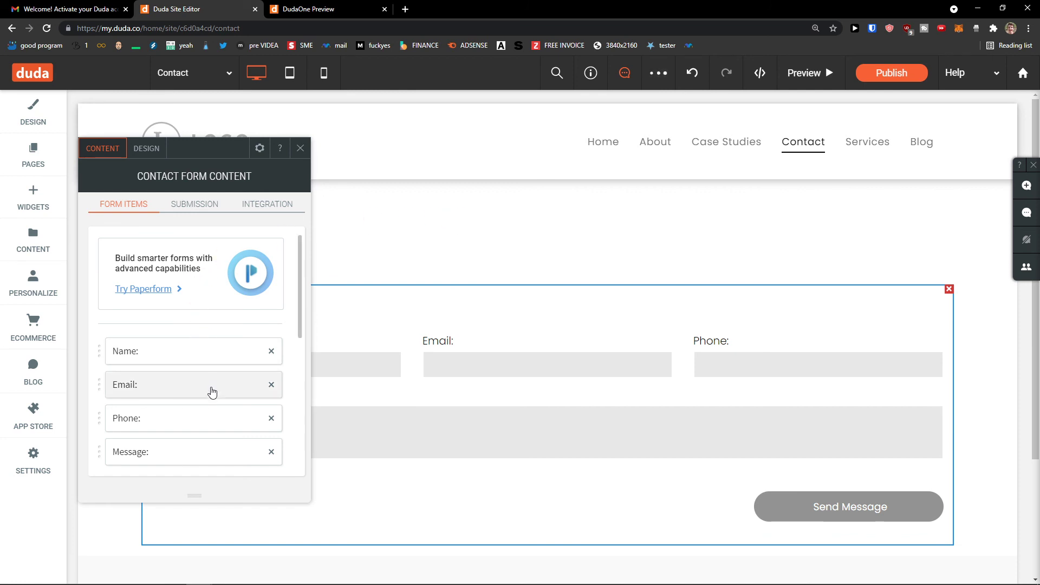
Examine the contact form's field items and the options for adding fields and setting the submit button
{"action": "scroll", "coordinate": [190, 407], "scroll_direction": "down", "scroll_amount": 1}
{"action": "scroll", "coordinate": [192, 378], "scroll_direction": "up", "scroll_amount": 1}
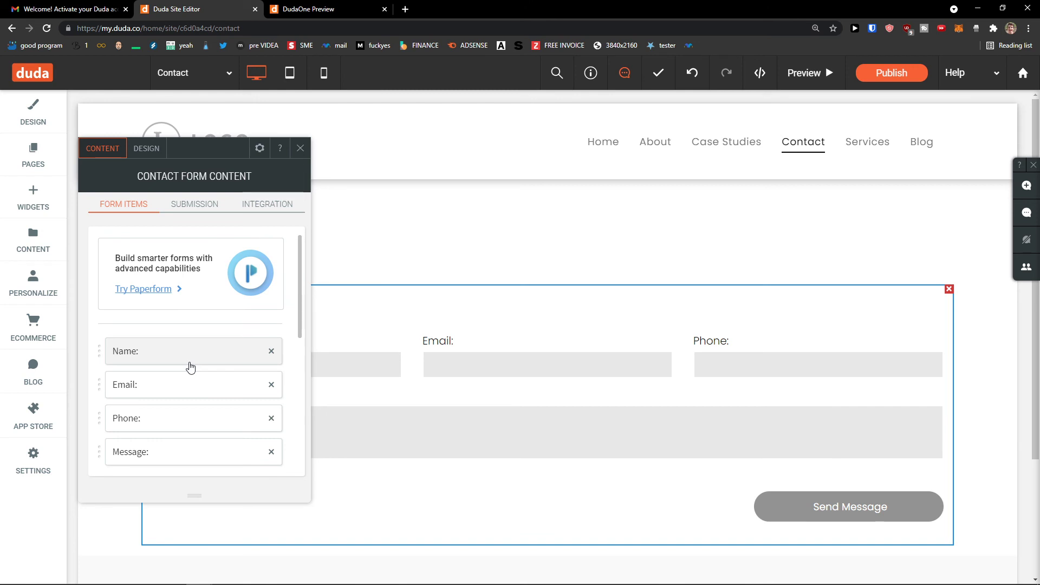
{"action": "scroll", "coordinate": [190, 368], "scroll_direction": "down", "scroll_amount": 1}
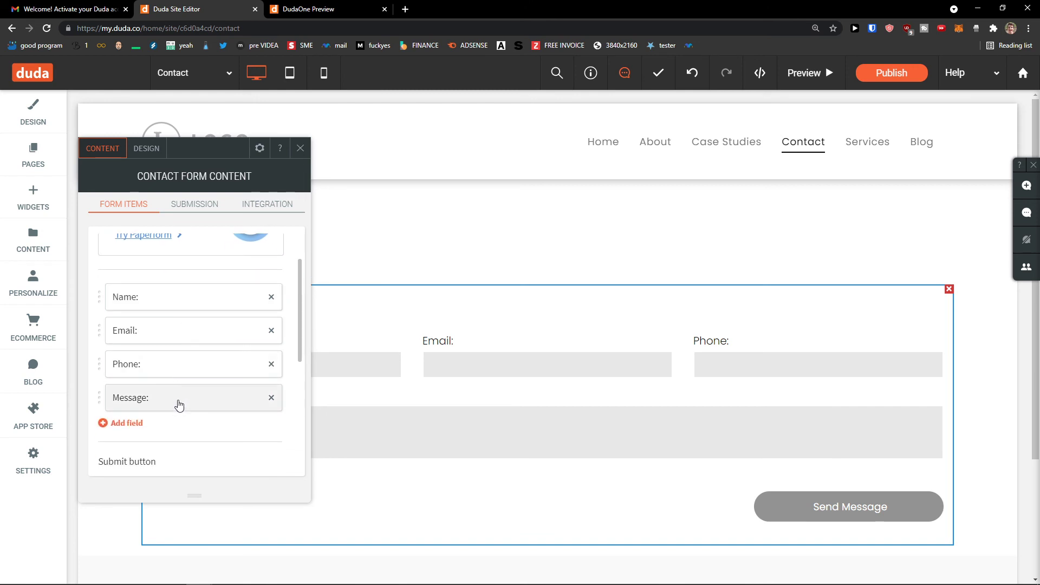
{"action": "scroll", "coordinate": [133, 420], "scroll_direction": "down", "scroll_amount": 1}
{"action": "scroll", "coordinate": [136, 371], "scroll_direction": "up", "scroll_amount": 2}
{"action": "mouse_move", "coordinate": [123, 392]}
{"action": "left_mouse_down"}
{"action": "mouse_move", "coordinate": [130, 336]}
{"action": "mouse_move", "coordinate": [132, 388]}
{"action": "left_mouse_up"}
{"action": "scroll", "coordinate": [229, 325], "scroll_direction": "down", "scroll_amount": 1}
{"action": "scroll", "coordinate": [258, 262], "scroll_direction": "up", "scroll_amount": 1}
Review the contact form's submission recipients, submission actions and tracking options, and its third-party integrations
{"action": "left_click", "coordinate": [182, 211]}
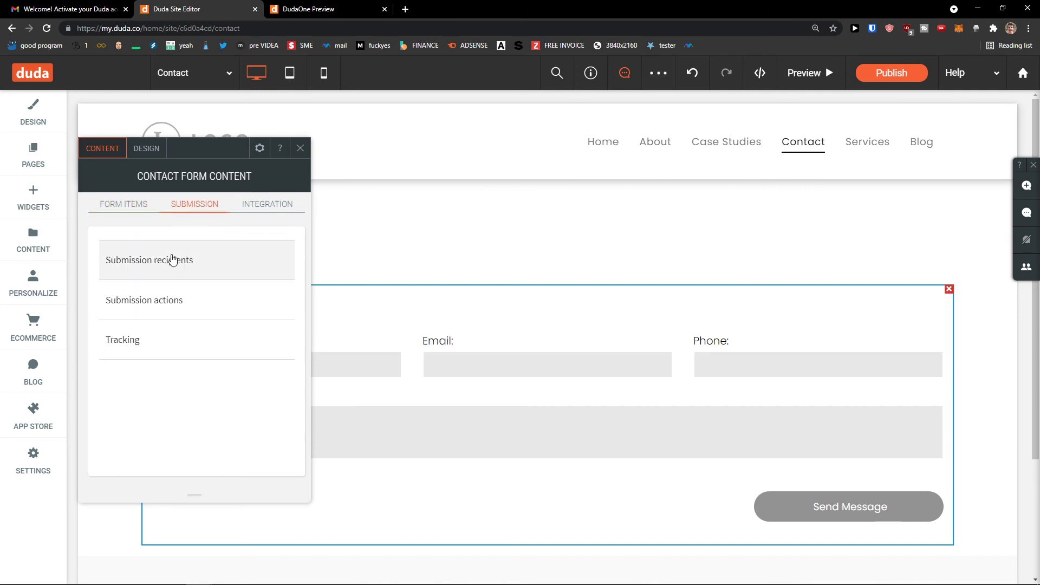
{"action": "left_click", "coordinate": [189, 272]}
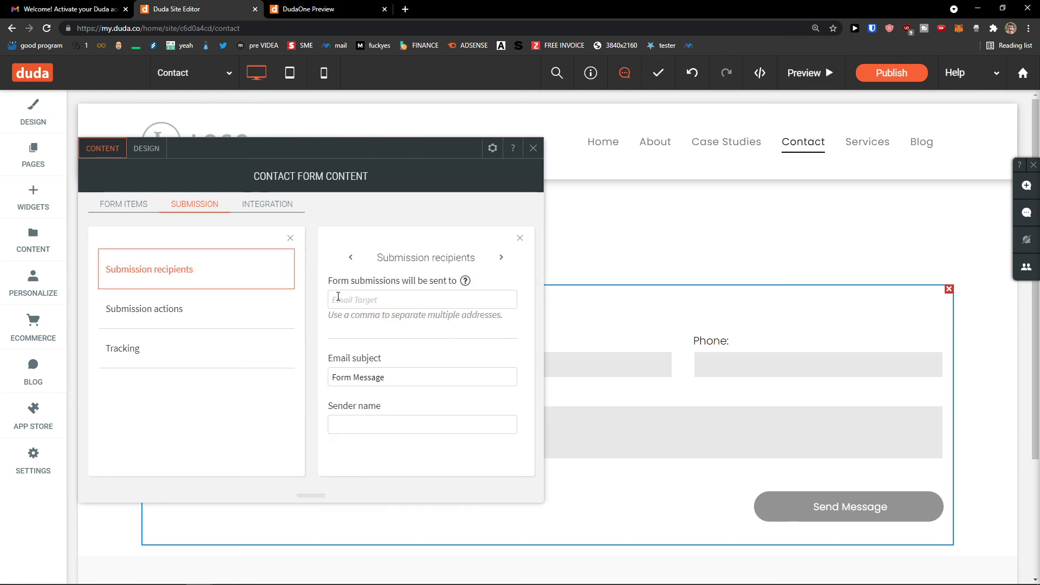
{"action": "left_click", "coordinate": [227, 317]}
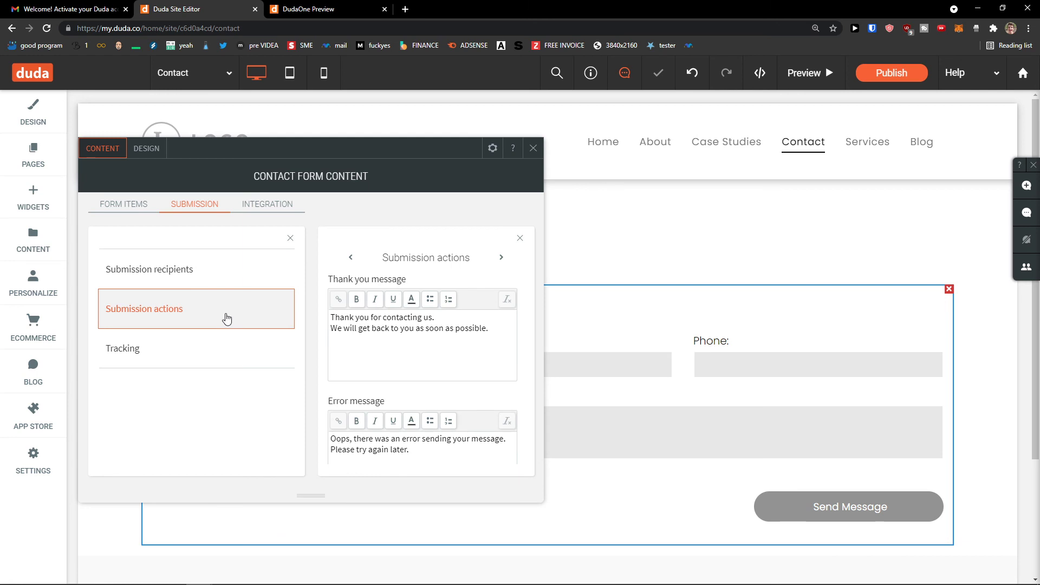
{"action": "left_click", "coordinate": [182, 359]}
{"action": "left_click", "coordinate": [202, 277]}
{"action": "left_click", "coordinate": [264, 217]}
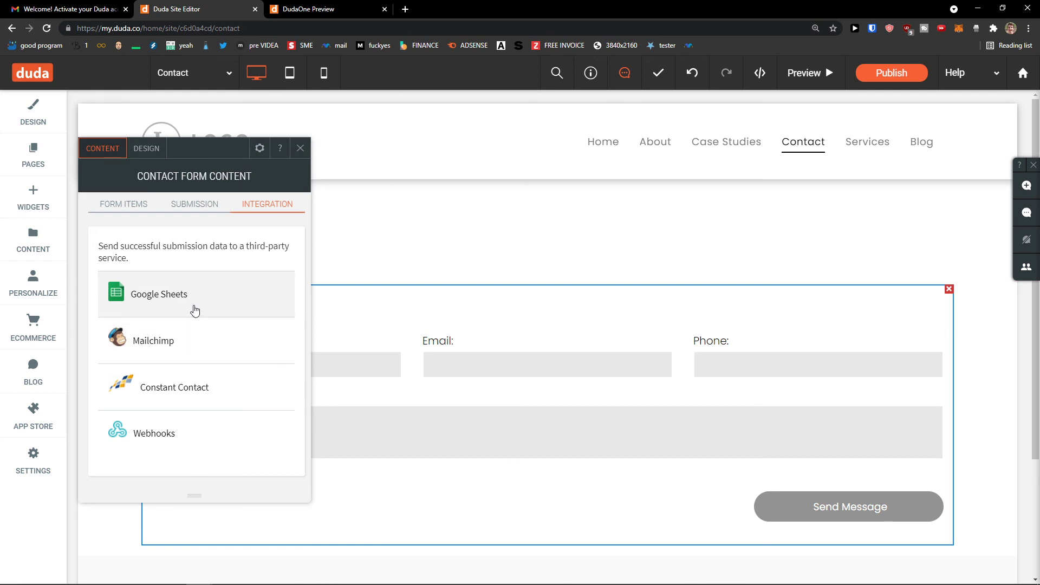
Review the contact form's field items, reCAPTCHA position and form title options, close its settings, and look over the form
{"action": "left_click", "coordinate": [105, 204]}
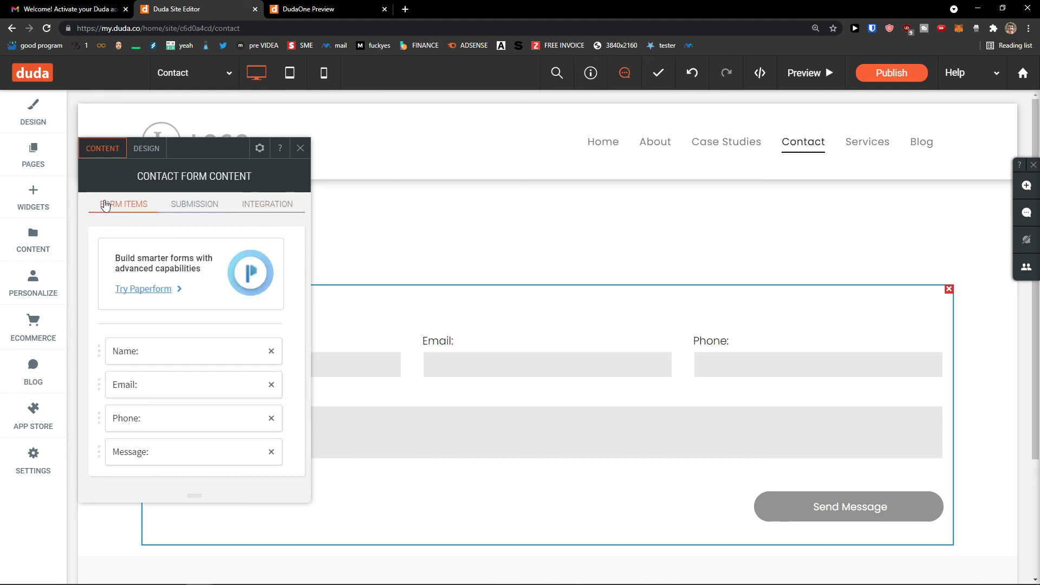
{"action": "scroll", "coordinate": [150, 333], "scroll_direction": "down", "scroll_amount": 4}
{"action": "scroll", "coordinate": [150, 332], "scroll_direction": "down", "scroll_amount": 3}
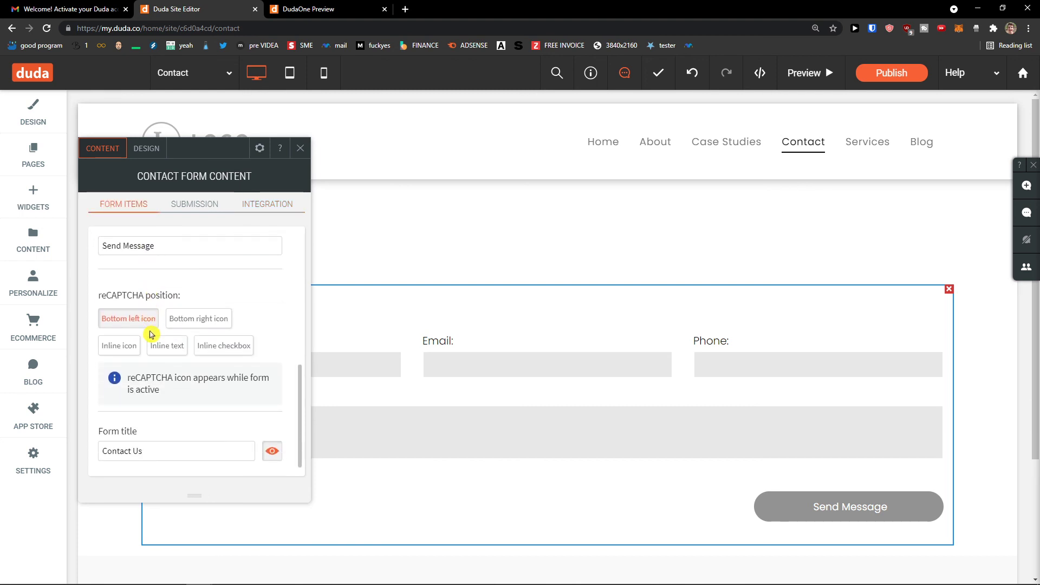
{"action": "left_click", "coordinate": [305, 154]}
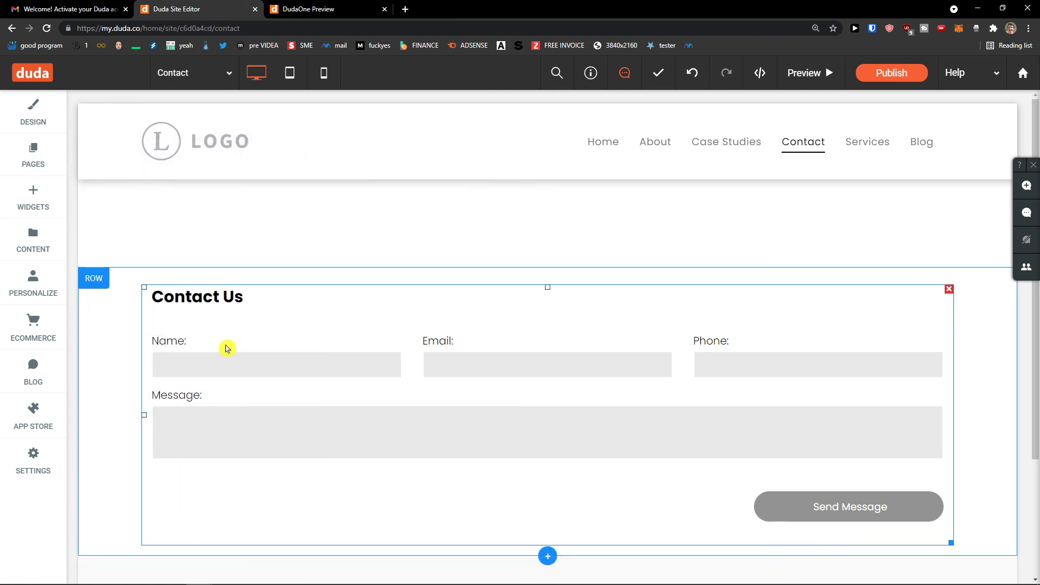
{"action": "scroll", "coordinate": [150, 352], "scroll_direction": "down", "scroll_amount": 2}
{"action": "scroll", "coordinate": [147, 361], "scroll_direction": "up", "scroll_amount": 3}
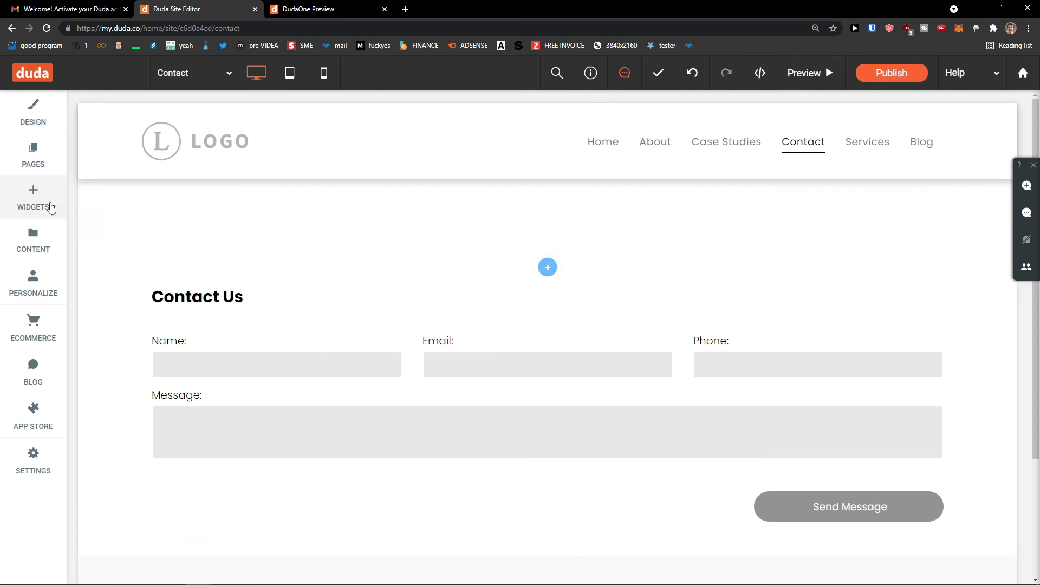
Place a Text widget above the contact form and replace its text with "THIS IS WHERE YOU CAN CONTACT US"
{"action": "left_click", "coordinate": [47, 203]}
{"action": "left_click_drag", "start_coordinate": [121, 293], "coordinate": [411, 223]}
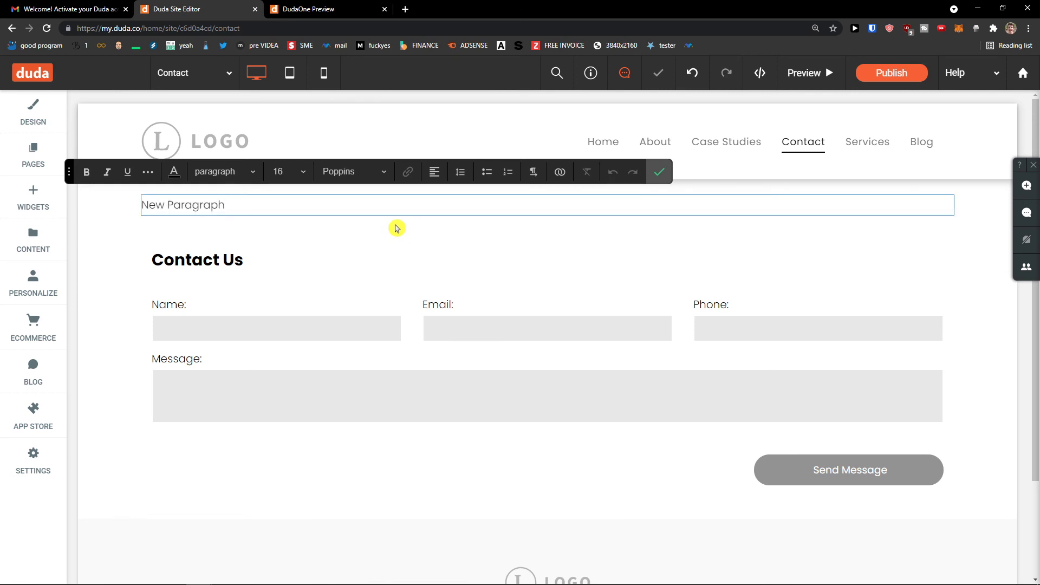
{"action": "triple_click", "coordinate": [348, 208]}
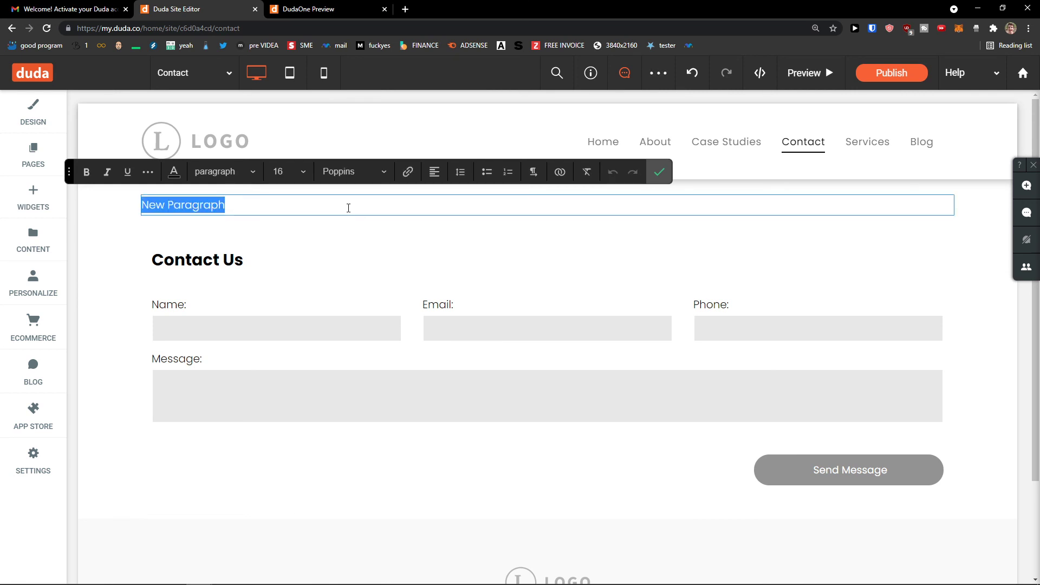
{"action": "type", "text": "THIS IS WHERE YOU CAN CONTACT US"}
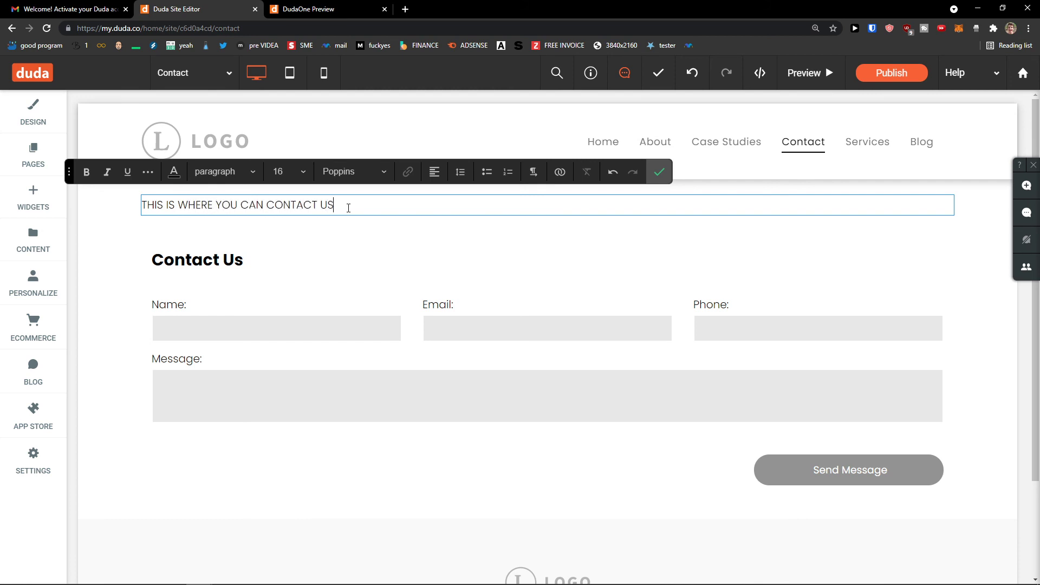
Set the "THIS IS WHERE YOU CAN CONTACT US" text to size 36 and centre it
{"action": "left_click_drag", "start_coordinate": [348, 208], "coordinate": [256, 178]}
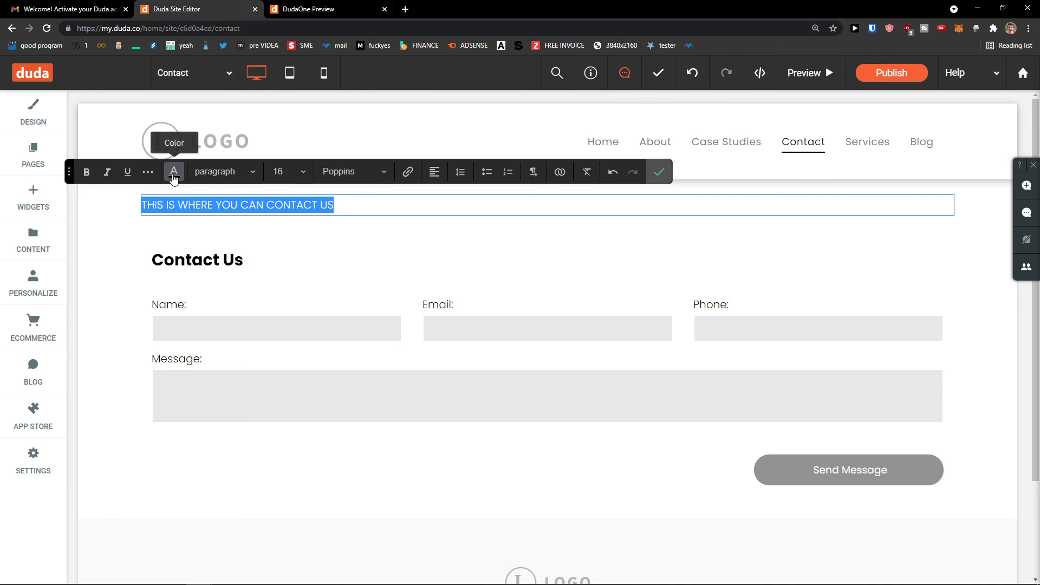
{"action": "left_click", "coordinate": [302, 177]}
{"action": "scroll", "coordinate": [296, 271], "scroll_direction": "down", "scroll_amount": 3}
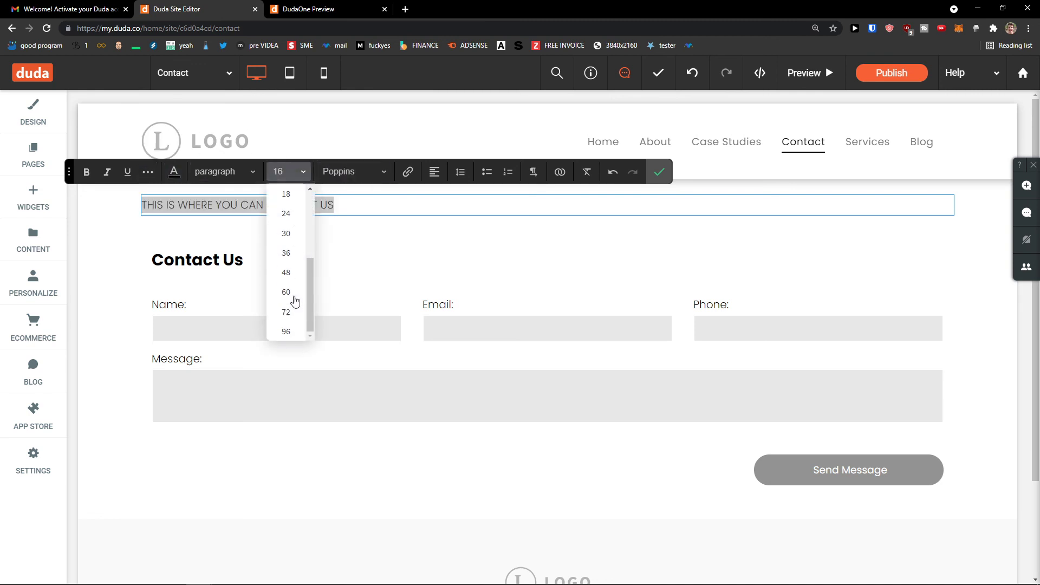
{"action": "left_click", "coordinate": [291, 274]}
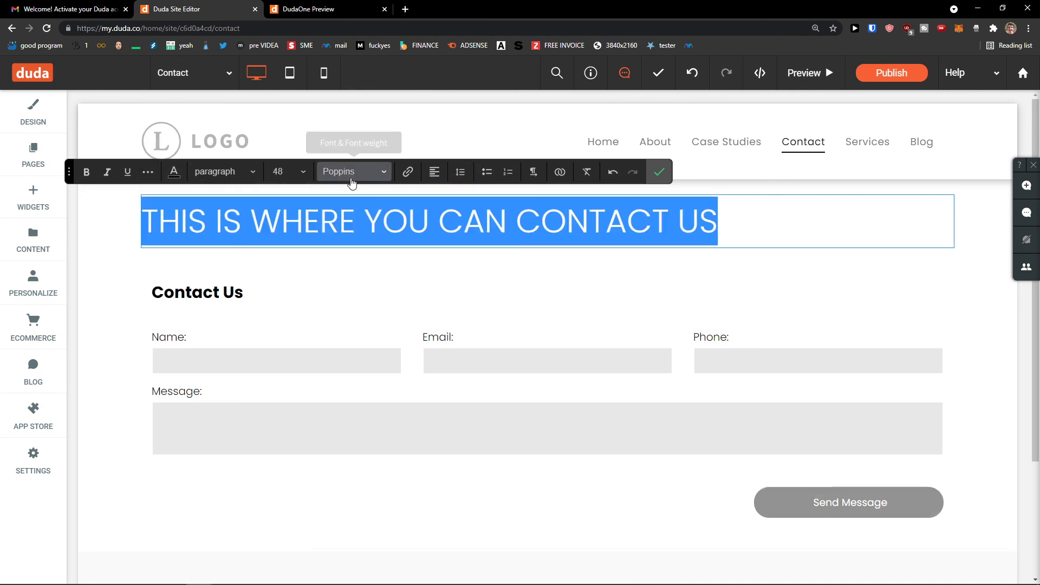
{"action": "left_click", "coordinate": [290, 177]}
{"action": "scroll", "coordinate": [300, 292], "scroll_direction": "down", "scroll_amount": 2}
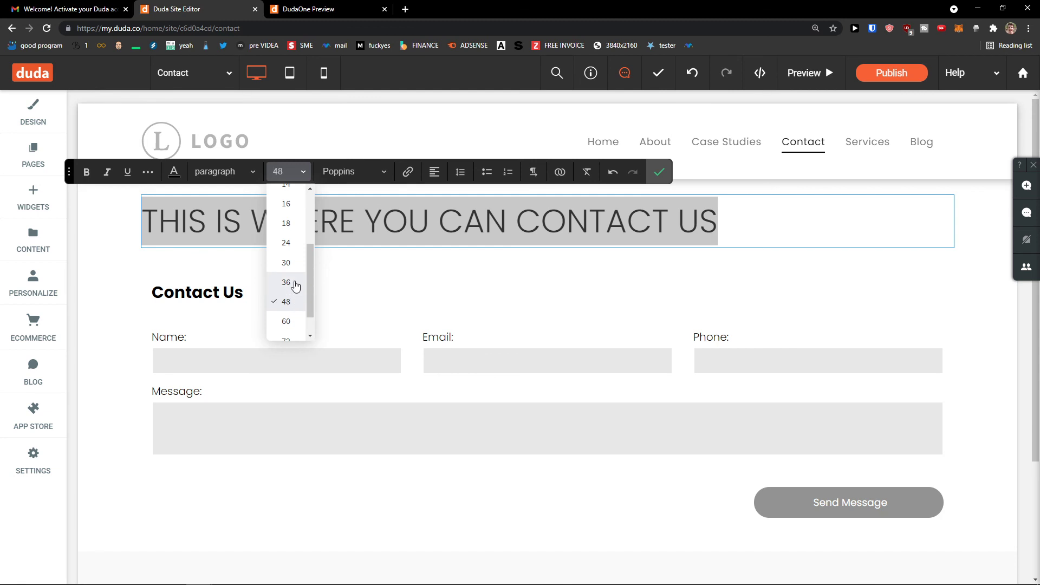
{"action": "left_click", "coordinate": [293, 283]}
{"action": "left_click", "coordinate": [435, 172]}
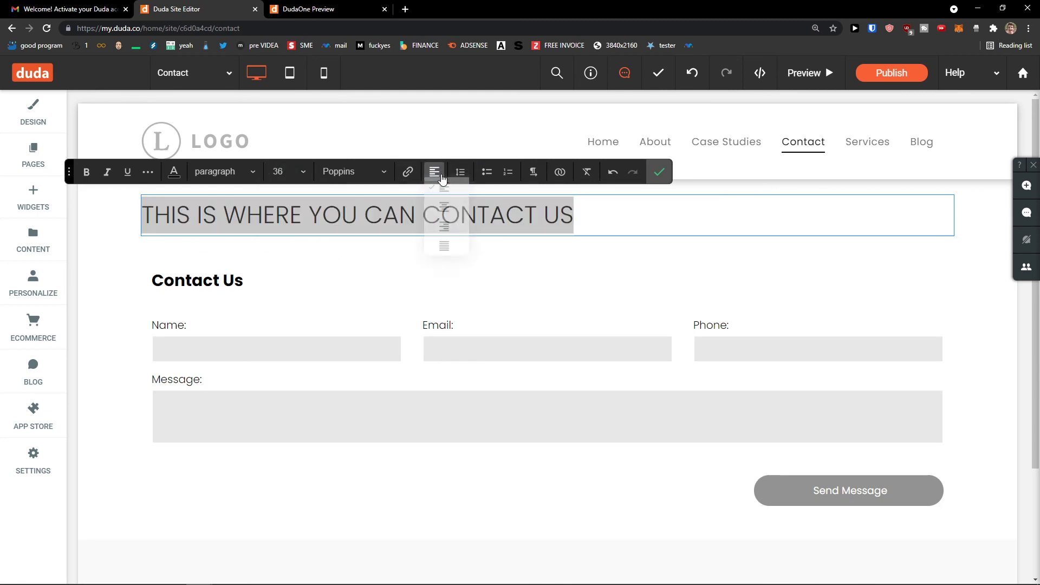
{"action": "left_click", "coordinate": [444, 213]}
Try the centred text at size 60, and set it back to 36
{"action": "left_click", "coordinate": [290, 172]}
{"action": "scroll", "coordinate": [298, 282], "scroll_direction": "down", "scroll_amount": 3}
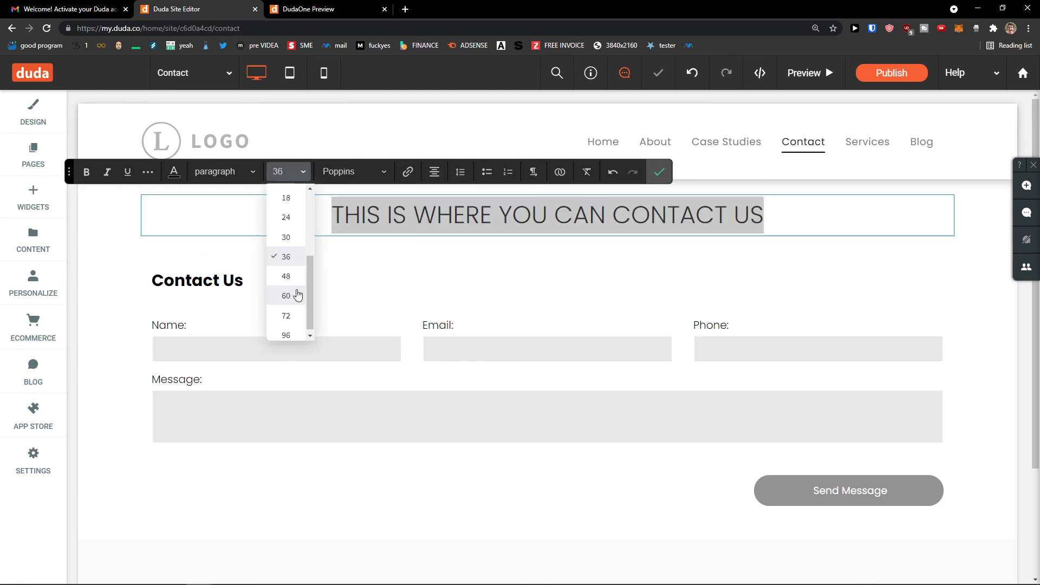
{"action": "left_click", "coordinate": [293, 295]}
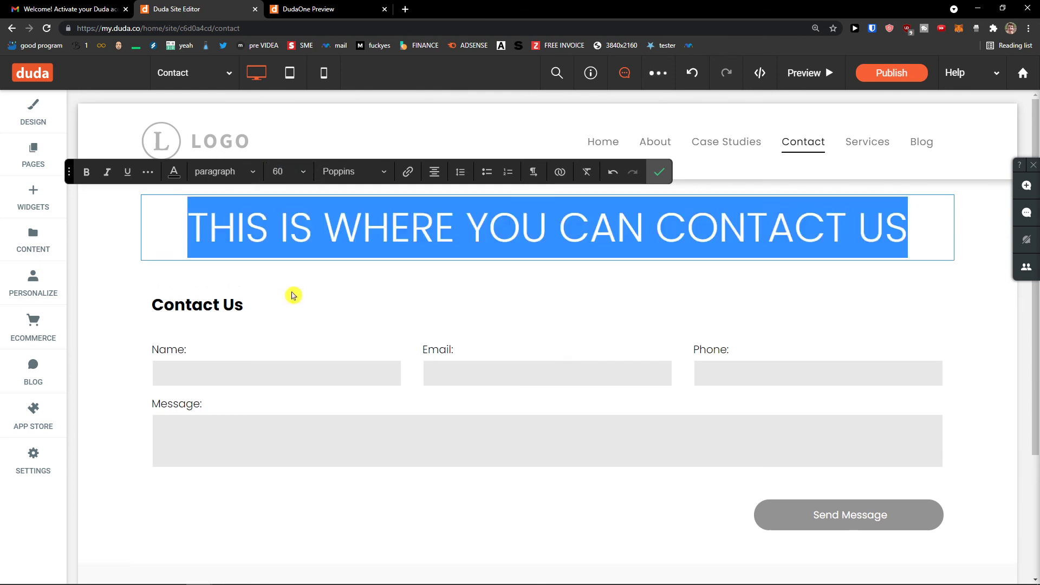
{"action": "left_click", "coordinate": [284, 171]}
{"action": "scroll", "coordinate": [299, 286], "scroll_direction": "down", "scroll_amount": 3}
{"action": "double_click", "coordinate": [296, 301]}
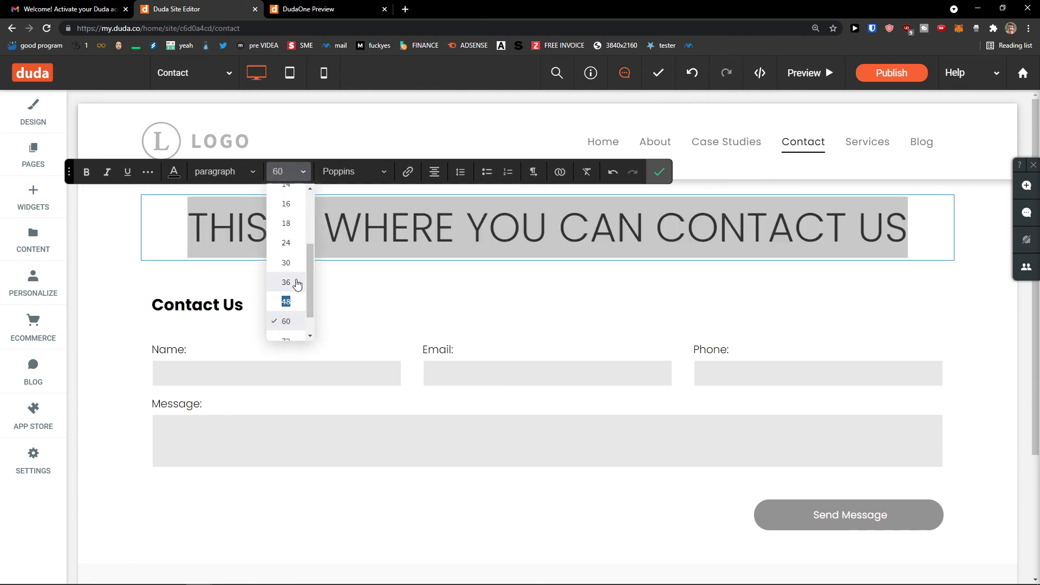
{"action": "left_click", "coordinate": [287, 283]}
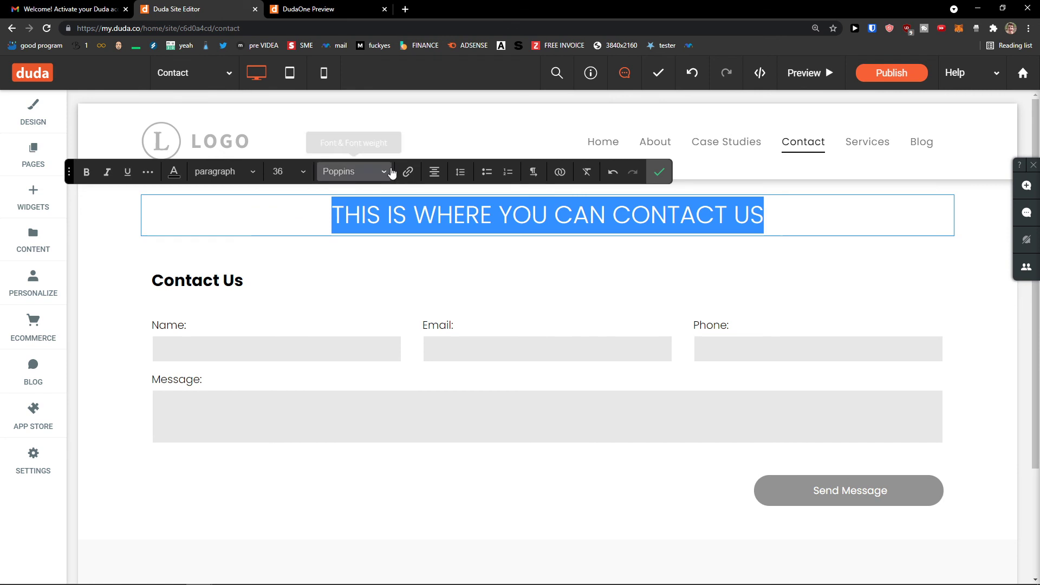
Make the text above the contact form bold and finish editing it
{"action": "left_click", "coordinate": [88, 172]}
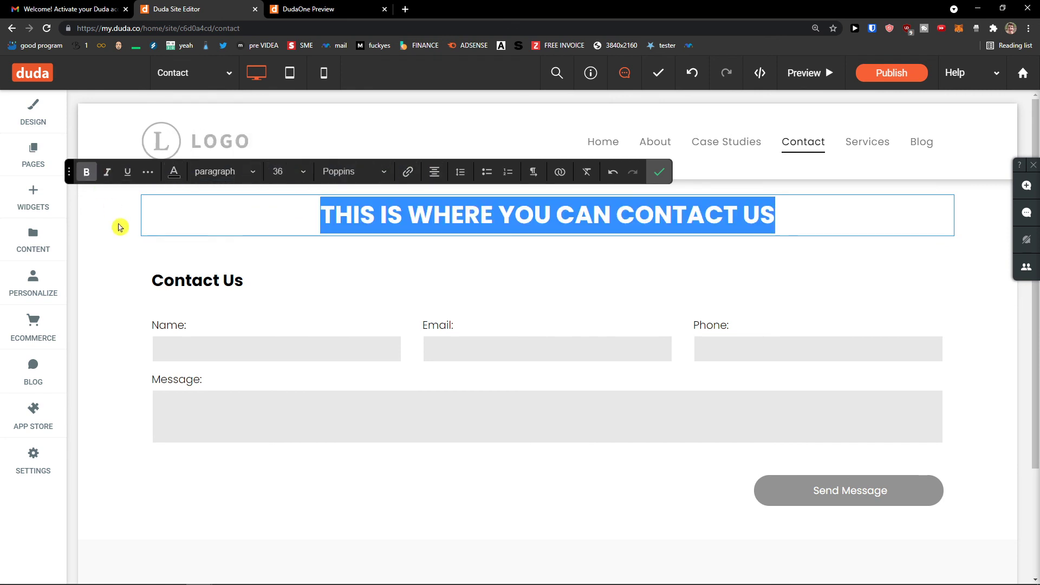
{"action": "left_click", "coordinate": [124, 237]}
{"action": "left_click", "coordinate": [152, 301]}
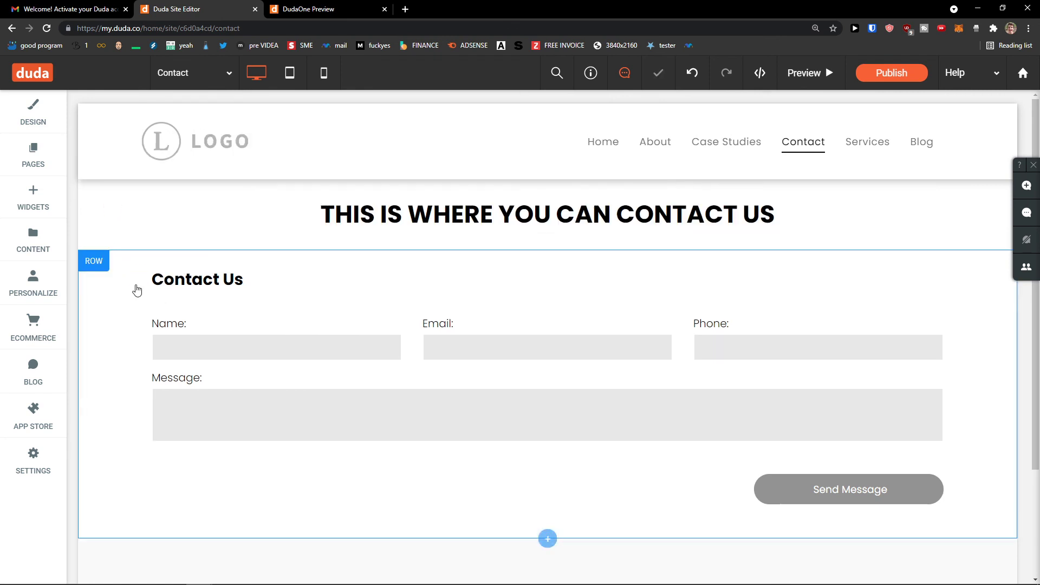
{"action": "scroll", "coordinate": [487, 455], "scroll_direction": "down", "scroll_amount": 2}
{"action": "scroll", "coordinate": [546, 435], "scroll_direction": "up", "scroll_amount": 2}
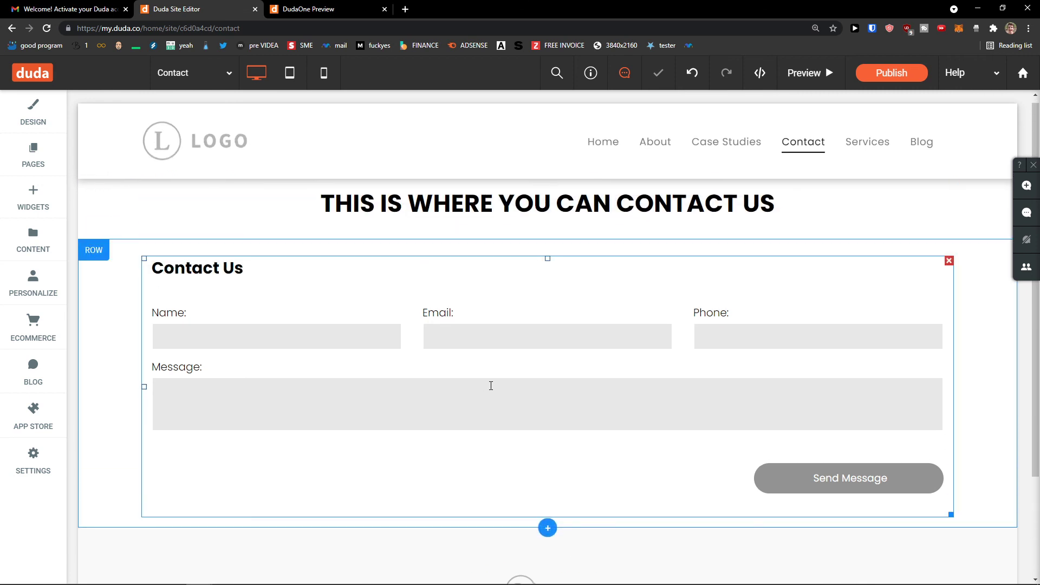
Search the widgets for "map" and place a Map between the contact form and the footer
{"action": "left_click", "coordinate": [47, 196]}
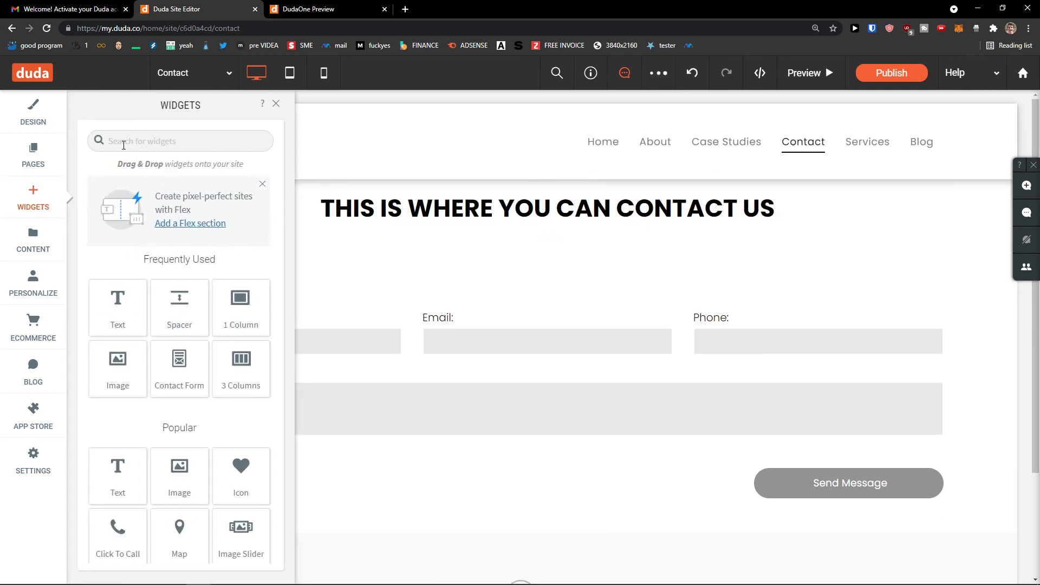
{"action": "left_click", "coordinate": [123, 145]}
{"action": "type", "text": "map"}
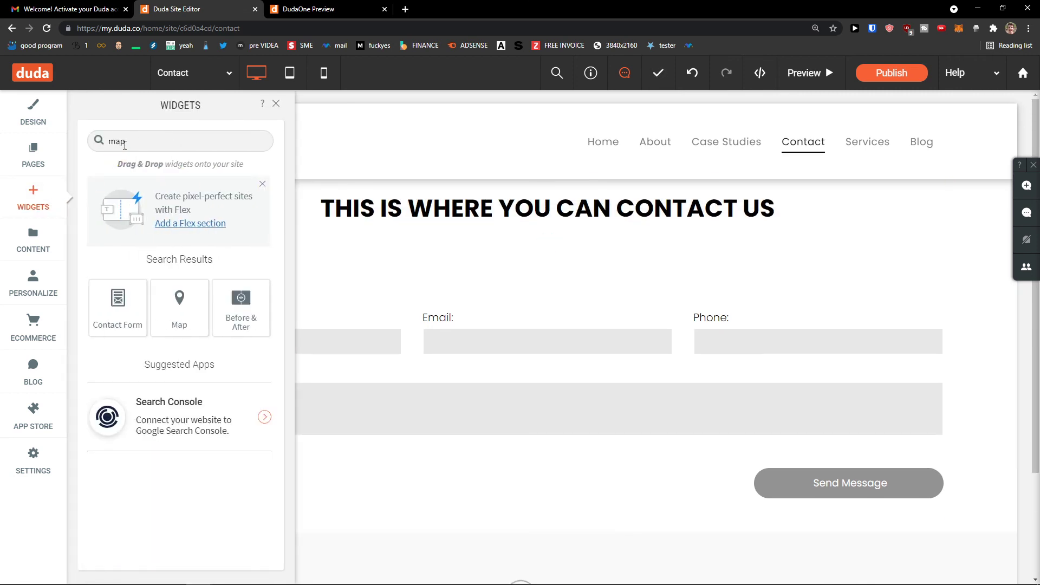
{"action": "scroll", "coordinate": [431, 425], "scroll_direction": "down", "scroll_amount": 3}
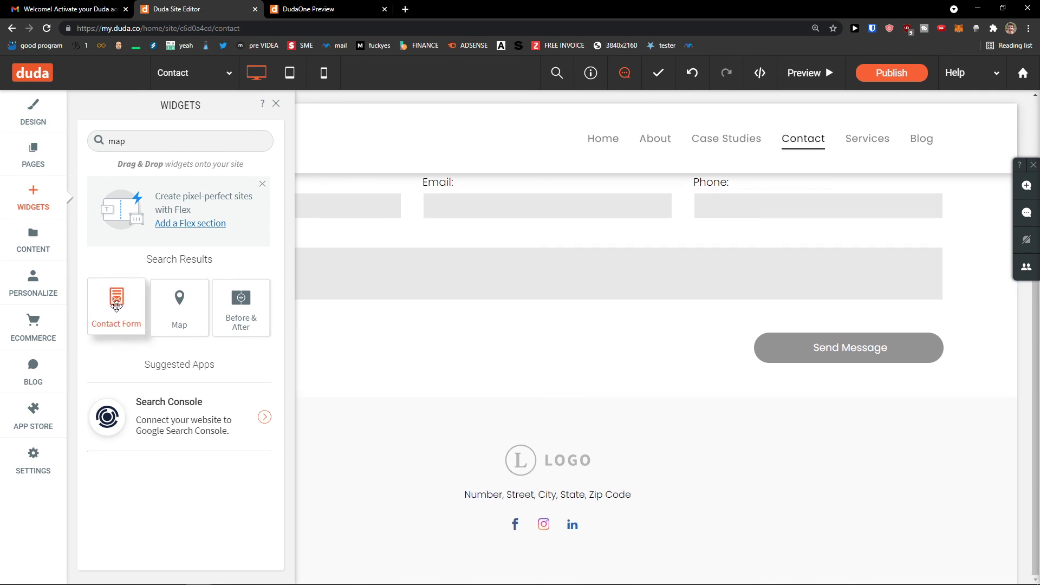
{"action": "left_click_drag", "start_coordinate": [179, 303], "coordinate": [534, 417]}
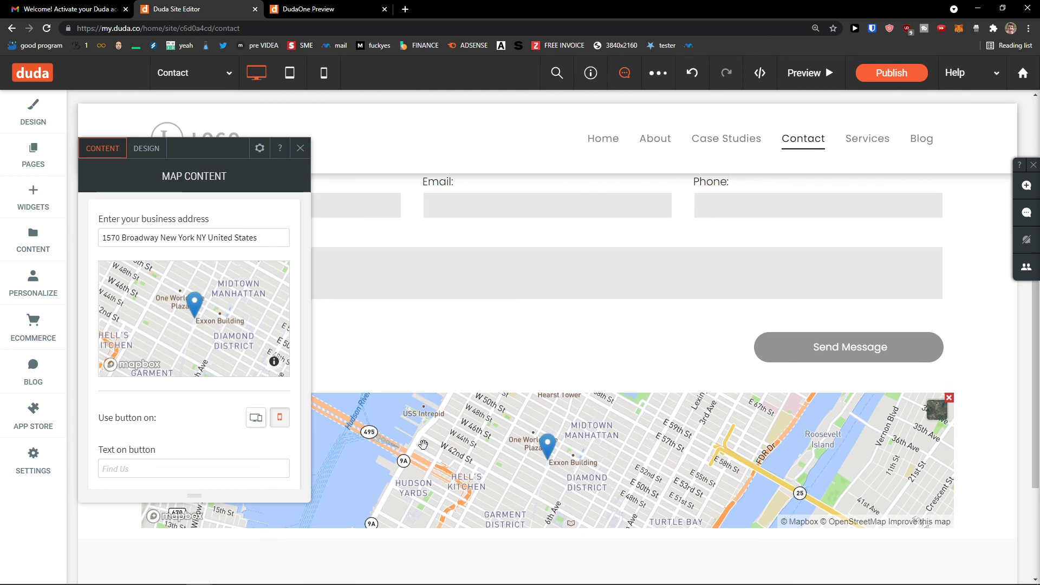
Examine the map's business address field and its address suggestions, and close the map settings
{"action": "scroll", "coordinate": [412, 433], "scroll_direction": "down", "scroll_amount": 1}
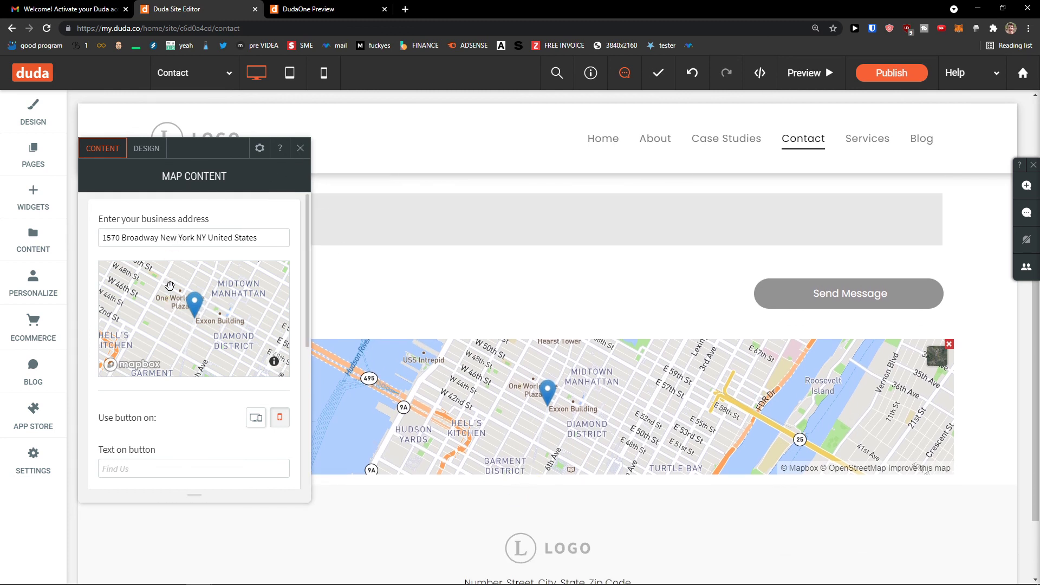
{"action": "triple_click", "coordinate": [172, 238]}
{"action": "double_click", "coordinate": [171, 238]}
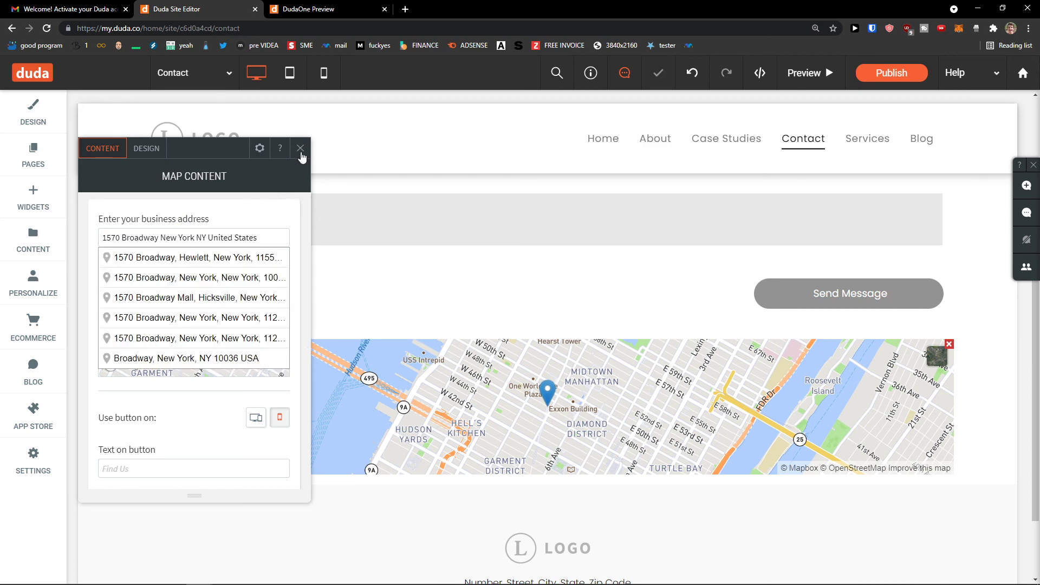
{"action": "left_click", "coordinate": [302, 154]}
{"action": "left_click", "coordinate": [533, 471]}
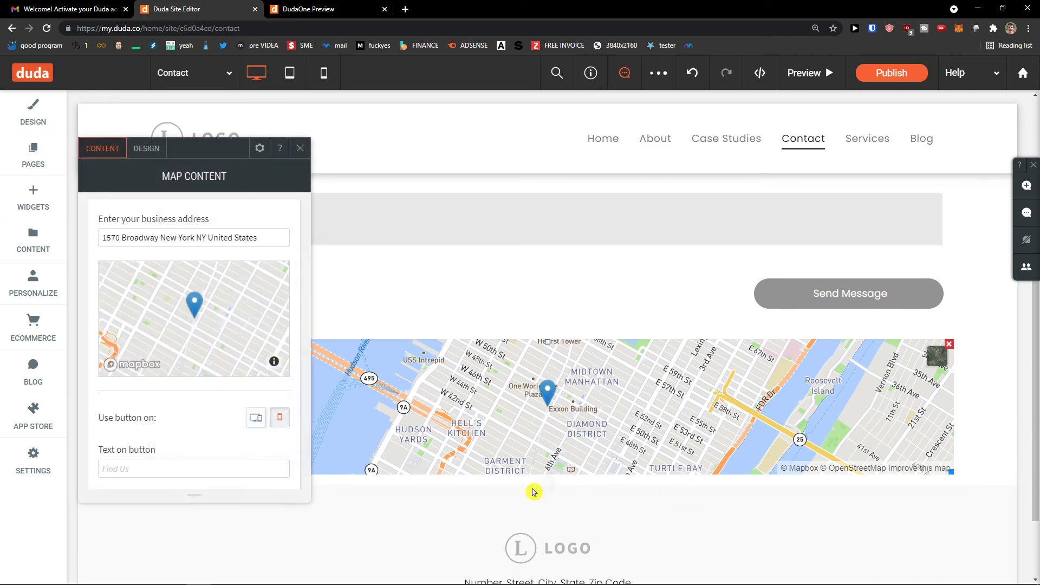
{"action": "left_click", "coordinate": [300, 151]}
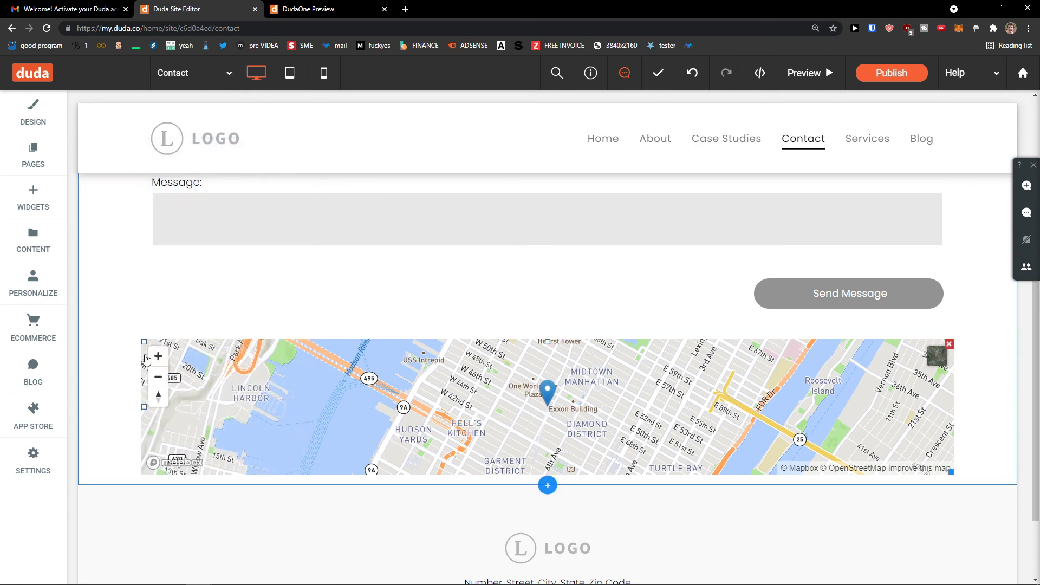
Try to widen the map from its left edge, and look over the Contact page's form, map and footer
{"action": "left_click_drag", "start_coordinate": [144, 404], "coordinate": [134, 409]}
{"action": "scroll", "coordinate": [383, 425], "scroll_direction": "up", "scroll_amount": 1}
{"action": "scroll", "coordinate": [382, 424], "scroll_direction": "up", "scroll_amount": 2}
{"action": "scroll", "coordinate": [325, 433], "scroll_direction": "down", "scroll_amount": 2}
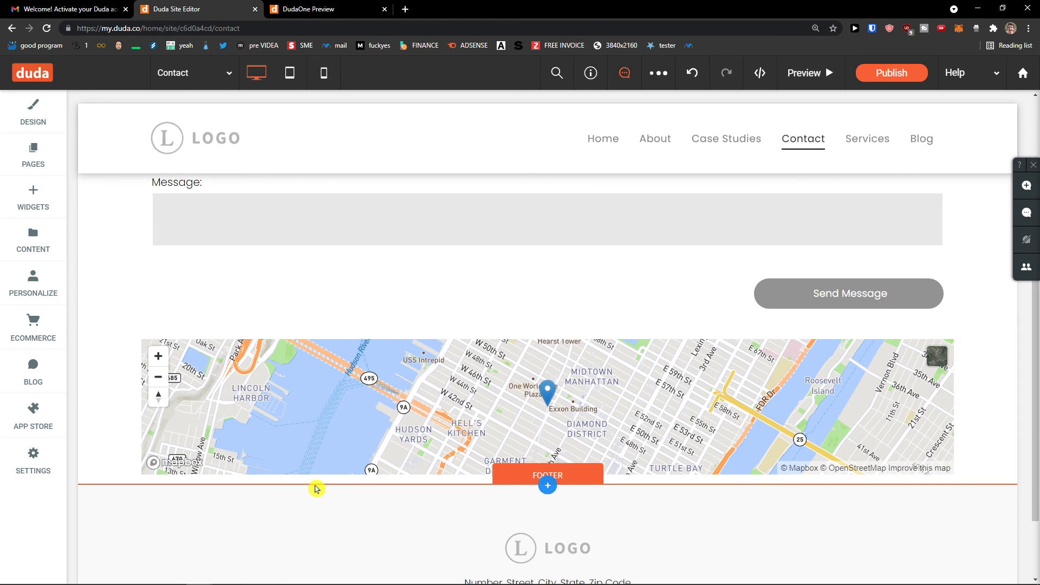
{"action": "scroll", "coordinate": [320, 447], "scroll_direction": "up", "scroll_amount": 3}
{"action": "scroll", "coordinate": [323, 432], "scroll_direction": "down", "scroll_amount": 3}
{"action": "scroll", "coordinate": [458, 428], "scroll_direction": "up", "scroll_amount": 4}
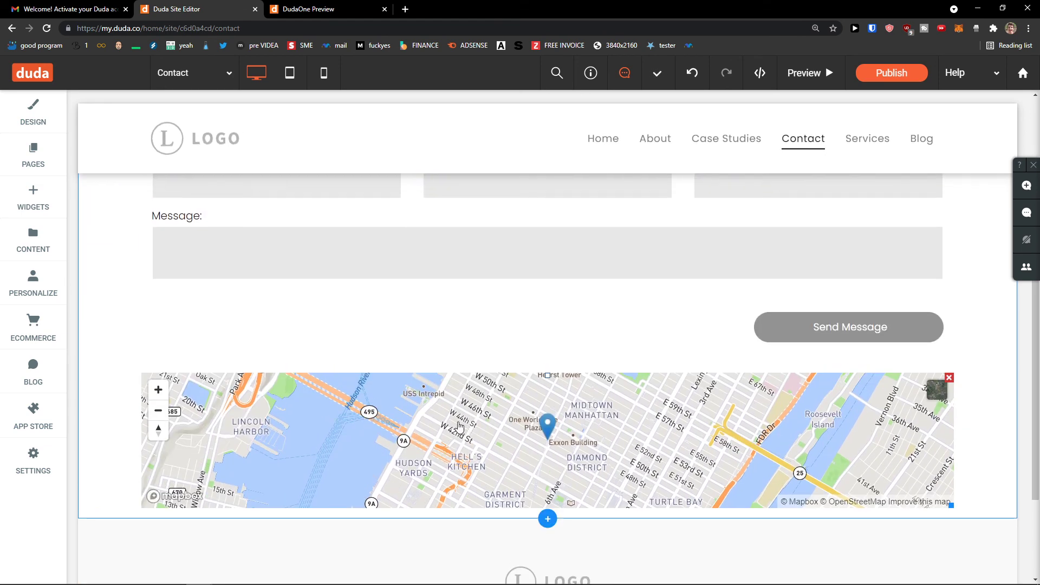
{"action": "scroll", "coordinate": [417, 427], "scroll_direction": "down", "scroll_amount": 5}
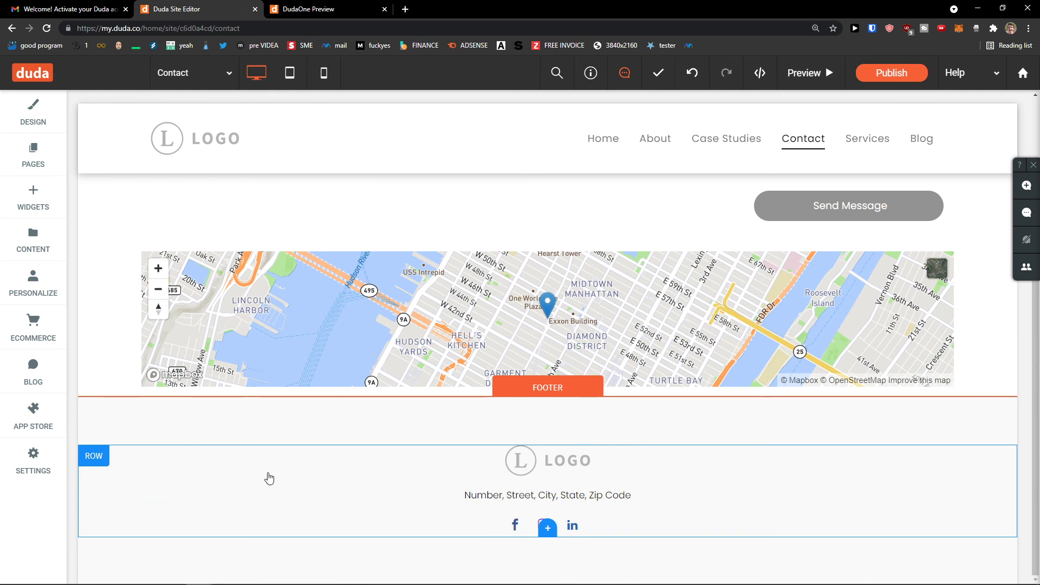
Search the widgets for "row" and look over the available column layouts
{"action": "left_click", "coordinate": [40, 208]}
{"action": "type", "text": "row"}
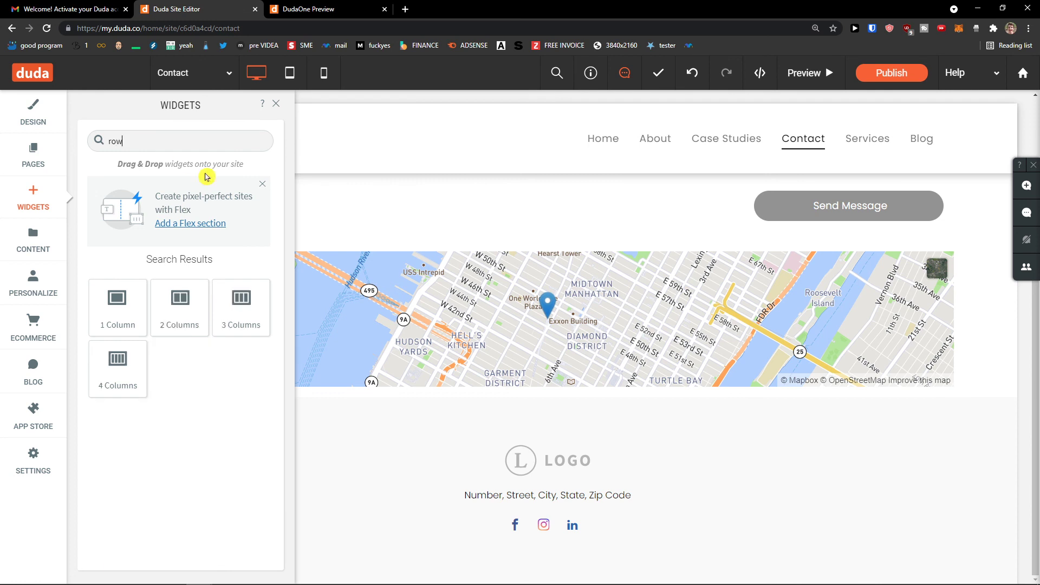
{"action": "left_click_drag", "start_coordinate": [494, 450], "coordinate": [444, 395]}
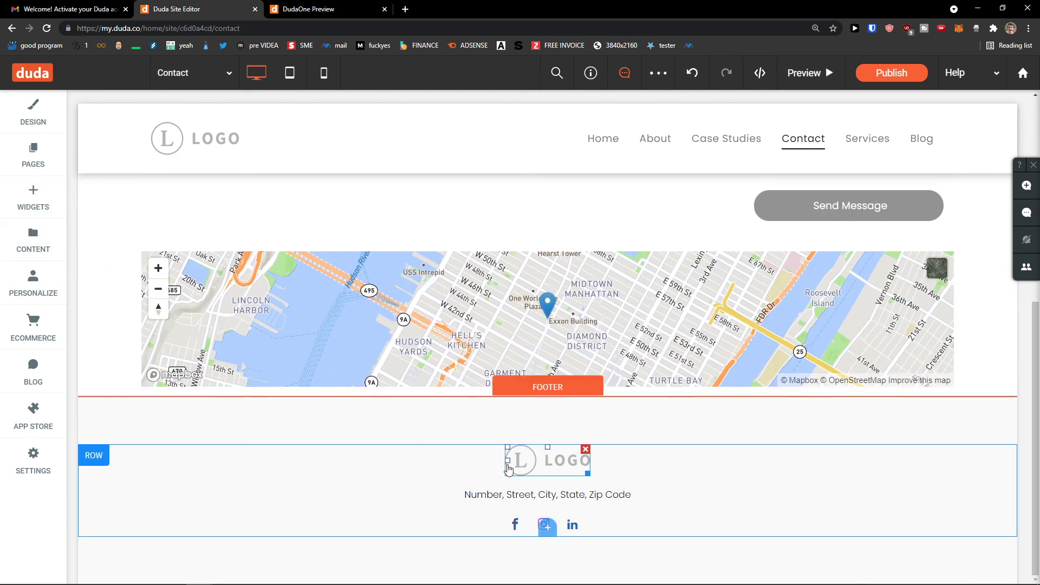
Examine the design settings and the available actions for the column that holds the footer logo
{"action": "left_click", "coordinate": [481, 475]}
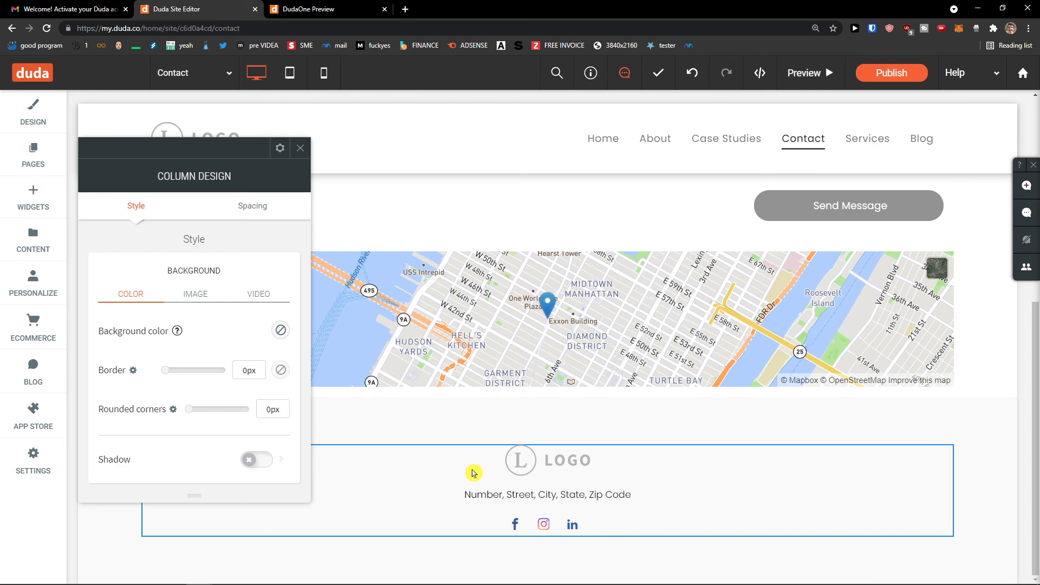
{"action": "left_click", "coordinate": [300, 148]}
{"action": "right_click", "coordinate": [436, 458]}
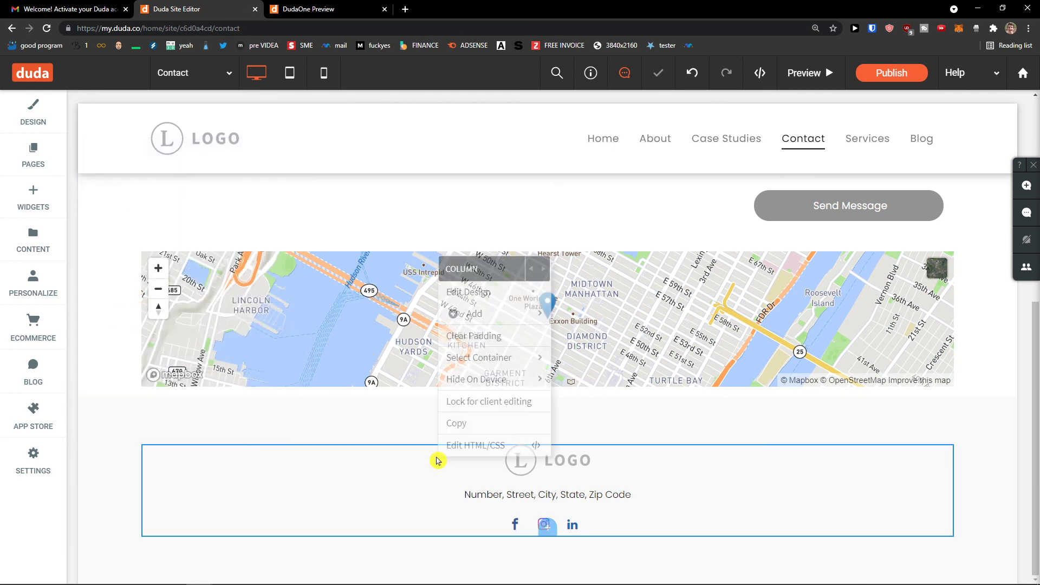
{"action": "left_click", "coordinate": [532, 460]}
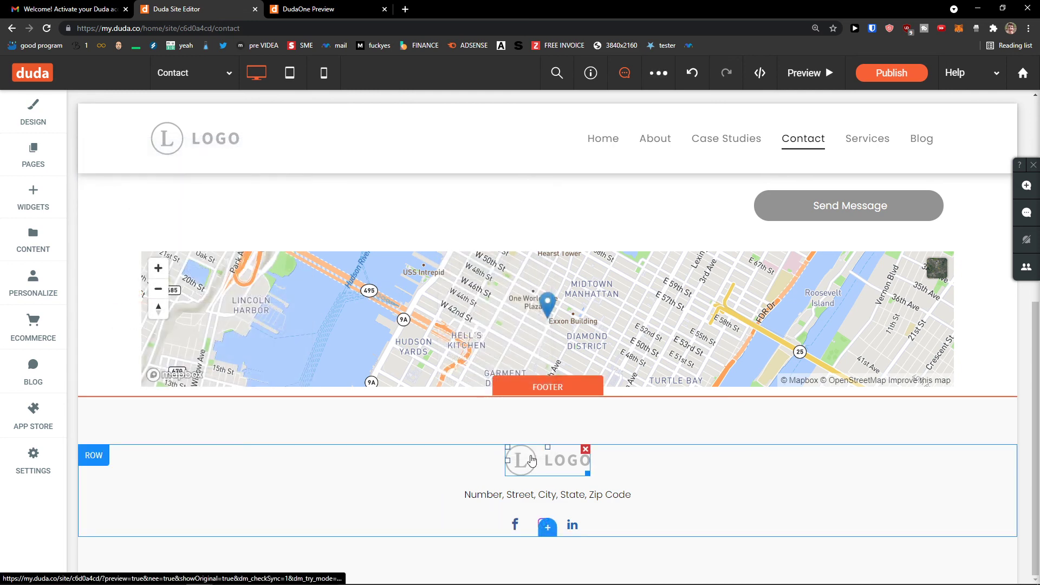
Delete the logo and the address line from the footer row, keeping only its social media icons
{"action": "left_click", "coordinate": [586, 449]}
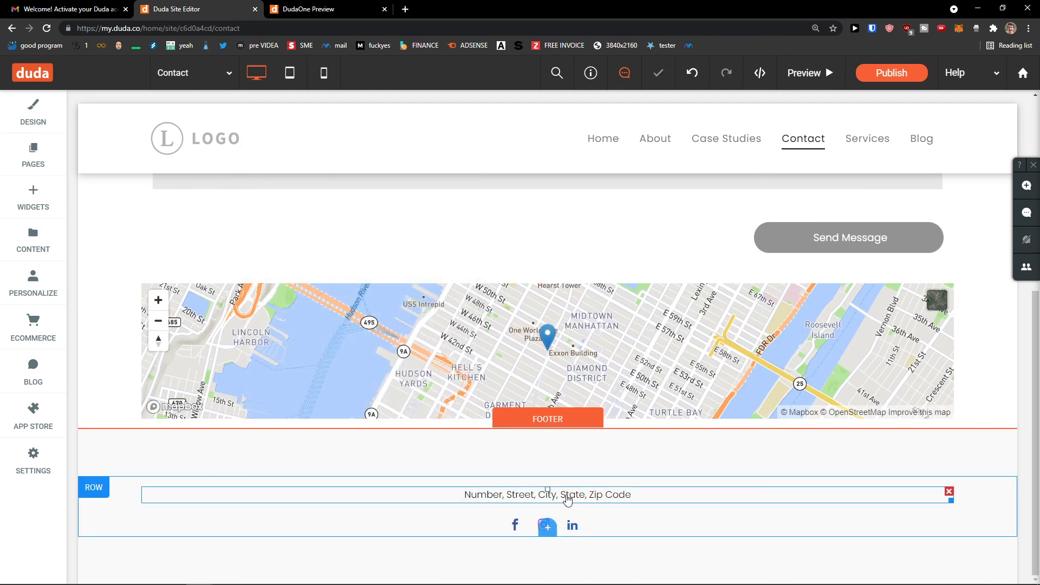
{"action": "left_click", "coordinate": [948, 494]}
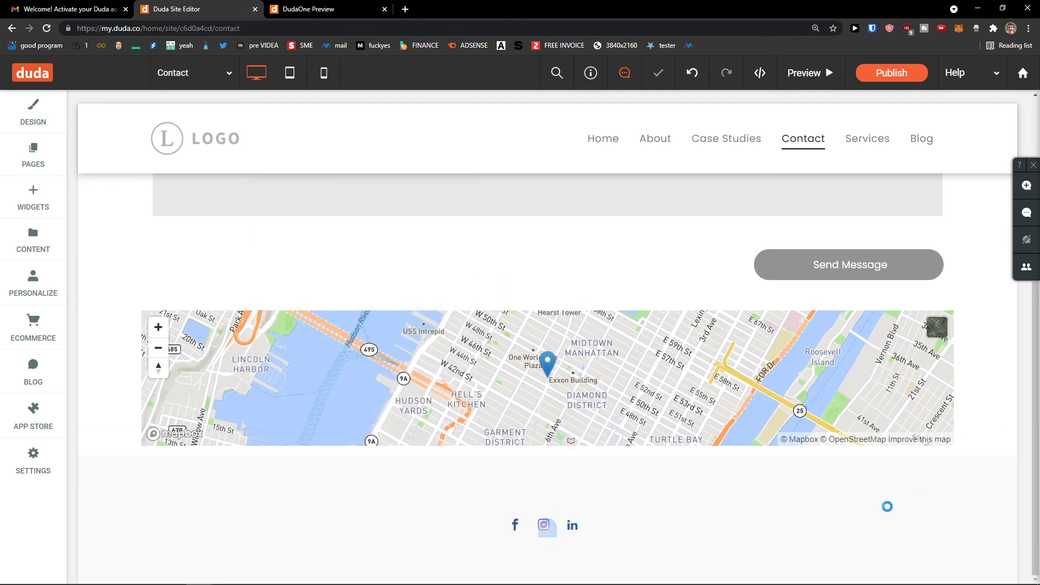
{"action": "left_click", "coordinate": [851, 508]}
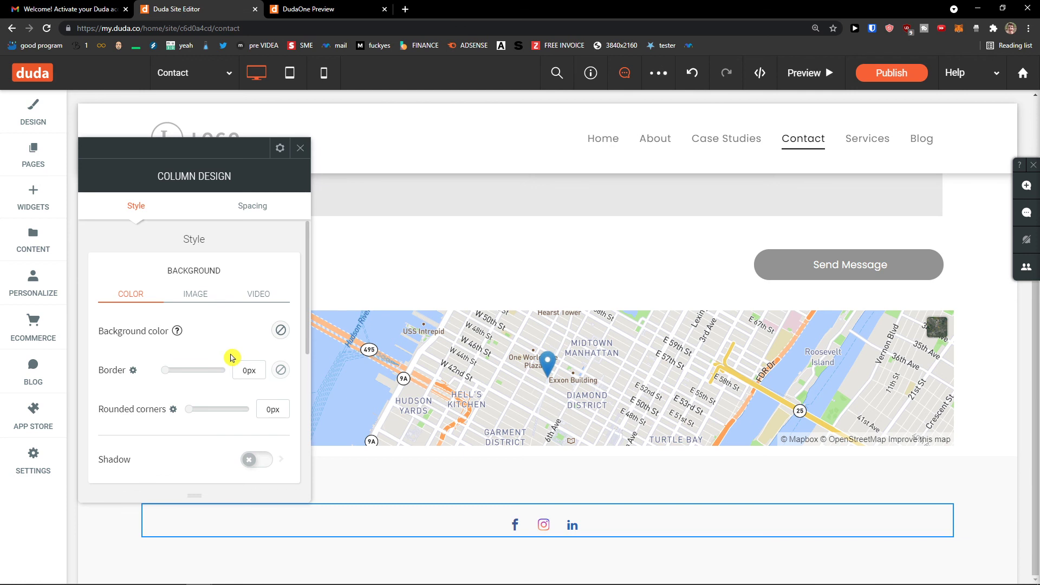
{"action": "left_click", "coordinate": [299, 150]}
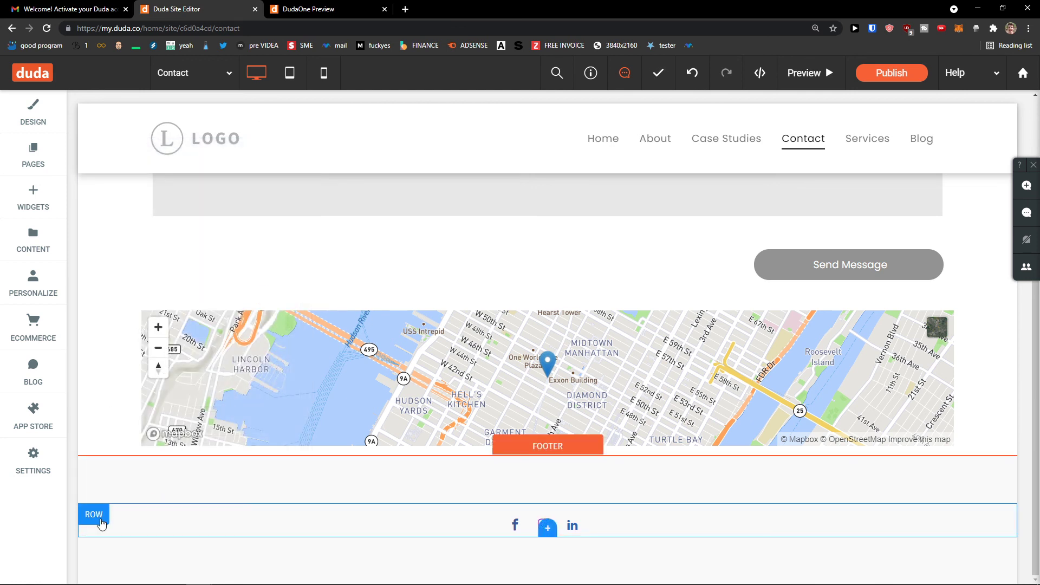
Add a second column to the footer row that holds the social media icons
{"action": "left_click", "coordinate": [100, 521]}
{"action": "mouse_move", "coordinate": [141, 391]}
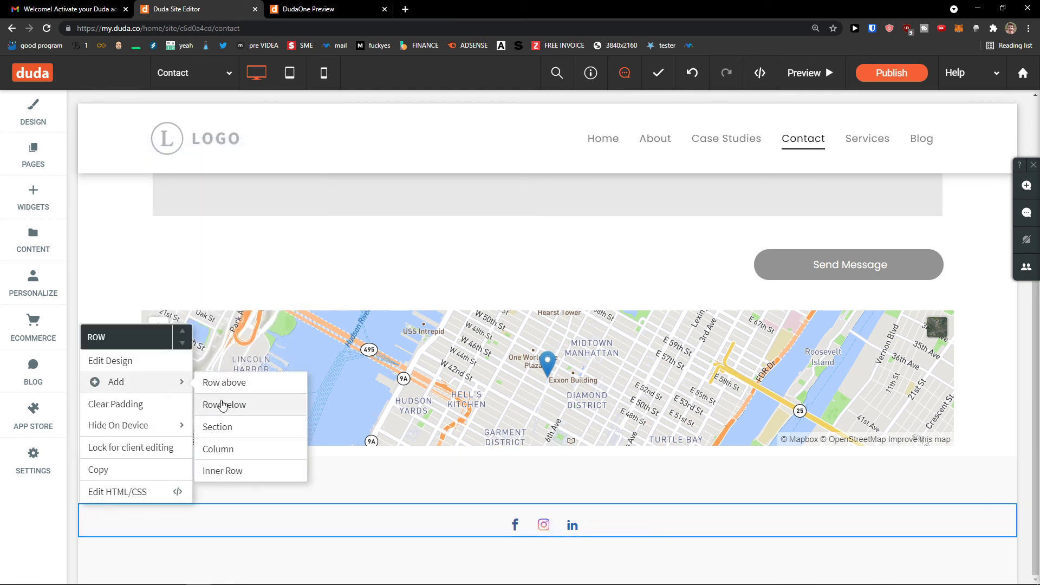
{"action": "left_click", "coordinate": [245, 448]}
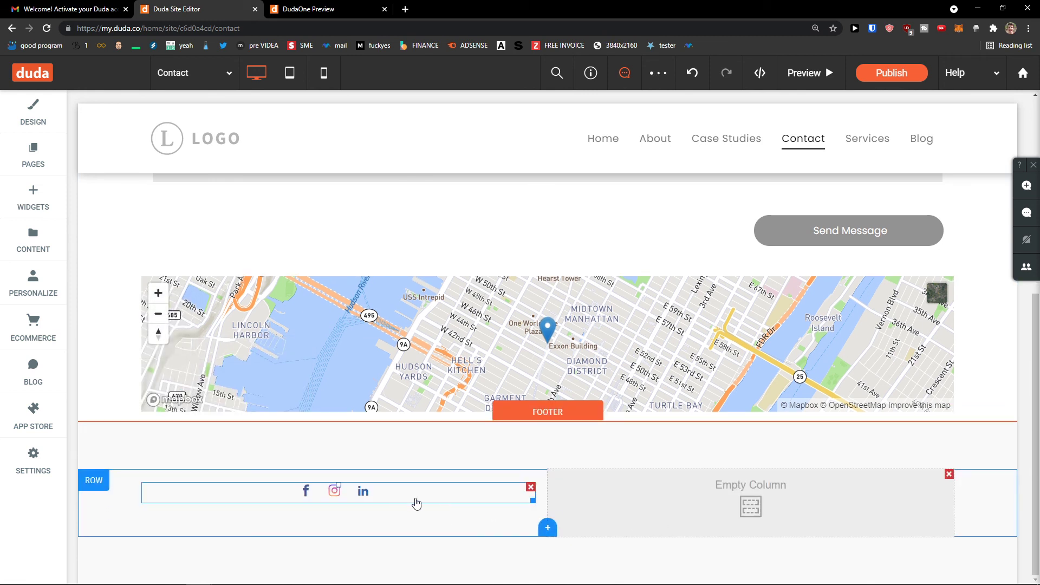
{"action": "right_click", "coordinate": [87, 504]}
{"action": "mouse_move", "coordinate": [159, 388]}
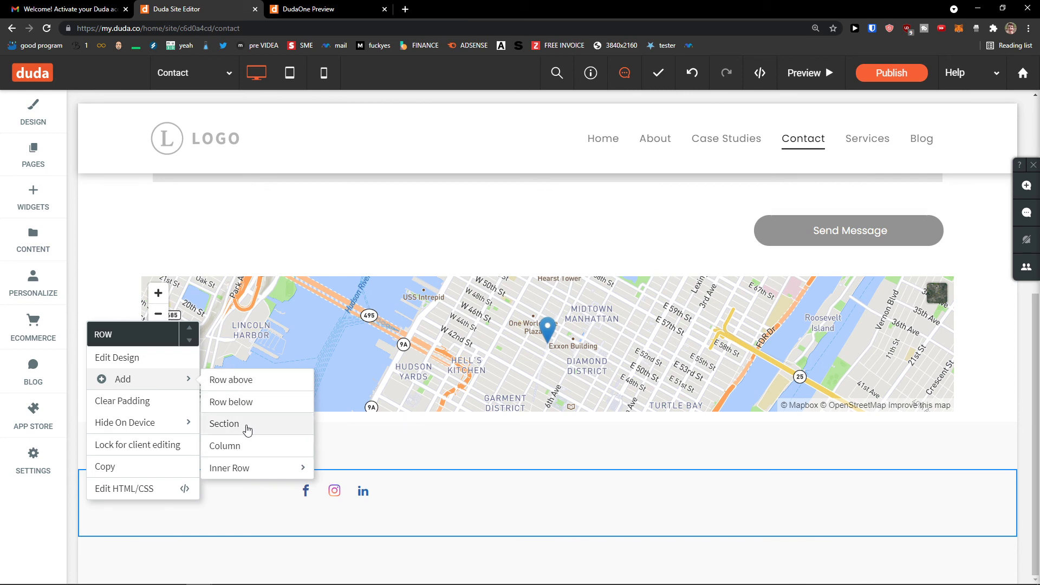
{"action": "left_click", "coordinate": [242, 428]}
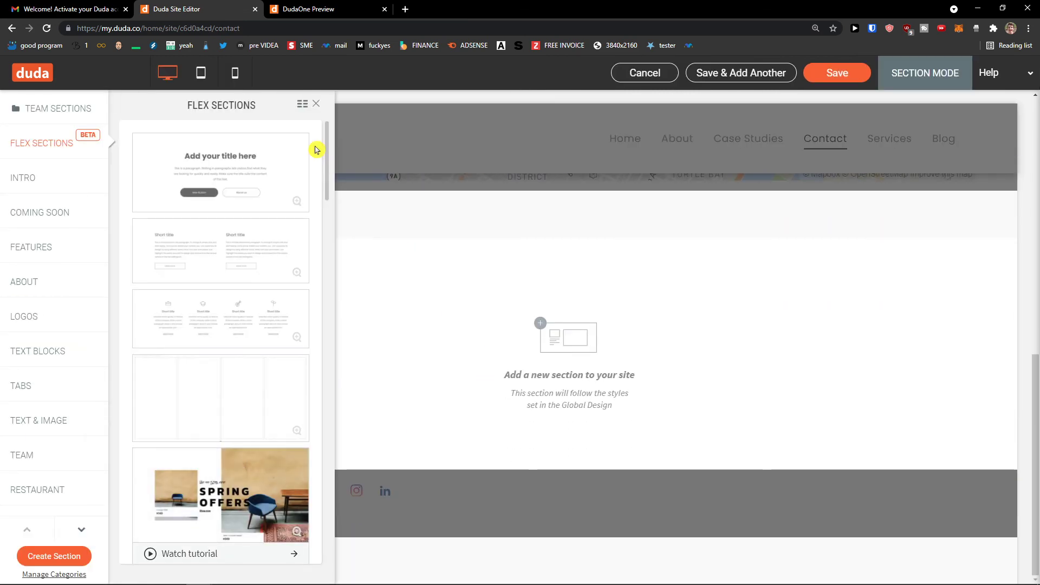
{"action": "left_click", "coordinate": [317, 105]}
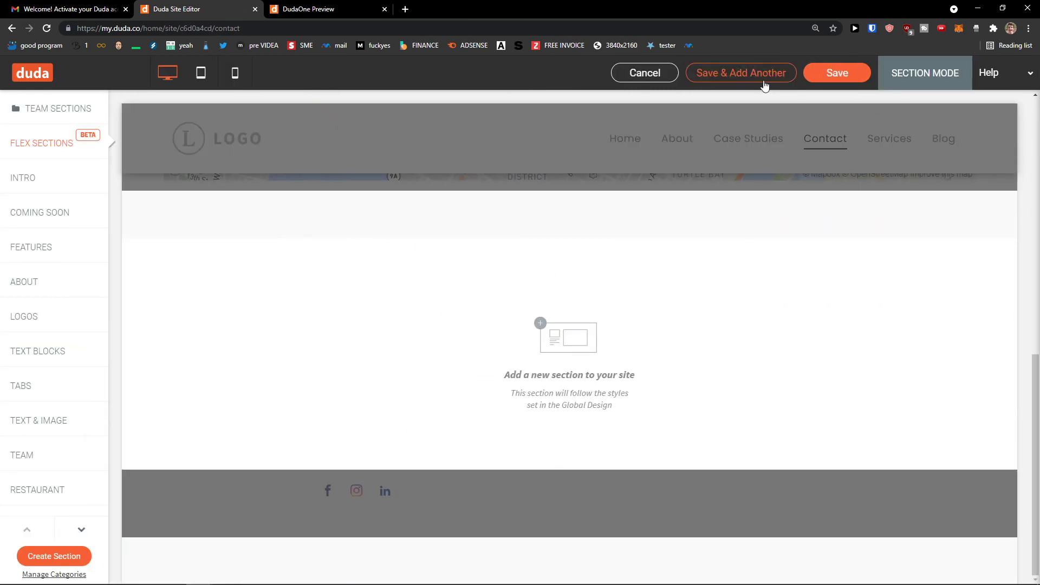
{"action": "left_click", "coordinate": [670, 84]}
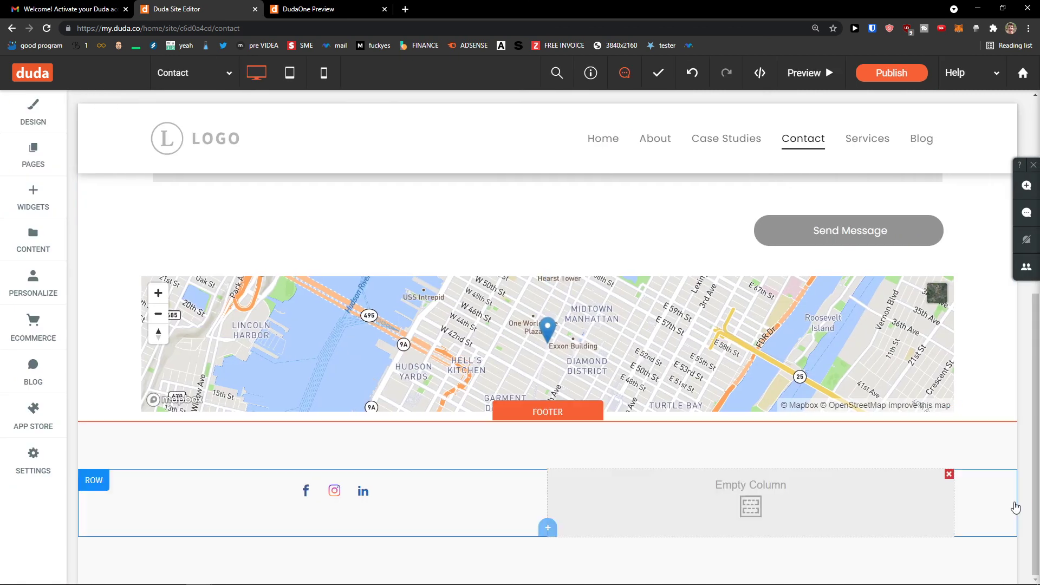
{"action": "scroll", "coordinate": [267, 448], "scroll_direction": "up", "scroll_amount": 7}
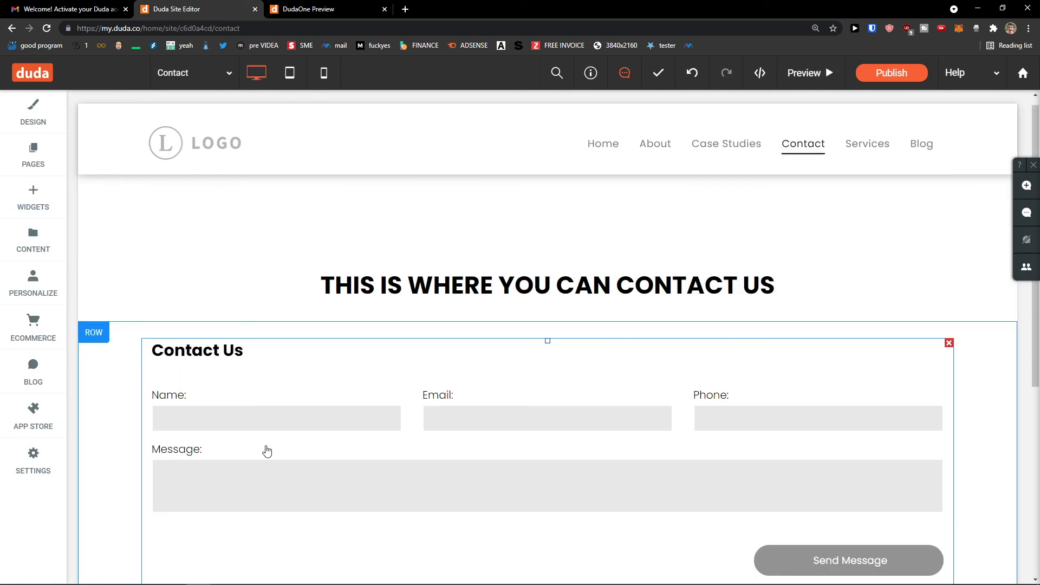
{"action": "scroll", "coordinate": [260, 454], "scroll_direction": "down", "scroll_amount": 4}
{"action": "scroll", "coordinate": [225, 466], "scroll_direction": "up", "scroll_amount": 5}
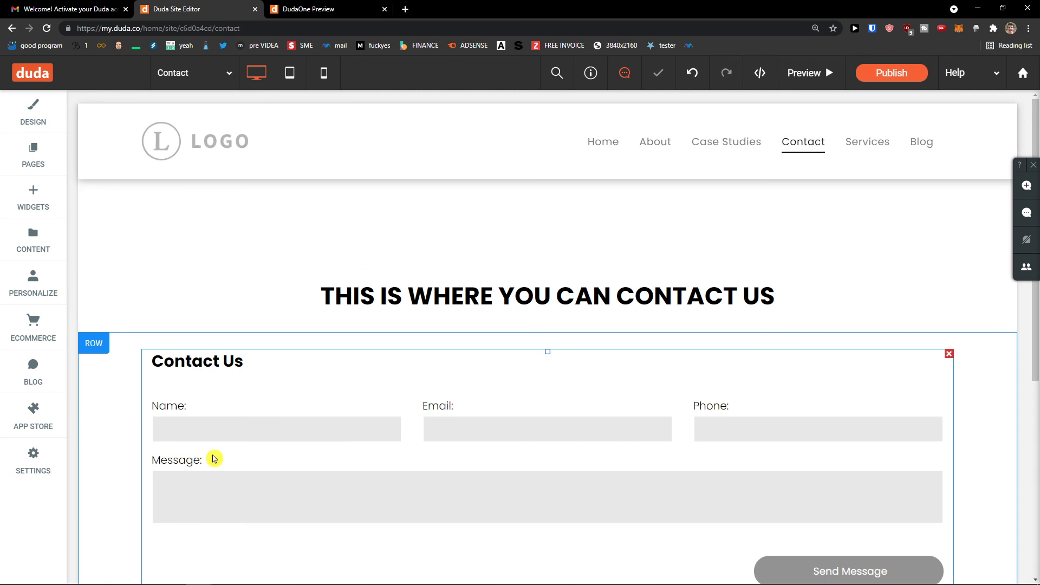